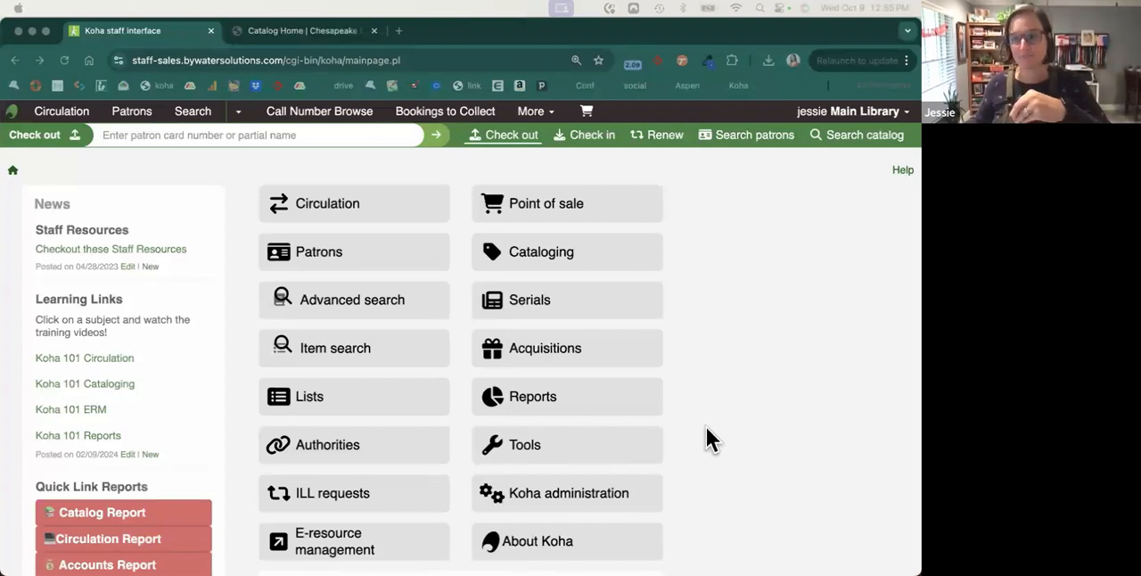
Open the Koha Manual from the staff interface help and go to its Patrons chapter.
left_click(899, 171)
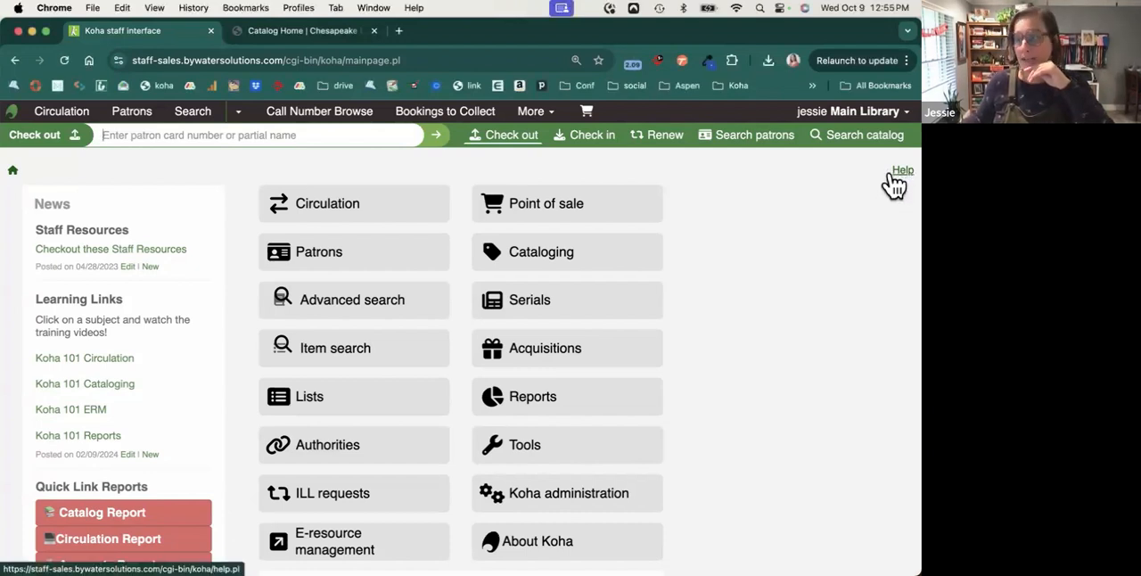
left_click(891, 176)
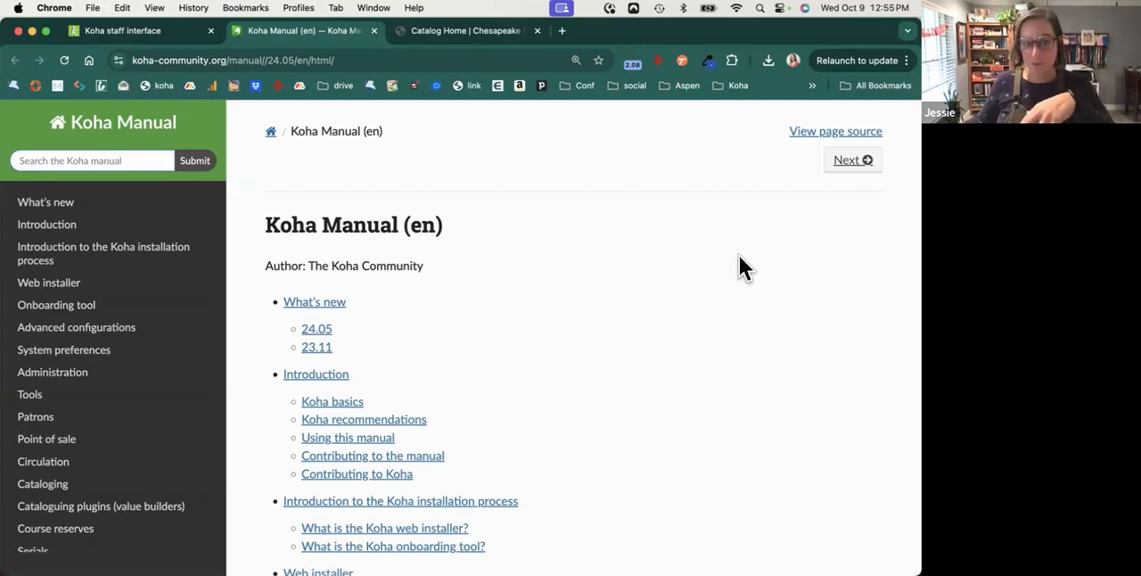
left_click(45, 423)
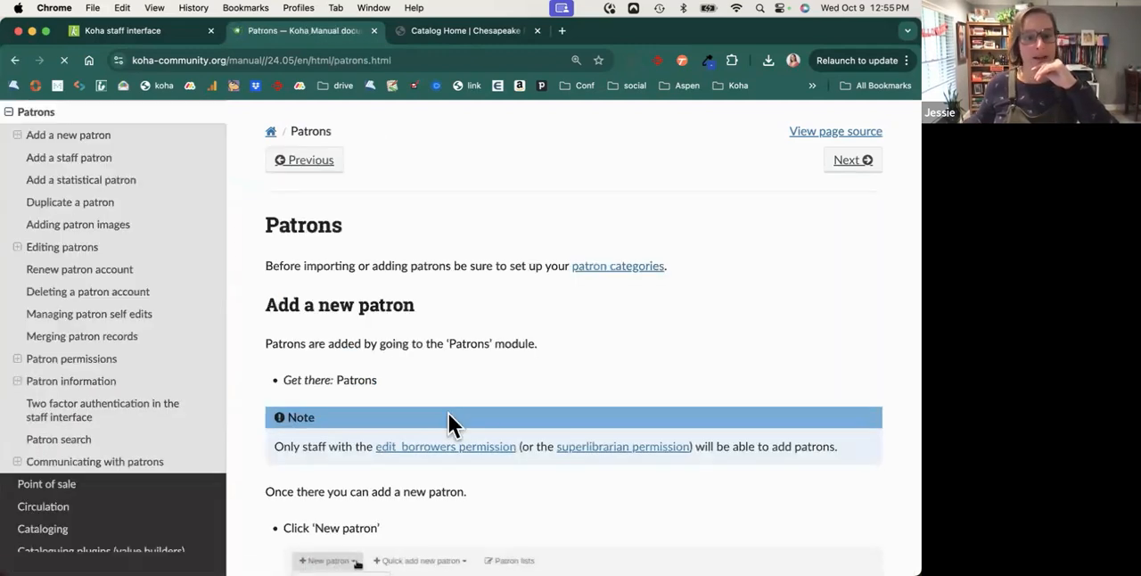
Read the section on adding a new patron and highlight the note about required fields.
scroll(451, 425, "down", 1)
scroll(450, 416, "down", 1)
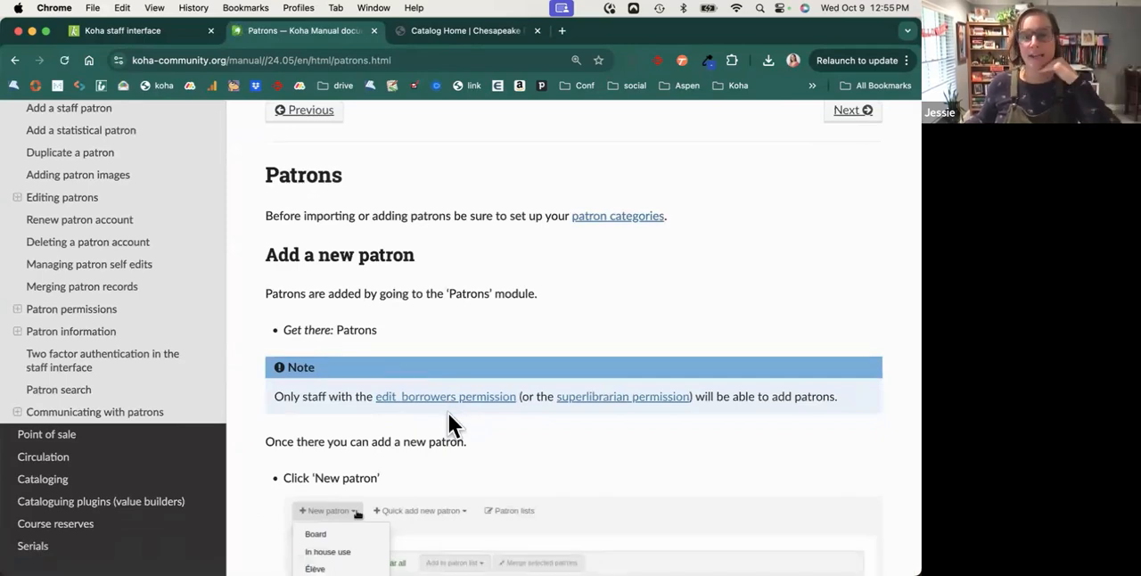
scroll(450, 415, "down", 5)
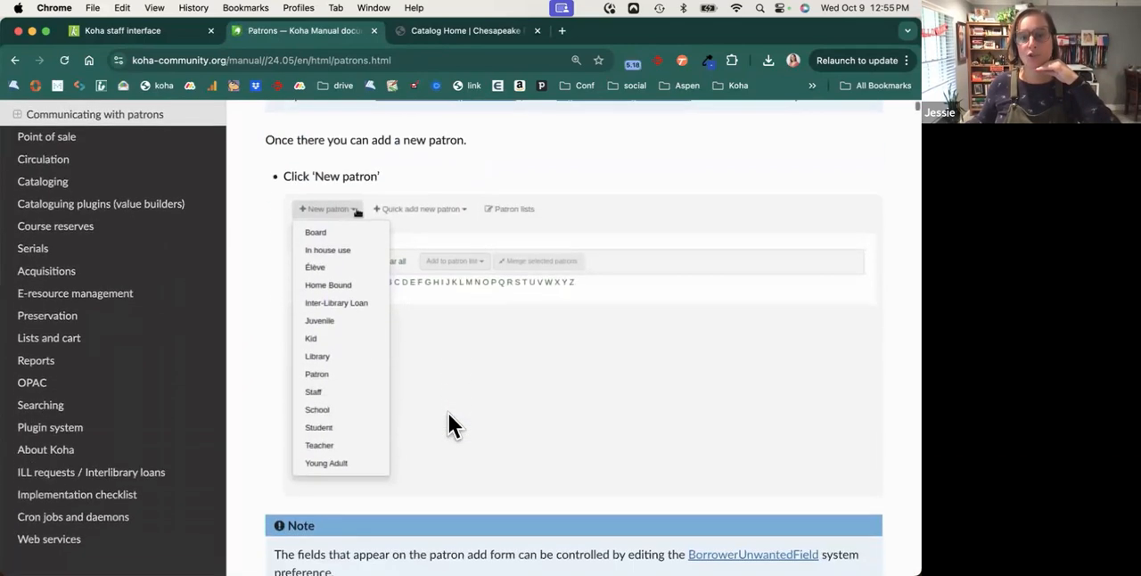
scroll(449, 424, "down", 7)
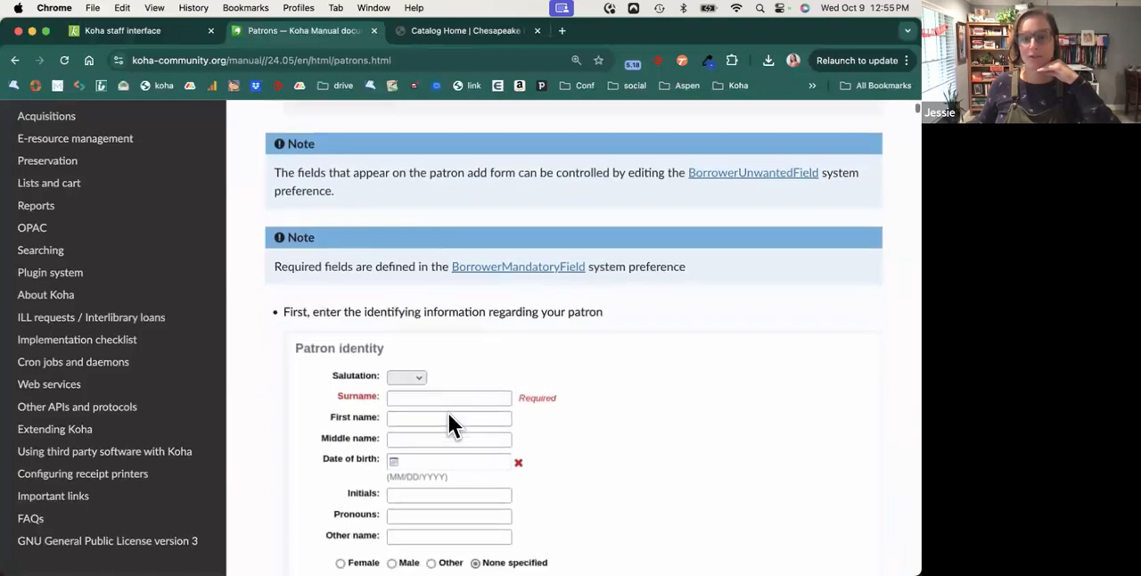
left_click_drag(287, 210, 732, 252)
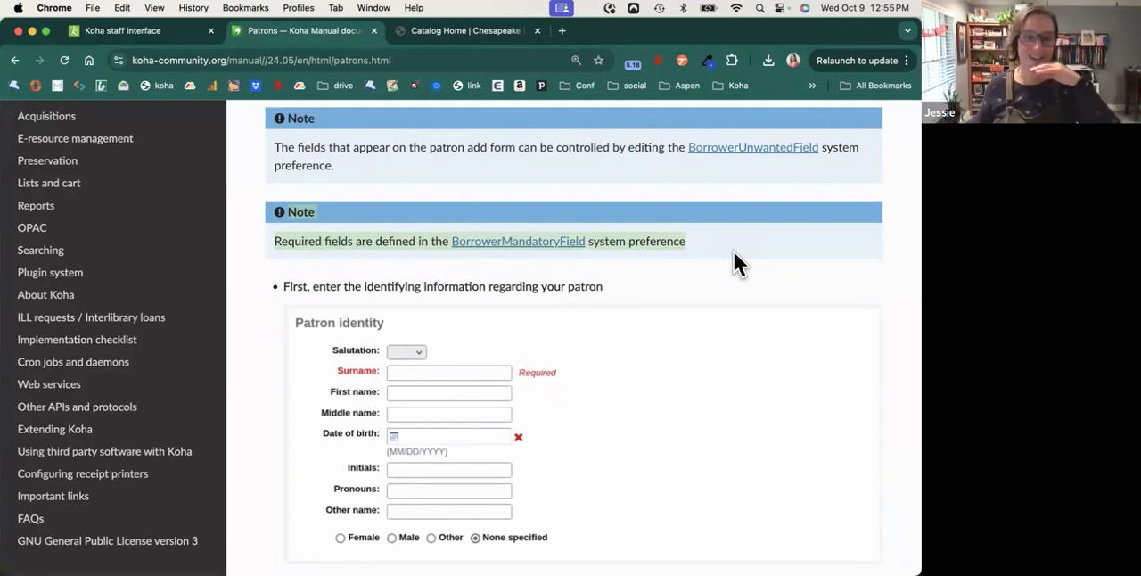
Return to the staff interface and look over the Circulation and Patrons modules, including the patron categories available for a new patron.
left_click(135, 36)
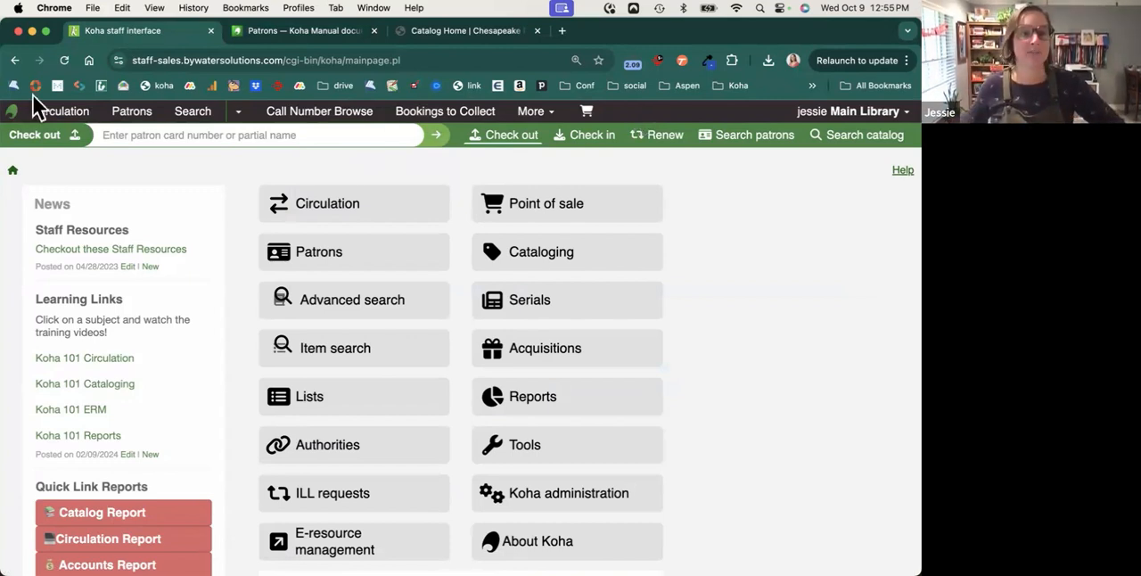
left_click(59, 114)
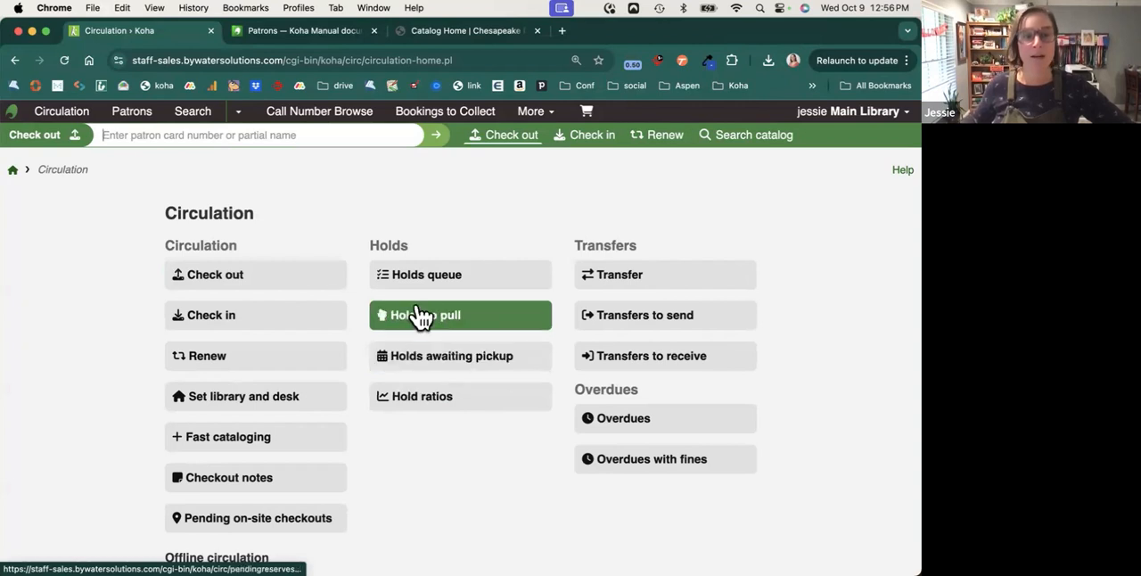
left_click(141, 125)
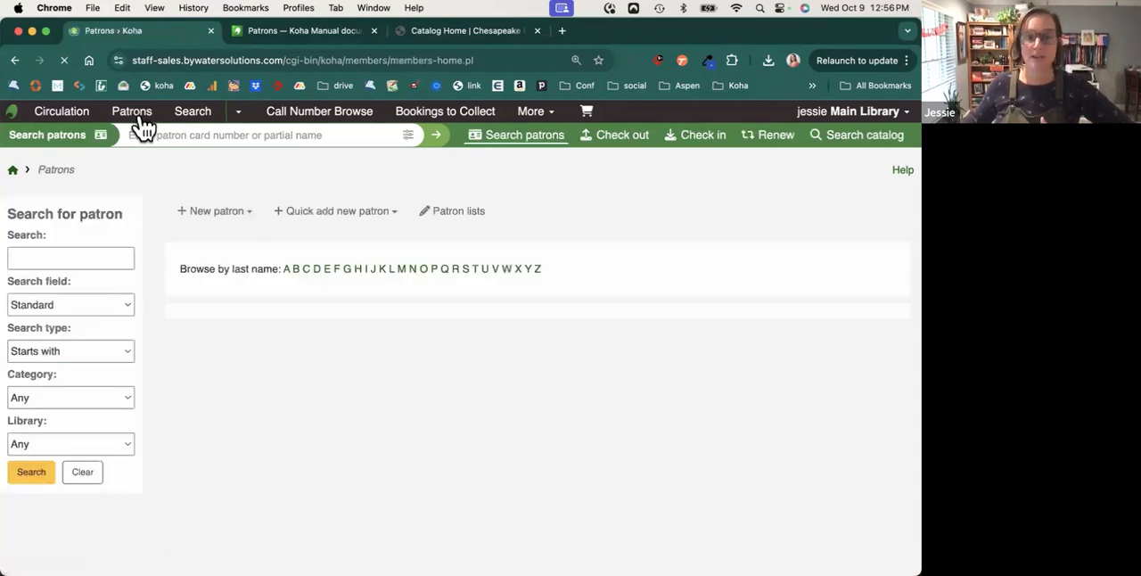
left_click(94, 256)
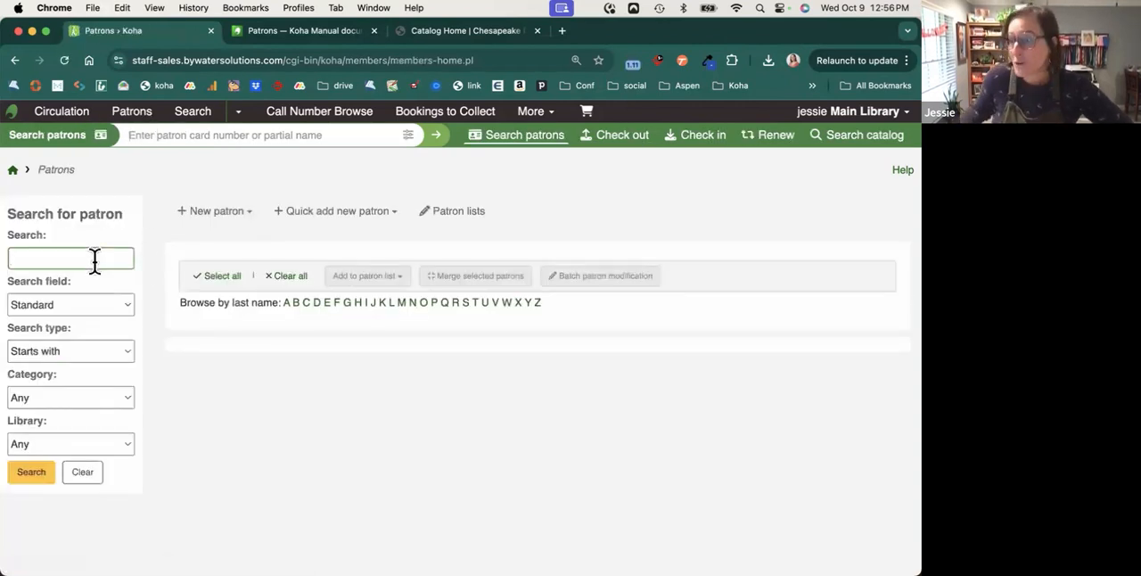
left_click(238, 216)
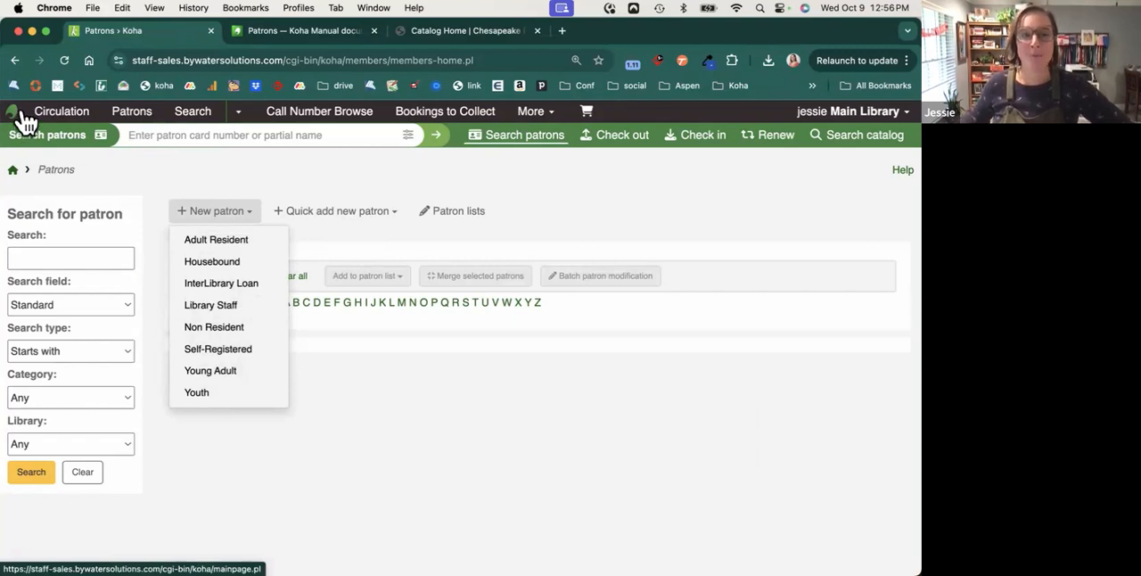
From the staff home page, look up the patron by first name for checkout and open the East Branch staff patron's checkout page.
left_click(22, 174)
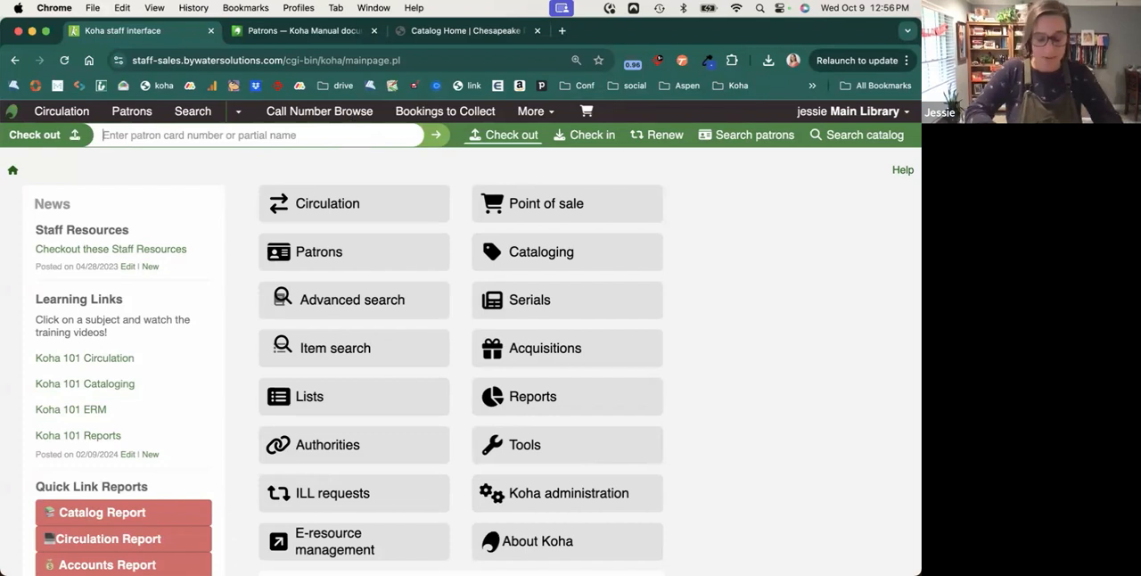
type("tina")
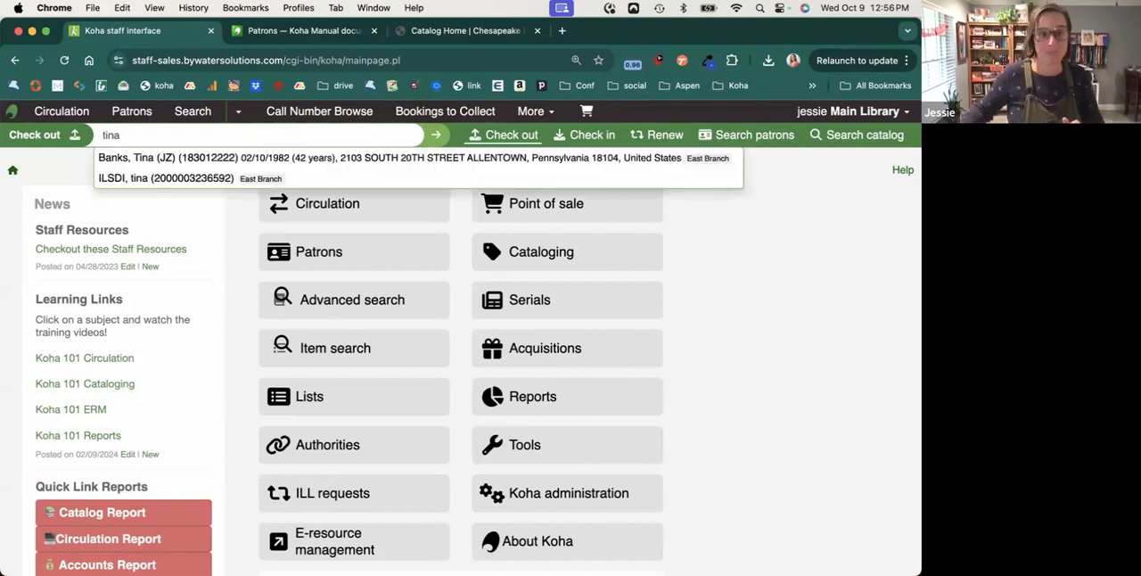
left_click(357, 165)
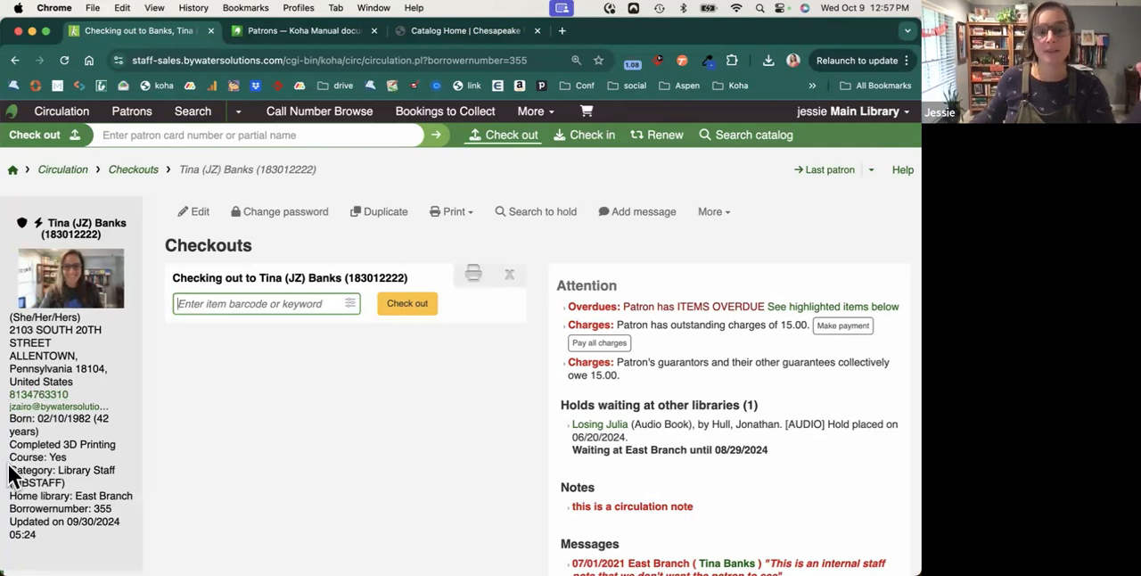
Review the patron's category, last update date, attention items, notes and messages on the checkout page.
left_click_drag(10, 471, 66, 486)
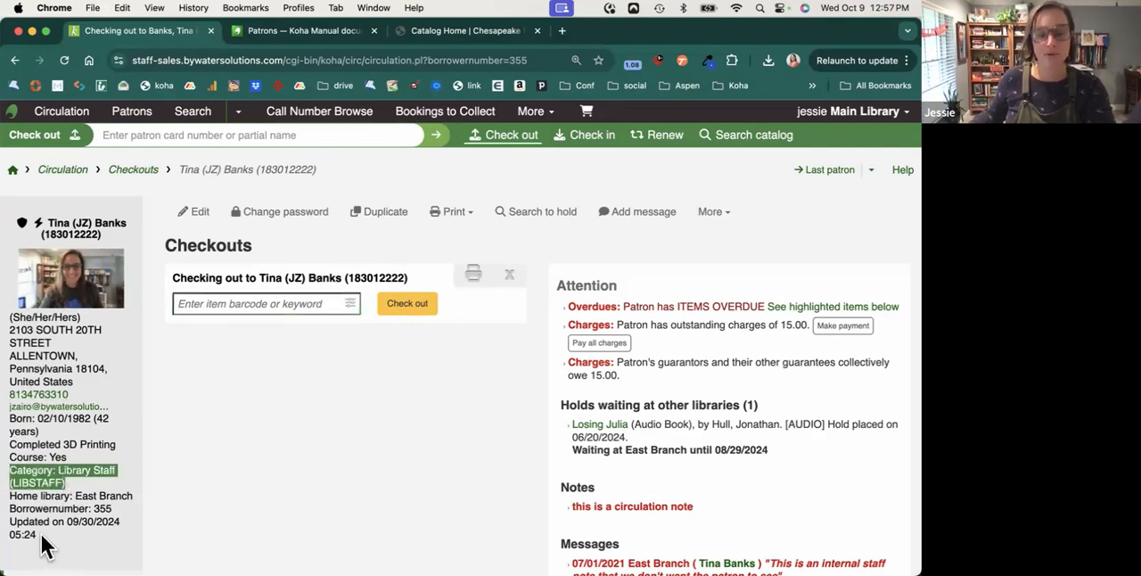
left_click_drag(41, 534, 9, 525)
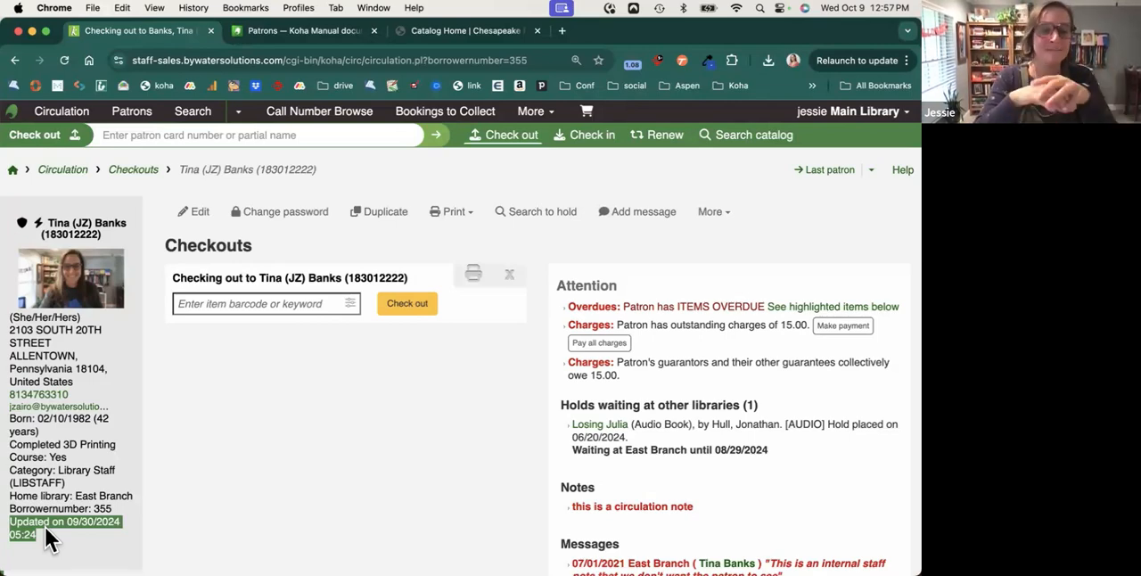
scroll(769, 404, "down", 3)
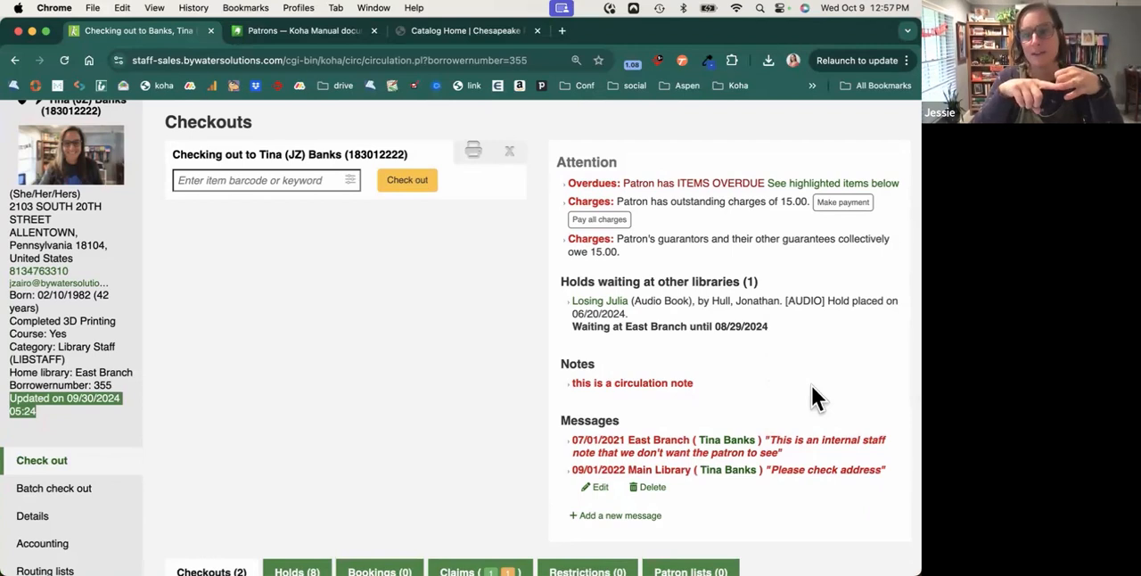
scroll(814, 391, "down", 2)
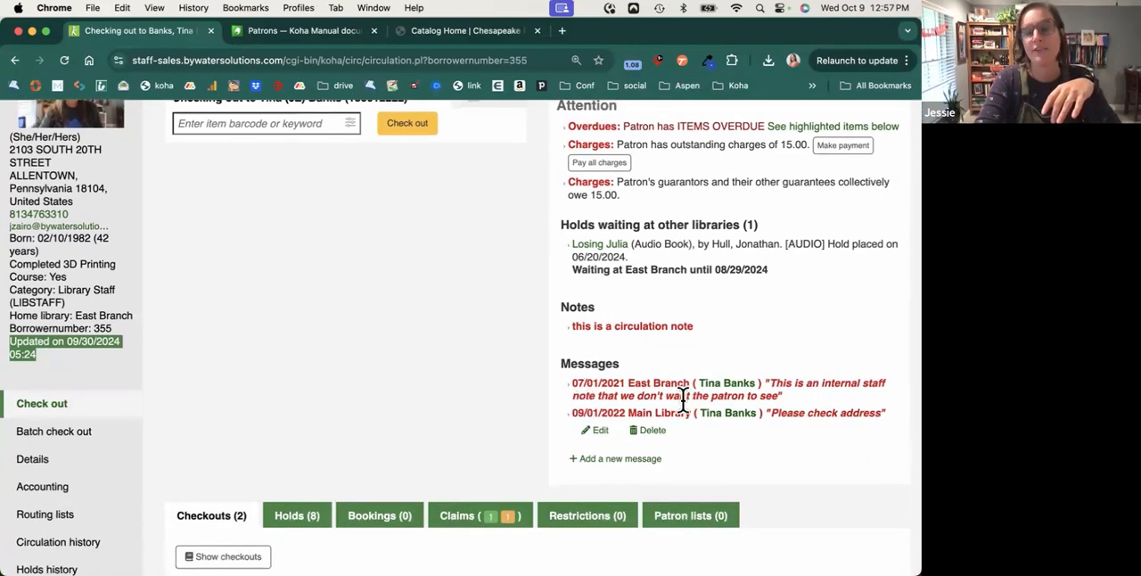
scroll(686, 402, "down", 2)
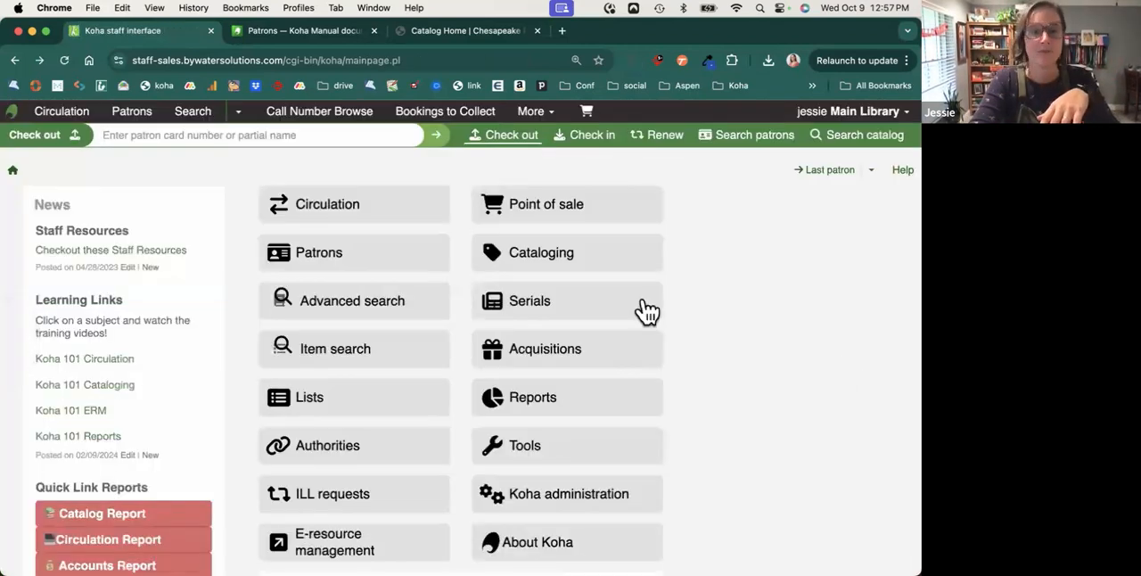
left_click(45, 59)
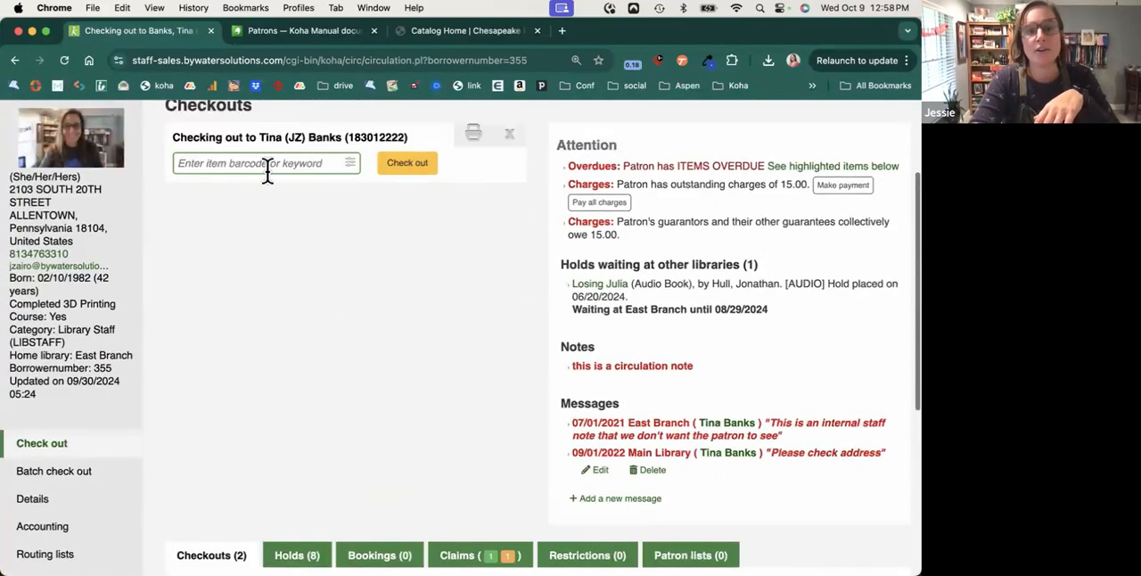
Reveal the checkout settings for due date, automatic renewal and on-site checkout, and put the cursor in the item barcode field.
scroll(336, 262, "up", 1)
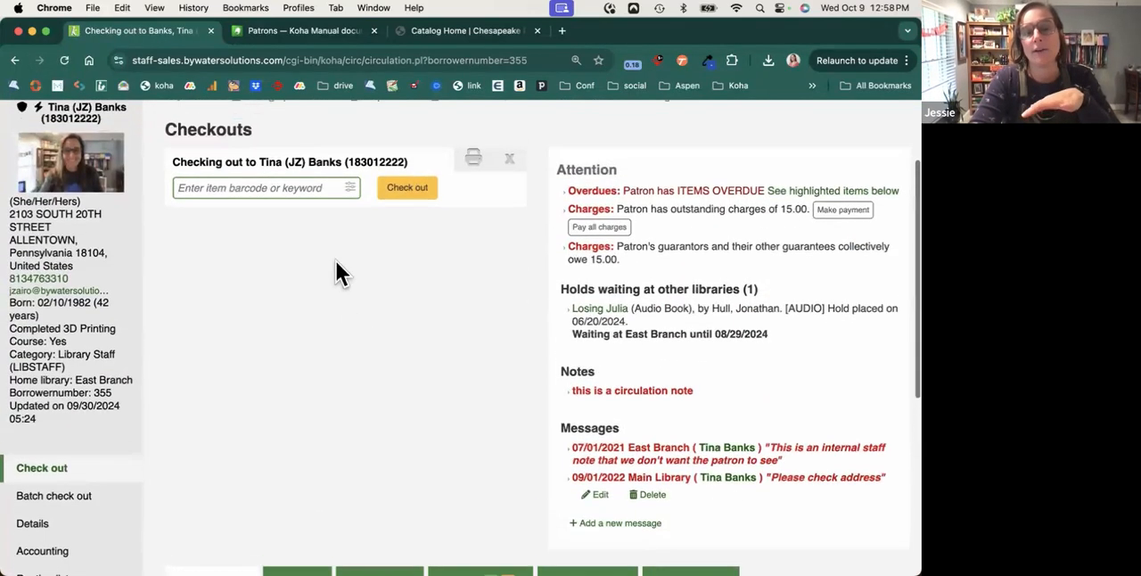
left_click(350, 192)
scroll(300, 184, "up", 2)
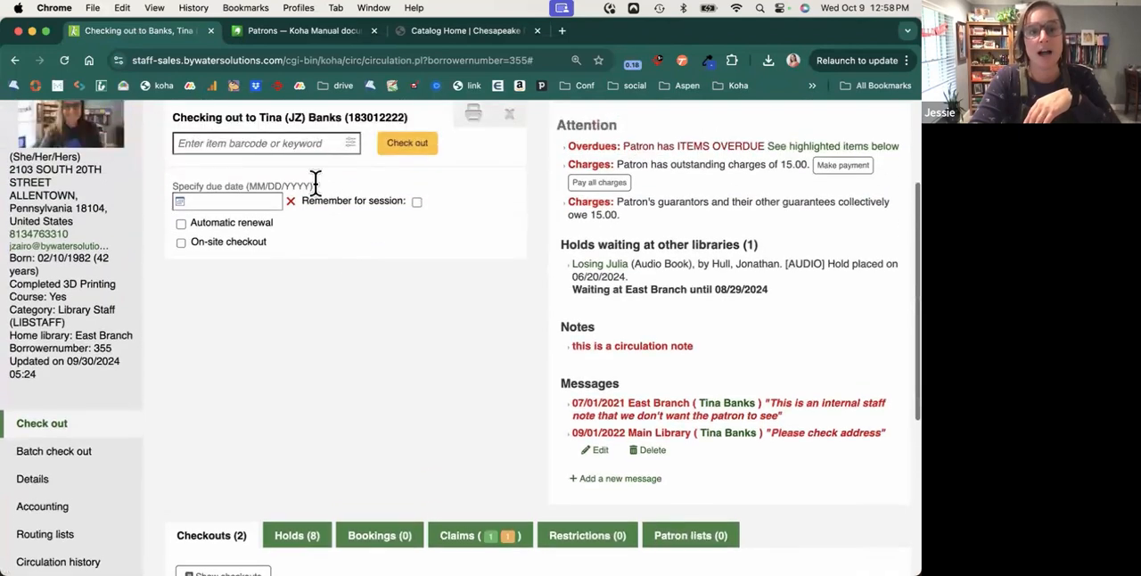
left_click(281, 147)
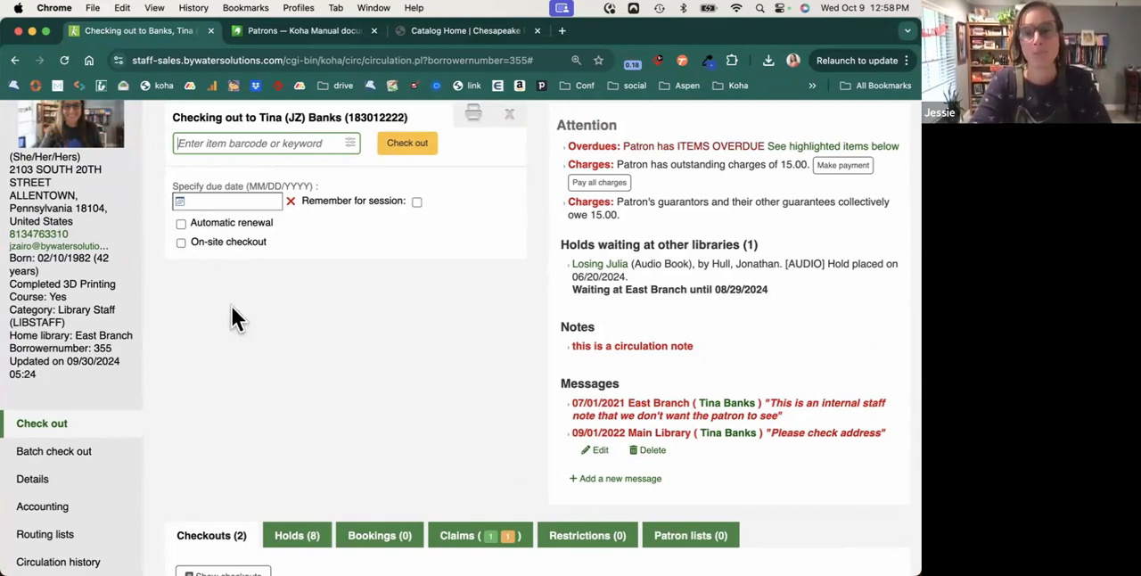
Show the table of the patron's current checkouts.
scroll(232, 315, "down", 5)
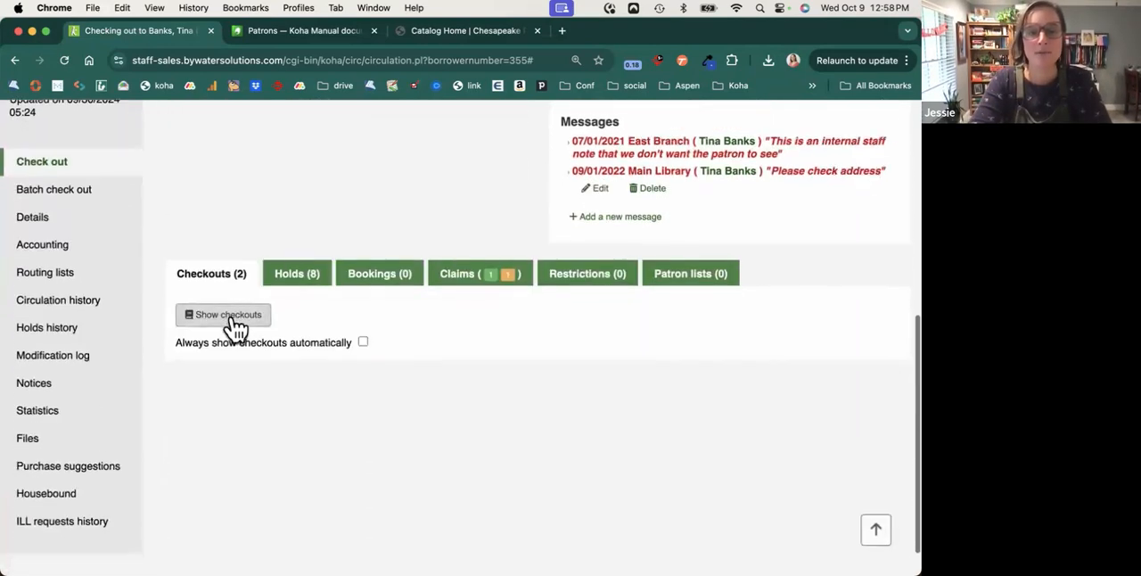
left_click(233, 324)
scroll(232, 316, "down", 10)
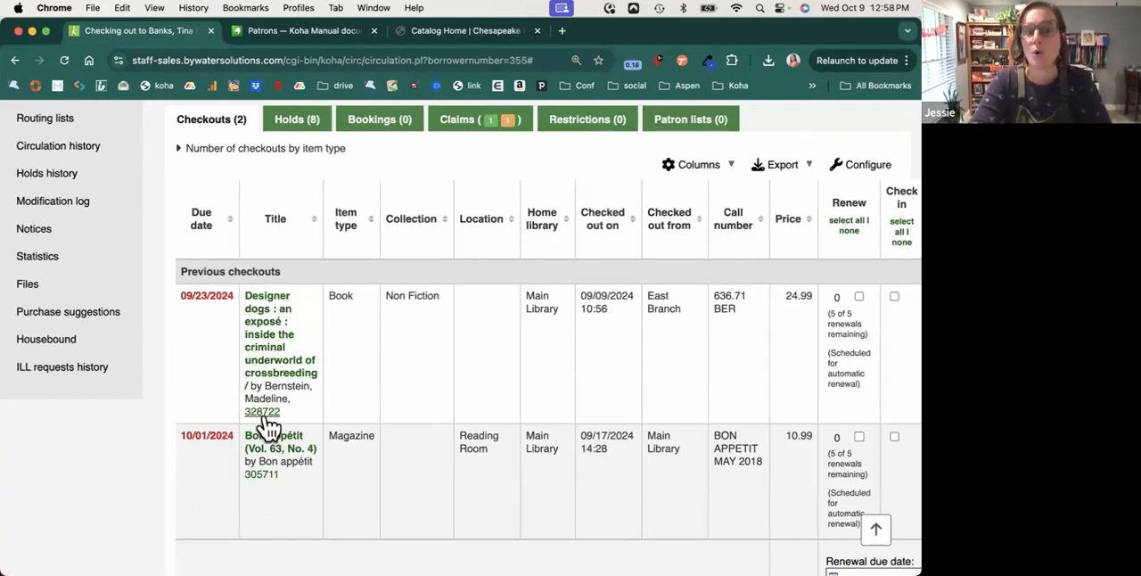
Open the catalog record of the checked-out book "Designer dogs" in a new tab and switch to it.
right_click(279, 337)
right_click(296, 327)
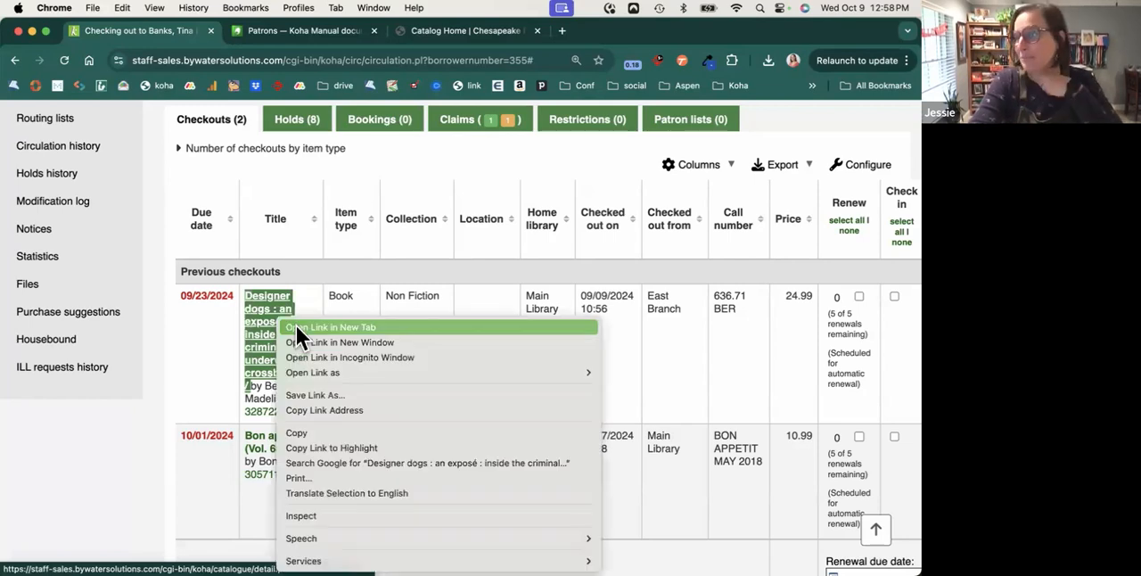
left_click(296, 327)
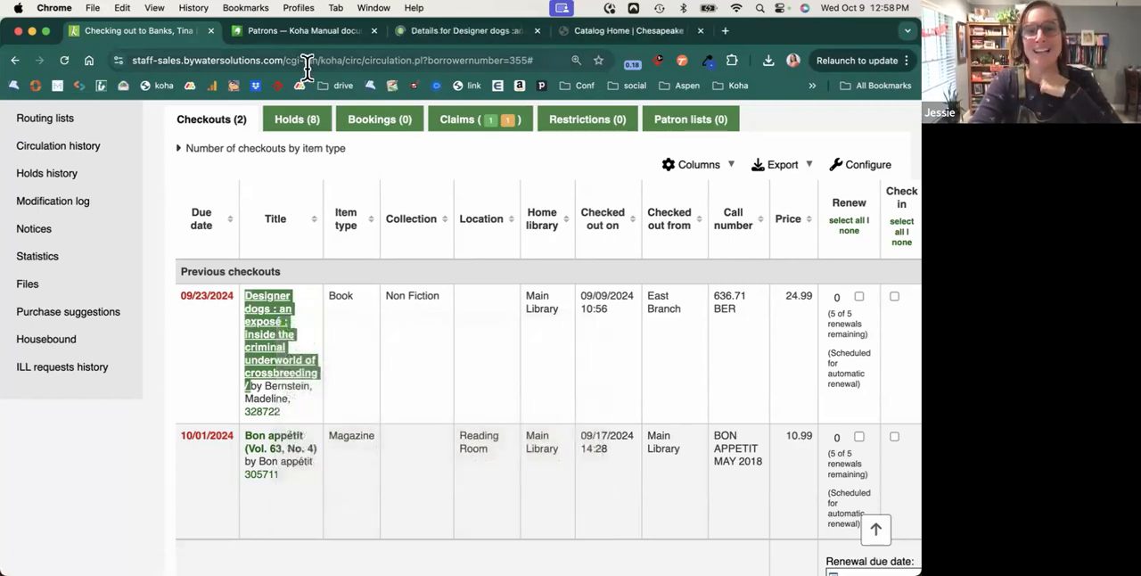
left_click(474, 31)
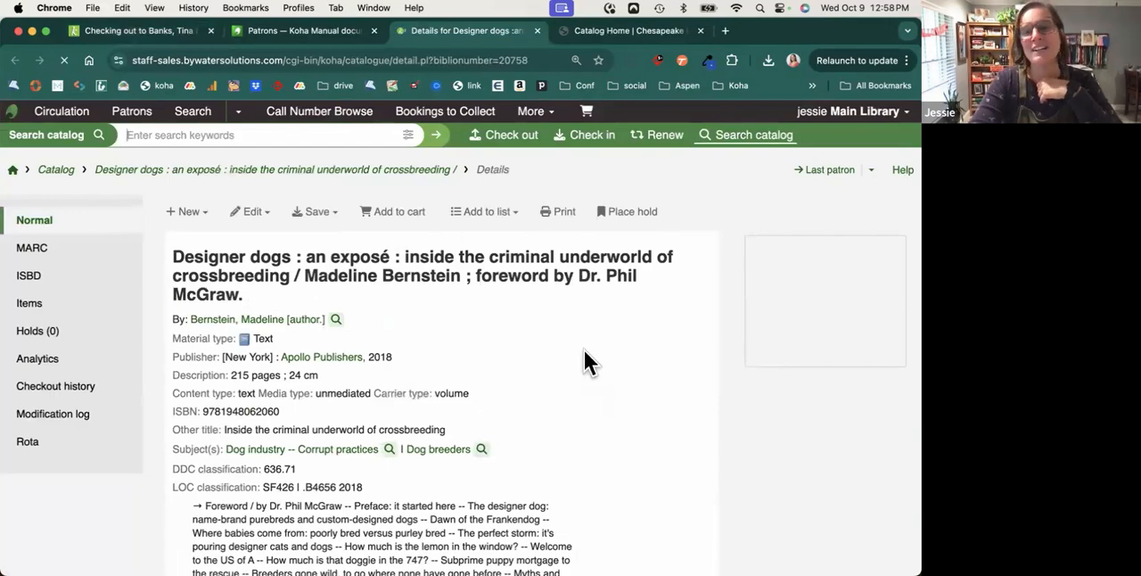
Examine the "Designer dogs" record and its Main Library holdings table, including the item's libraries, status and circulation columns.
scroll(584, 351, "down", 1)
scroll(586, 351, "down", 3)
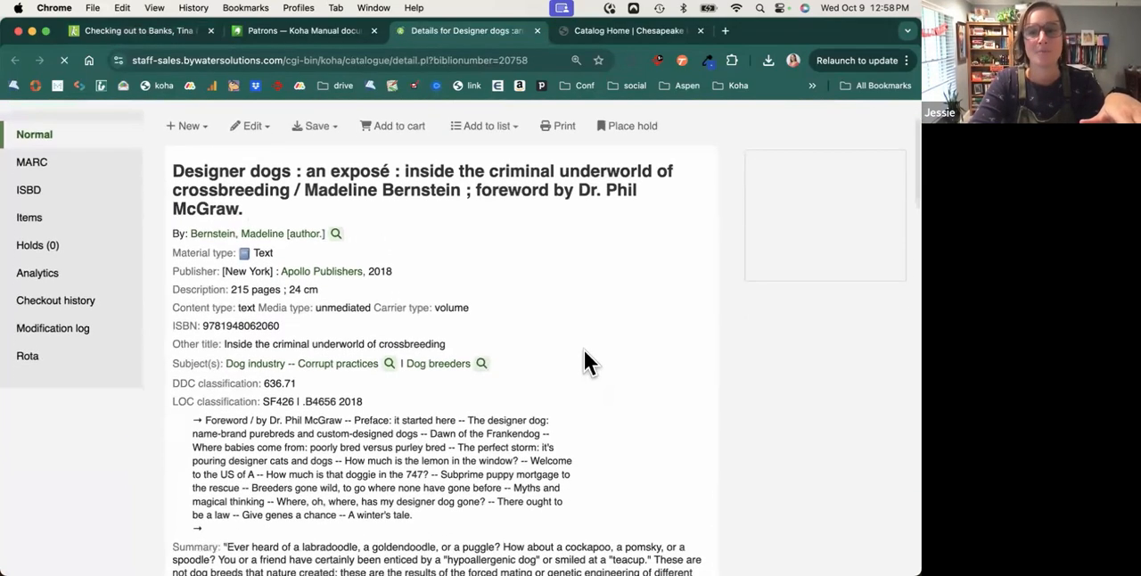
scroll(585, 352, "down", 10)
scroll(585, 352, "down", 5)
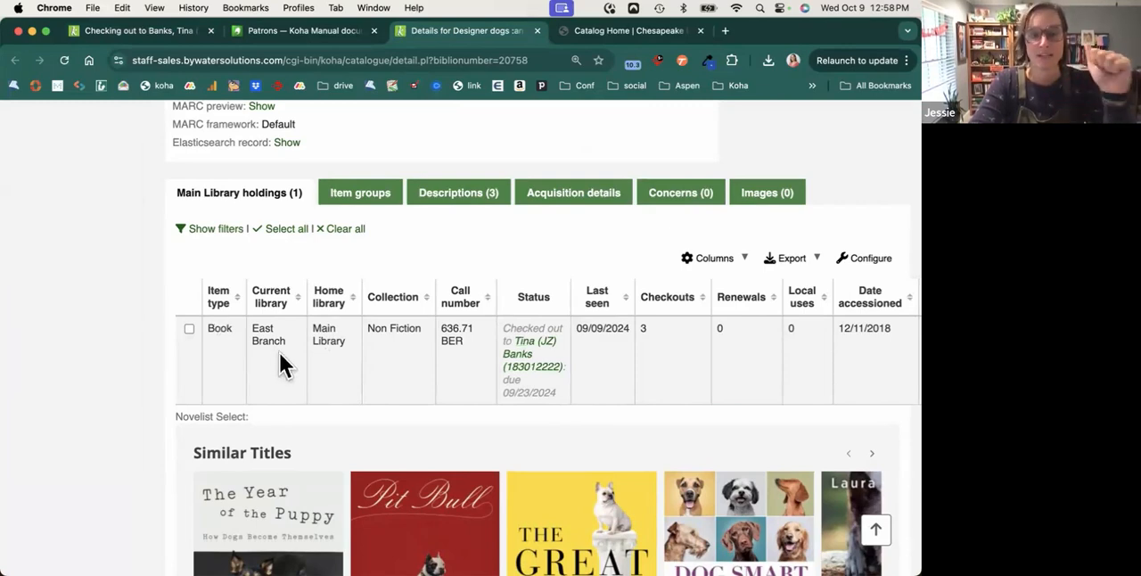
scroll(344, 354, "right", 2)
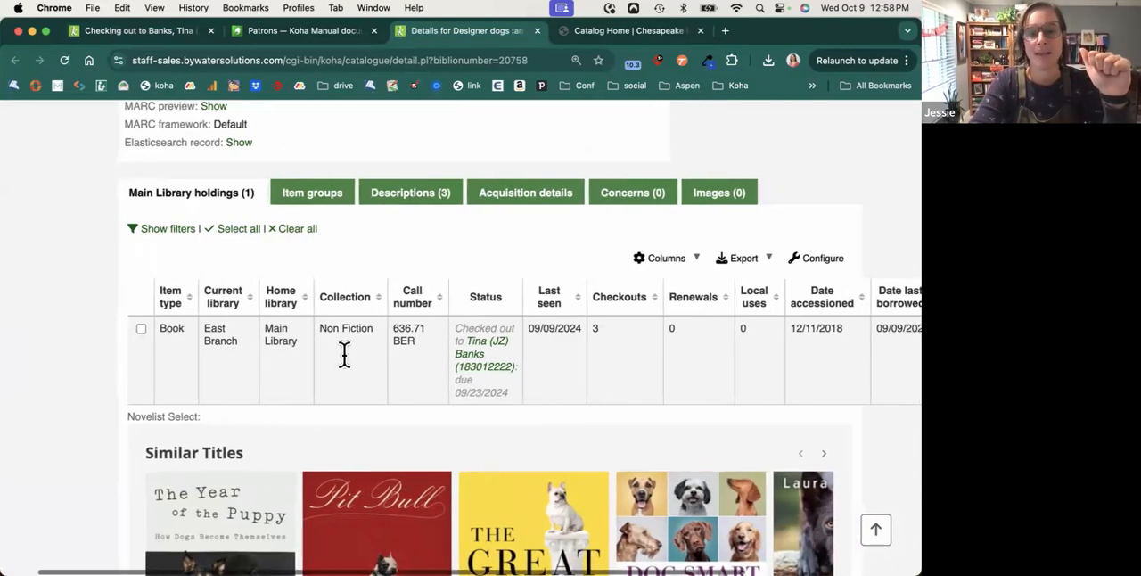
scroll(345, 354, "down", 2)
scroll(345, 354, "right", 2)
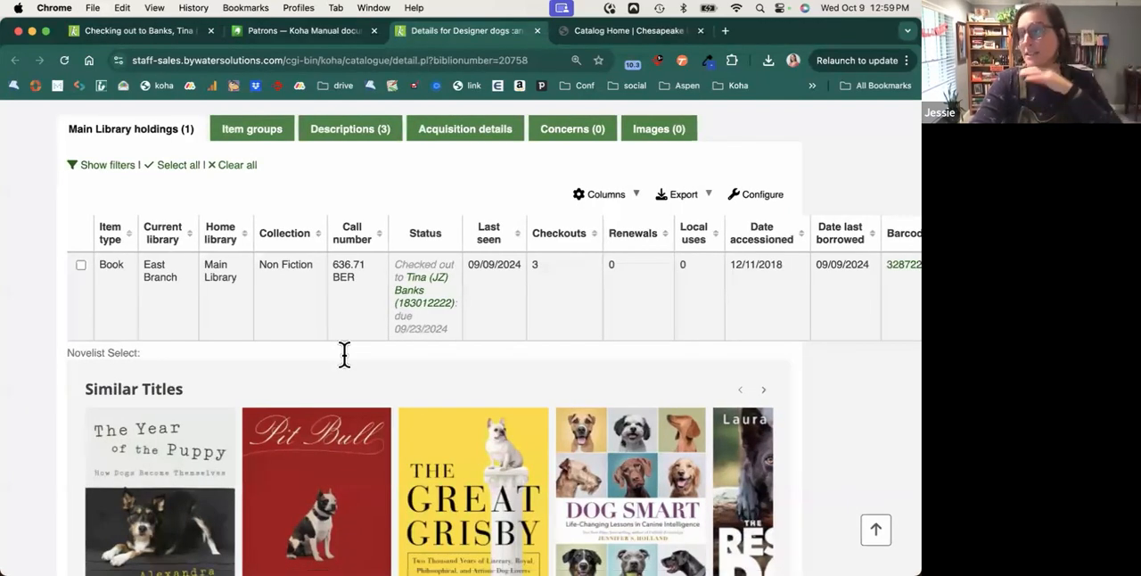
scroll(344, 354, "up", 5)
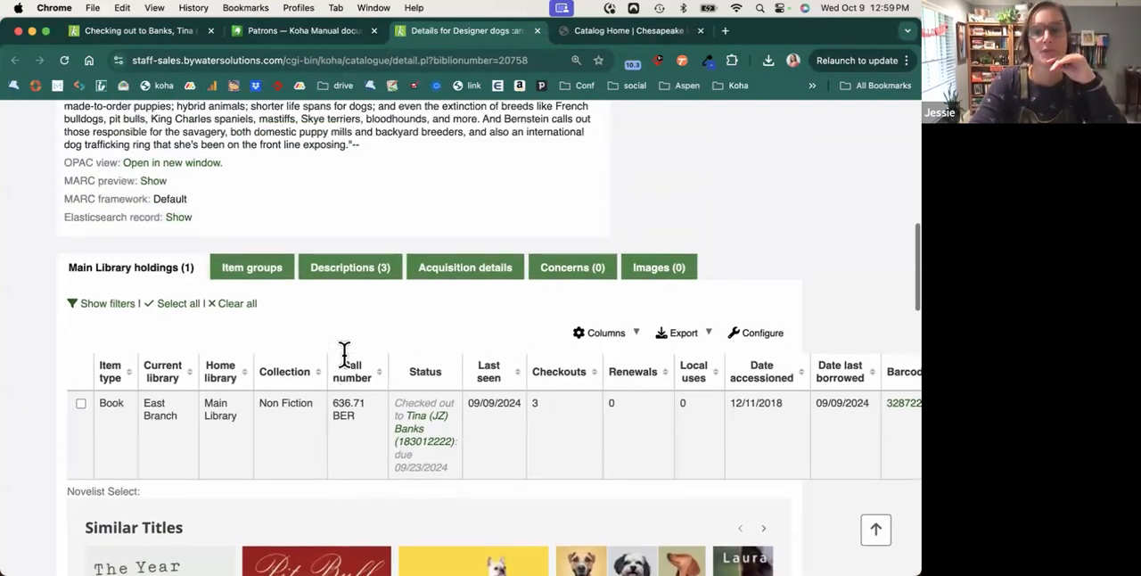
Go back to the patron's checkout page and view the area around the checkouts table.
left_click(159, 31)
scroll(222, 335, "up", 2)
scroll(223, 339, "up", 1)
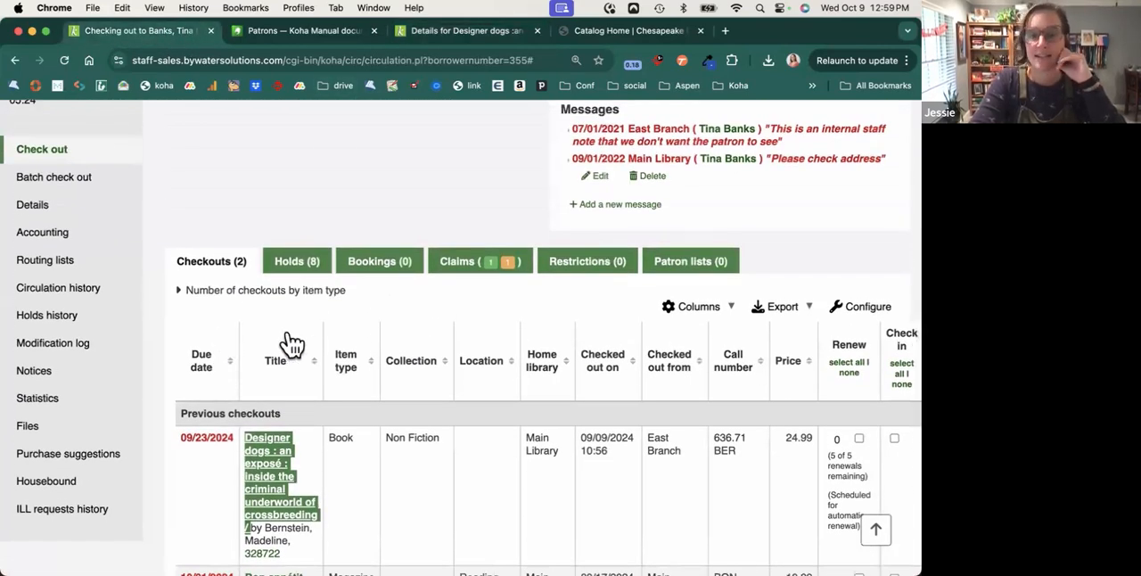
Show the patron's holds and examine the holds table across its pickup, expiration, priority, suspend and status columns.
left_click(312, 264)
scroll(332, 344, "down", 1)
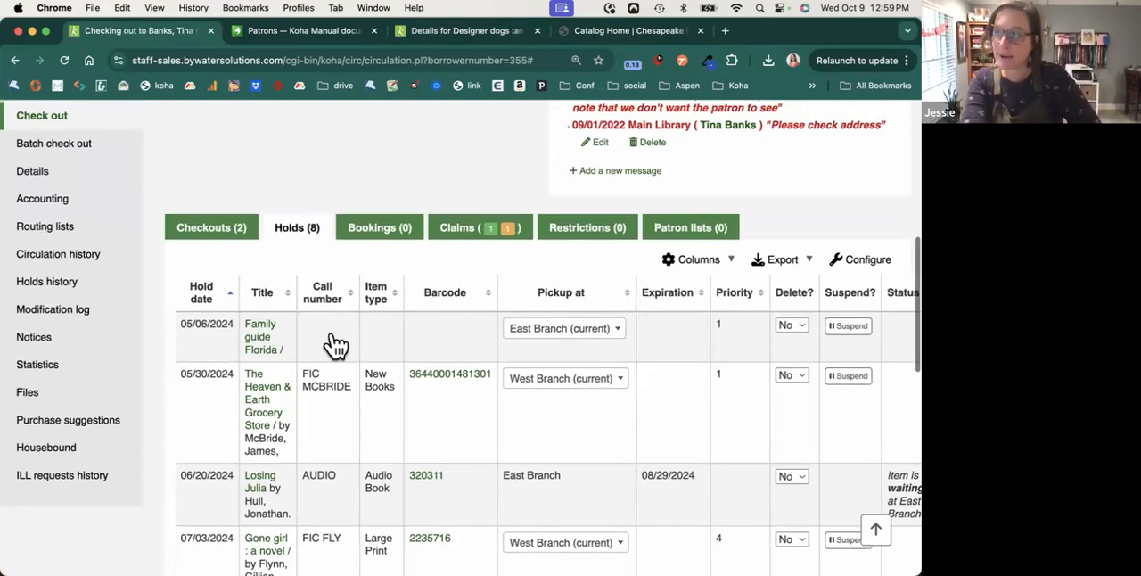
scroll(333, 344, "down", 1)
scroll(332, 334, "down", 1)
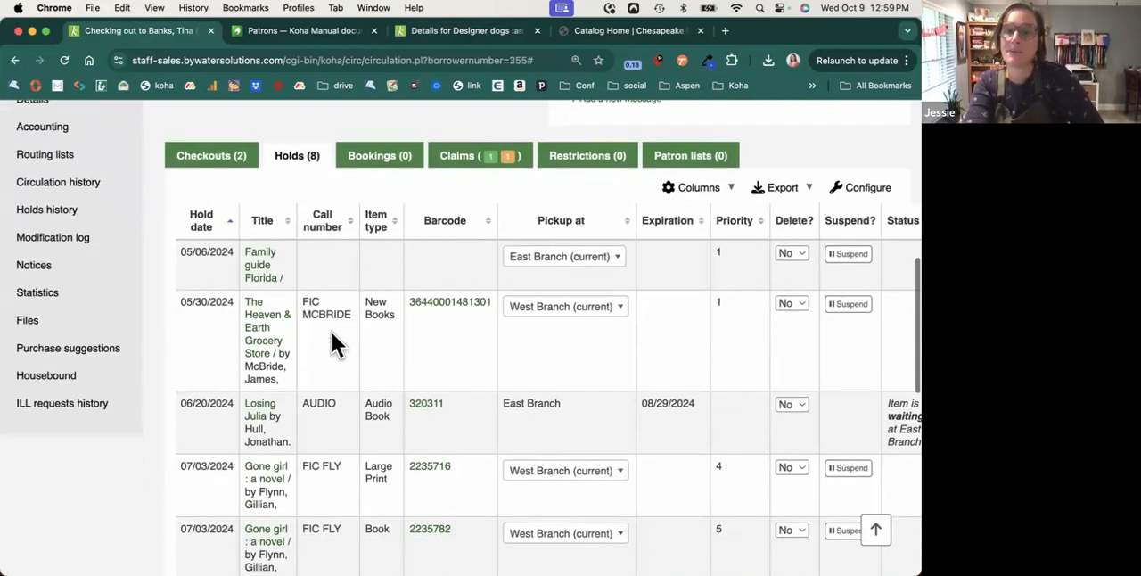
scroll(332, 337, "right", 1)
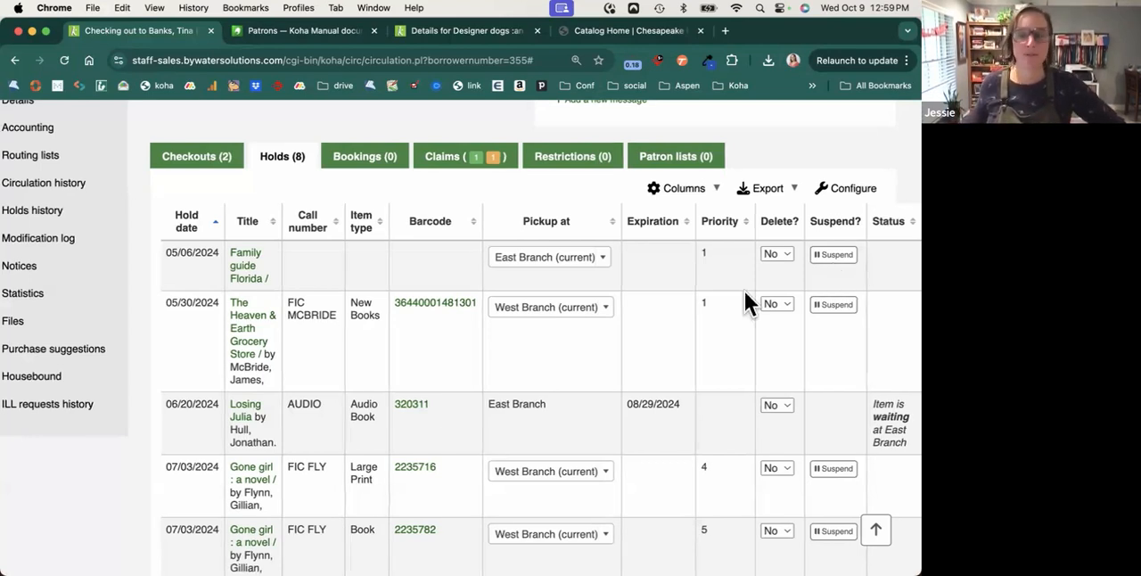
scroll(686, 310, "left", 2)
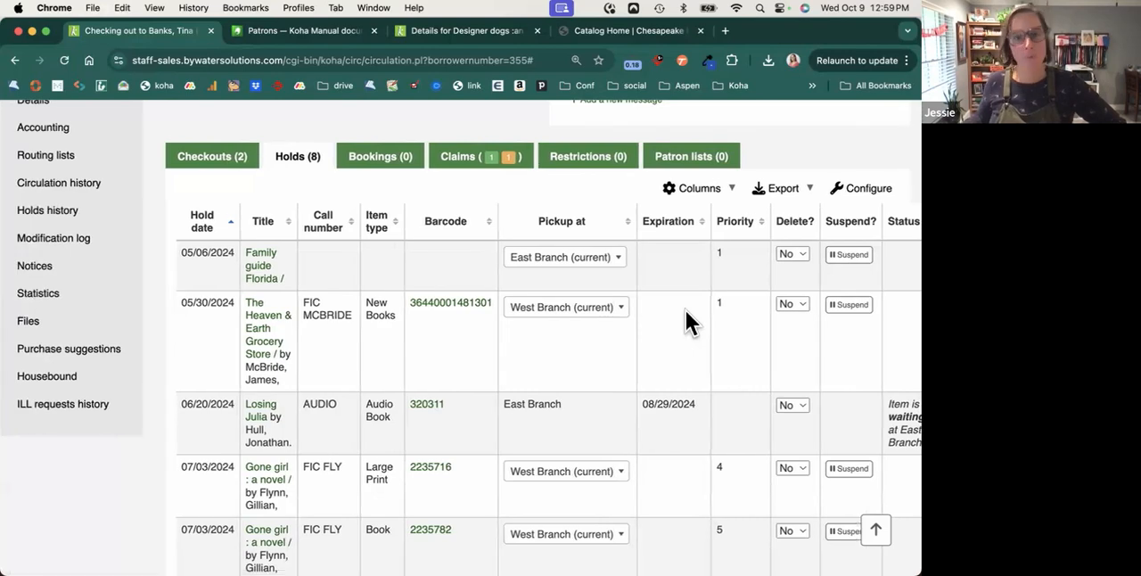
View the patron's claims on the checkout page, followed by the patron's restrictions.
scroll(464, 266, "up", 2)
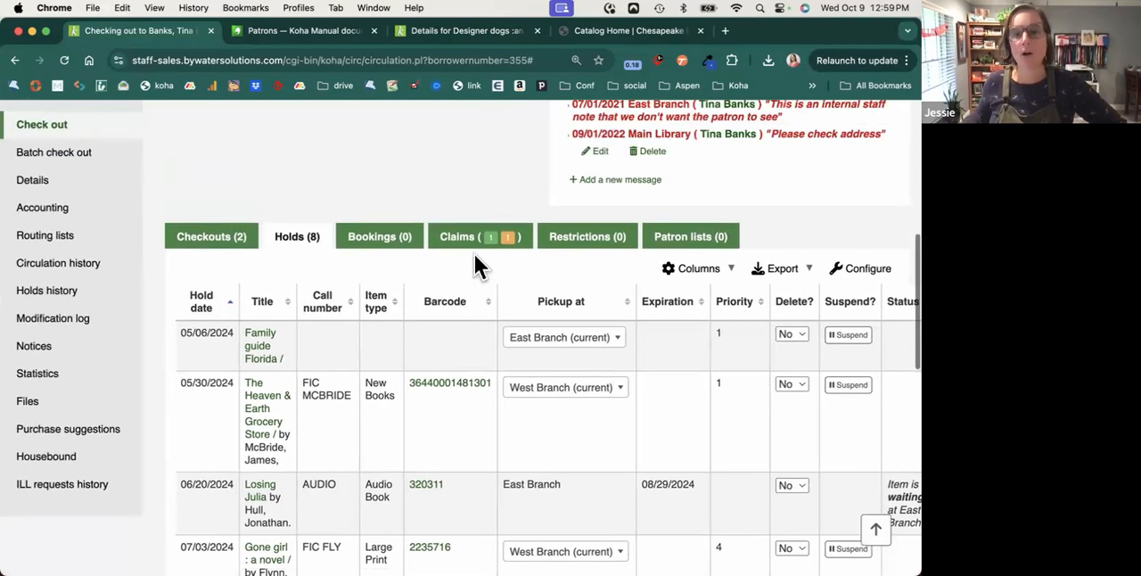
left_click(454, 238)
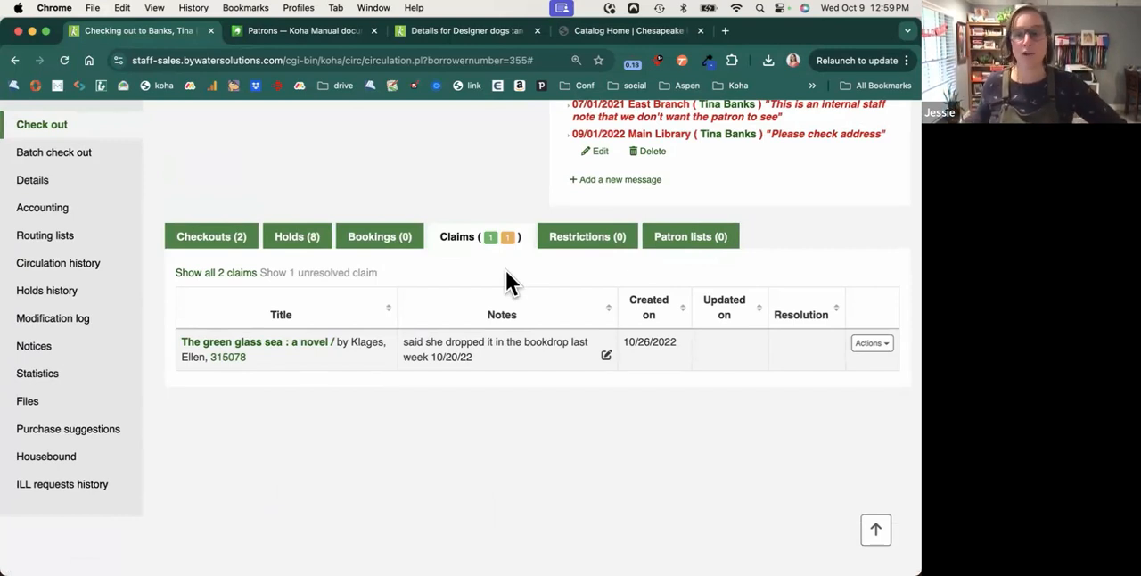
left_click(604, 243)
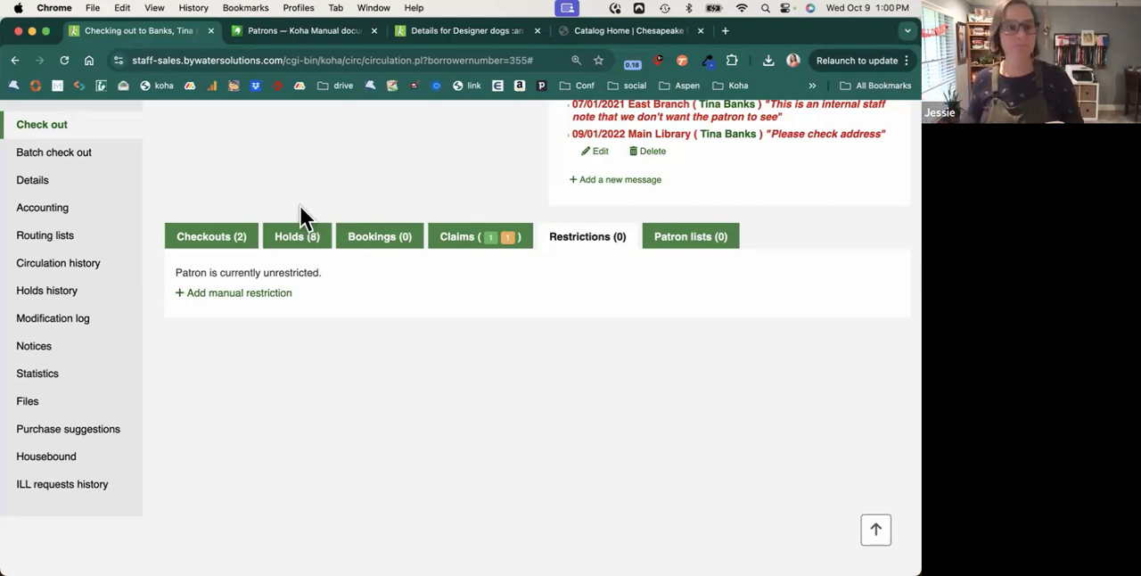
Open the patron's details page and view the contact information and library use sections.
left_click(96, 187)
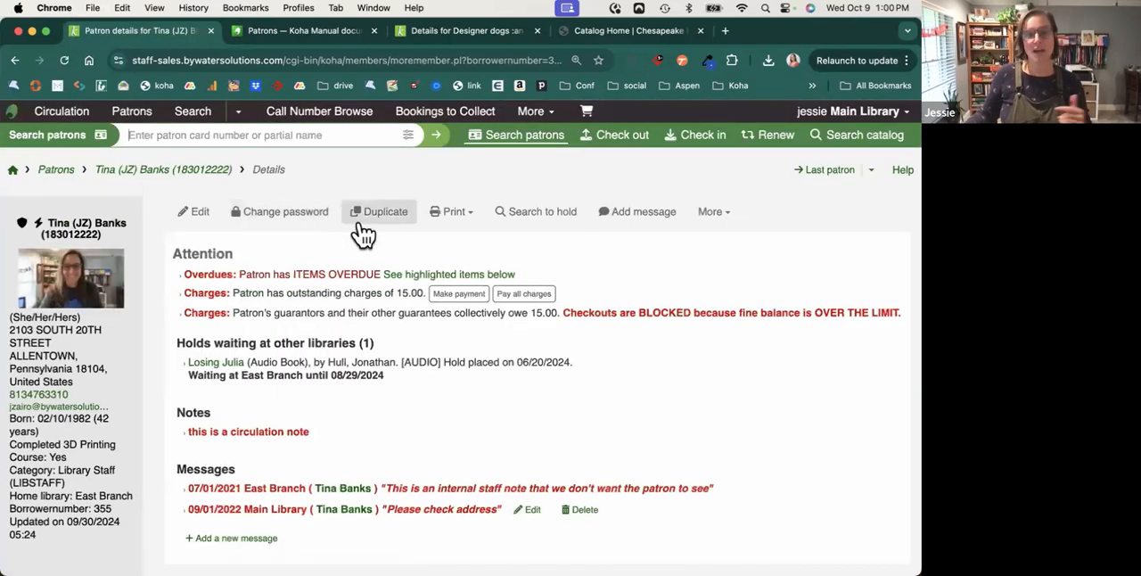
scroll(363, 234, "down", 8)
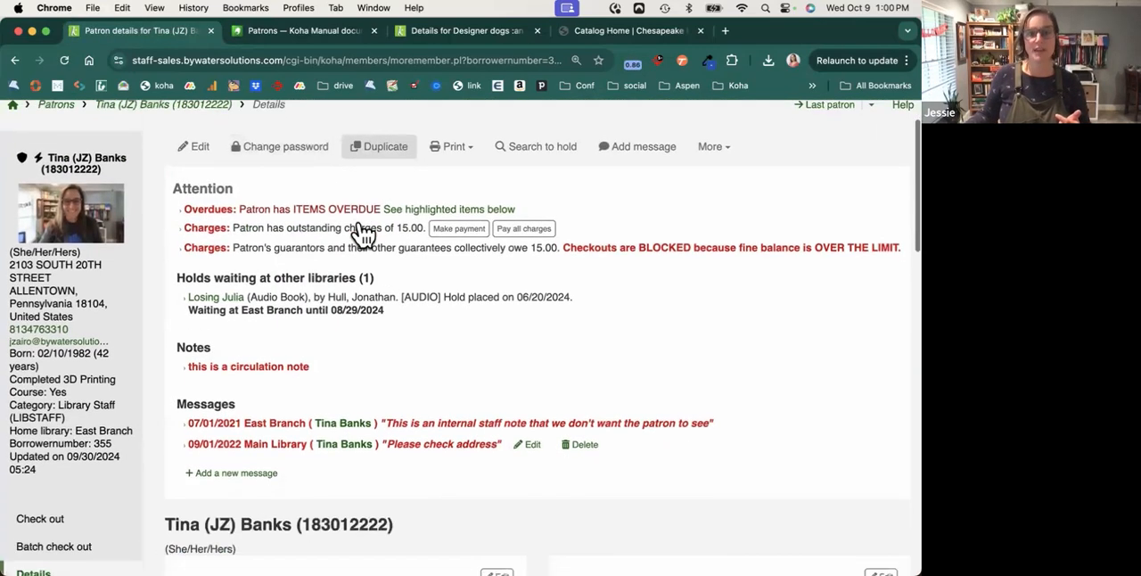
scroll(361, 227, "down", 3)
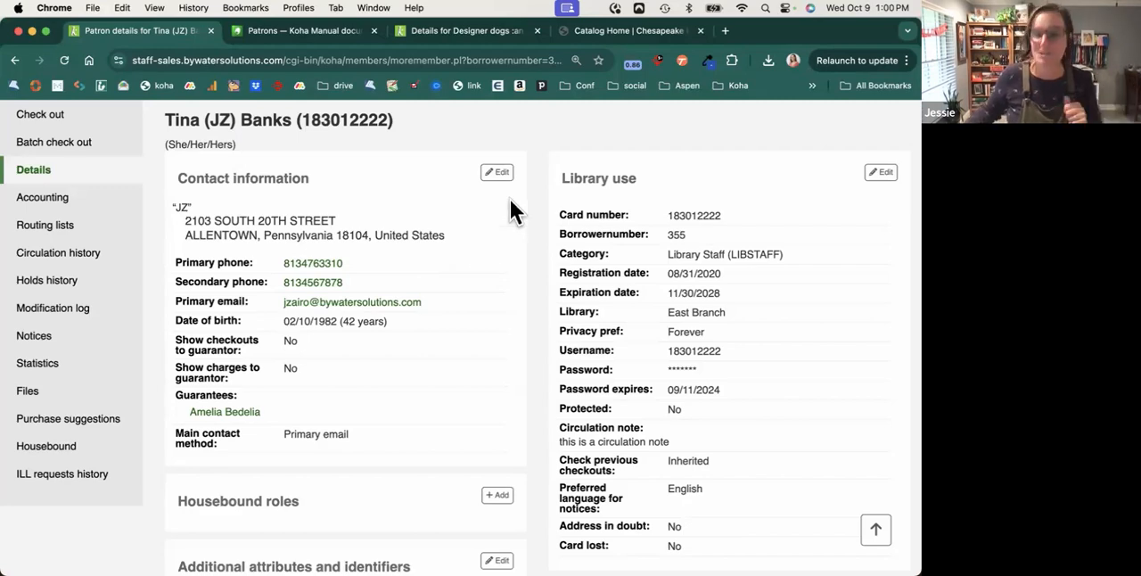
Open the patron's contact information for editing and look over the patron identity and main address fields.
left_click(497, 176)
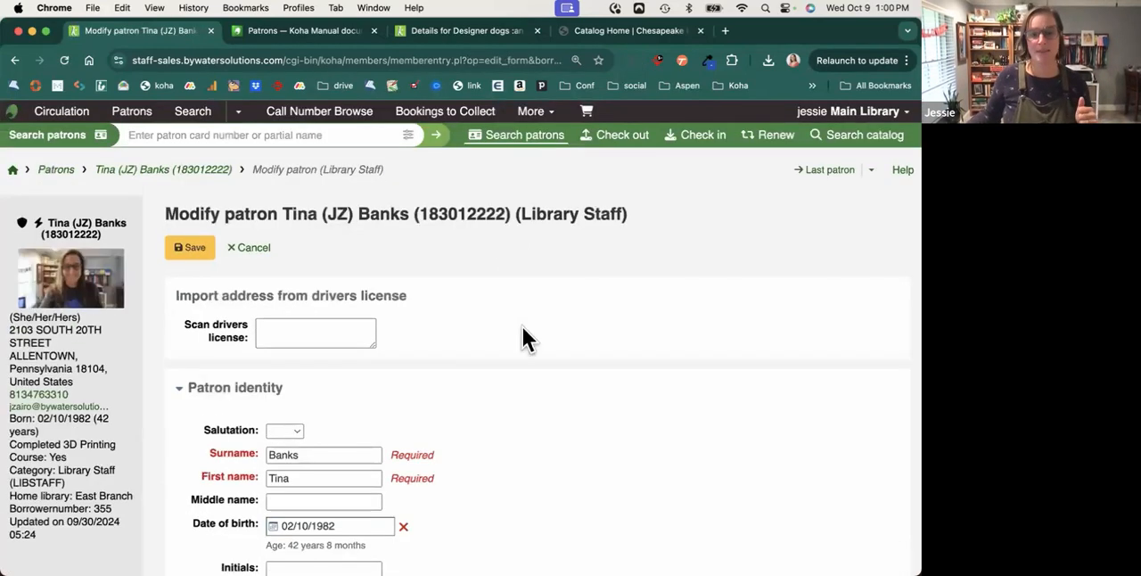
scroll(522, 339, "down", 5)
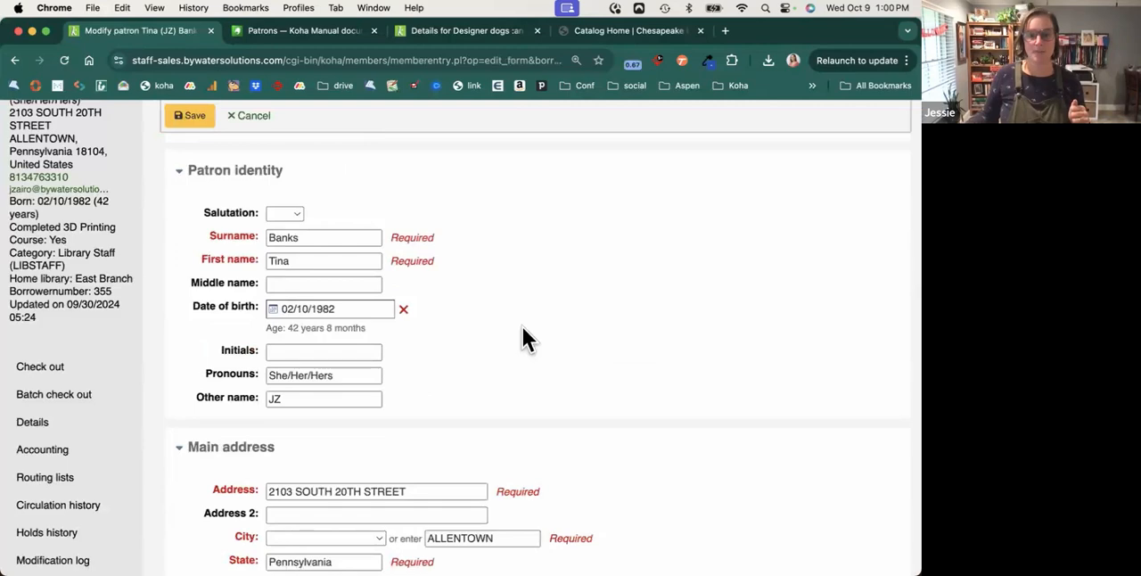
scroll(523, 327, "up", 4)
scroll(523, 327, "down", 5)
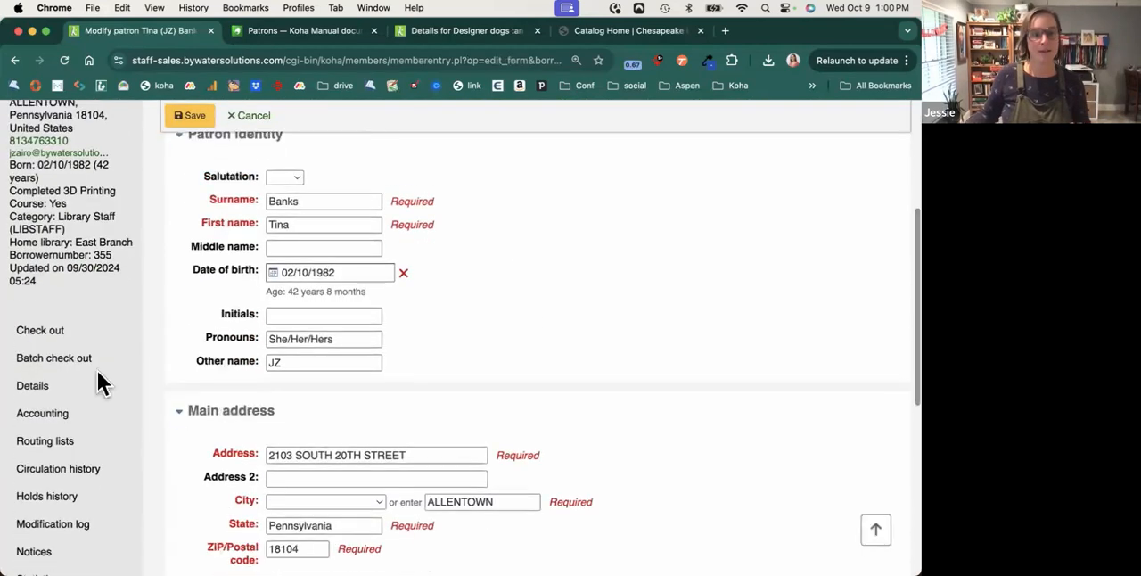
Open the patron's accounting page and view the charges and payment options for making a payment.
left_click(75, 411)
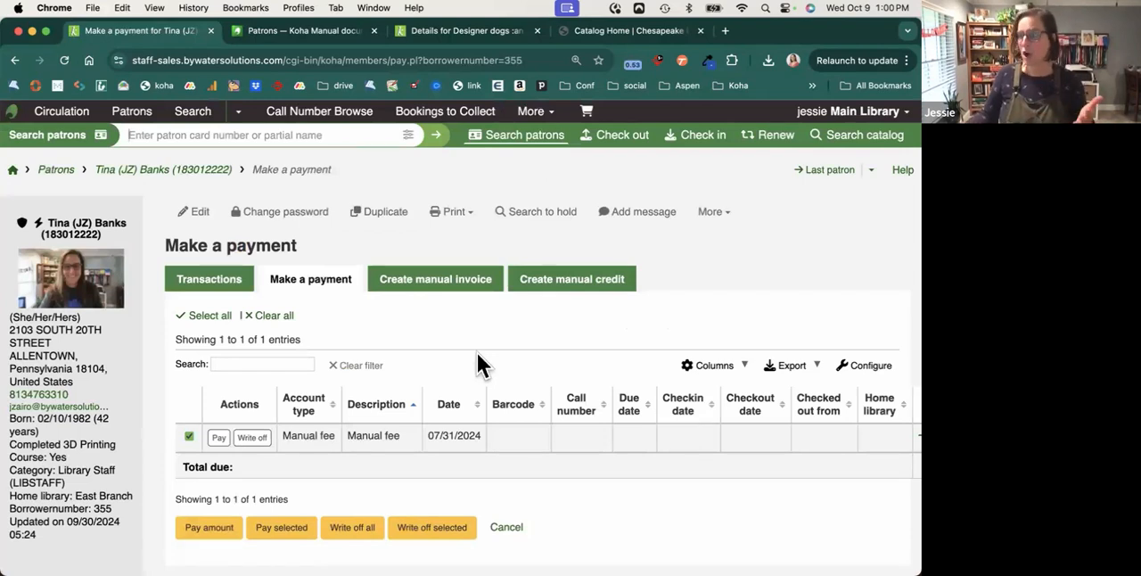
scroll(477, 353, "down", 2)
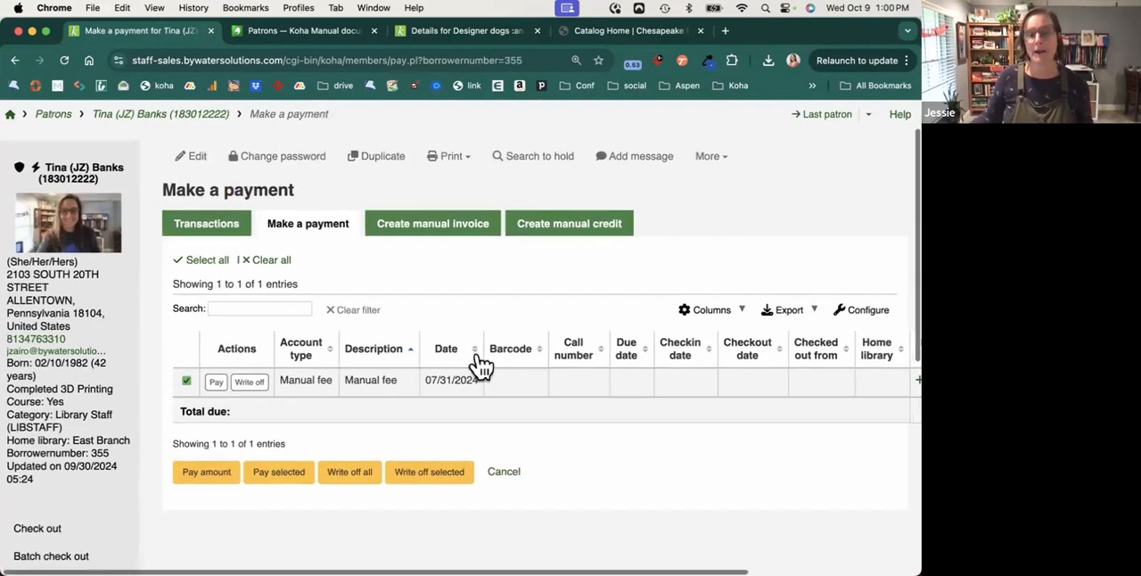
scroll(479, 364, "down", 1)
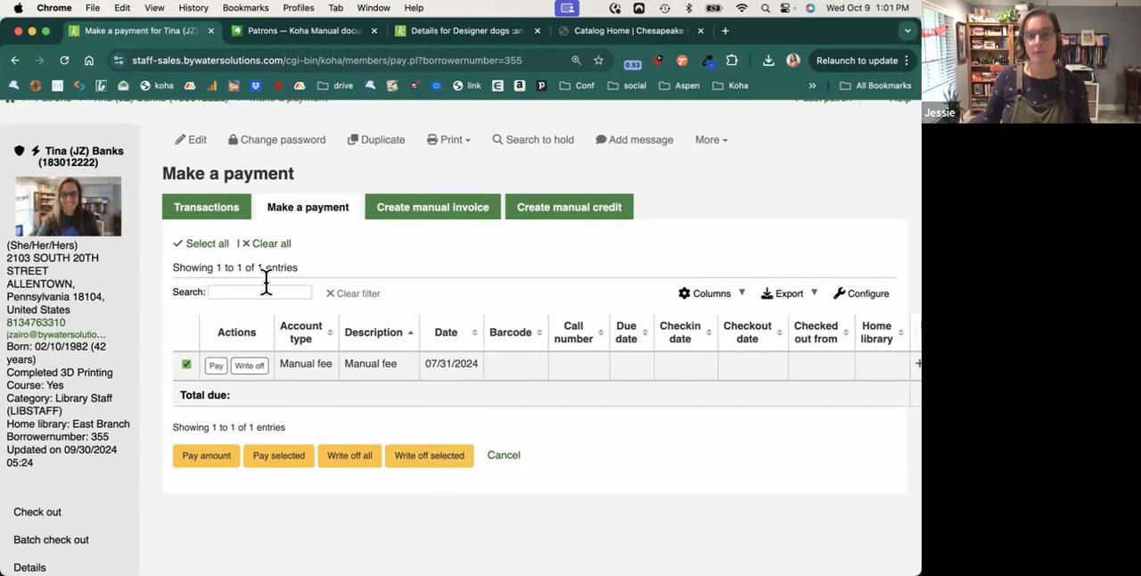
Show the patron's account transactions and look through the list of charges, refunds and payments.
left_click(227, 219)
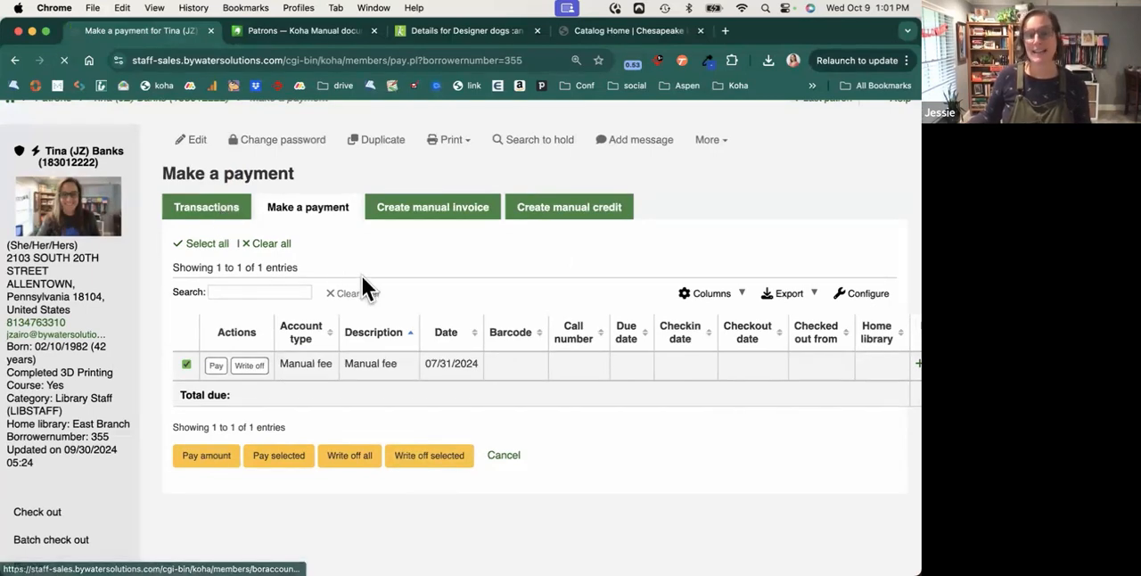
scroll(362, 276, "down", 3)
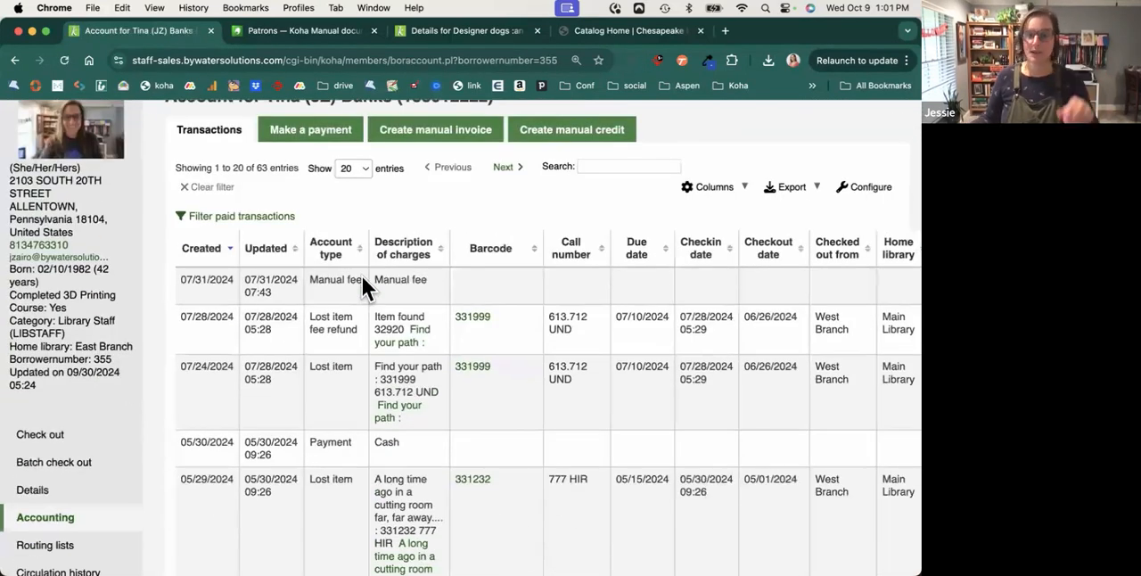
scroll(362, 277, "down", 4)
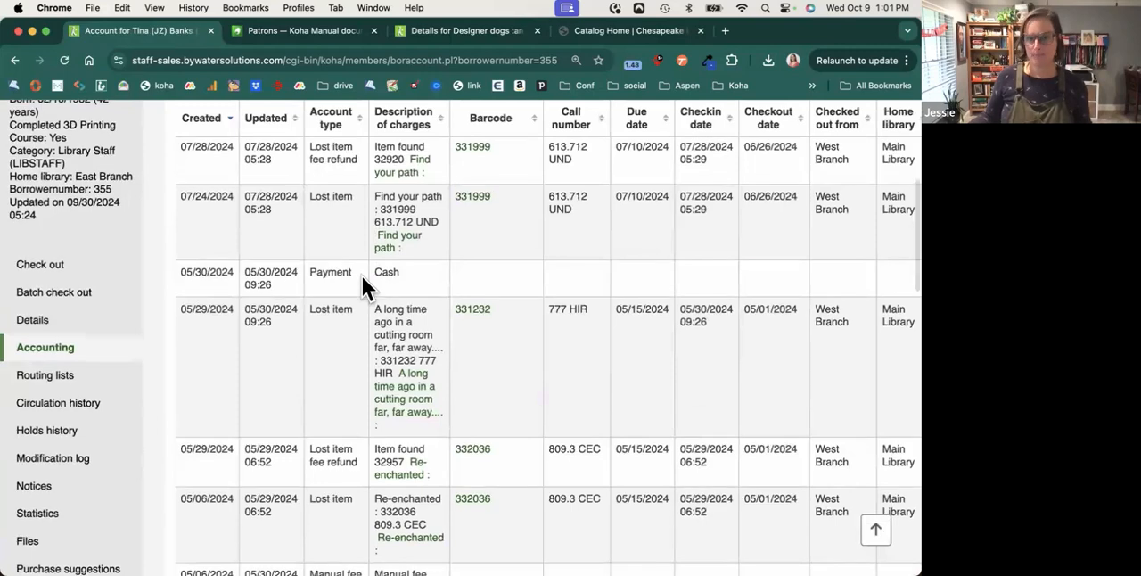
Show the receipt options for the 07/28/2024 lost item fee refund for "Find your path", and close them.
scroll(362, 276, "right", 10)
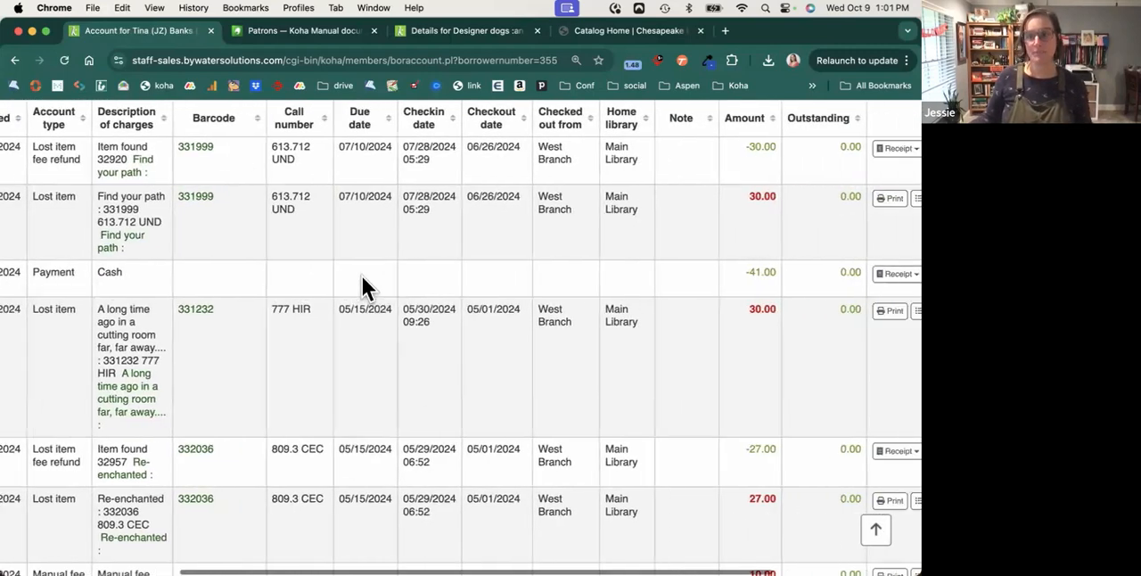
left_click(729, 149)
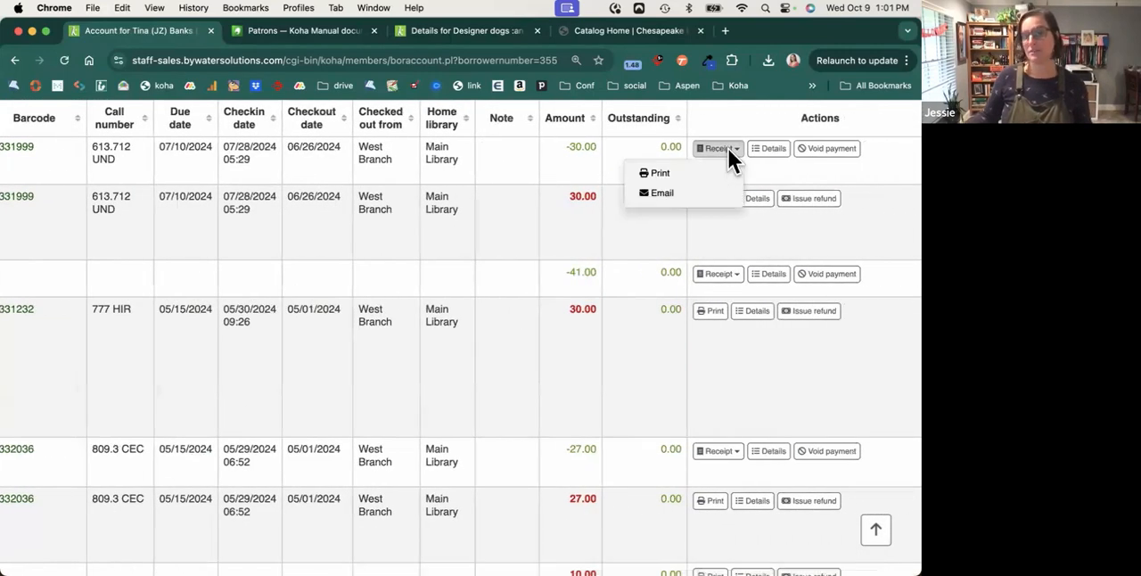
left_click(713, 233)
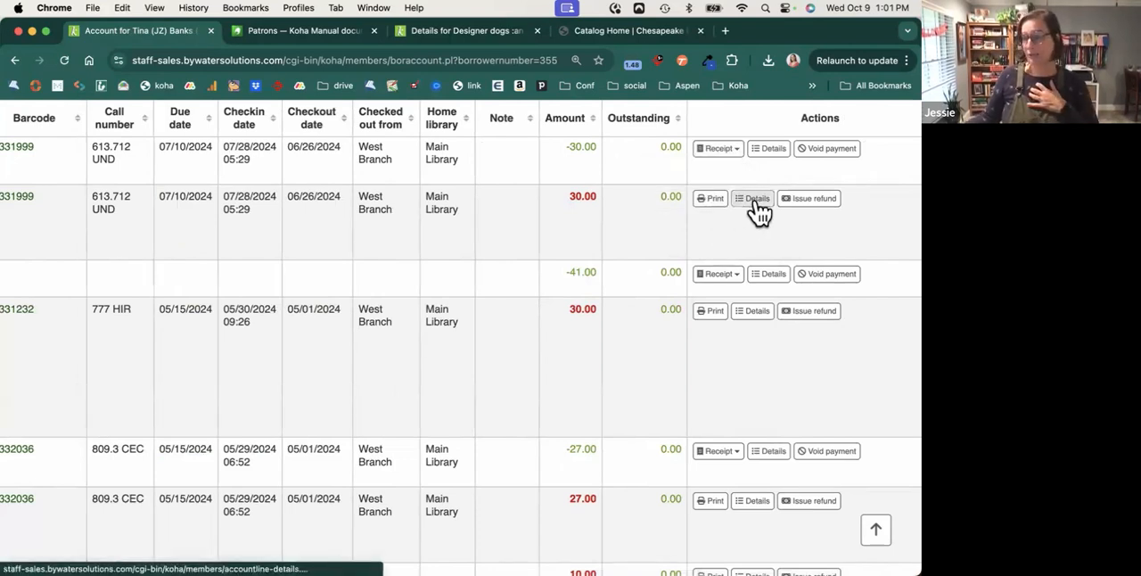
Open the transaction details of the 07/24/2024 lost item charge for "Find your path" and highlight its history rows.
left_click(757, 211)
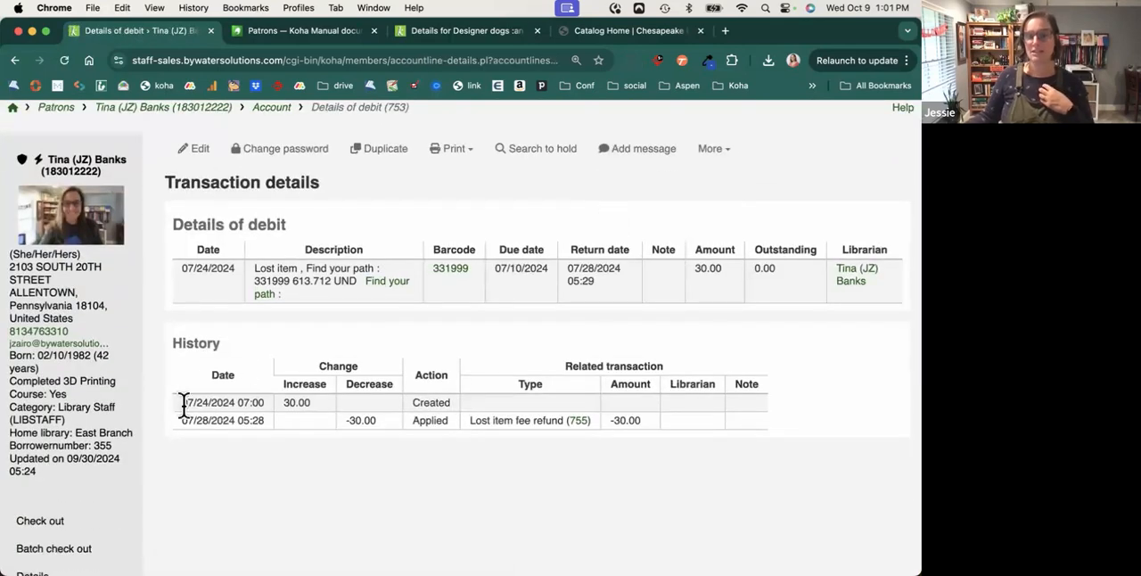
left_click_drag(224, 403, 612, 424)
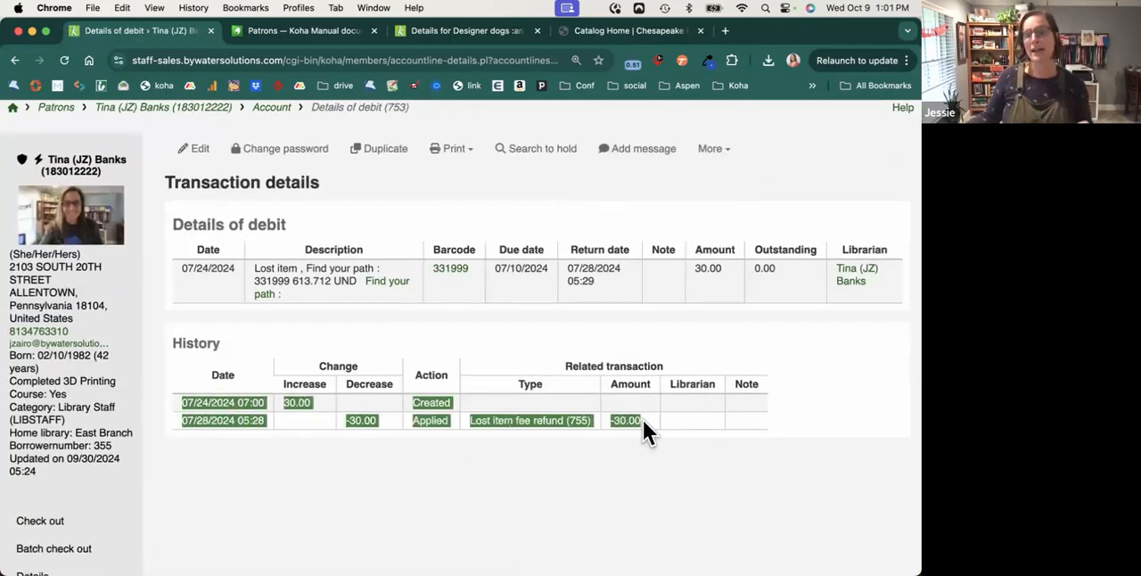
scroll(84, 437, "down", 3)
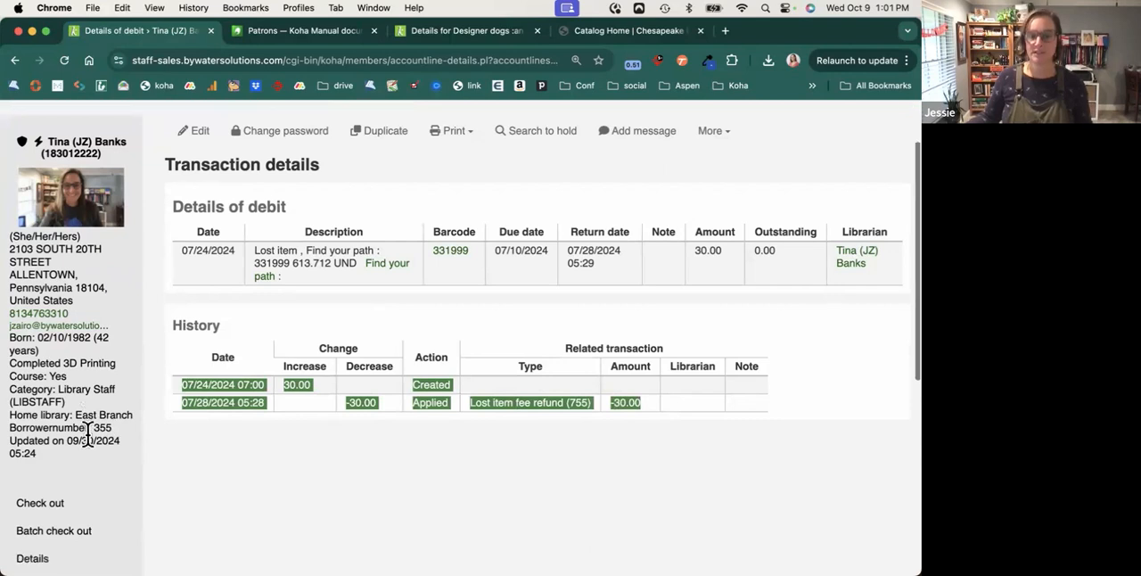
Open the patron's circulation history and look through the listed checkouts.
scroll(87, 434, "down", 6)
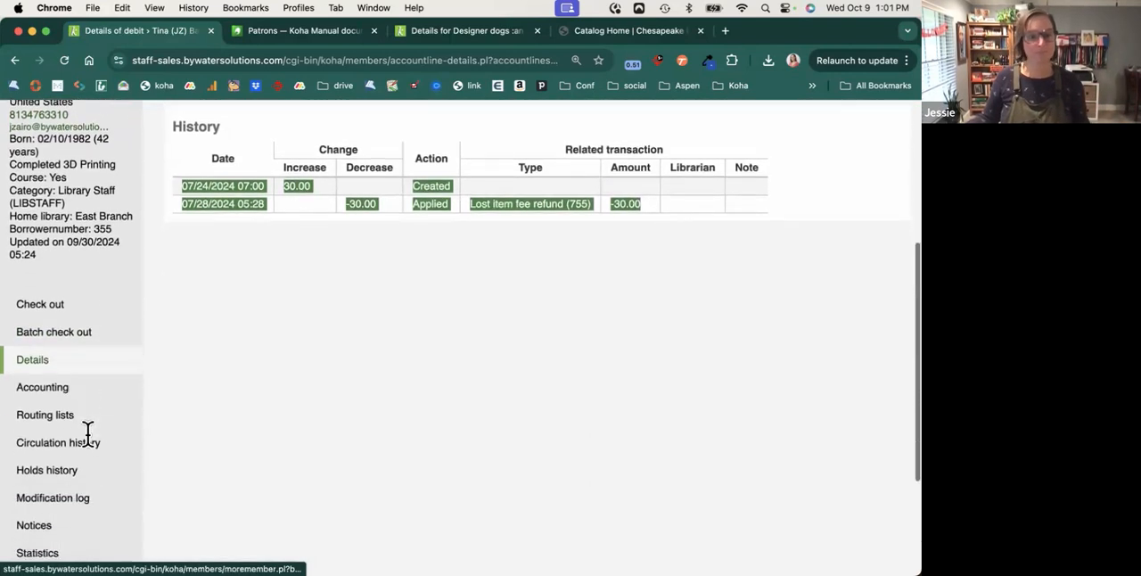
scroll(86, 434, "down", 2)
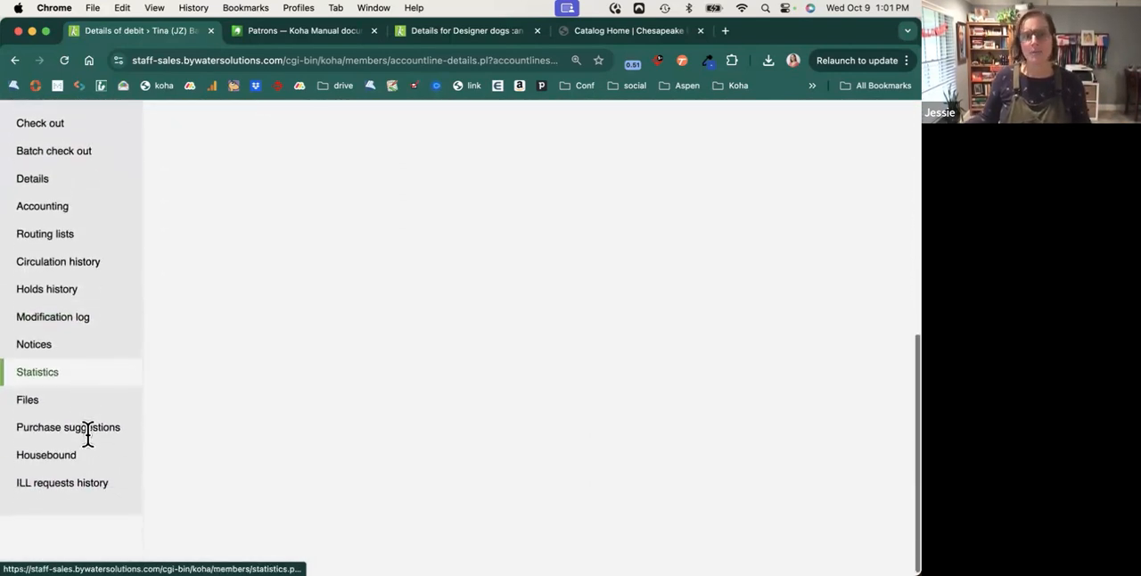
left_click(108, 262)
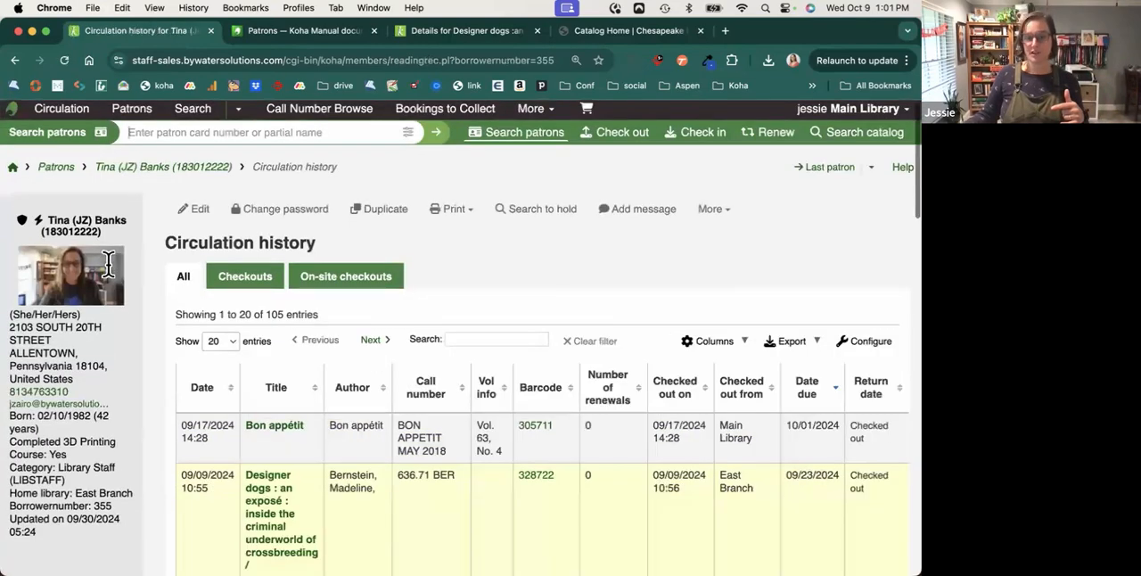
scroll(108, 262, "down", 5)
scroll(108, 262, "down", 4)
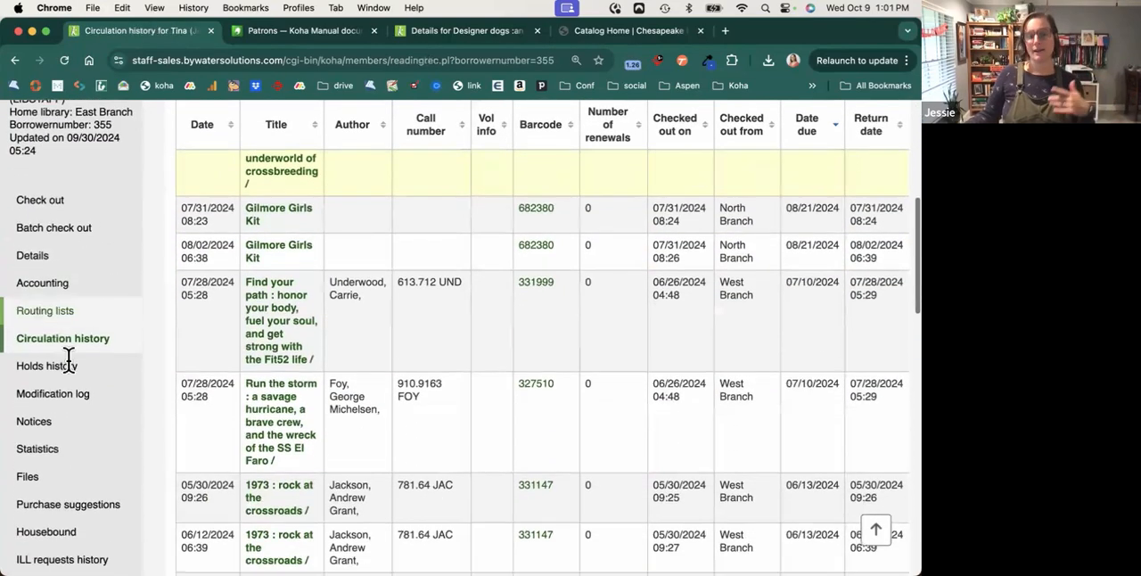
Open the patron's holds history and look through the past and pending holds.
left_click(74, 364)
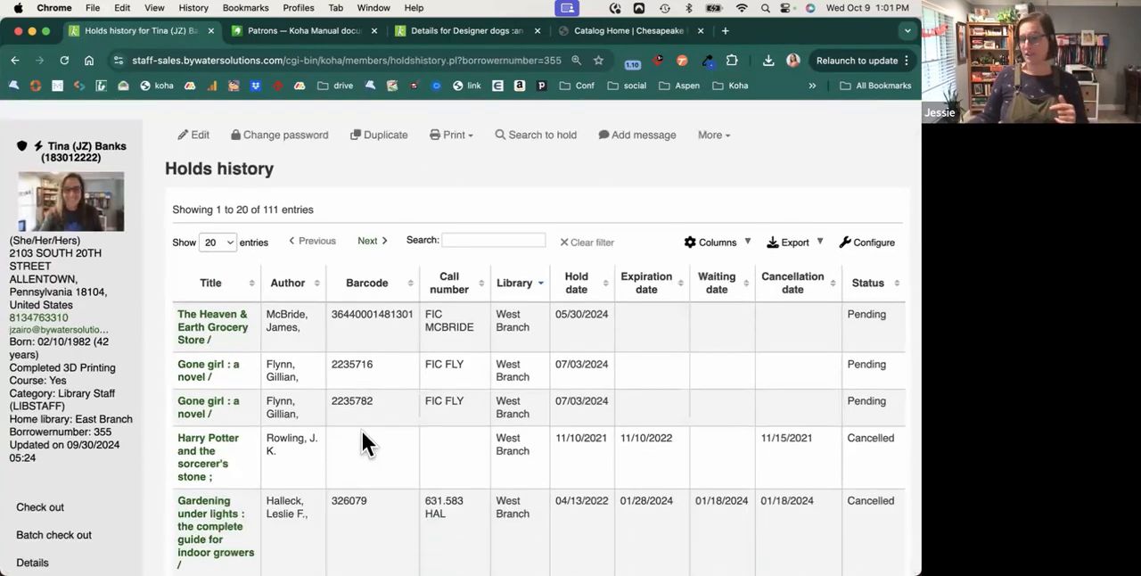
scroll(362, 431, "down", 8)
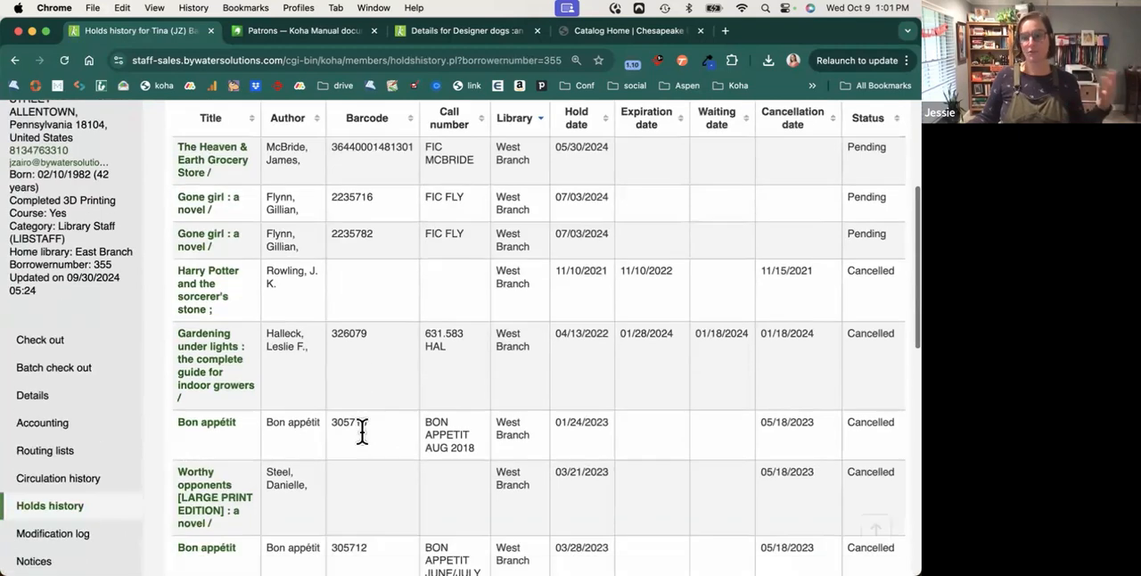
scroll(362, 431, "down", 4)
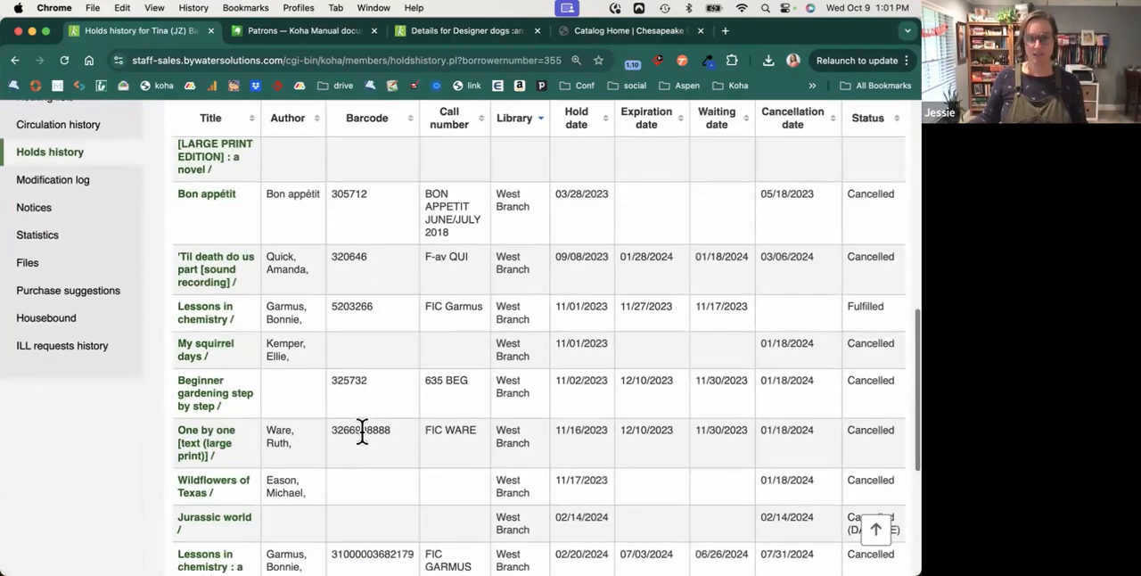
Open the patron's modification log and view the log entries below the filter and output options.
left_click(94, 182)
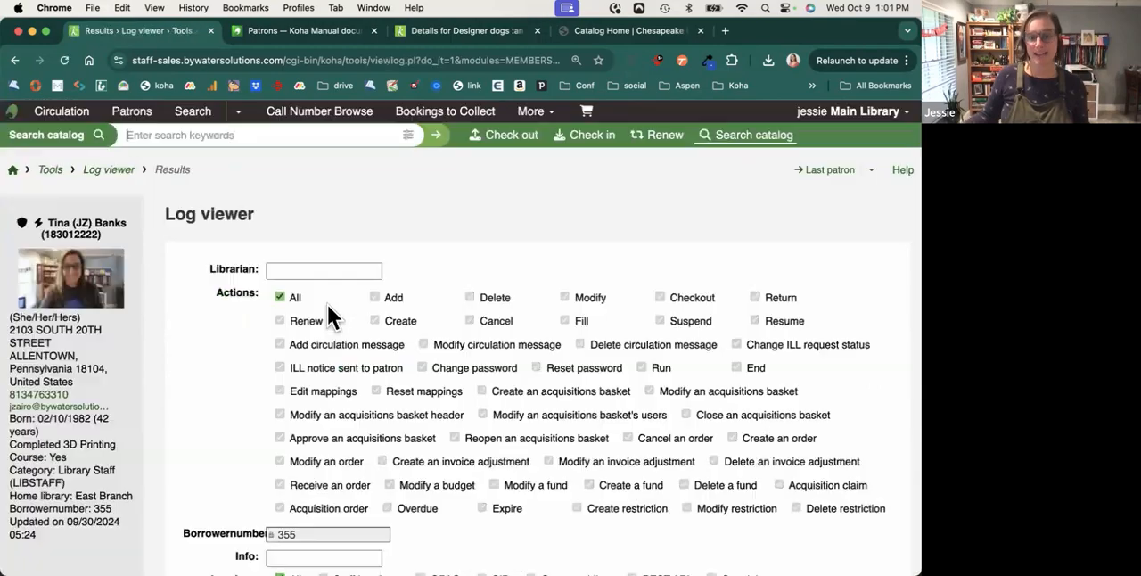
scroll(336, 307, "down", 4)
scroll(336, 307, "down", 8)
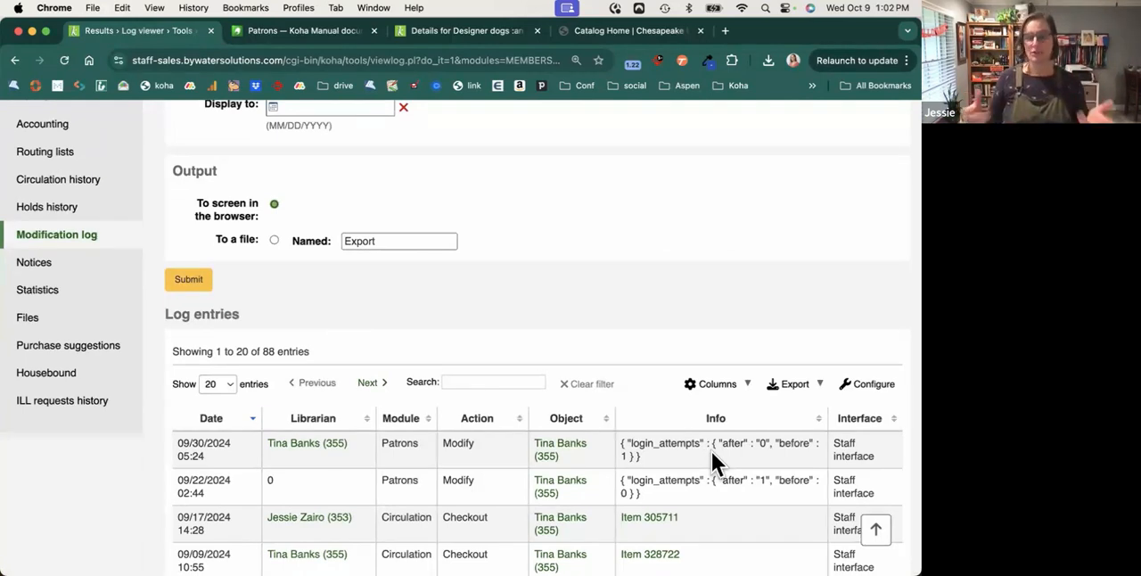
Open the list of notices sent to the patron.
left_click(82, 274)
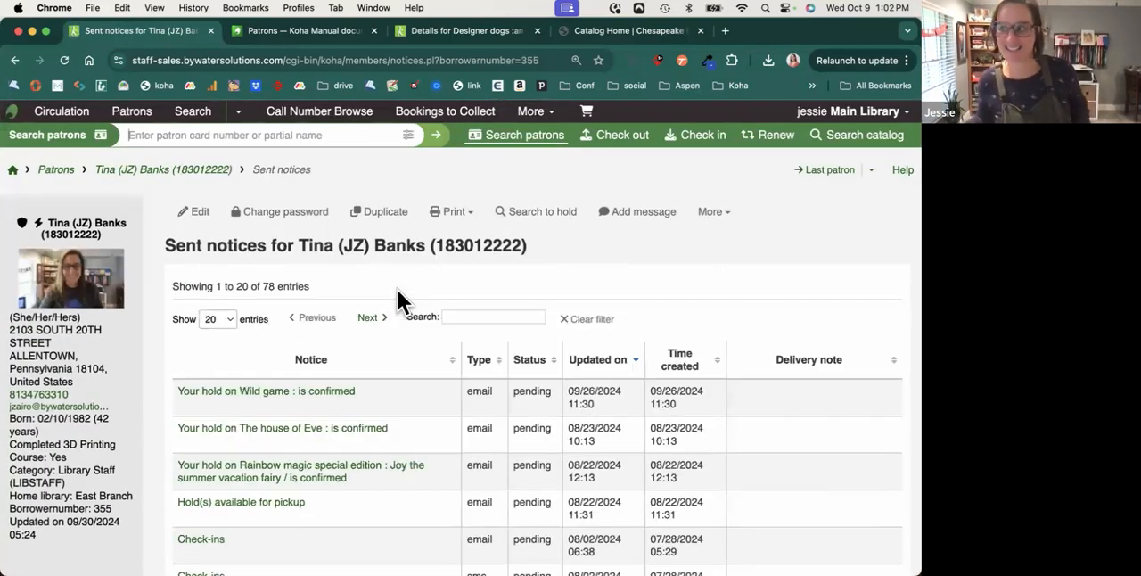
Read the hold confirmation notice for Wild game and the sent SMS check-ins notice, closing each one.
left_click(284, 394)
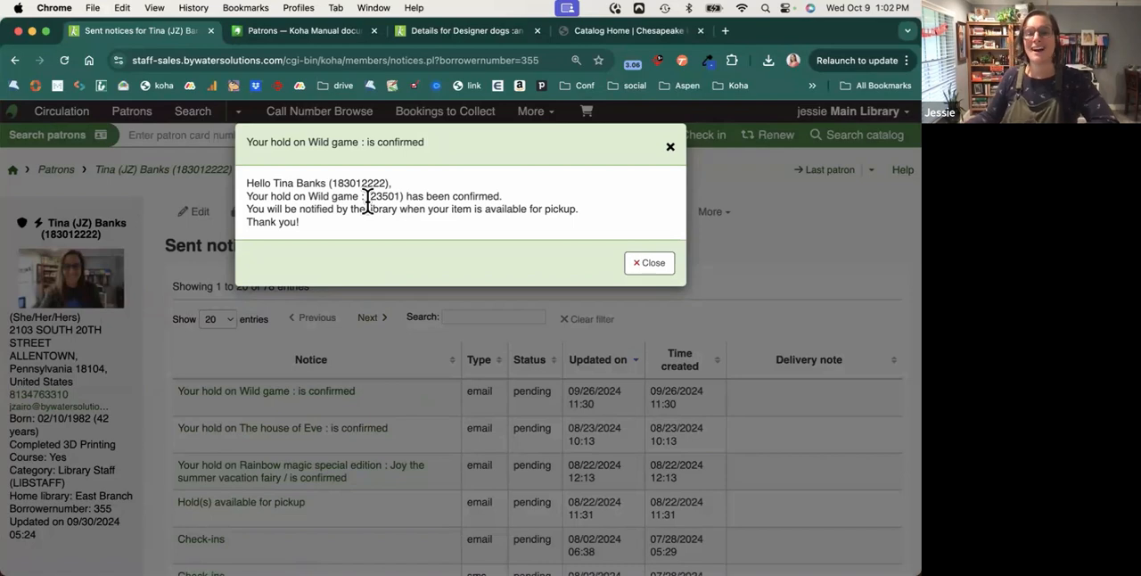
left_click(652, 263)
scroll(652, 259, "down", 10)
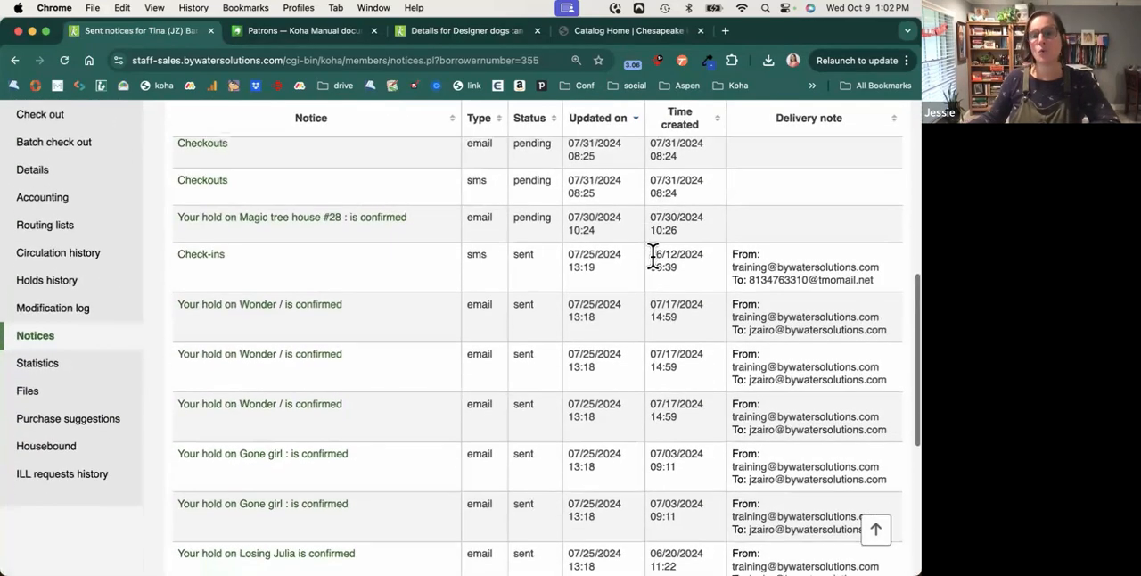
scroll(625, 263, "down", 1)
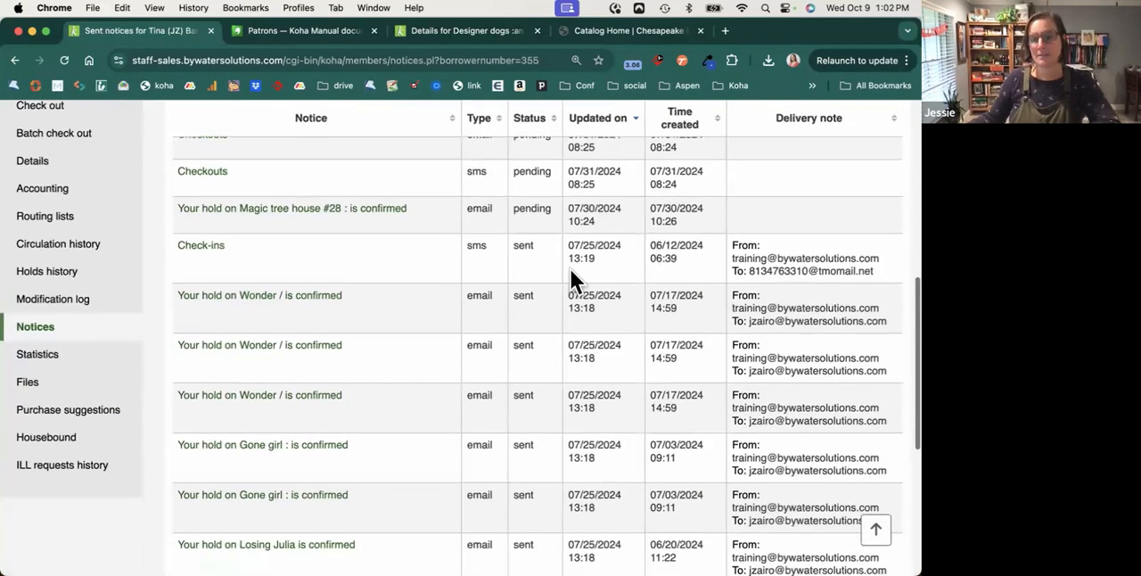
left_click(215, 247)
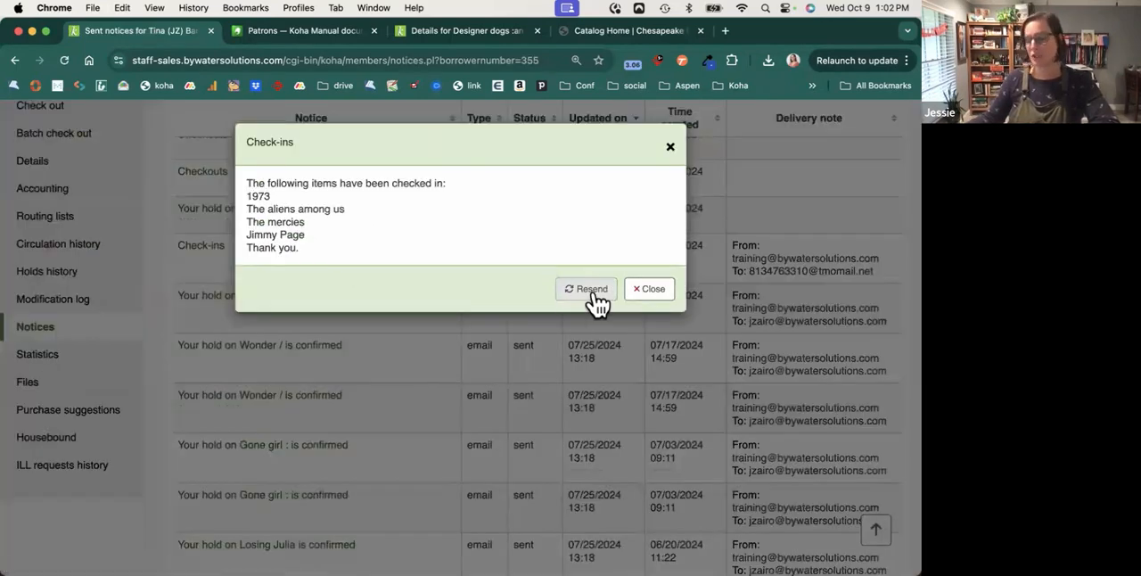
left_click(671, 149)
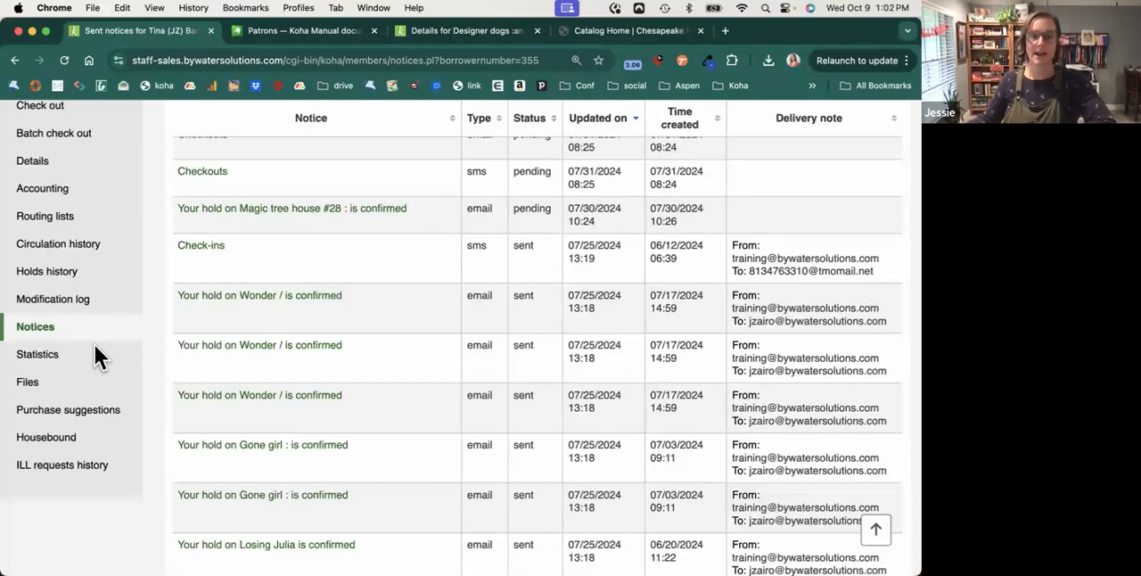
Open the patron's purchase suggestions and review the listed titles and their statuses.
left_click(76, 410)
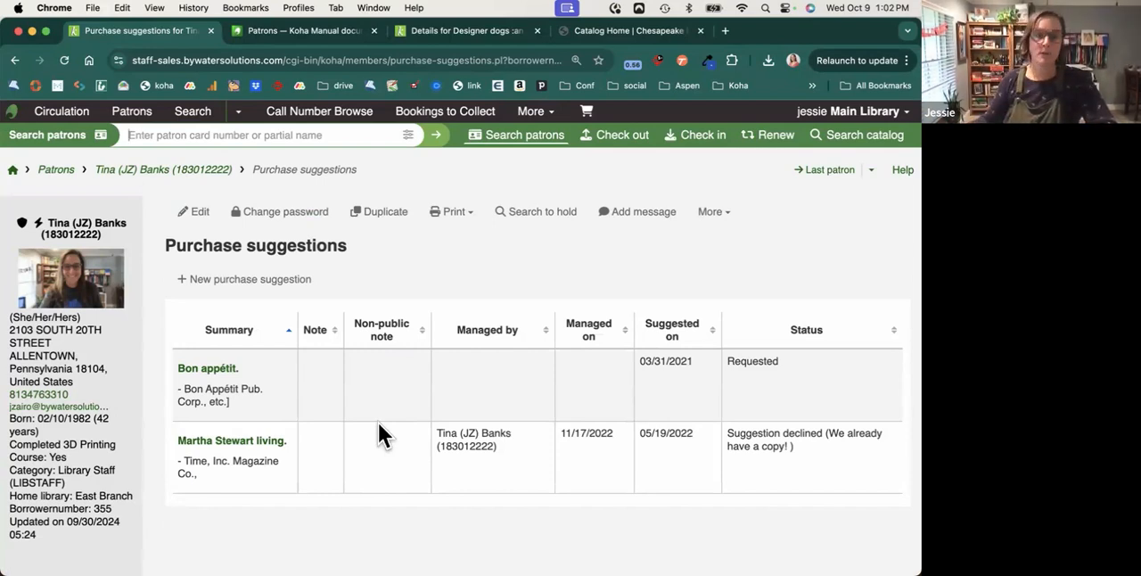
Return to the patron's checkout page and look through the printing choices and the additional patron actions.
scroll(98, 463, "down", 3)
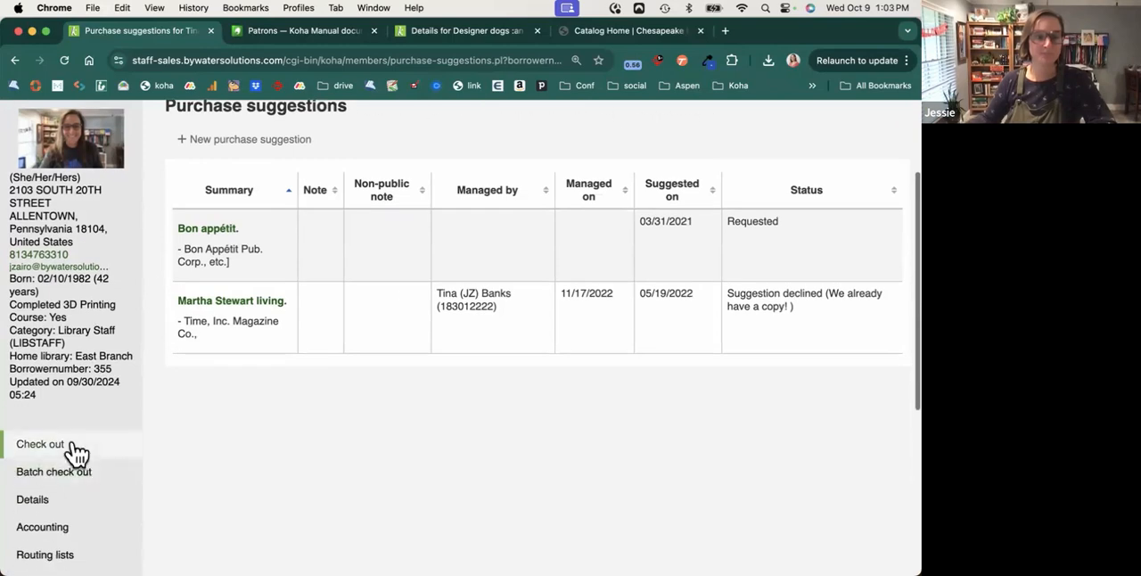
left_click(74, 446)
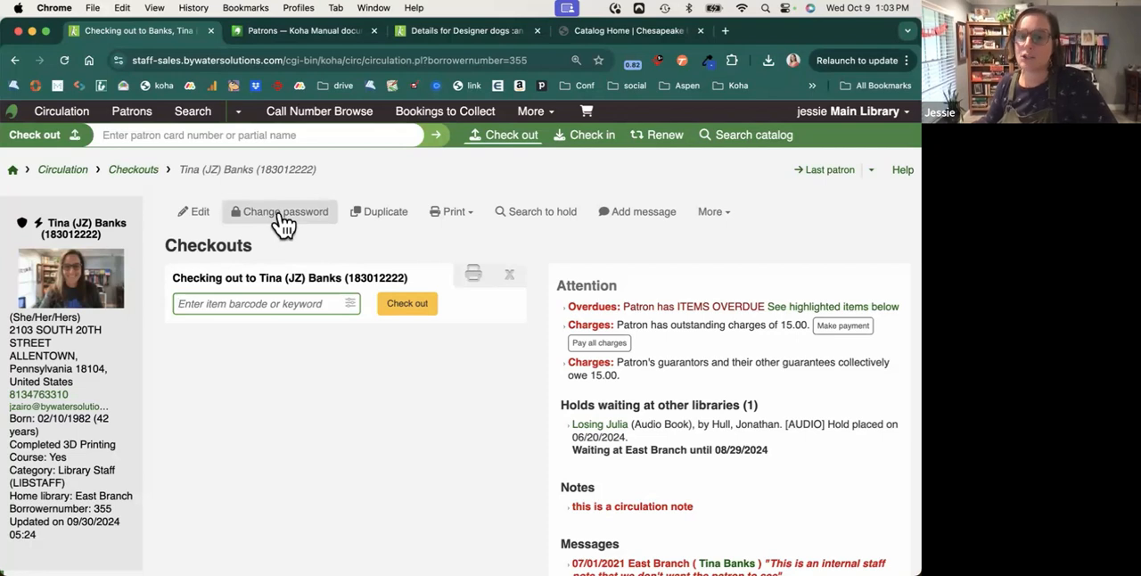
left_click(454, 214)
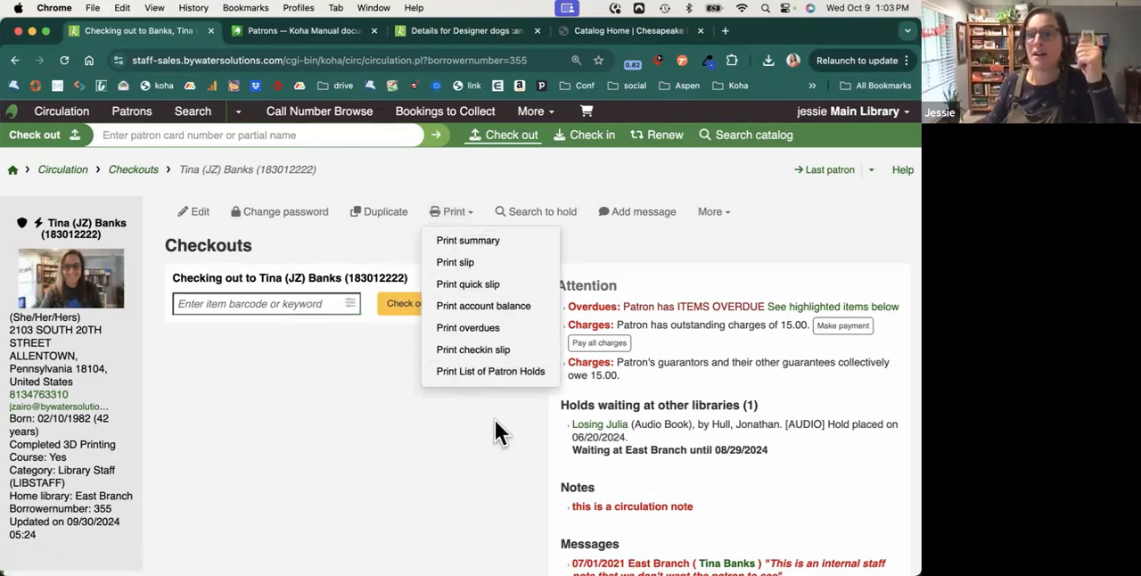
left_click(728, 221)
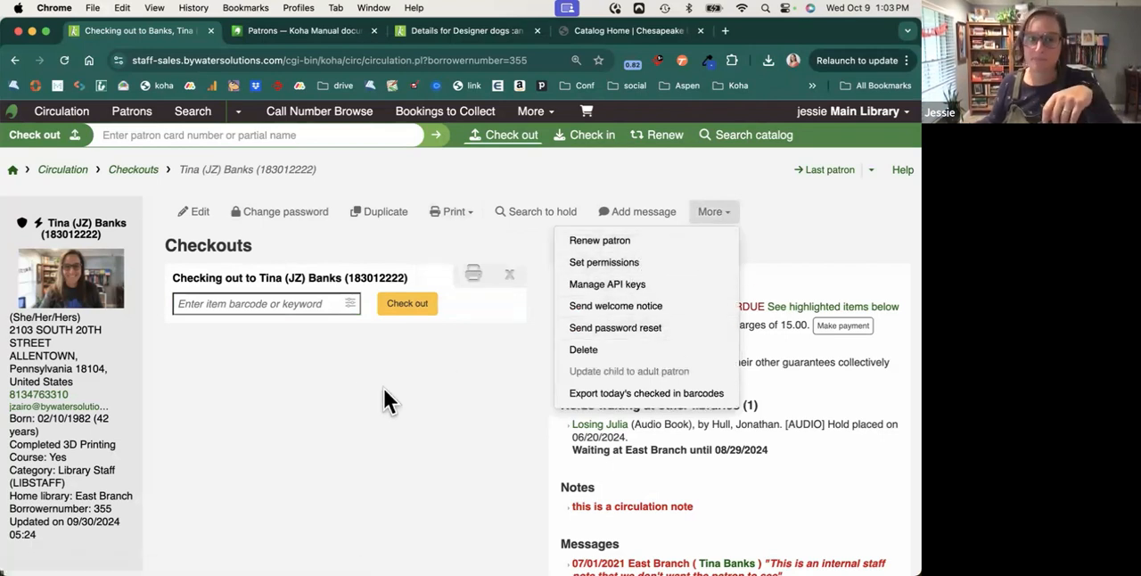
Open the Patrons module and start a new patron record in the Adult Resident category.
left_click(125, 114)
left_click(239, 221)
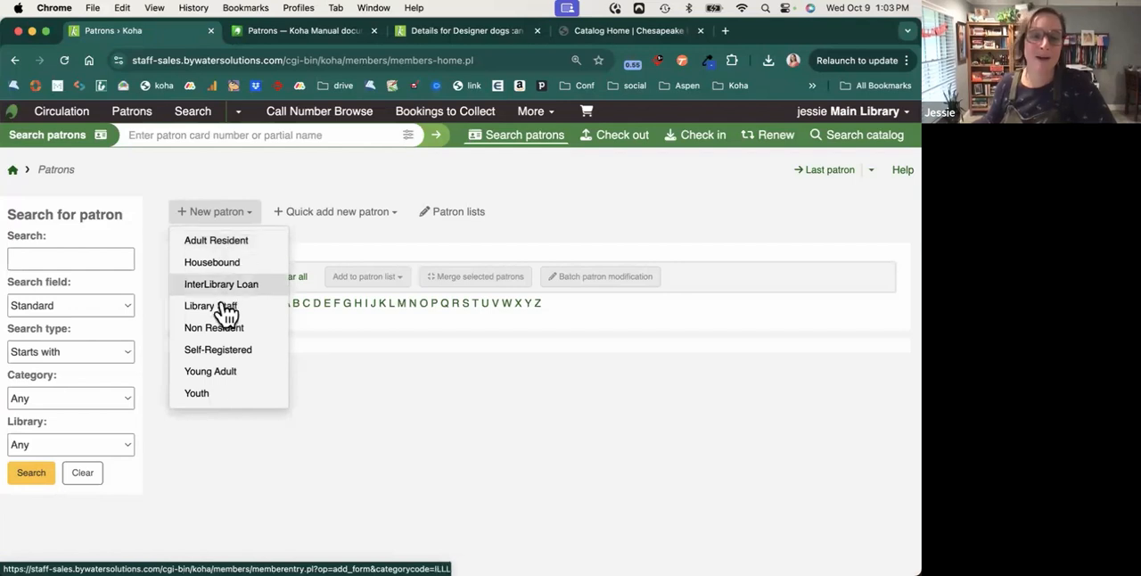
left_click(234, 250)
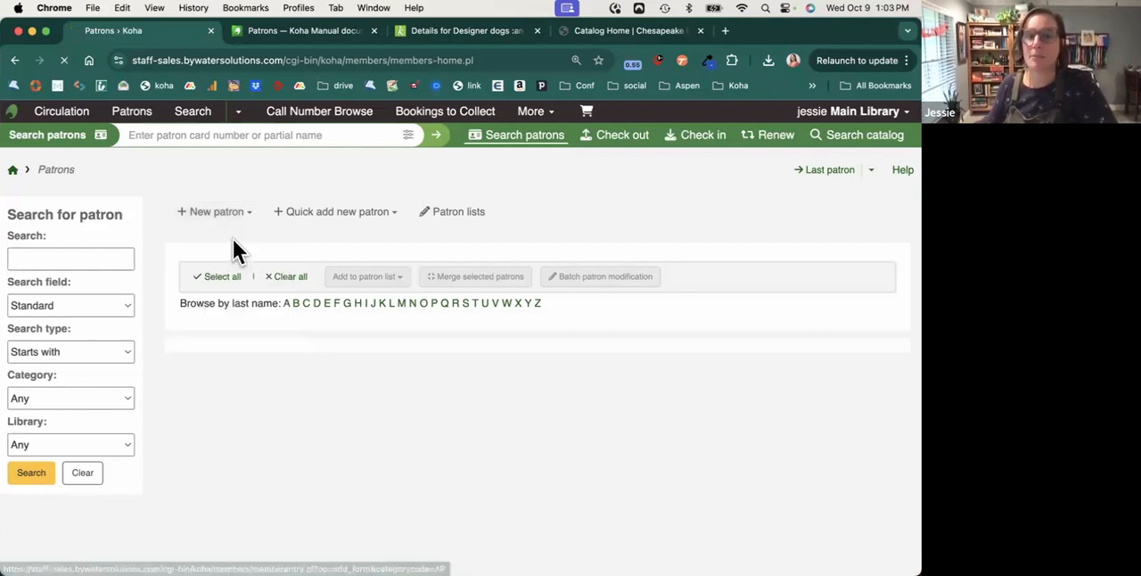
Review the new patron form's identity, address, contact, library management, library setup, login and restriction sections, noting the required fields.
scroll(602, 370, "down", 2)
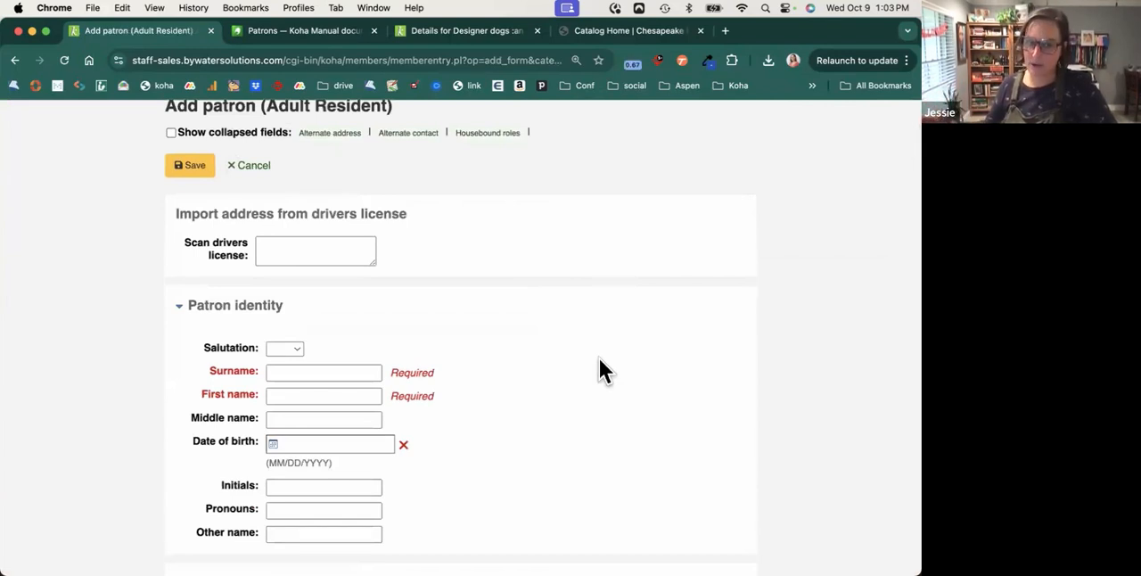
left_click_drag(207, 373, 441, 395)
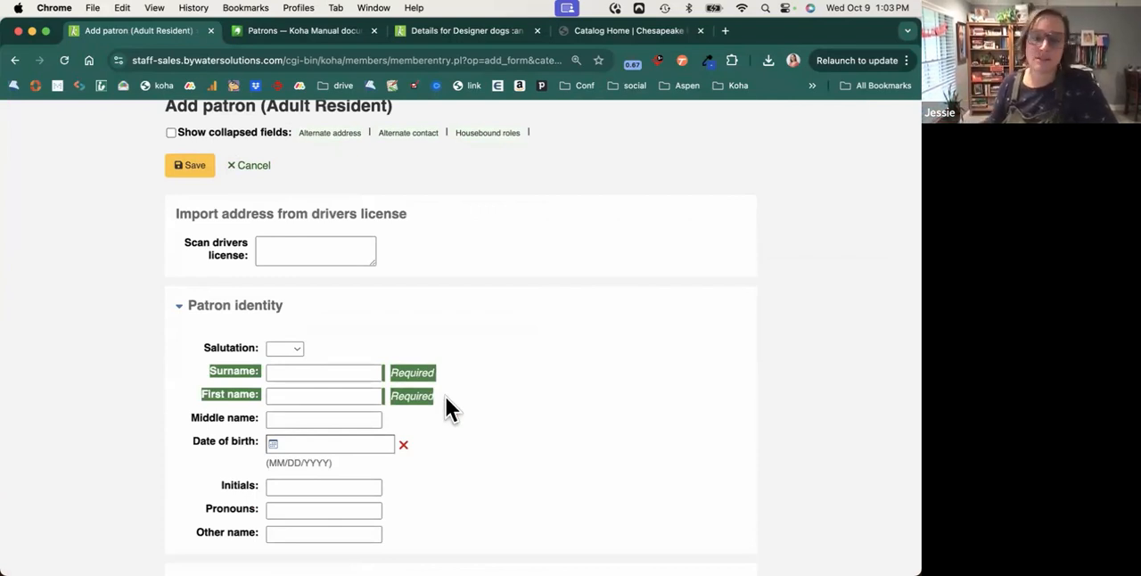
scroll(450, 410, "down", 5)
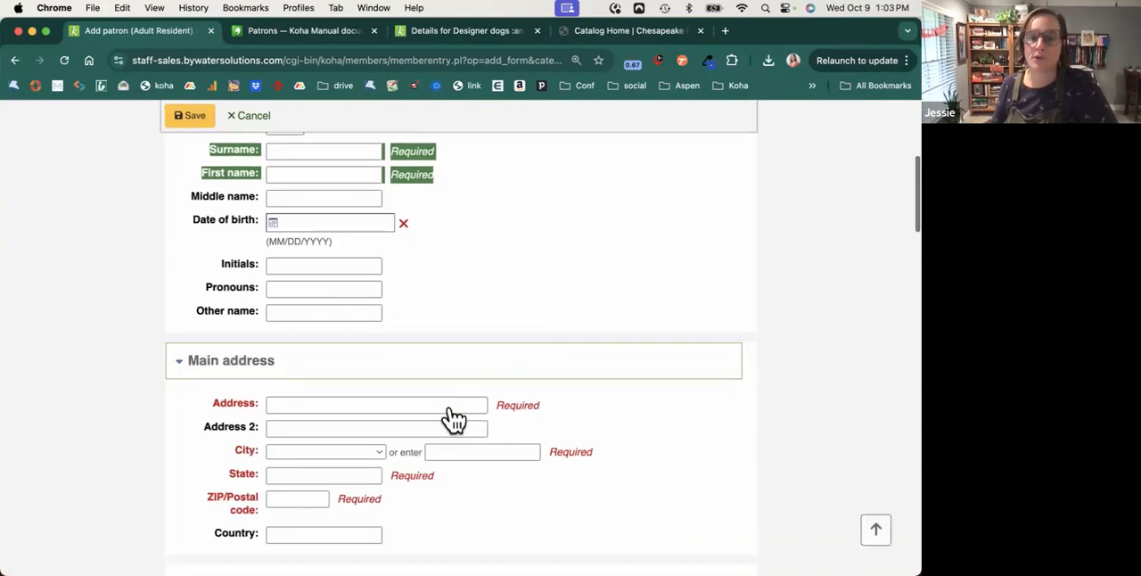
scroll(450, 411, "down", 1)
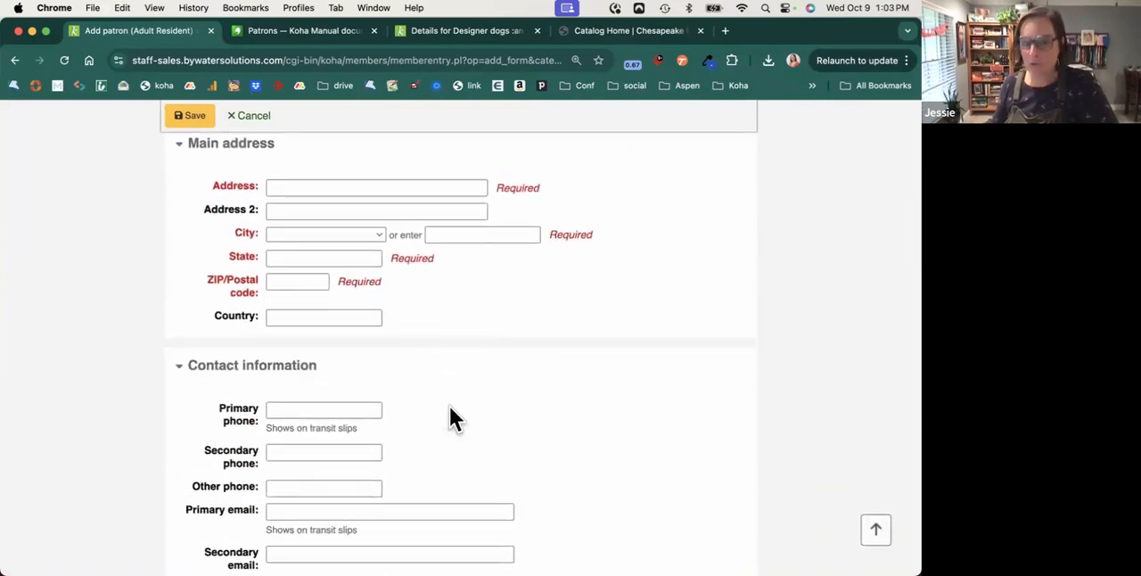
scroll(451, 410, "down", 5)
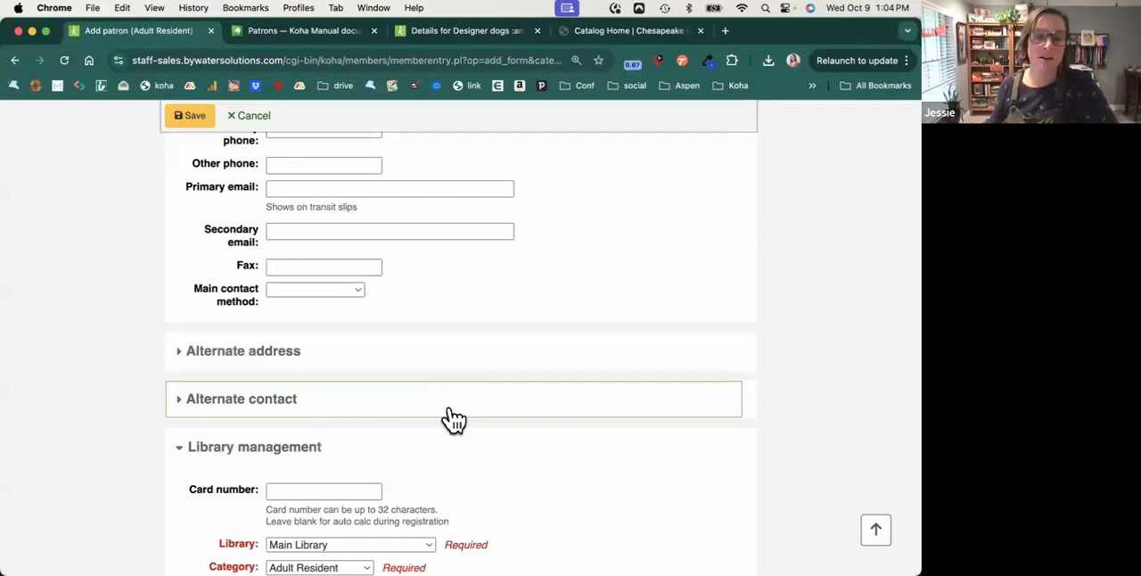
scroll(396, 412, "down", 5)
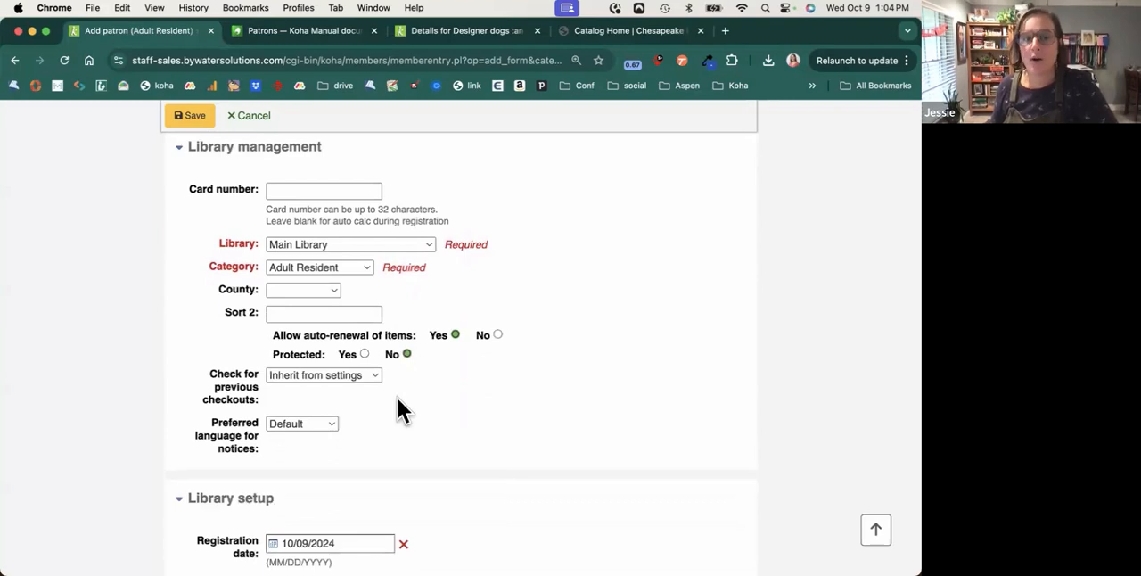
scroll(398, 400, "down", 7)
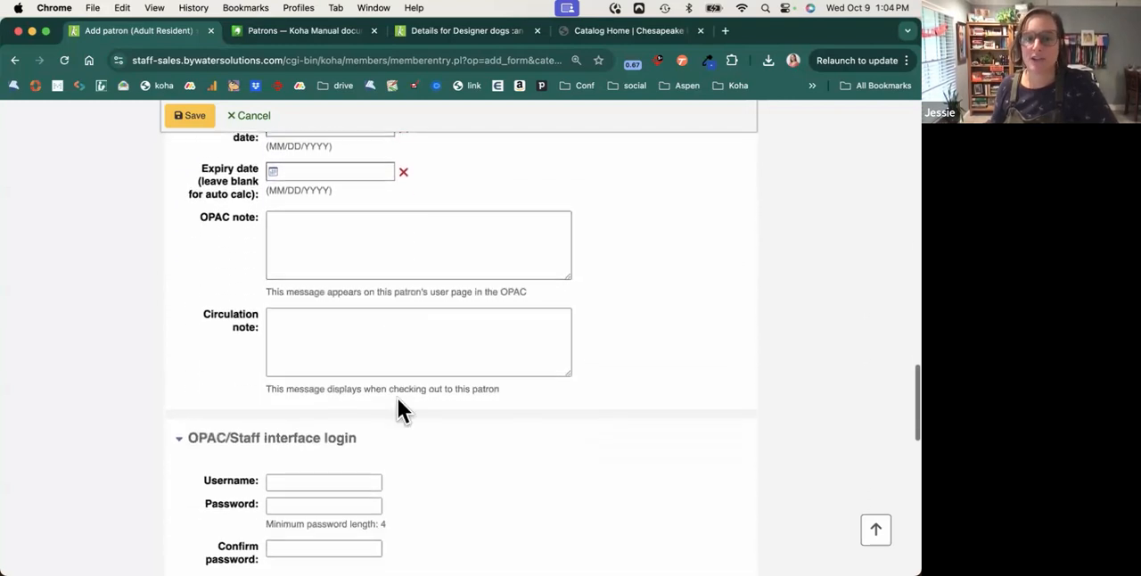
scroll(398, 411, "down", 3)
scroll(397, 410, "down", 3)
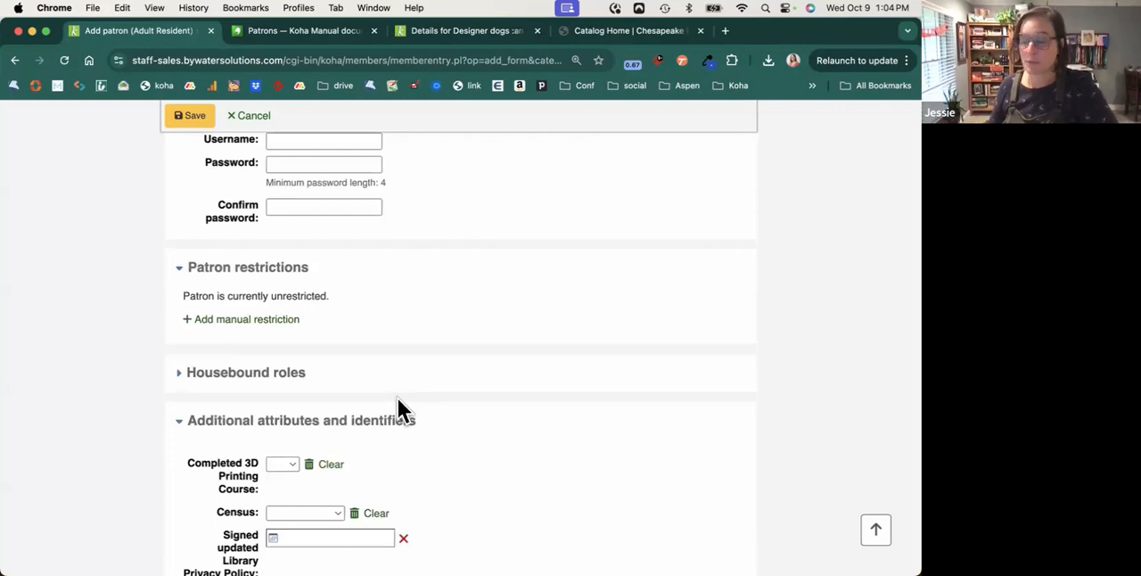
Examine the additional attributes and identifiers section, collapsing and re-expanding it, and view the patron messaging preferences.
scroll(398, 403, "down", 3)
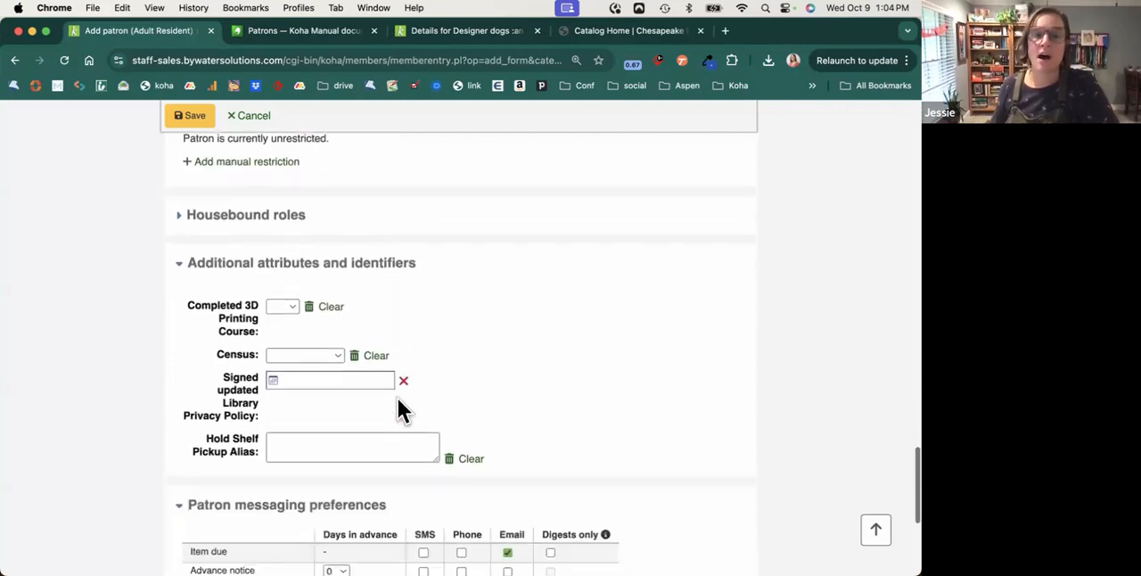
scroll(398, 399, "down", 1)
left_click_drag(189, 238, 422, 241)
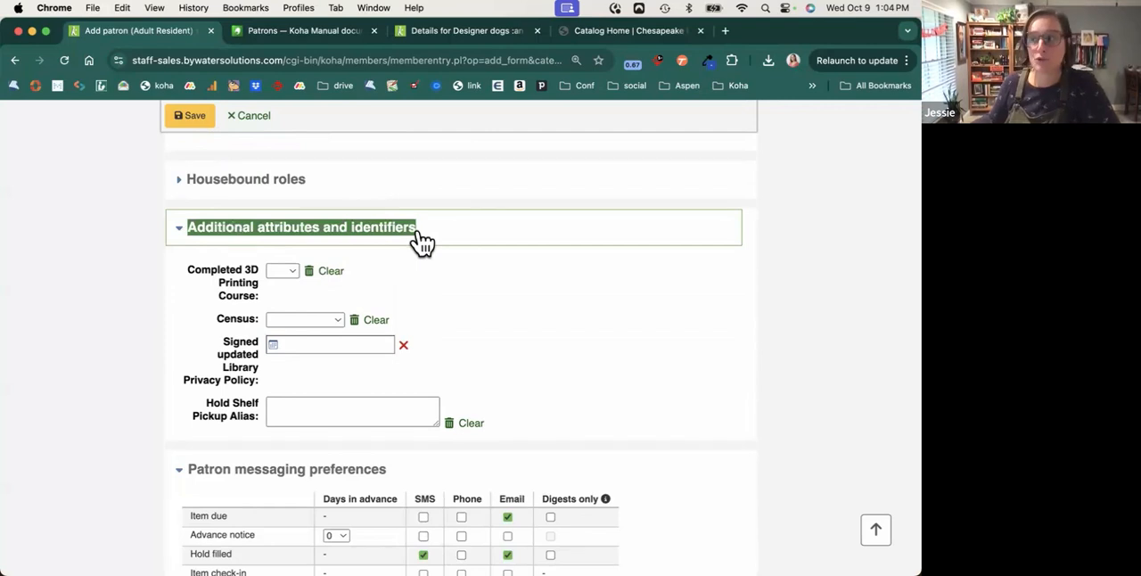
left_click_drag(422, 241, 413, 244)
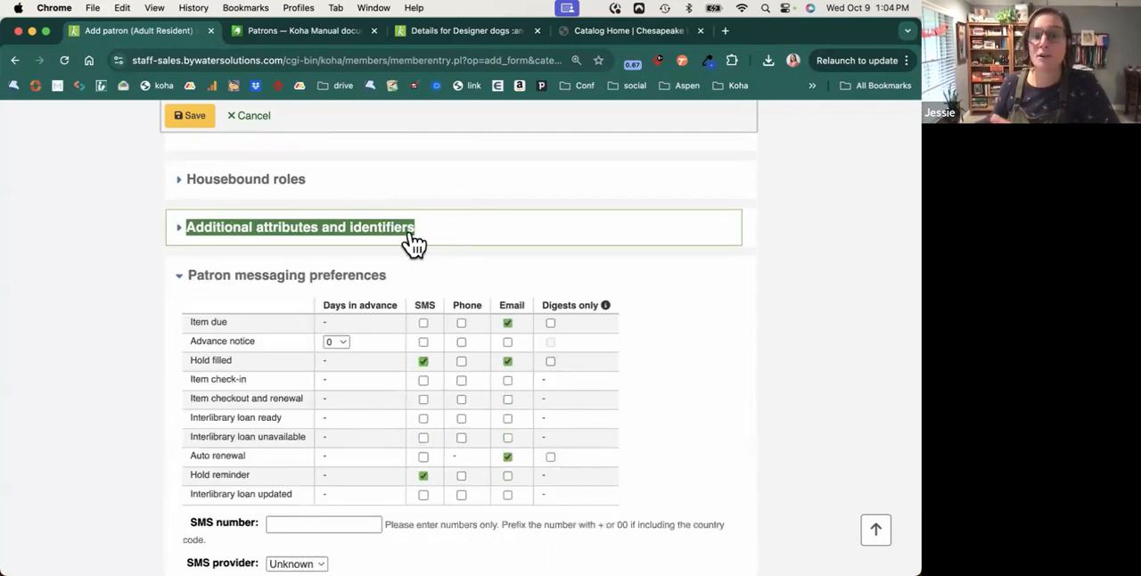
left_click(395, 241)
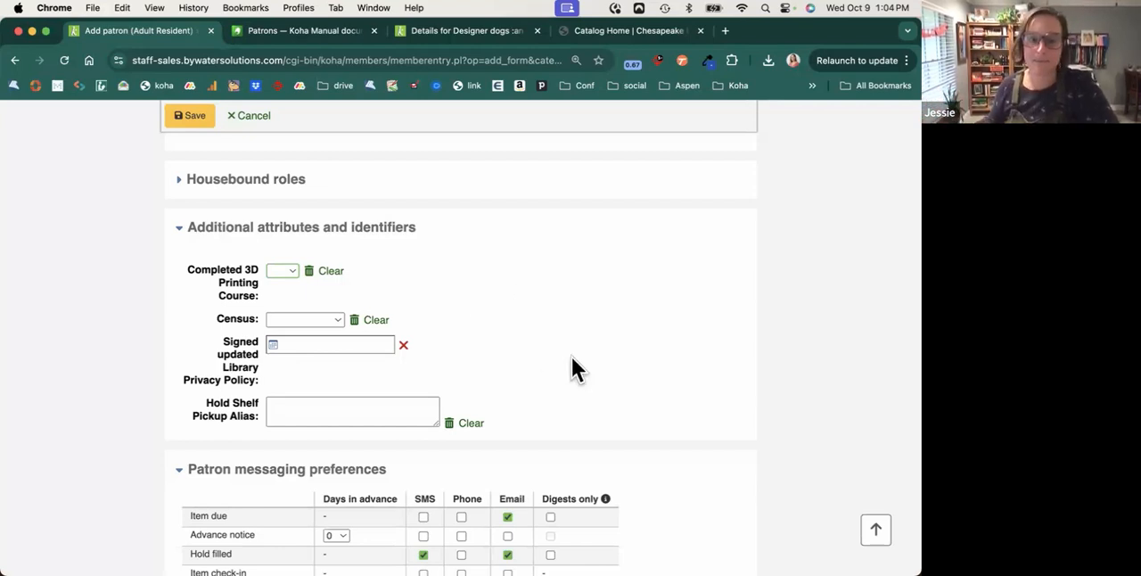
scroll(517, 348, "down", 4)
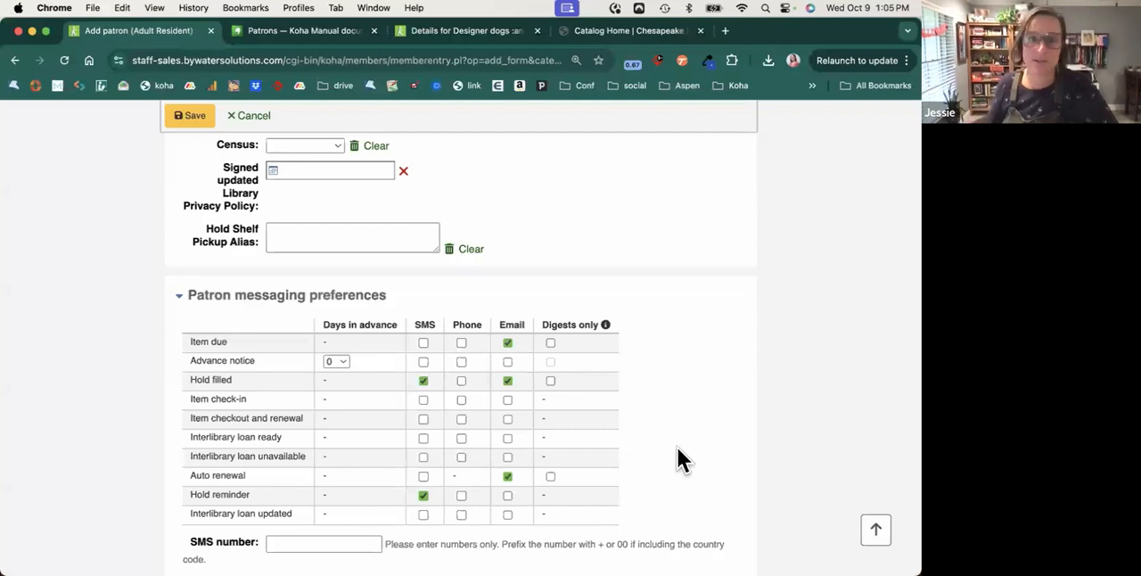
Leave the new patron form for the Patrons page and look through the search fields available for patron searches.
left_click(876, 530)
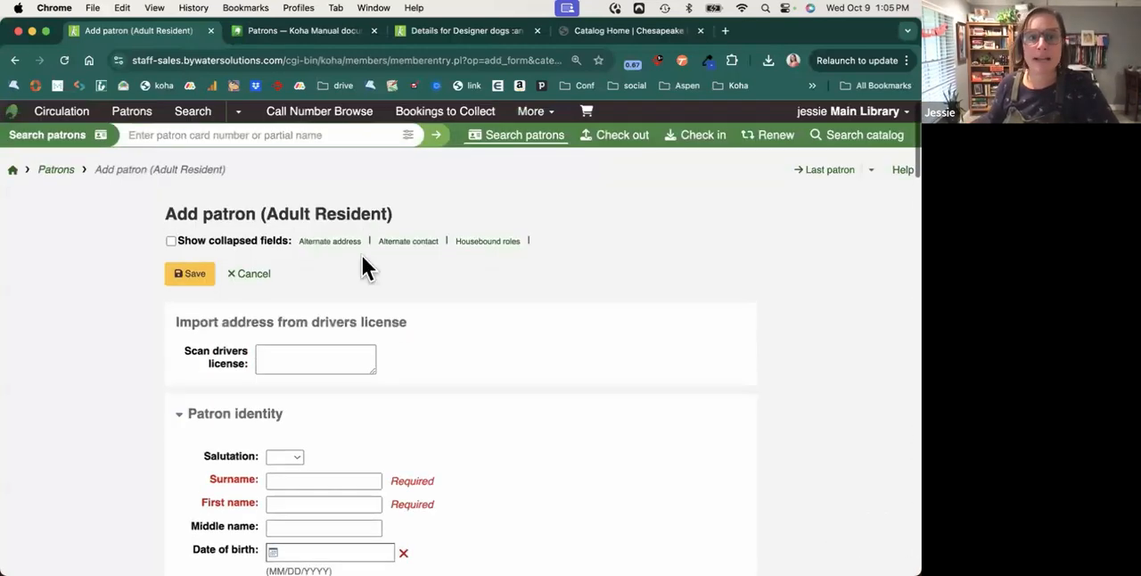
left_click(49, 172)
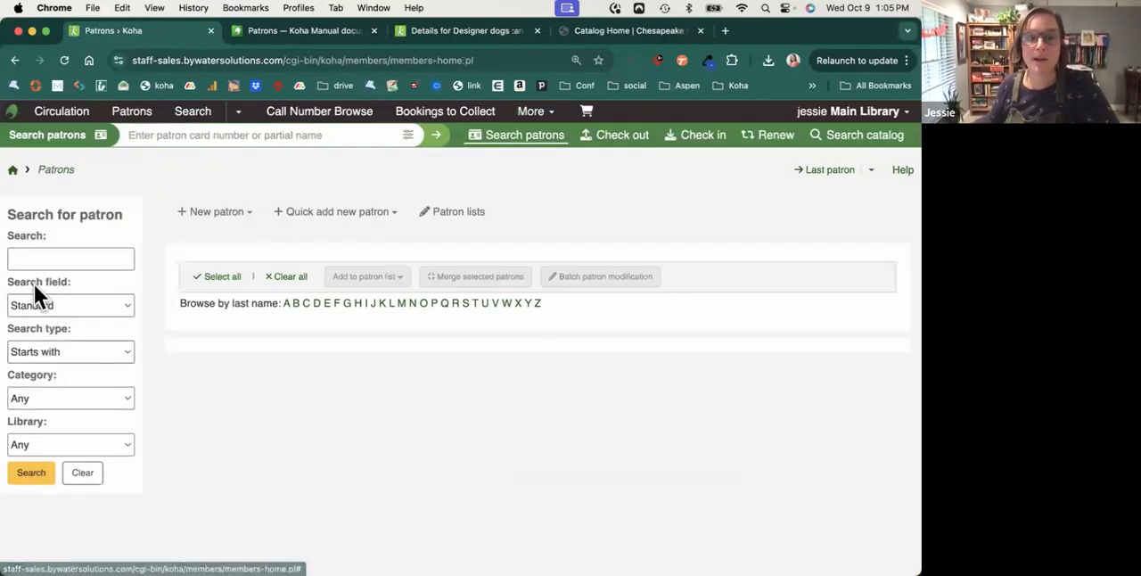
left_click(81, 259)
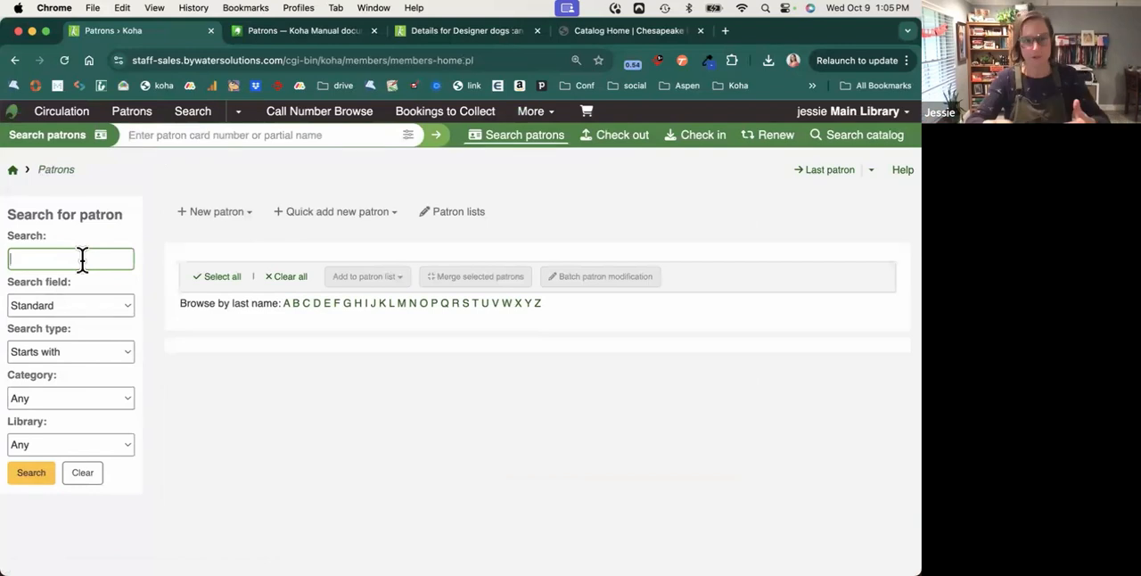
left_click(72, 306)
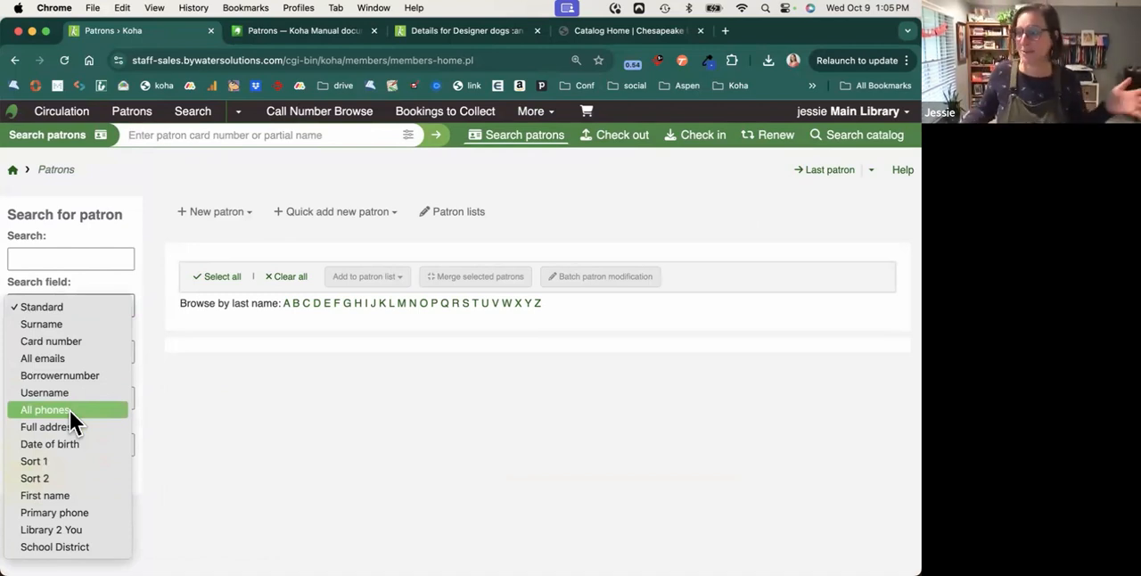
left_click(276, 416)
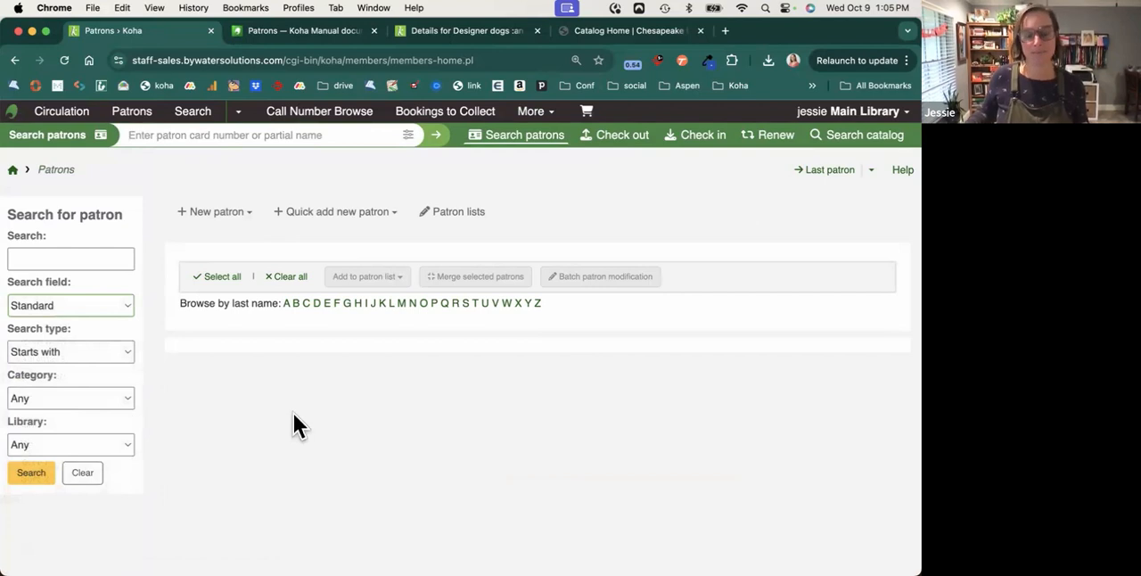
Open the Circulation check-in page and reveal its return date and book drop mode settings.
left_click(79, 114)
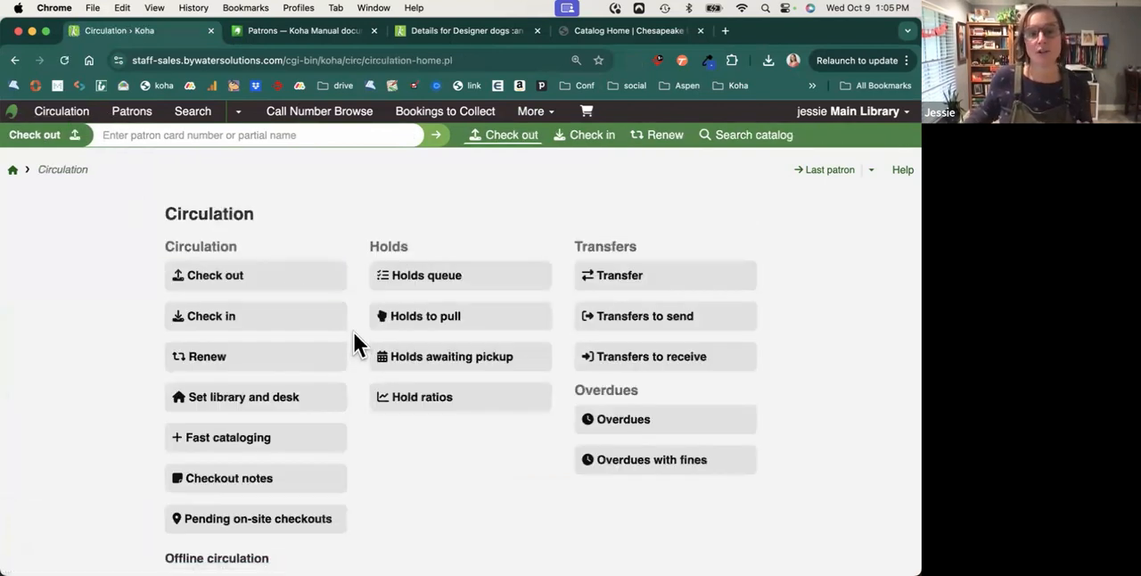
left_click(292, 336)
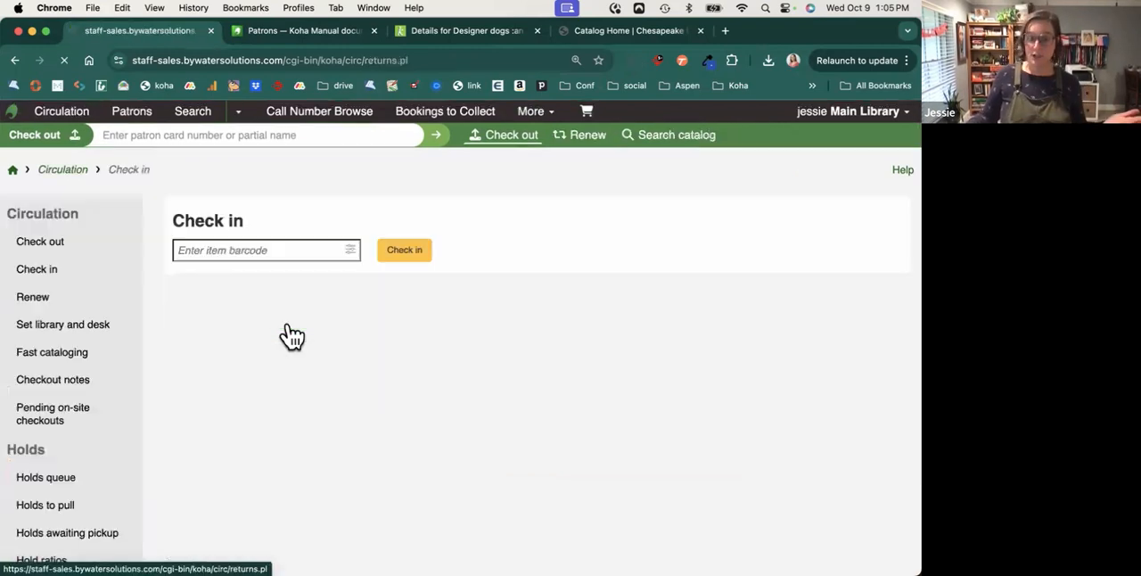
left_click(350, 251)
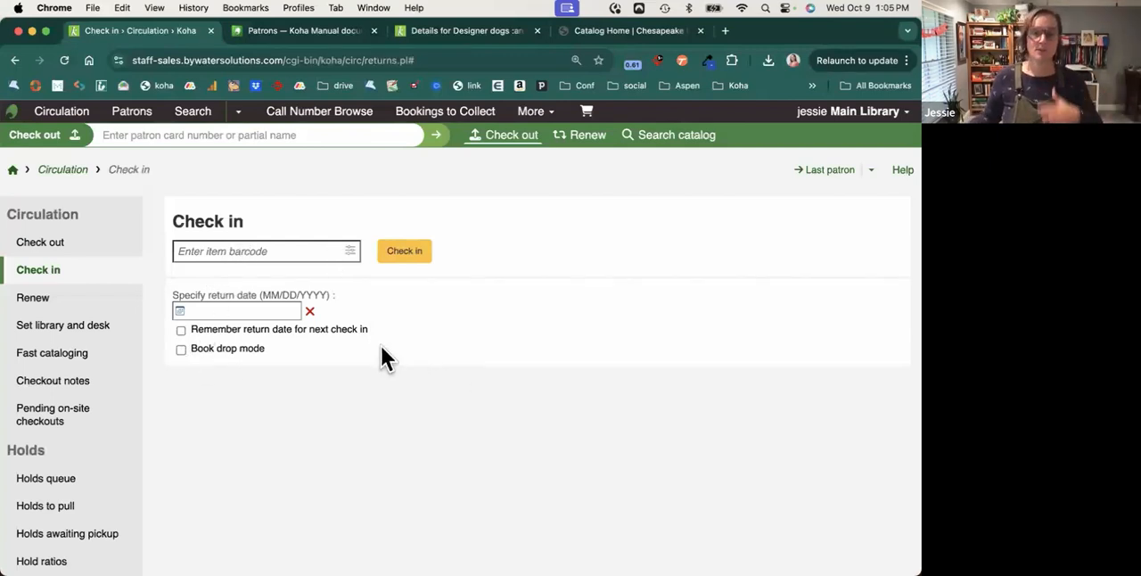
Return to the Circulation home page and look over its holds, transfers, overdues and offline circulation options.
left_click(64, 171)
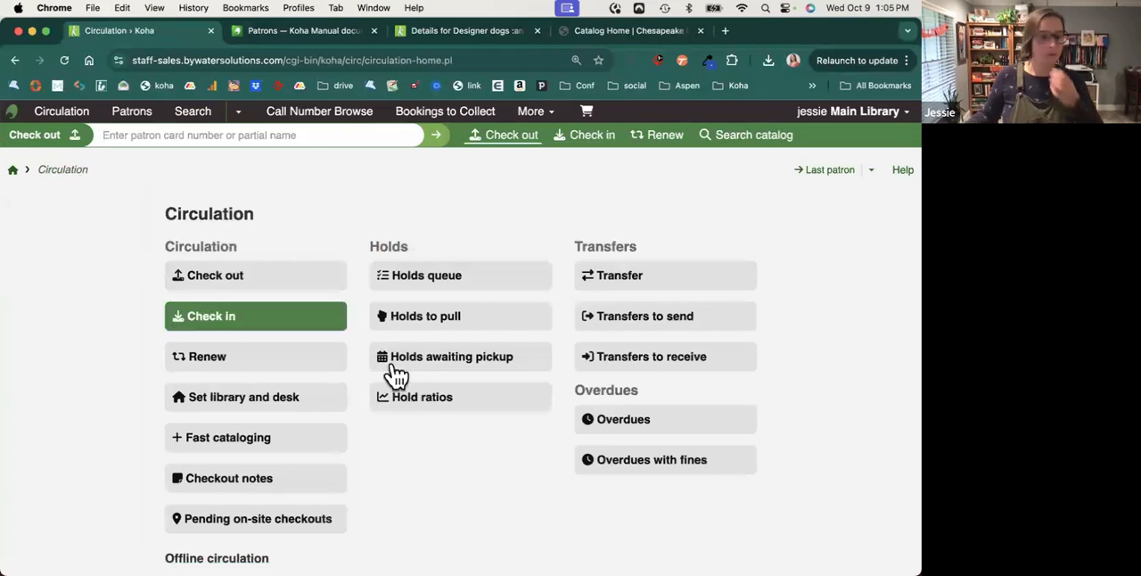
scroll(417, 412, "down", 3)
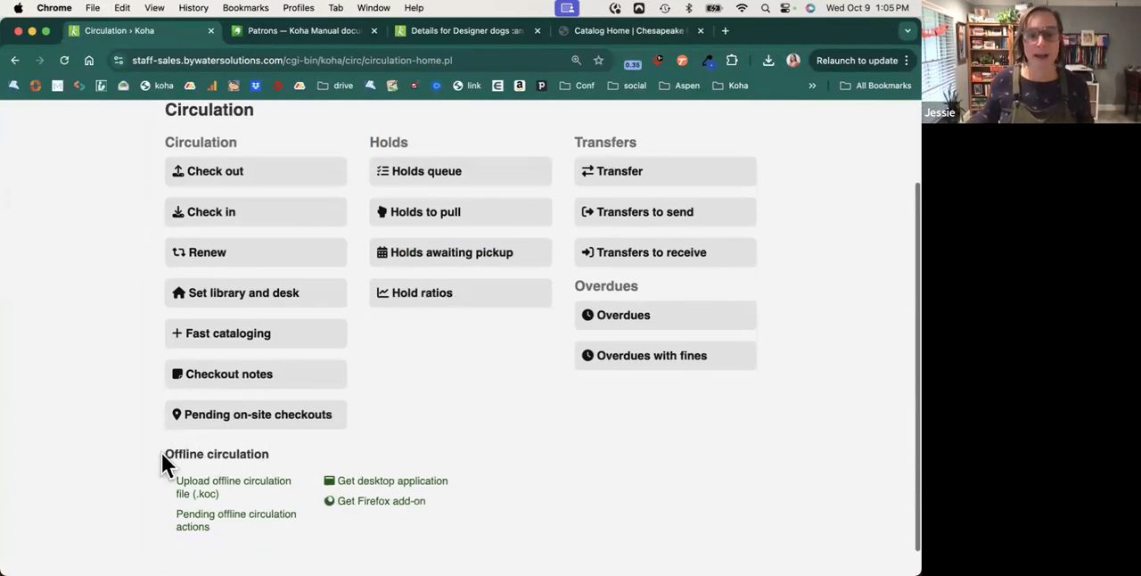
View the pending offline circulation actions and return to the Circulation home page.
left_click_drag(161, 453, 281, 457)
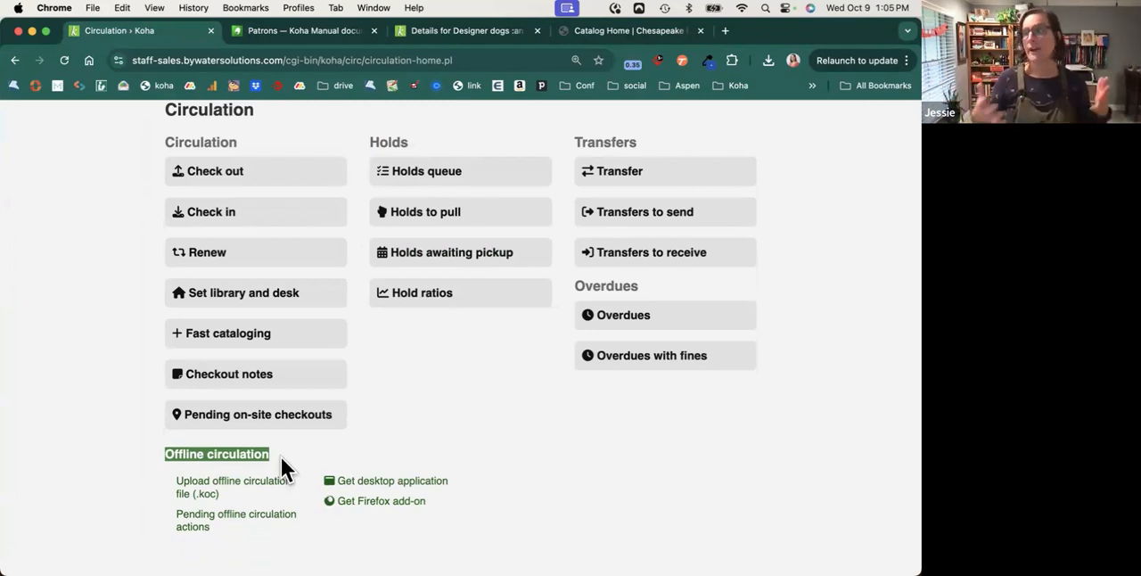
scroll(238, 519, "down", 1)
left_click(239, 519)
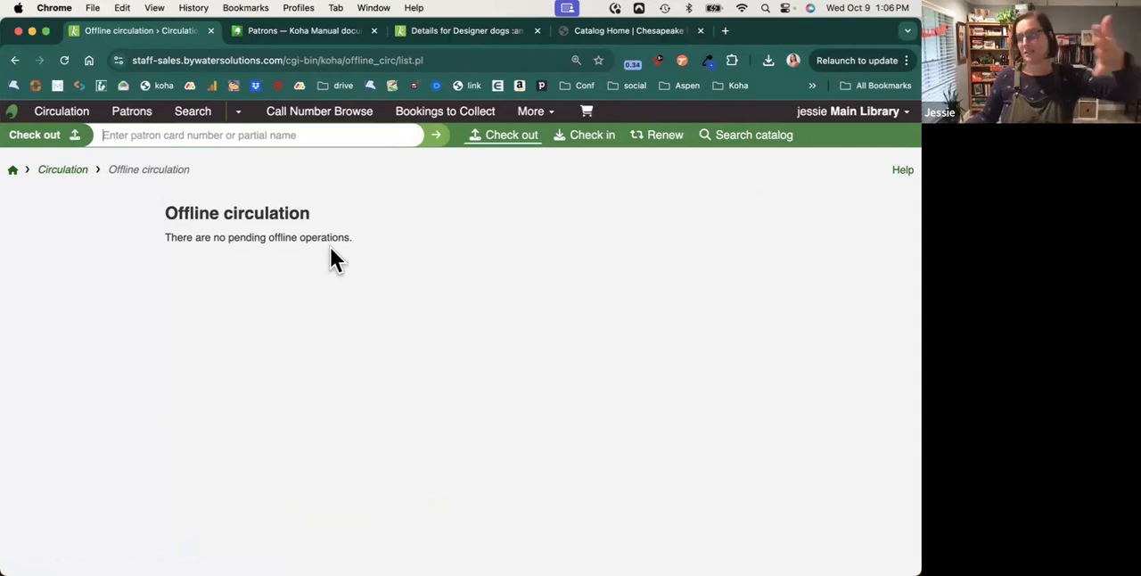
left_click(14, 60)
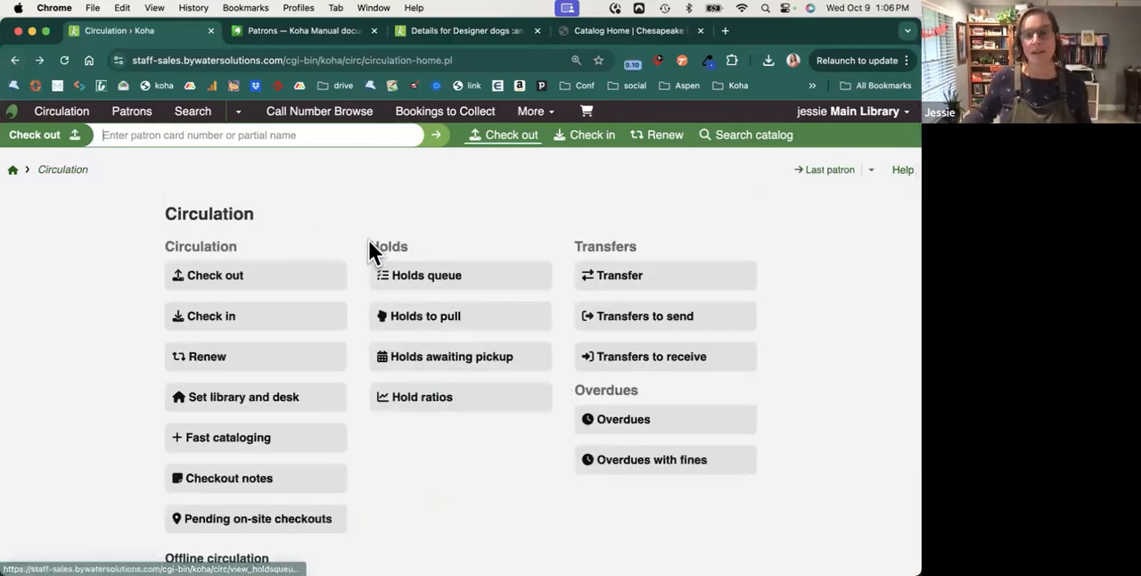
Run the holds queue for Main Library with all item types, collections and shelving locations, and look through its columns.
double_click(371, 245)
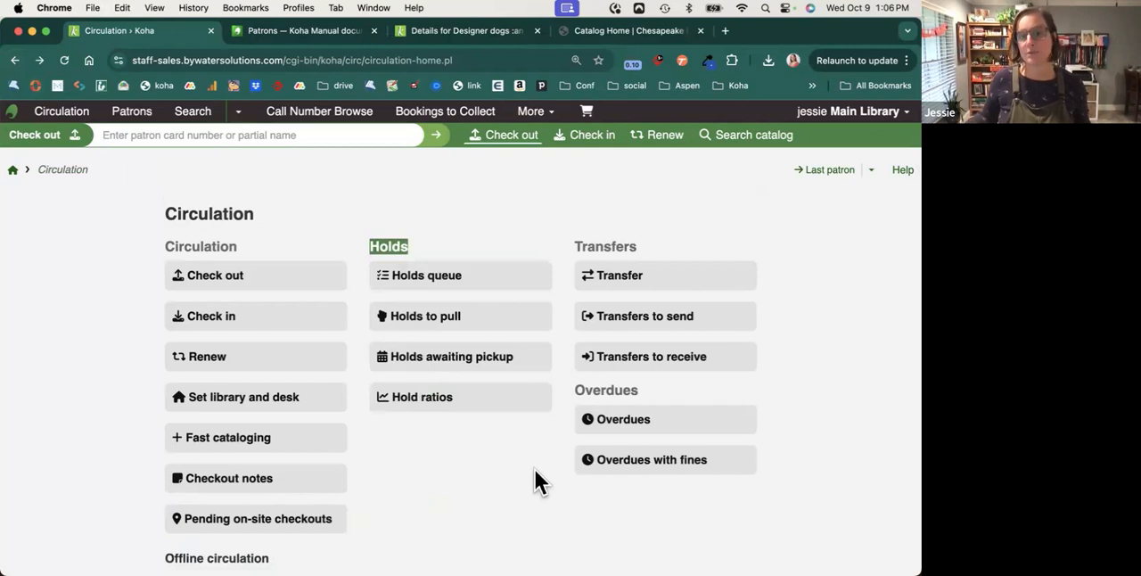
left_click(479, 285)
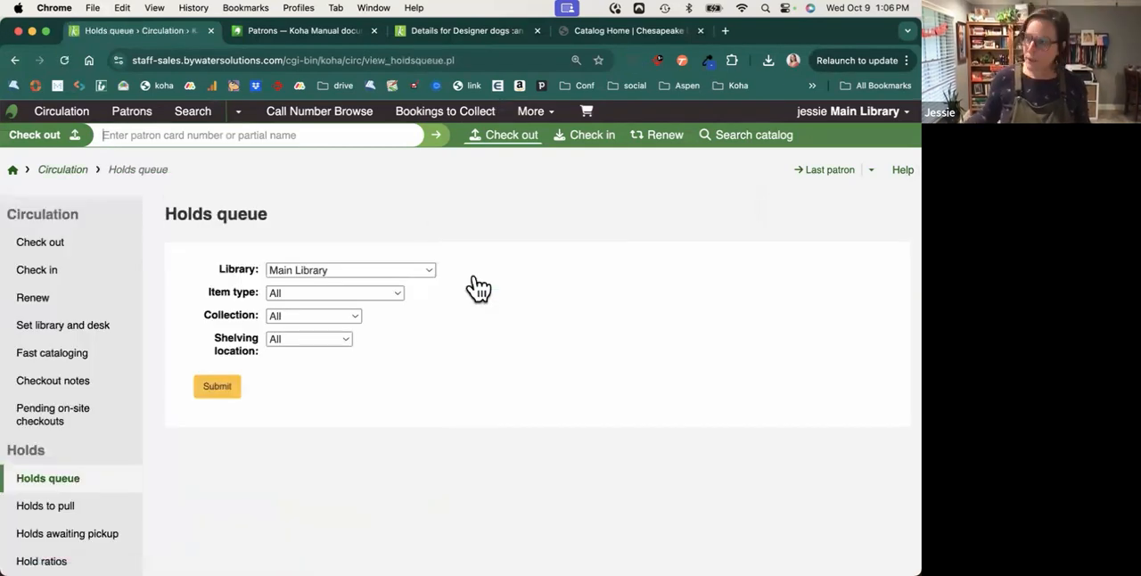
left_click(233, 402)
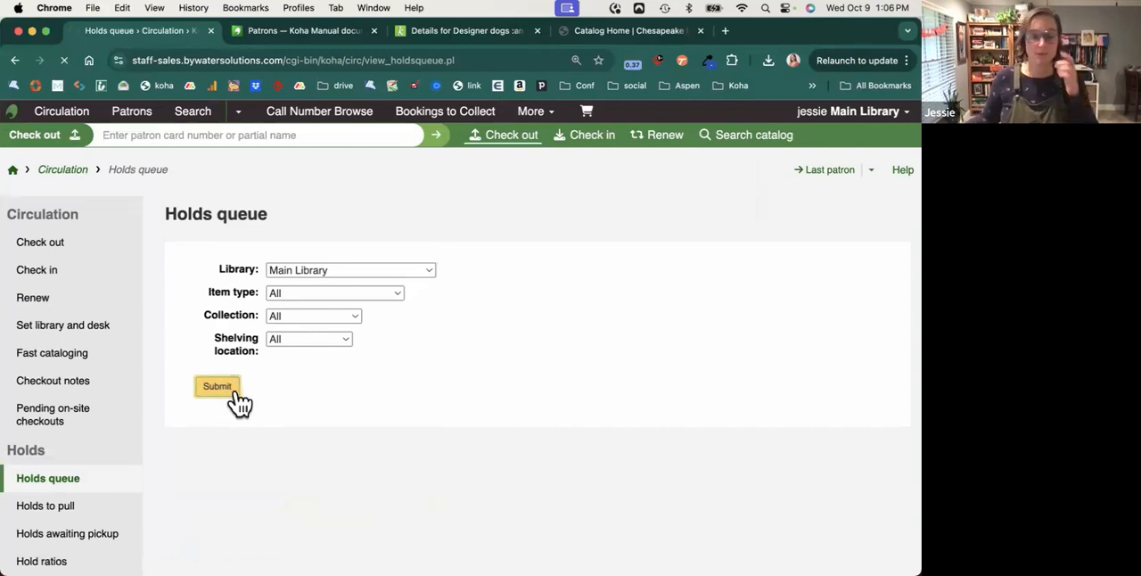
scroll(239, 404, "right", 2)
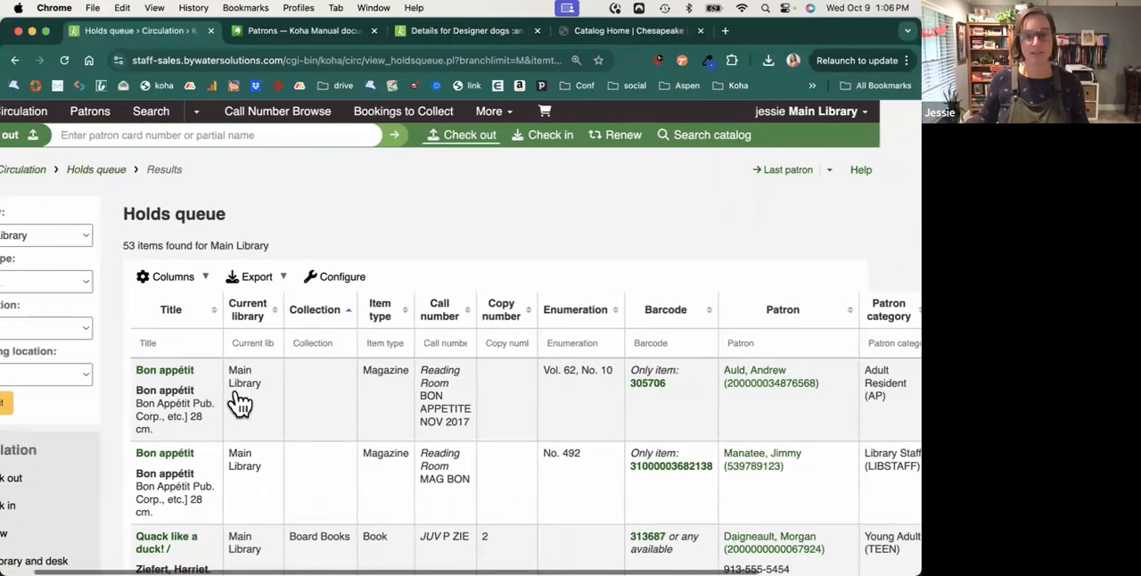
scroll(239, 404, "down", 1)
scroll(239, 404, "down", 2)
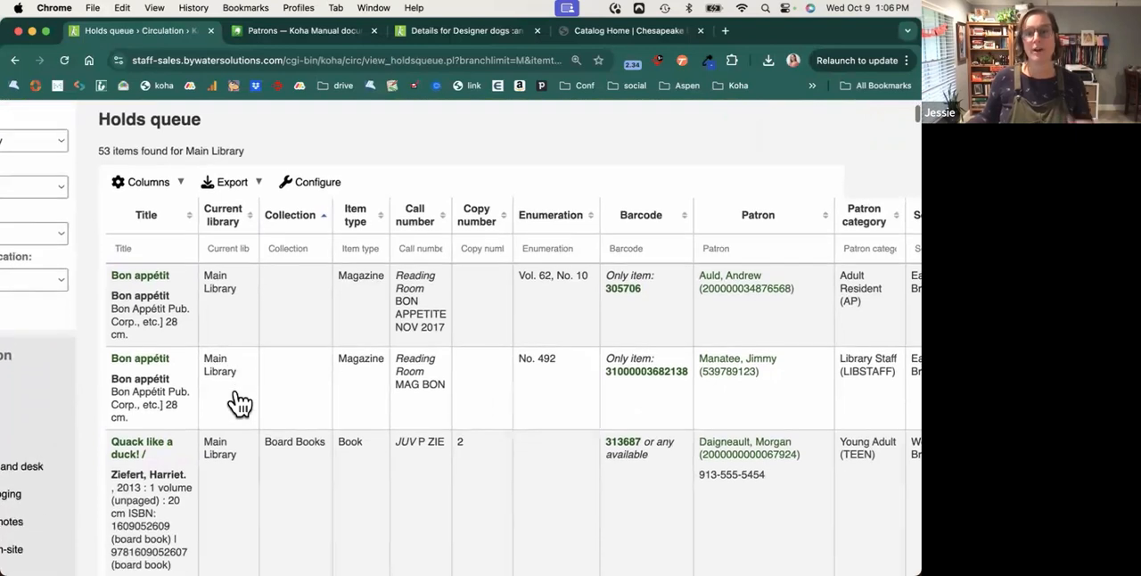
scroll(239, 404, "right", 2)
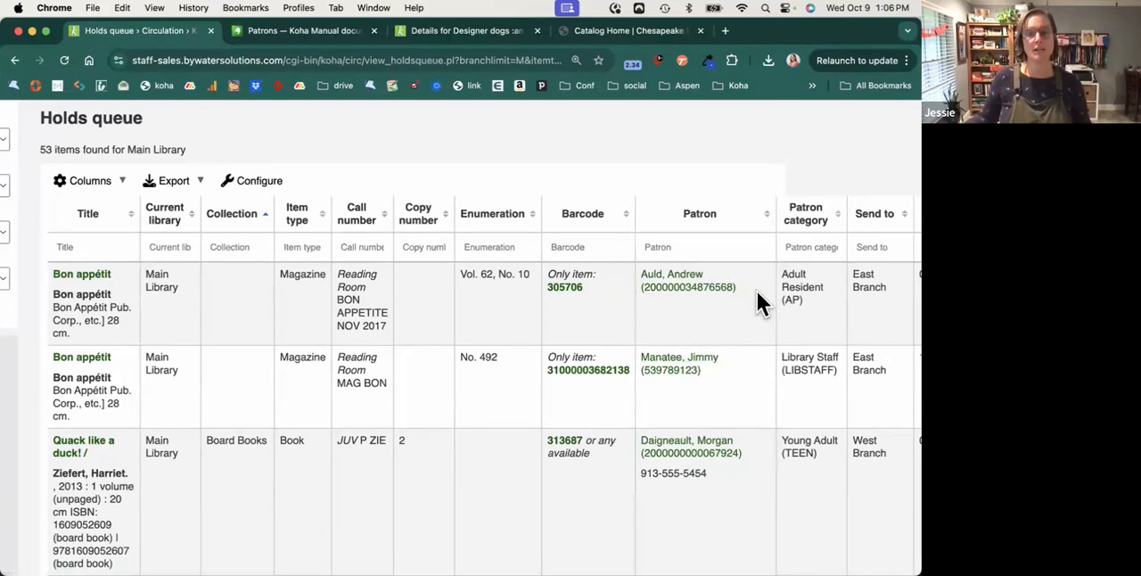
Check in the queued Bon appétit item with barcode 305706, printing the slip and confirming its hold transfer to East Branch.
double_click(550, 287)
key("super+c")
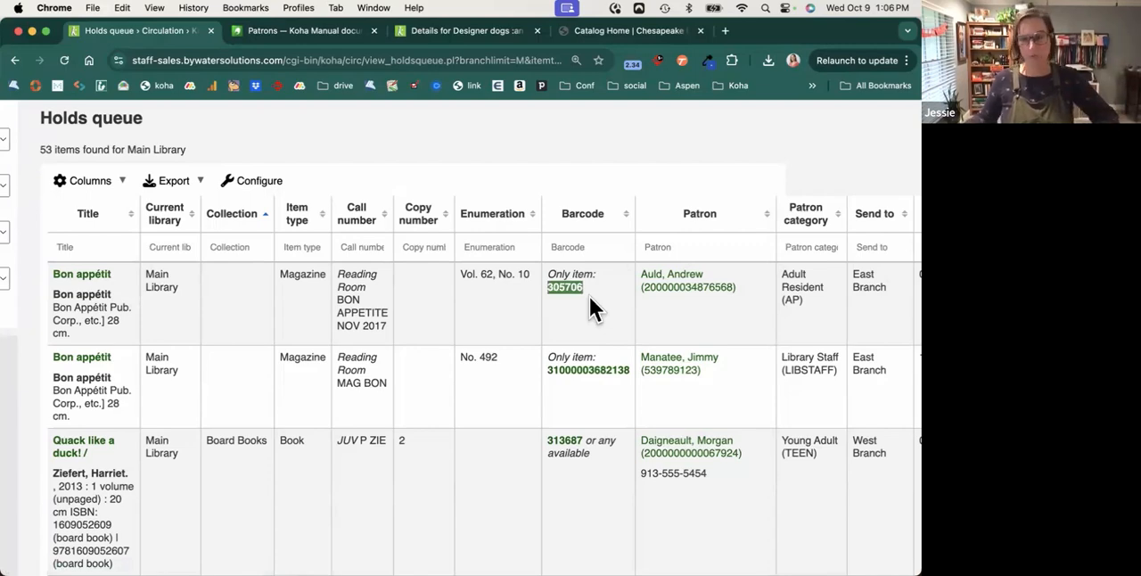
scroll(590, 297, "up", 3)
scroll(589, 297, "left", 1)
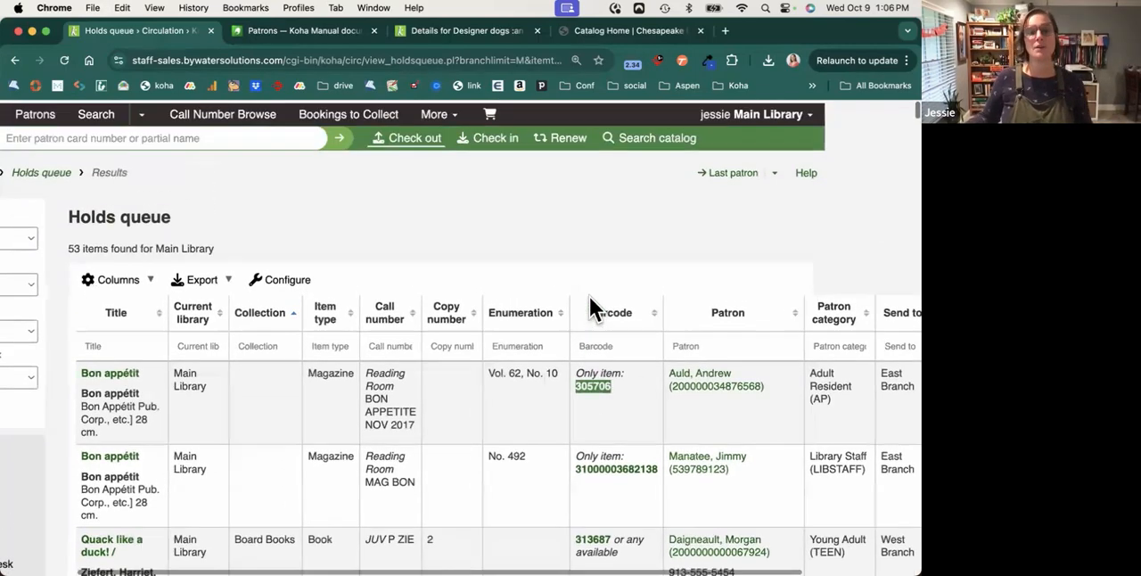
scroll(323, 183, "left", 3)
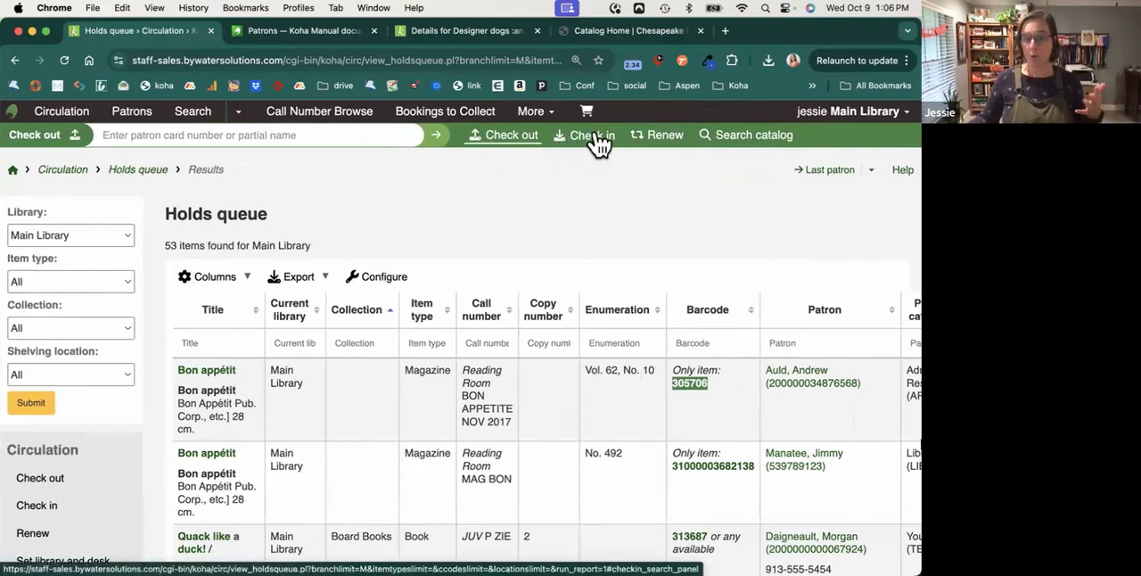
left_click(594, 139)
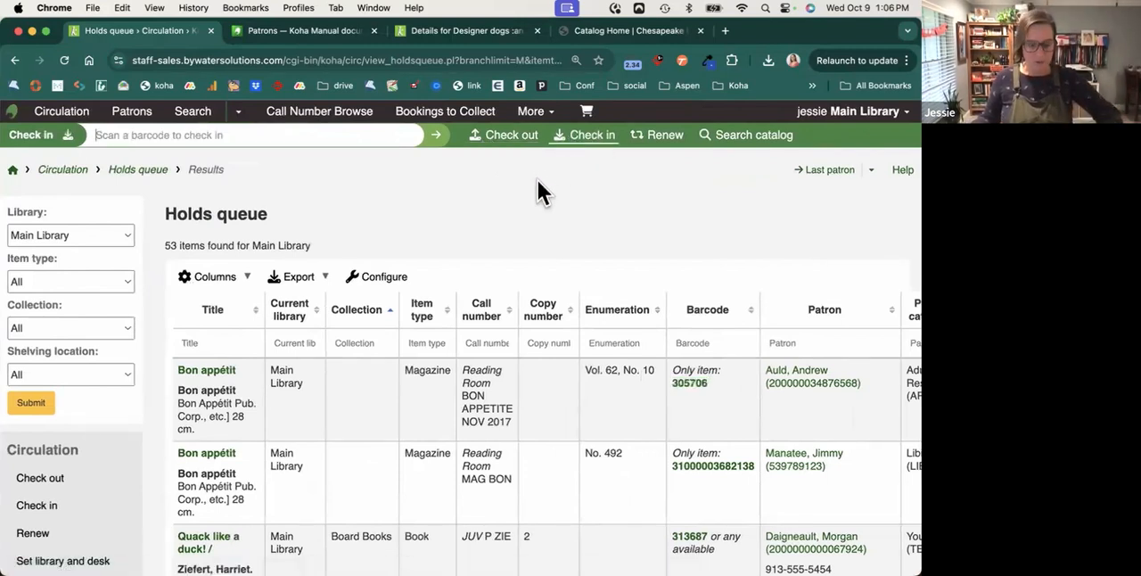
key("super+v")
key("Return")
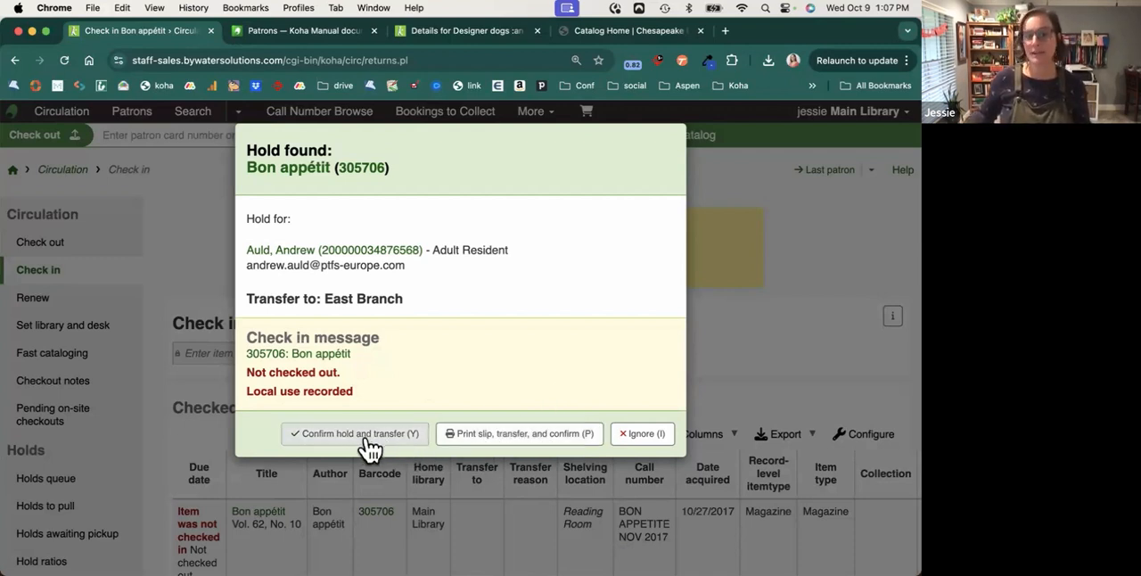
left_click(533, 437)
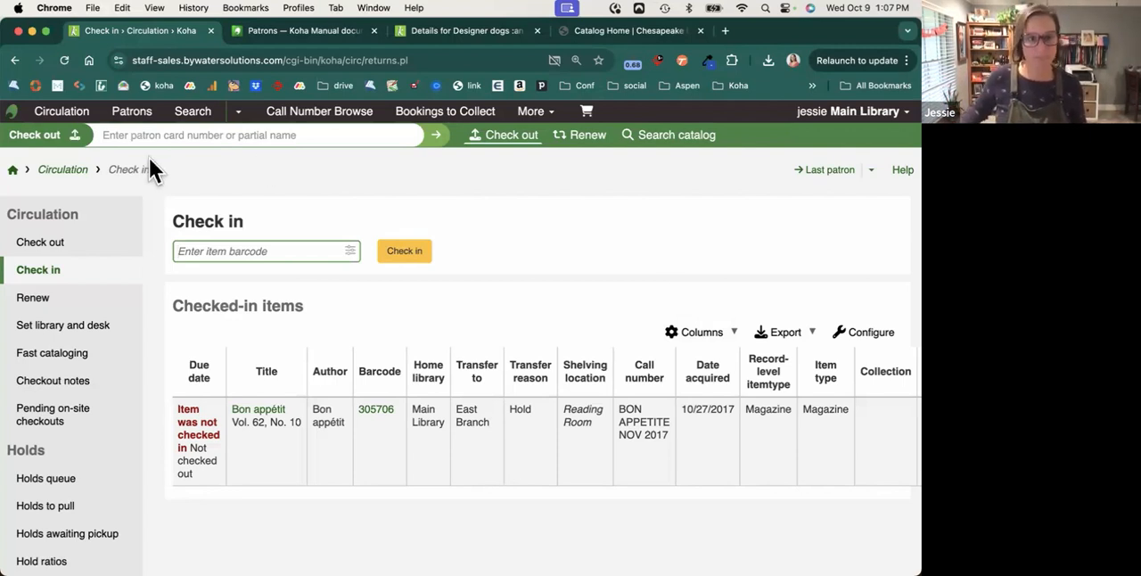
Open the holds awaiting pickup and examine the waiting holds, the holds past their expiration date and the available cancel actions.
left_click(68, 171)
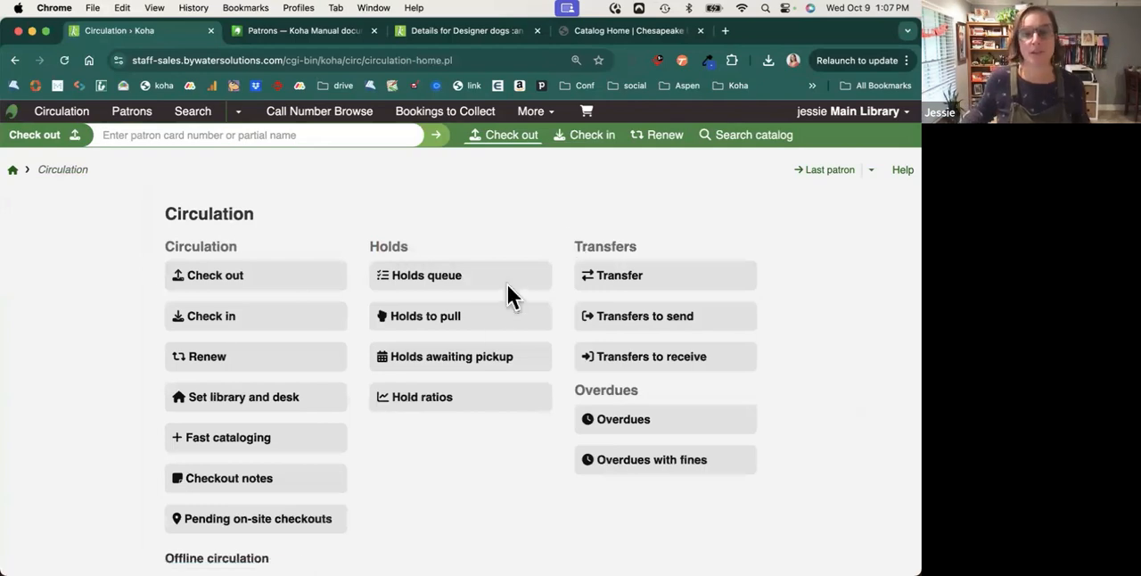
left_click(480, 372)
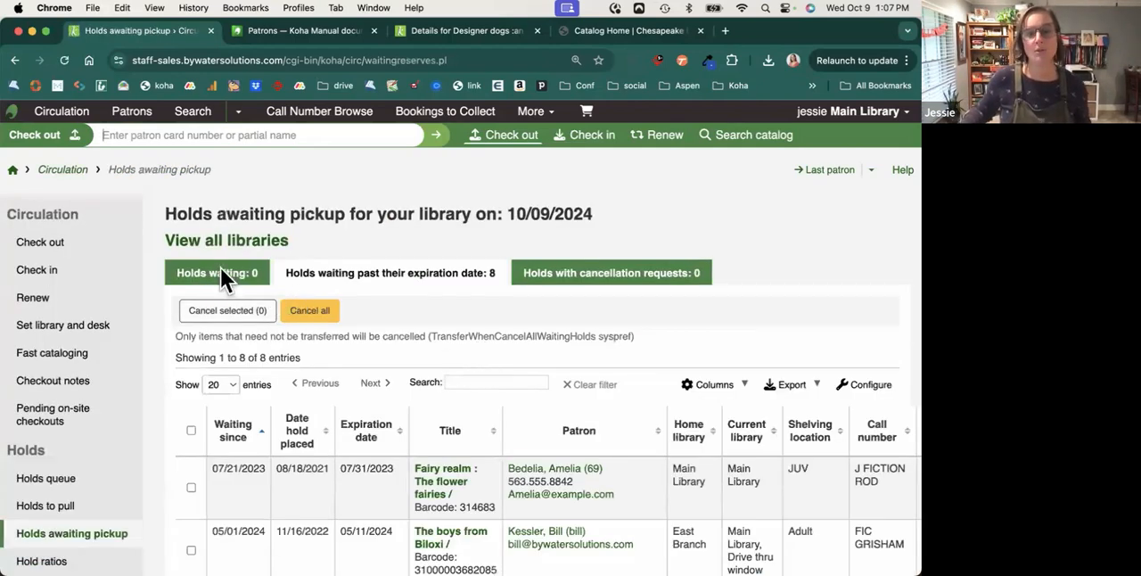
left_click(221, 271)
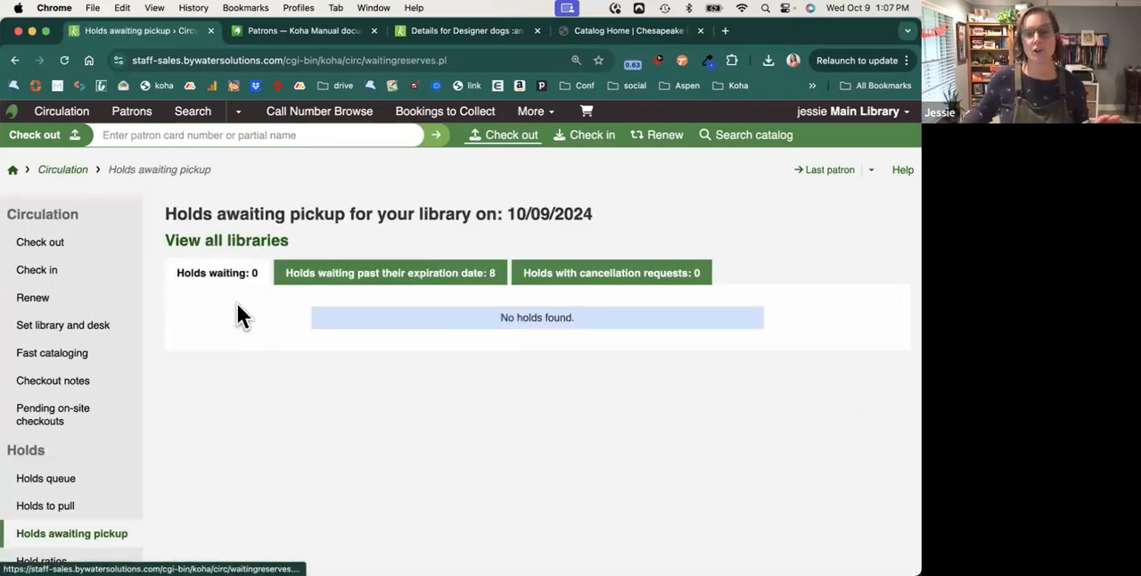
left_click(355, 278)
scroll(547, 361, "down", 2)
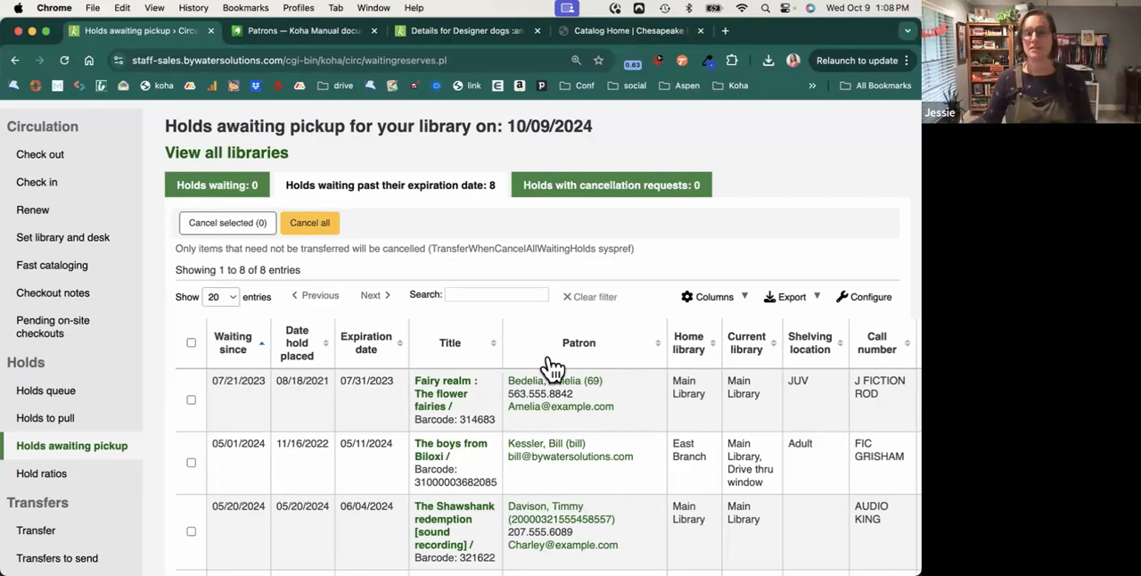
scroll(553, 366, "right", 7)
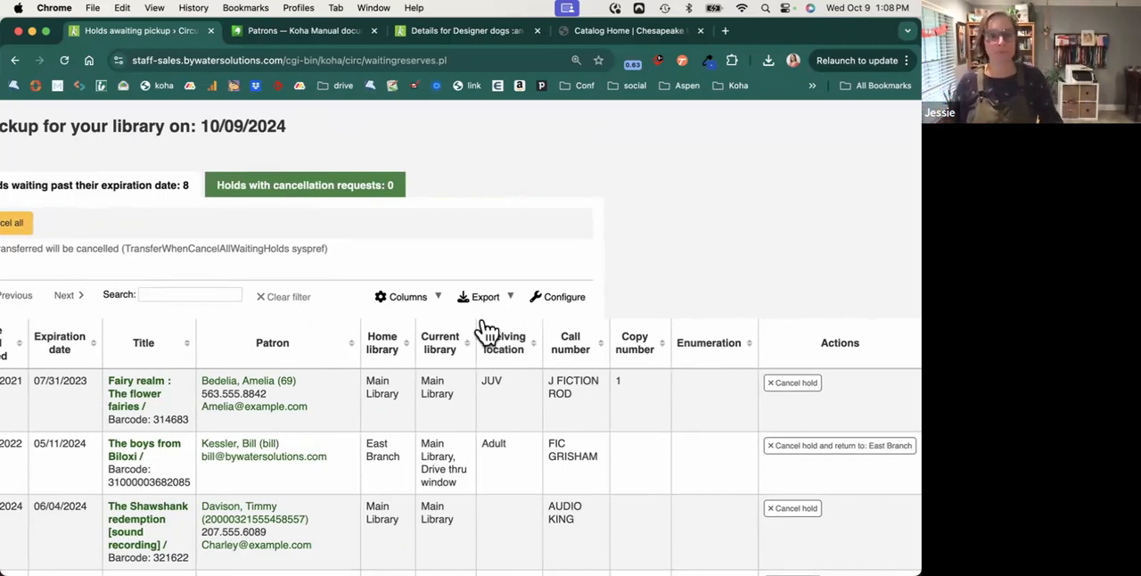
scroll(486, 332, "left", 5)
scroll(486, 331, "left", 3)
scroll(441, 270, "up", 3)
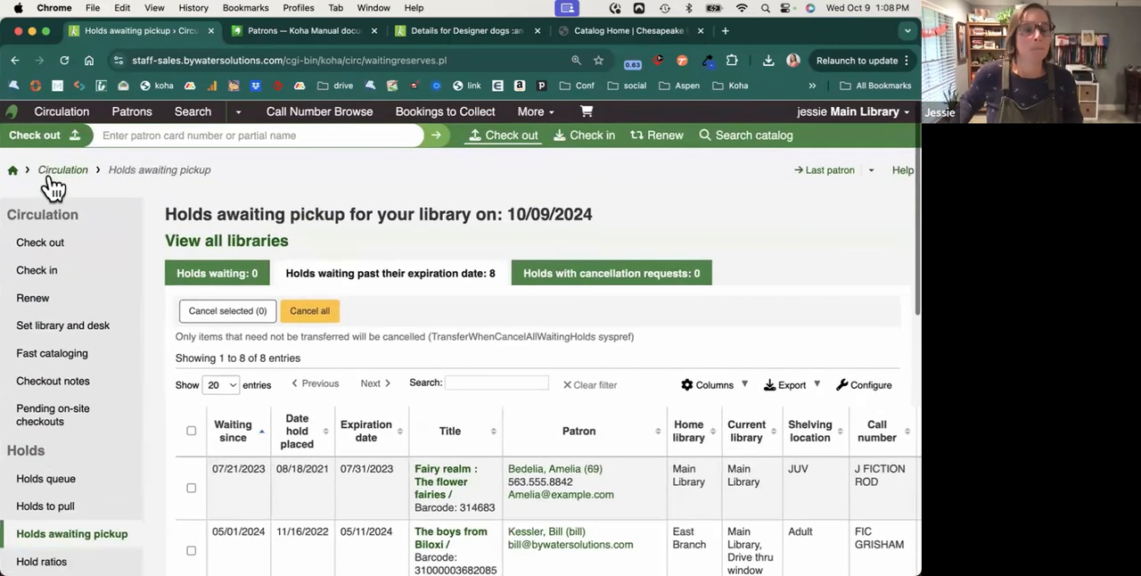
Try to open the transfers to receive from the Circulation home page, and leave for the staff interface home page.
left_click(52, 176)
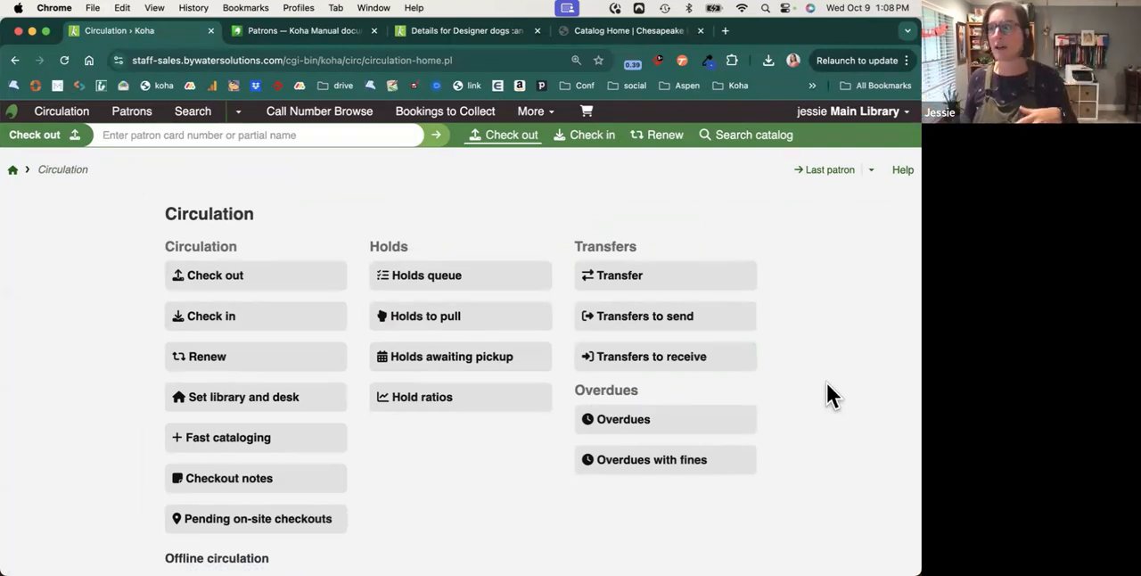
left_click(714, 365)
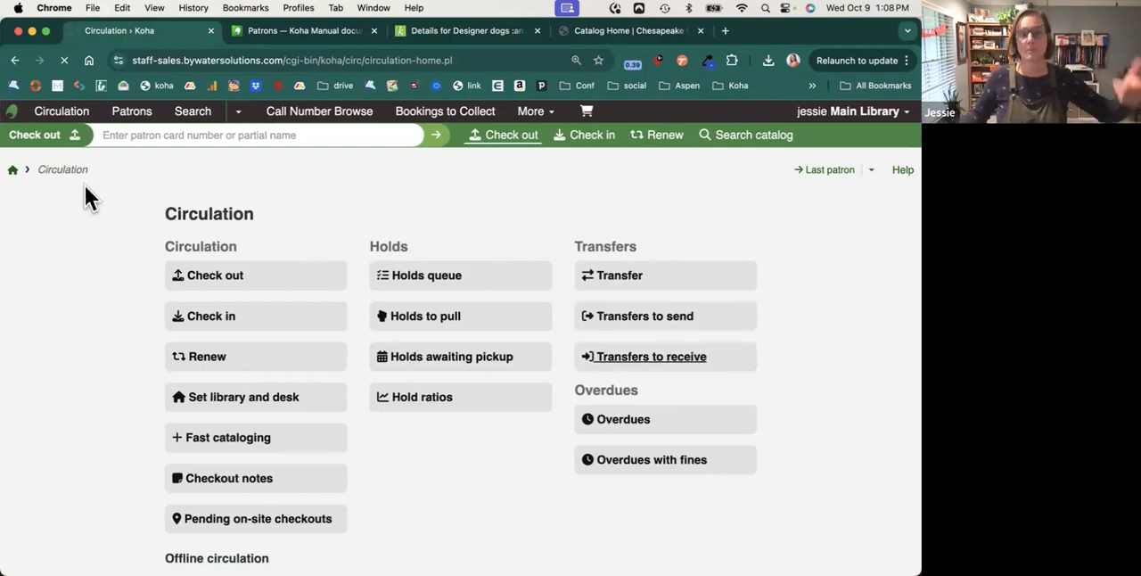
left_click(20, 175)
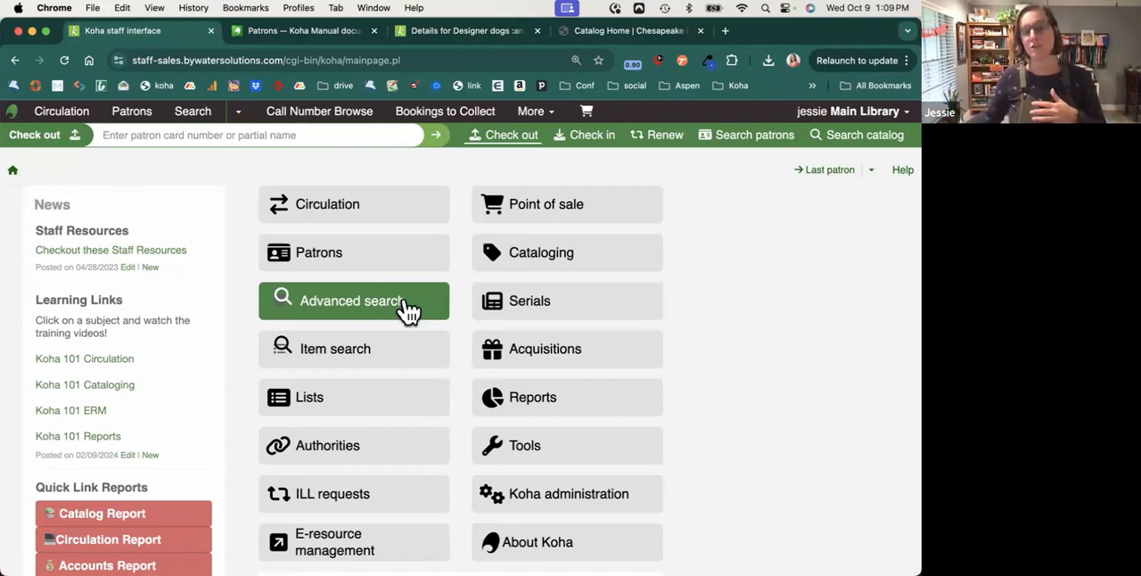
Switch the header search to the catalog and reveal its search index and library options.
left_click(844, 132)
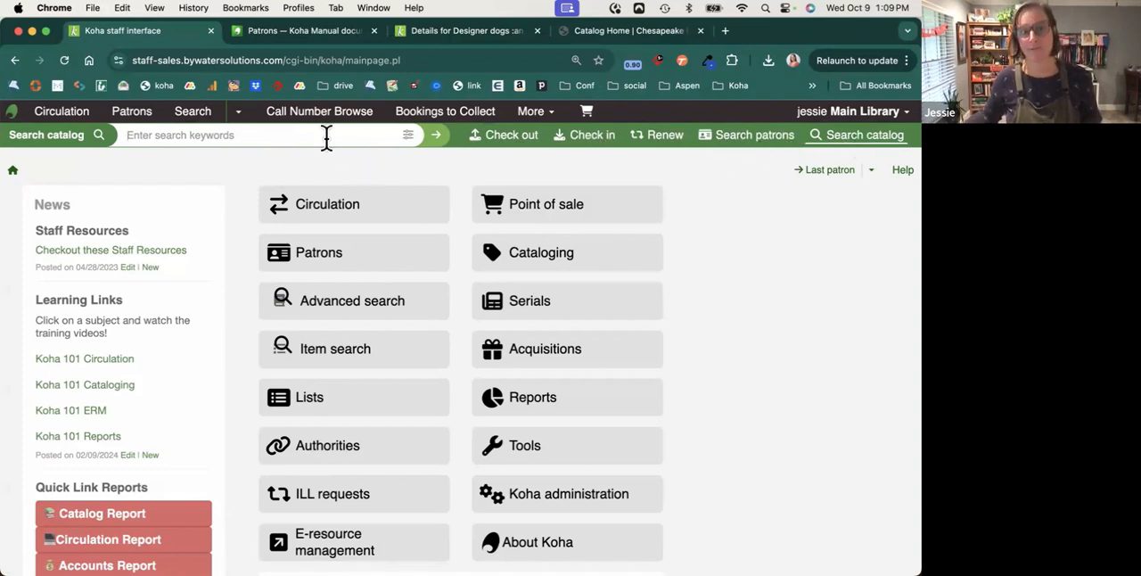
left_click(410, 139)
left_click(368, 174)
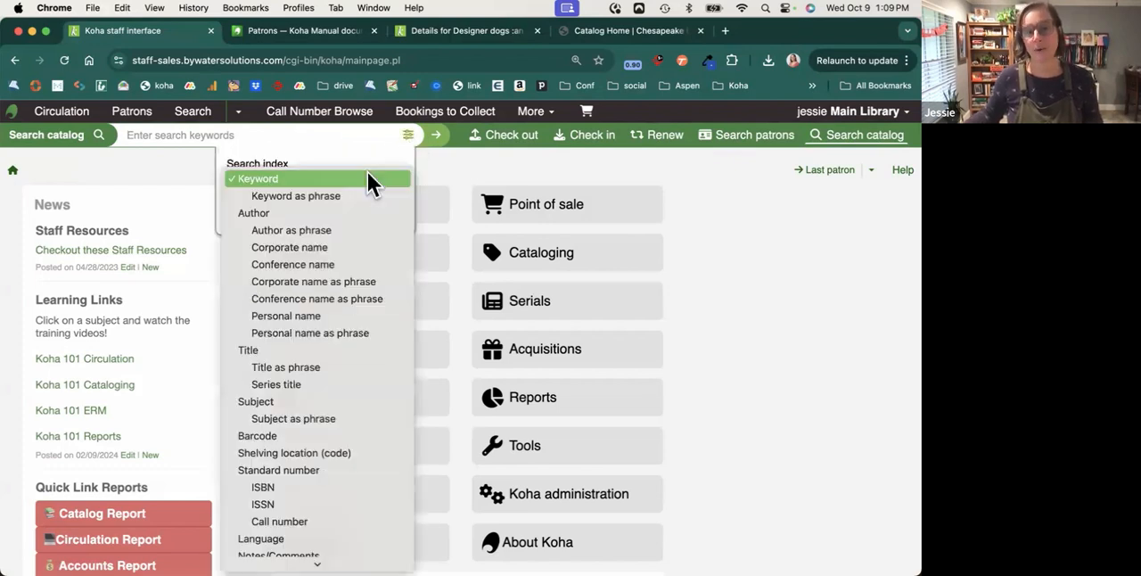
left_click(413, 132)
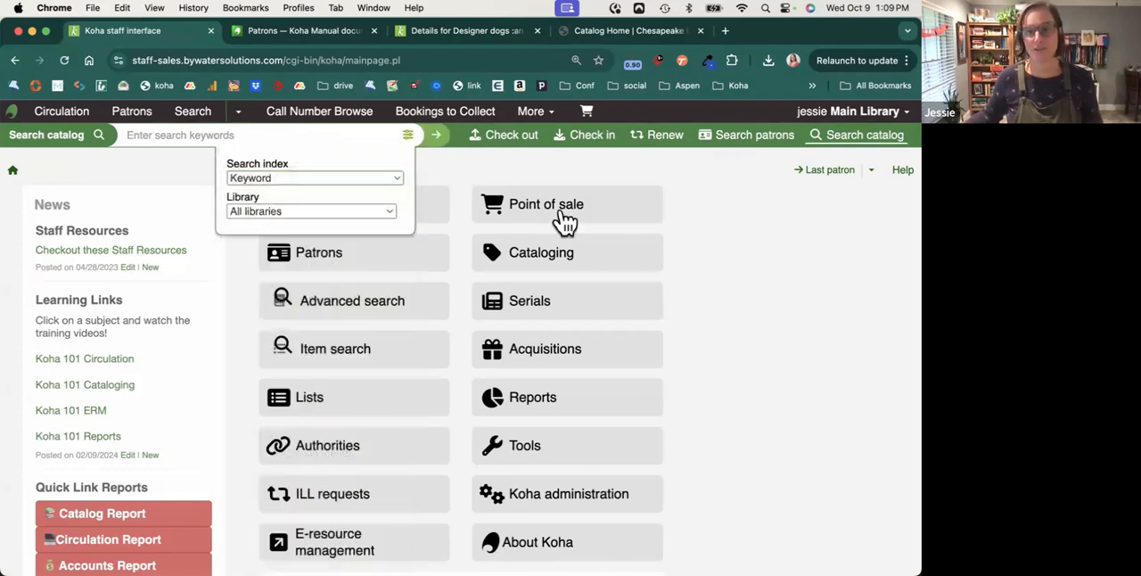
Open the advanced catalog search and look through the search indexes offered for its keyword fields.
left_click(376, 315)
scroll(556, 294, "down", 2)
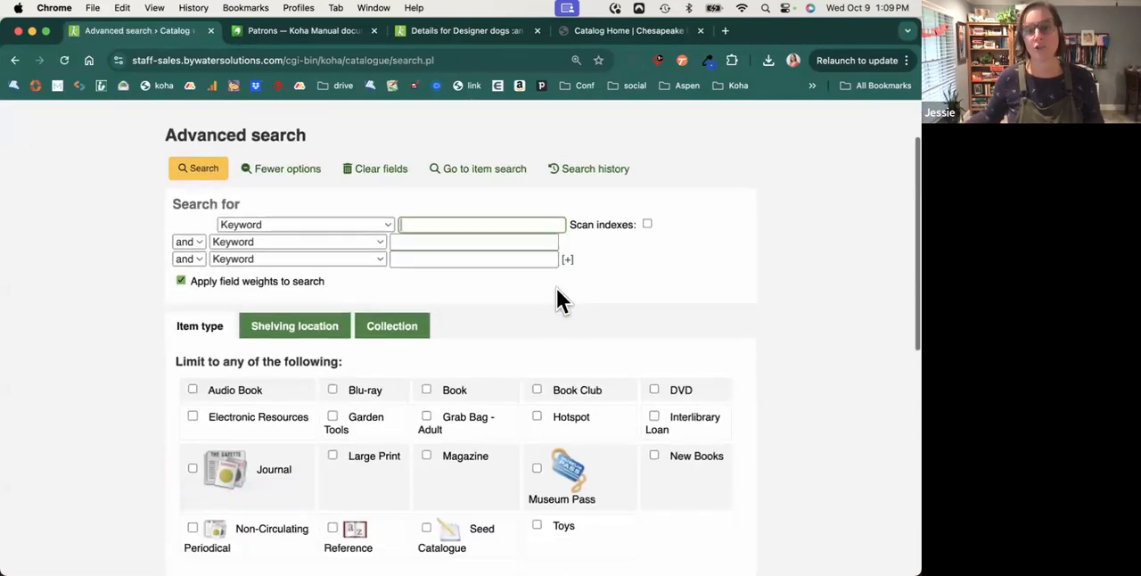
scroll(535, 294, "down", 1)
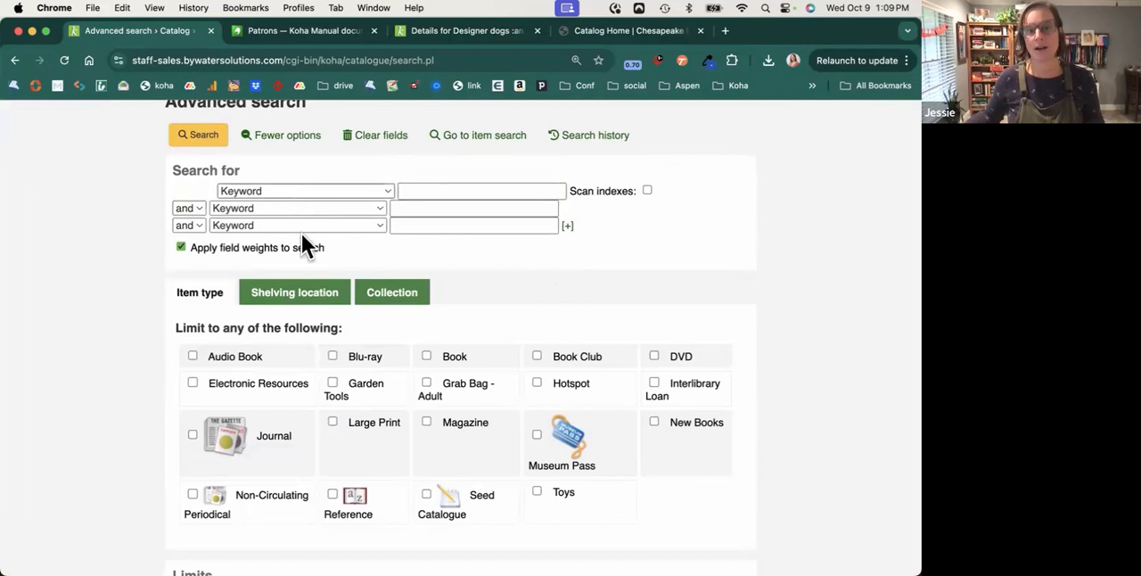
scroll(295, 346, "down", 4)
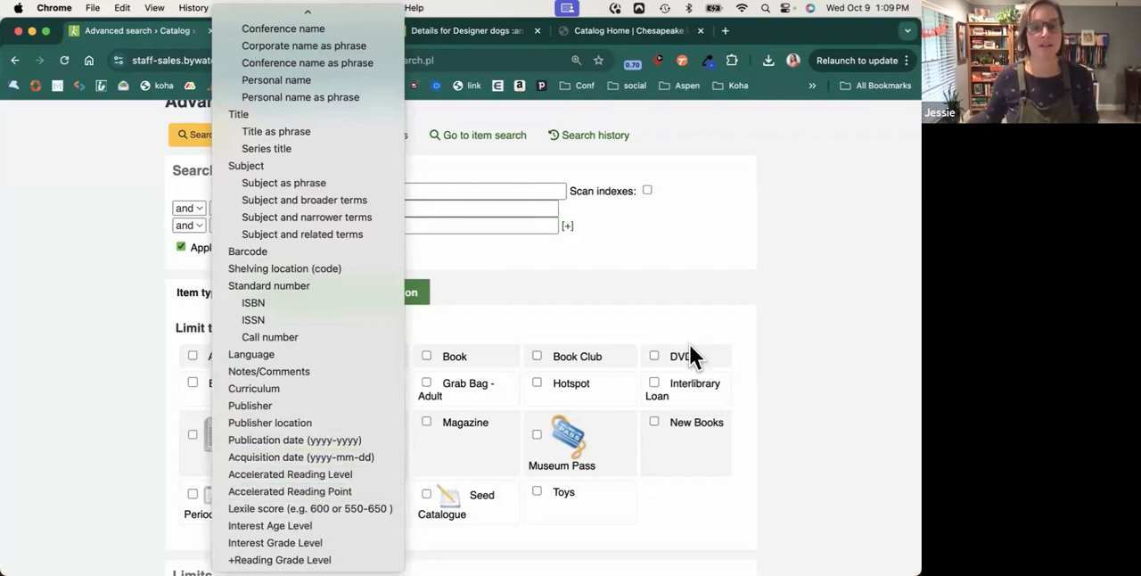
left_click(898, 334)
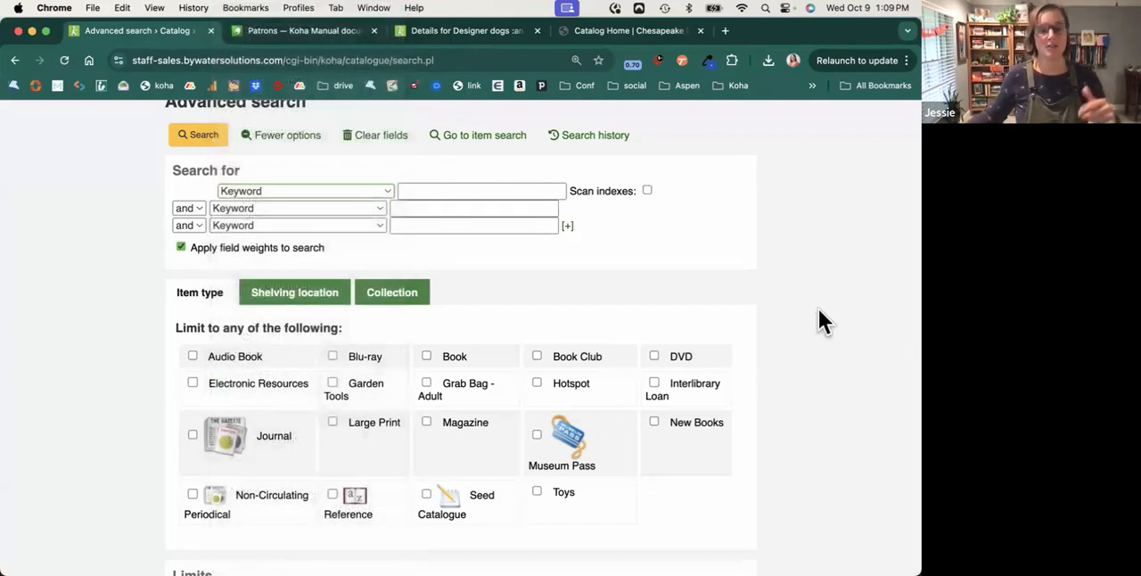
Review the advanced search's shelving location and collection limits, along with its year, language, subtype, availability and sorting options.
scroll(261, 321, "down", 2)
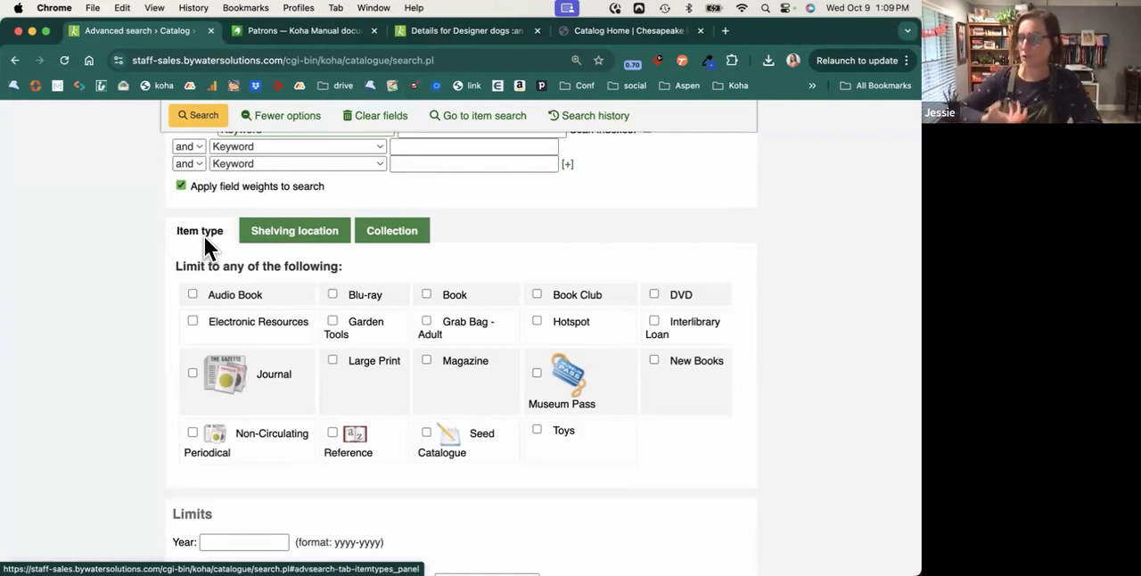
left_click(268, 237)
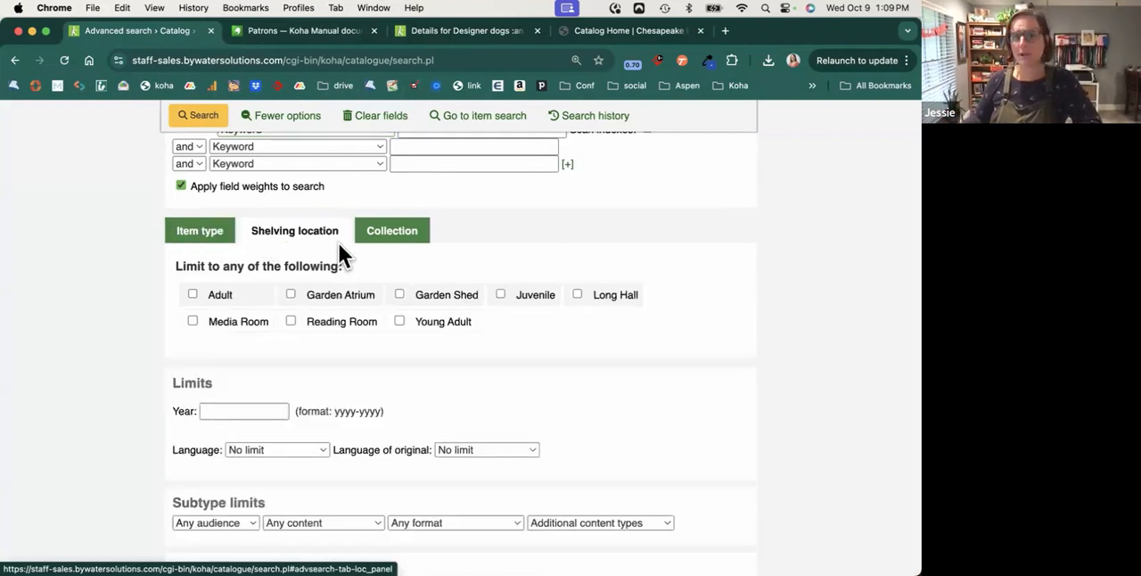
left_click(401, 243)
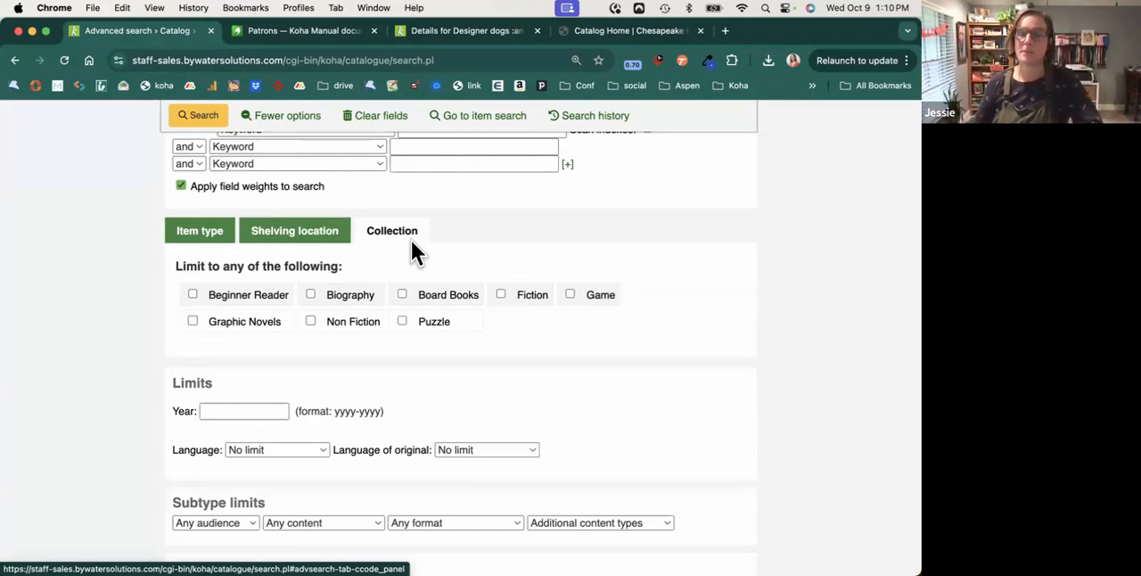
scroll(411, 241, "down", 5)
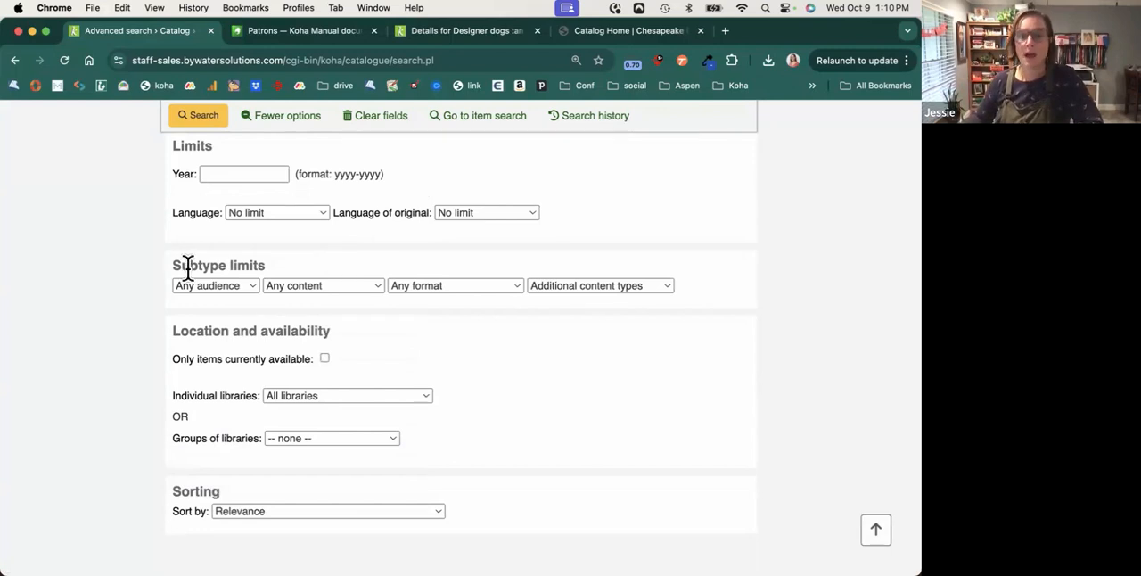
Leave the advanced search's subtype limits and open the catalog's item search.
left_click_drag(170, 265, 277, 268)
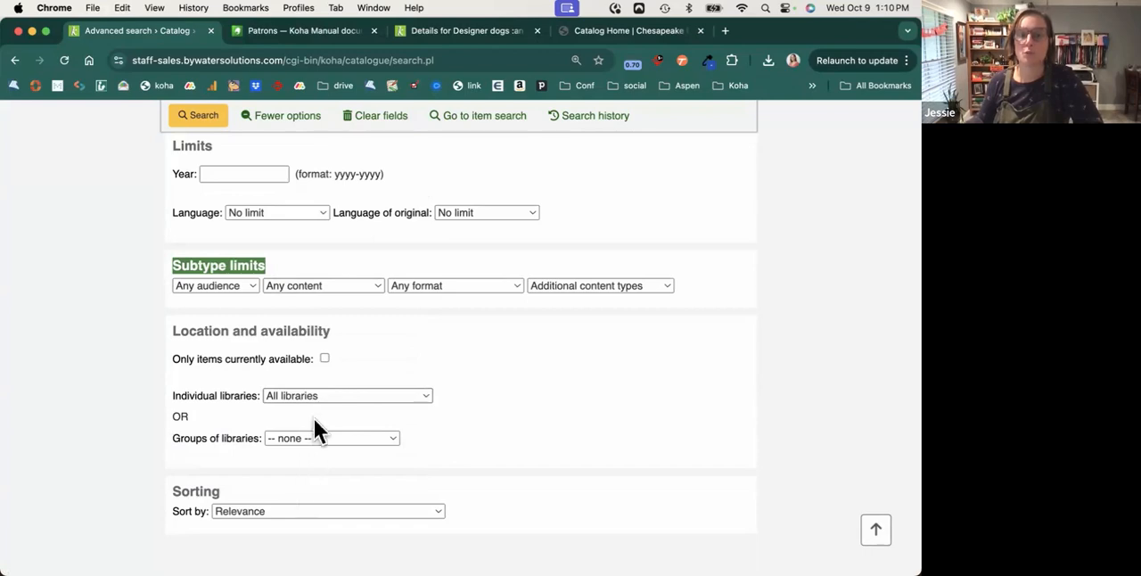
scroll(505, 389, "up", 5)
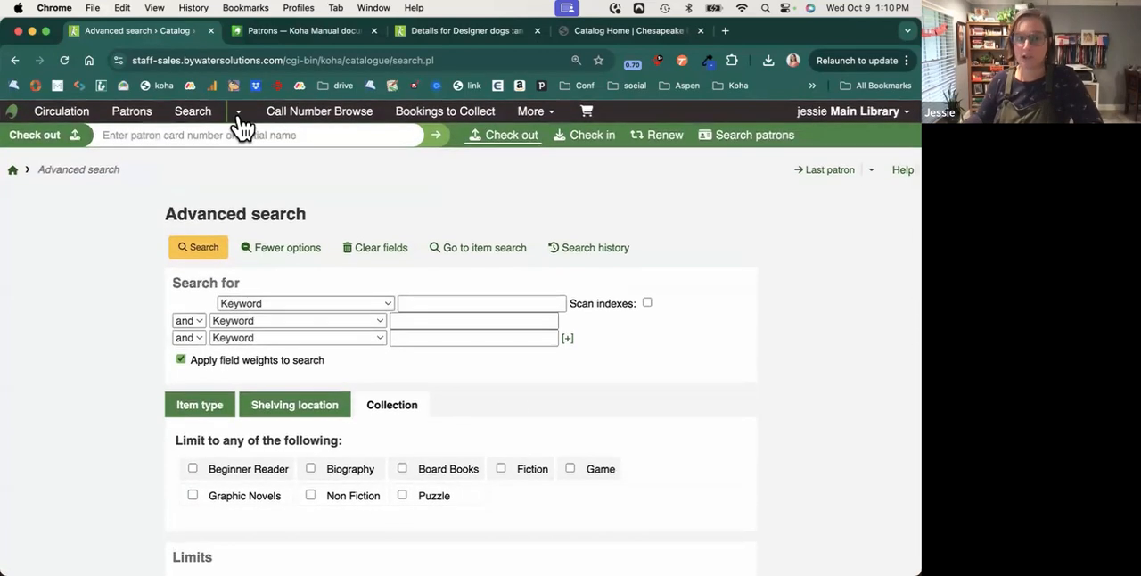
left_click(238, 116)
left_click(217, 164)
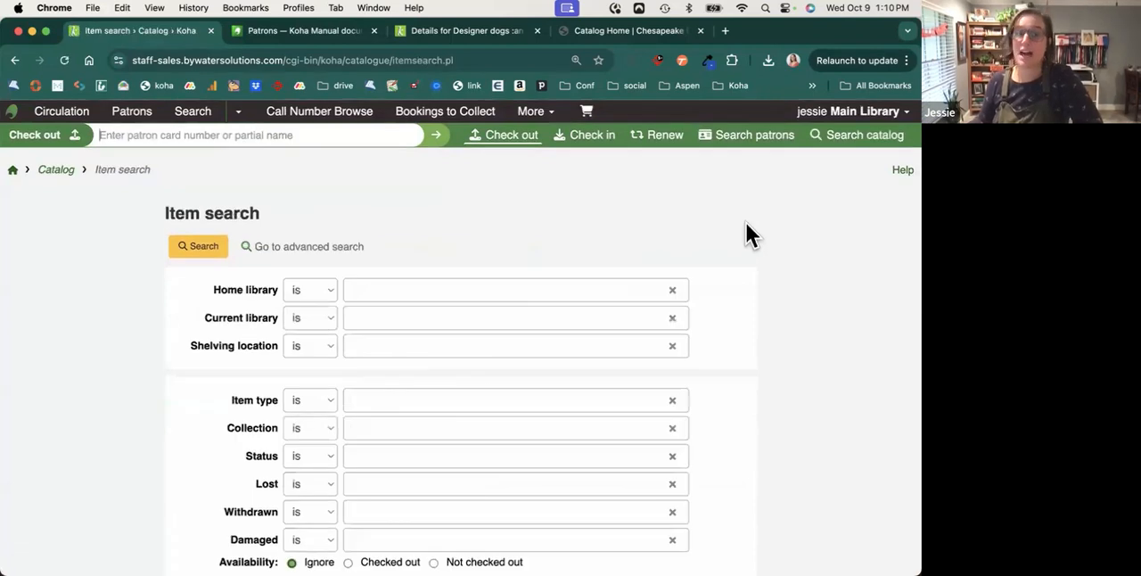
Limit the item search to current library East Branch and shelving location Adult.
scroll(759, 243, "down", 1)
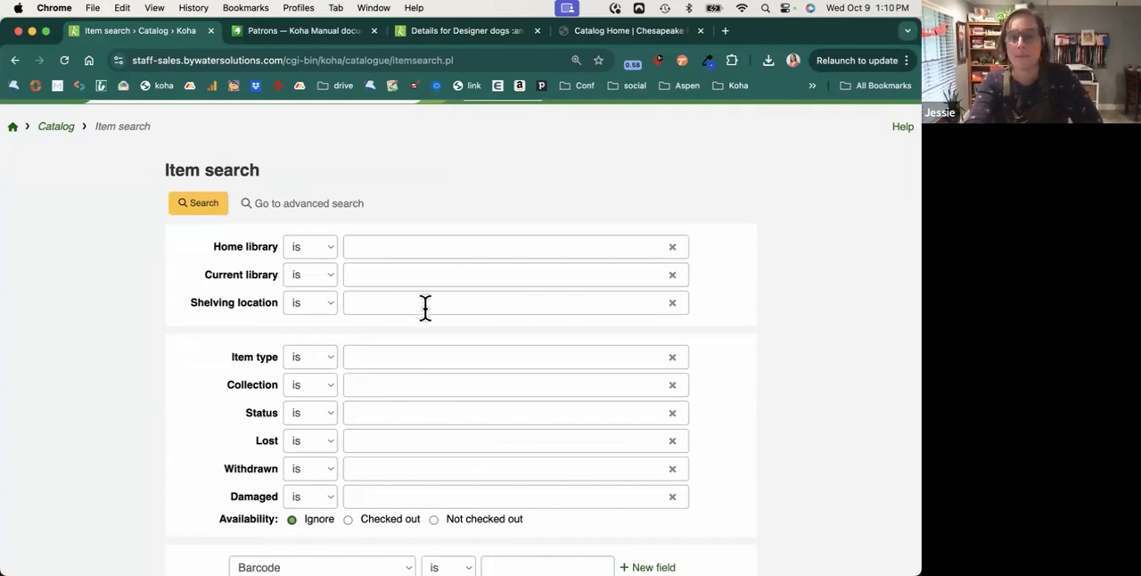
scroll(416, 327, "down", 1)
scroll(415, 328, "down", 1)
left_click(367, 230)
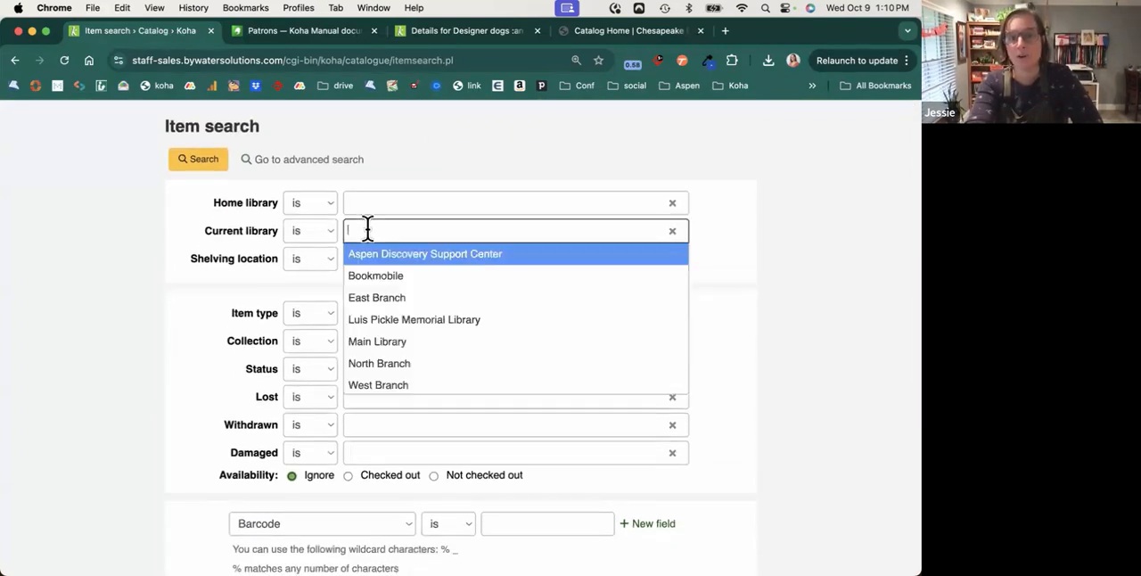
left_click(377, 299)
left_click(369, 268)
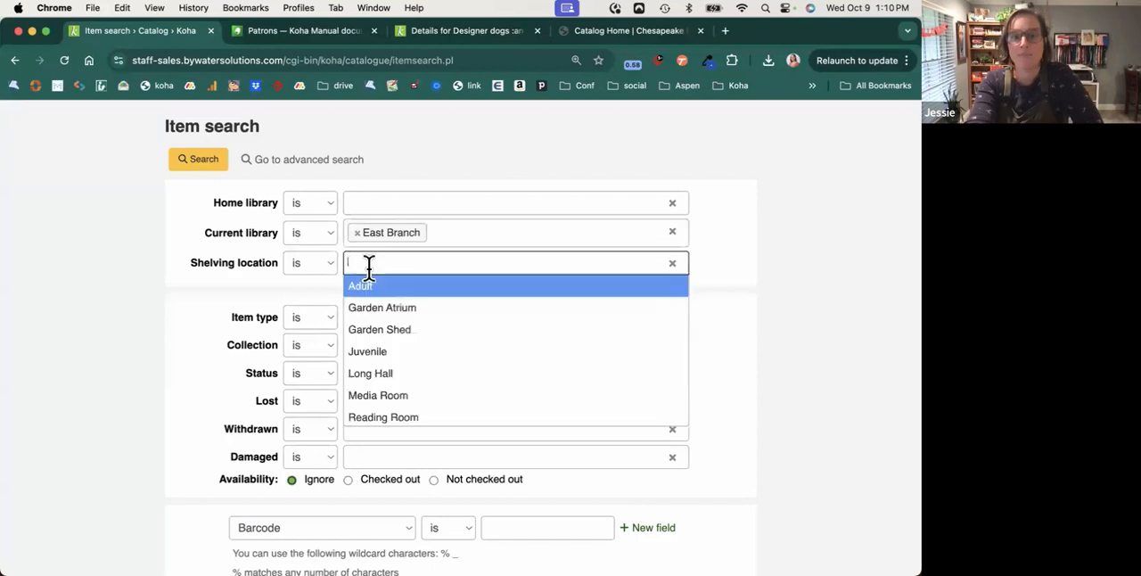
left_click(385, 288)
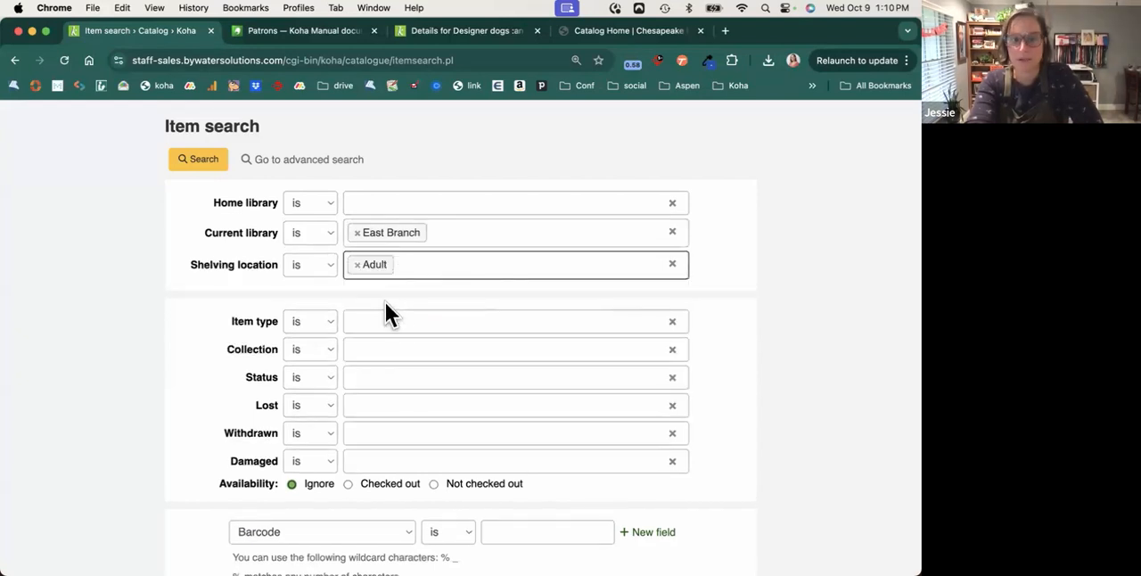
Add the item types Book and Large Print and the collection Fiction to the item search.
left_click(386, 321)
left_click(389, 392)
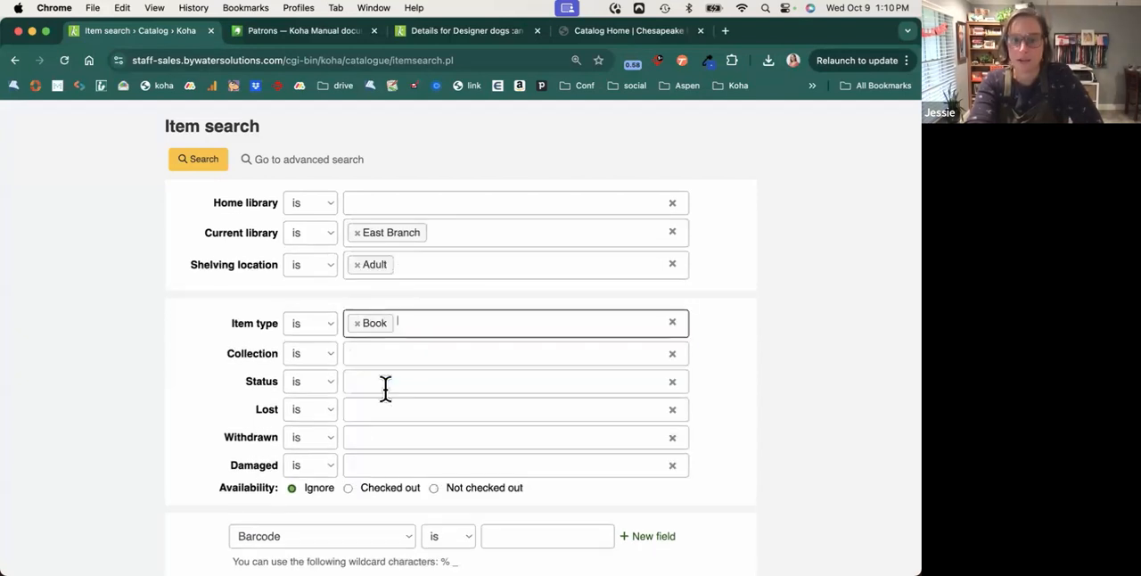
left_click(438, 327)
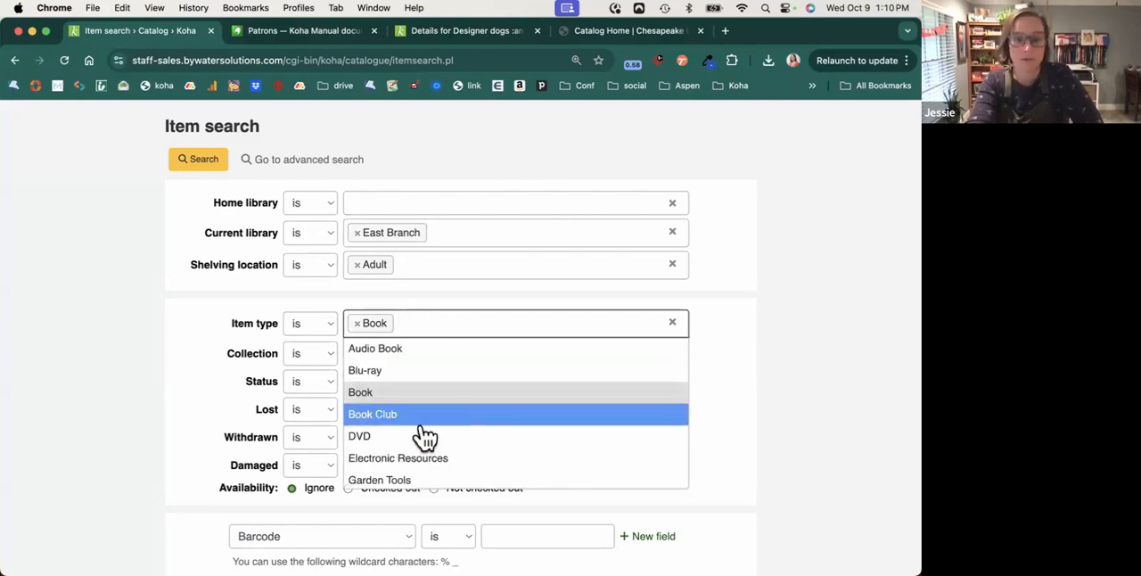
scroll(423, 439, "down", 3)
left_click(423, 456)
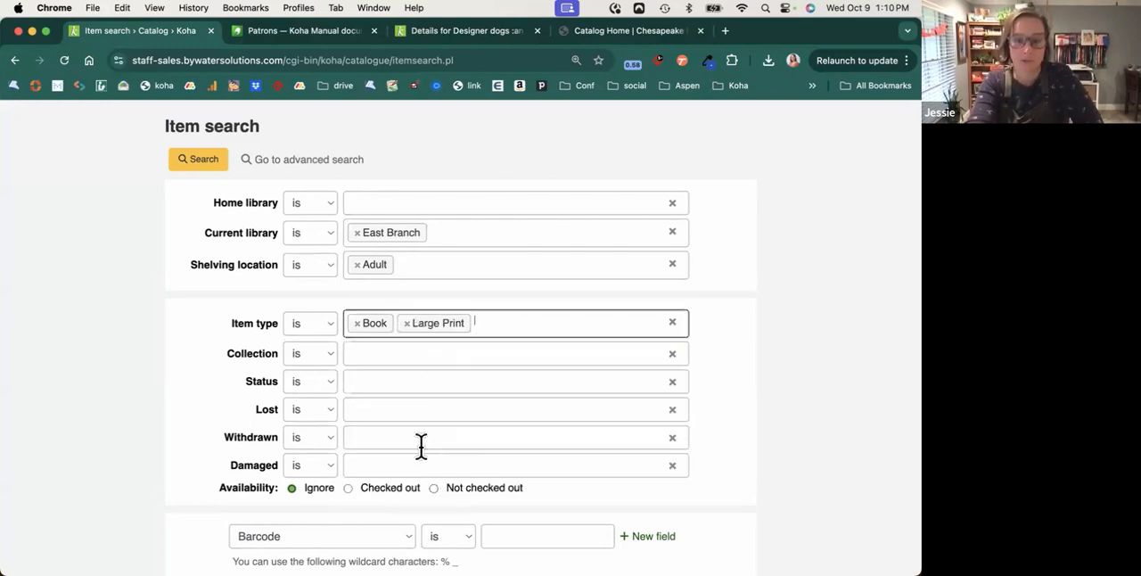
left_click(377, 357)
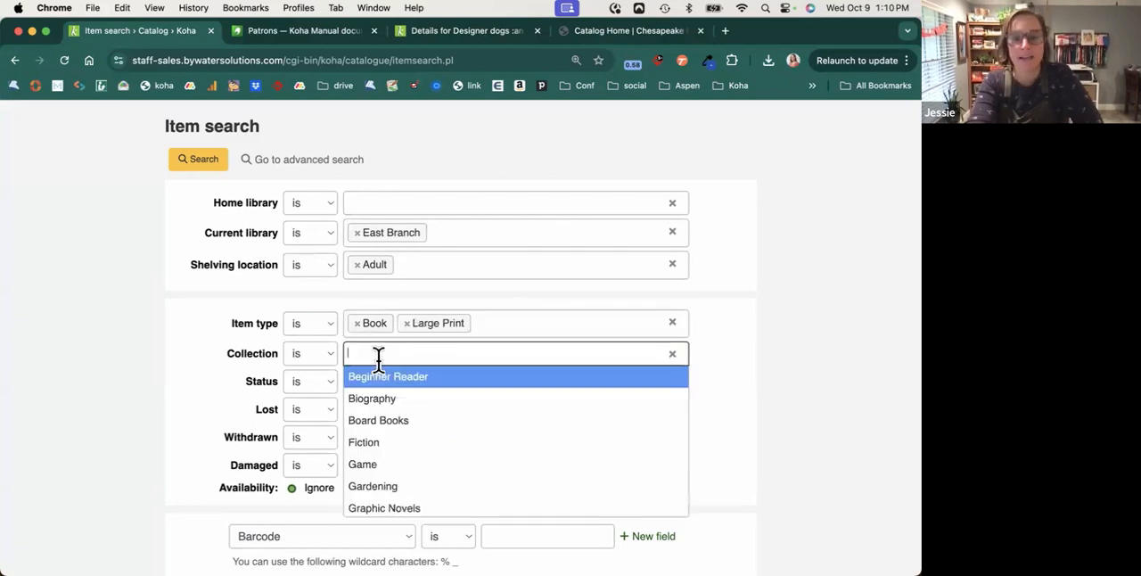
left_click(389, 444)
Review the item search's status choices, barcode and custom search fields, call number and checkout limits, and output formats.
scroll(387, 443, "down", 3)
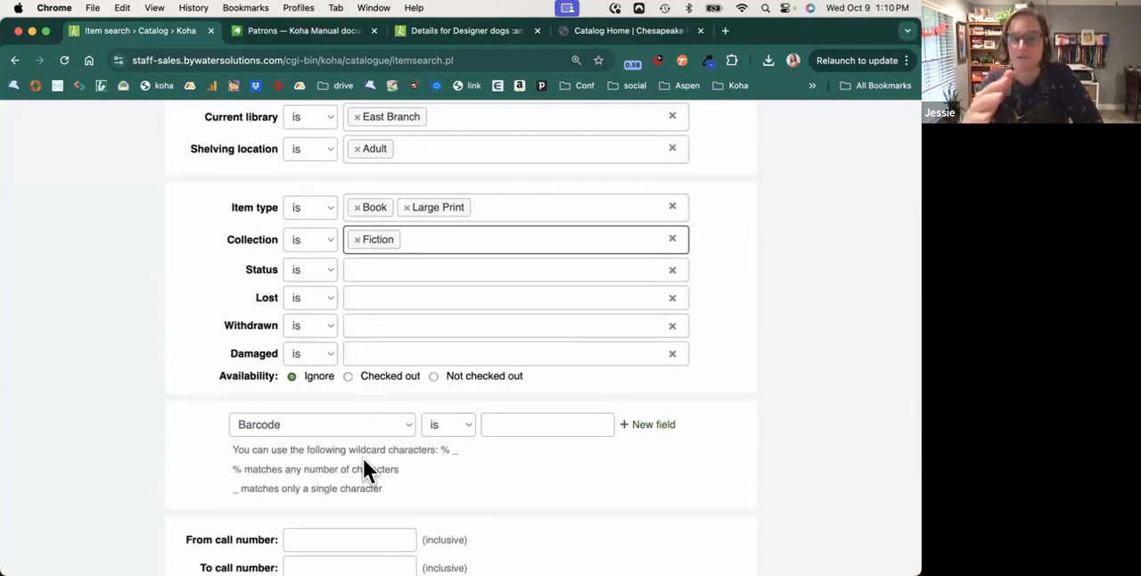
left_click(372, 271)
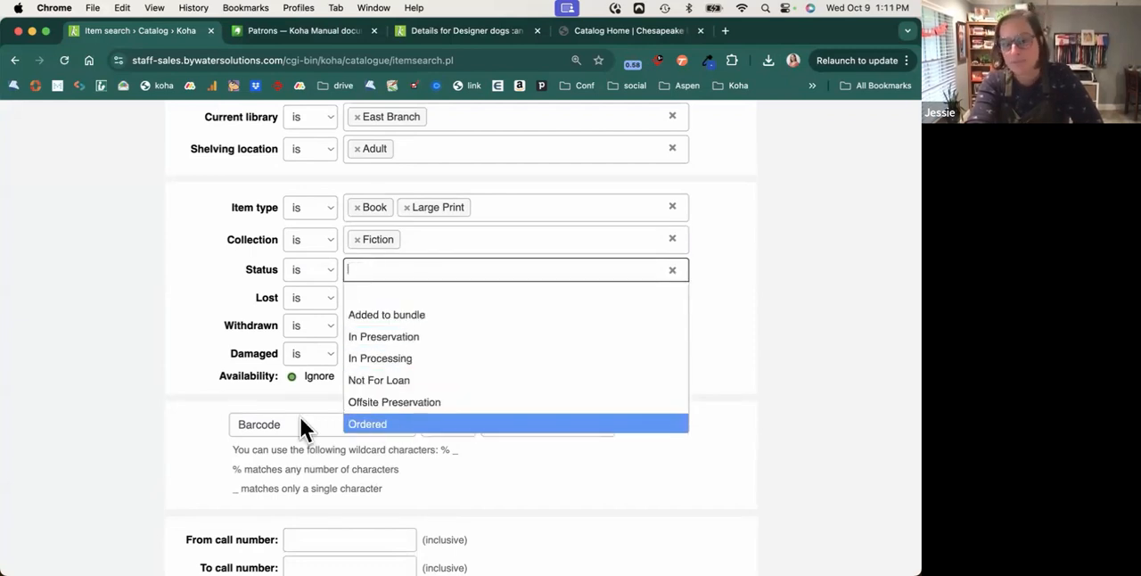
left_click(179, 402)
scroll(394, 395, "down", 2)
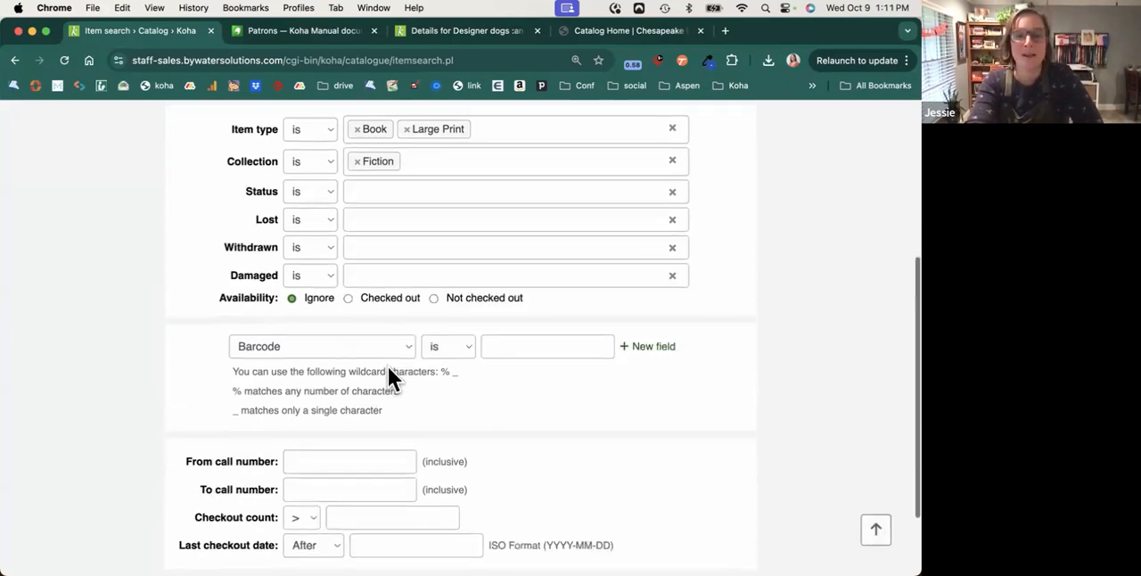
left_click(390, 346)
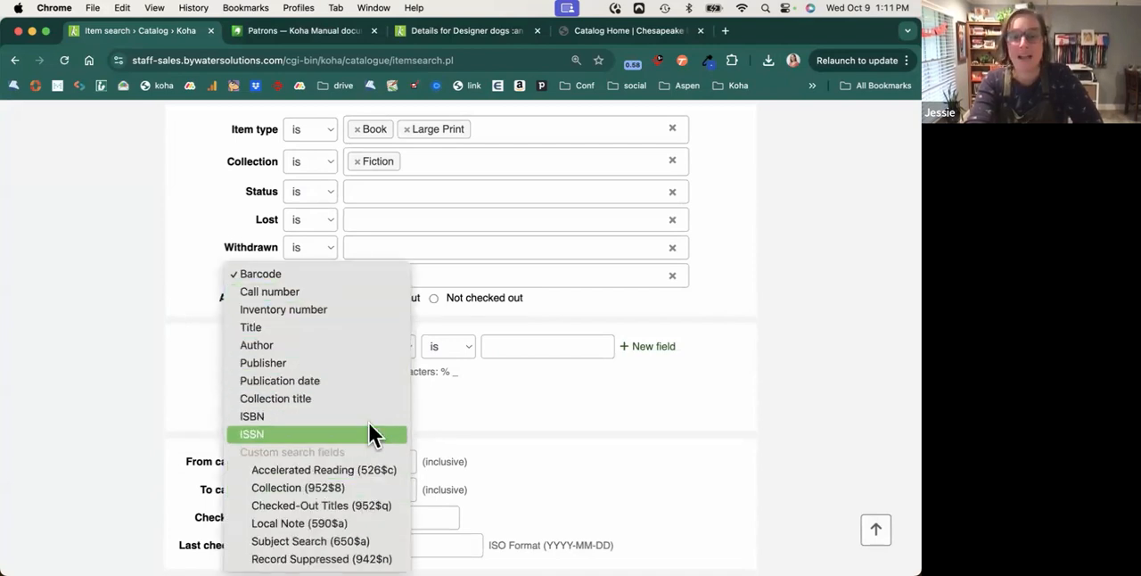
left_click(547, 406)
scroll(547, 406, "down", 2)
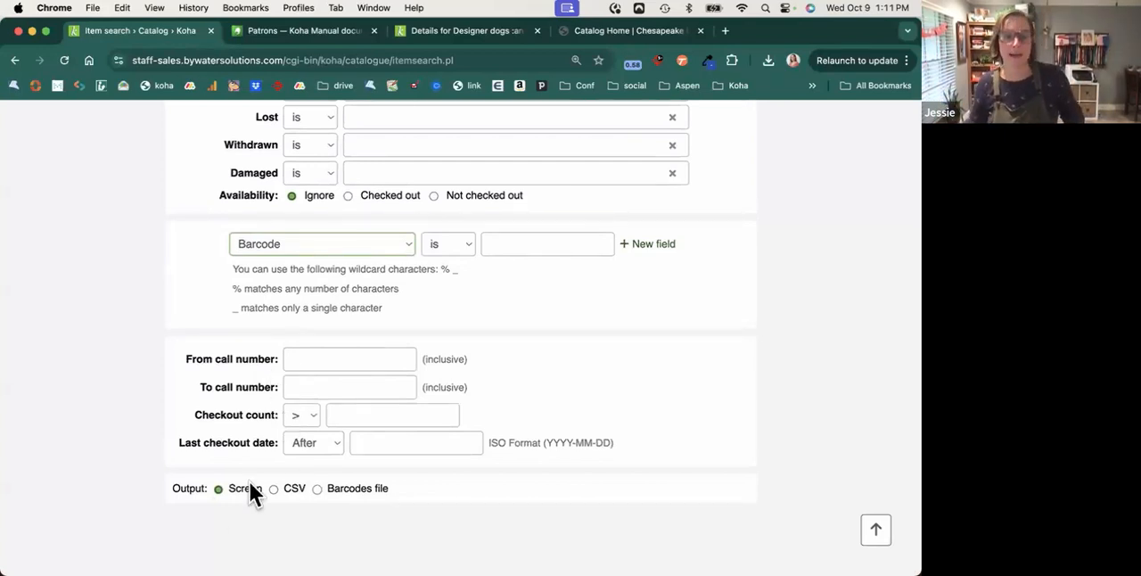
left_click_drag(176, 489, 408, 505)
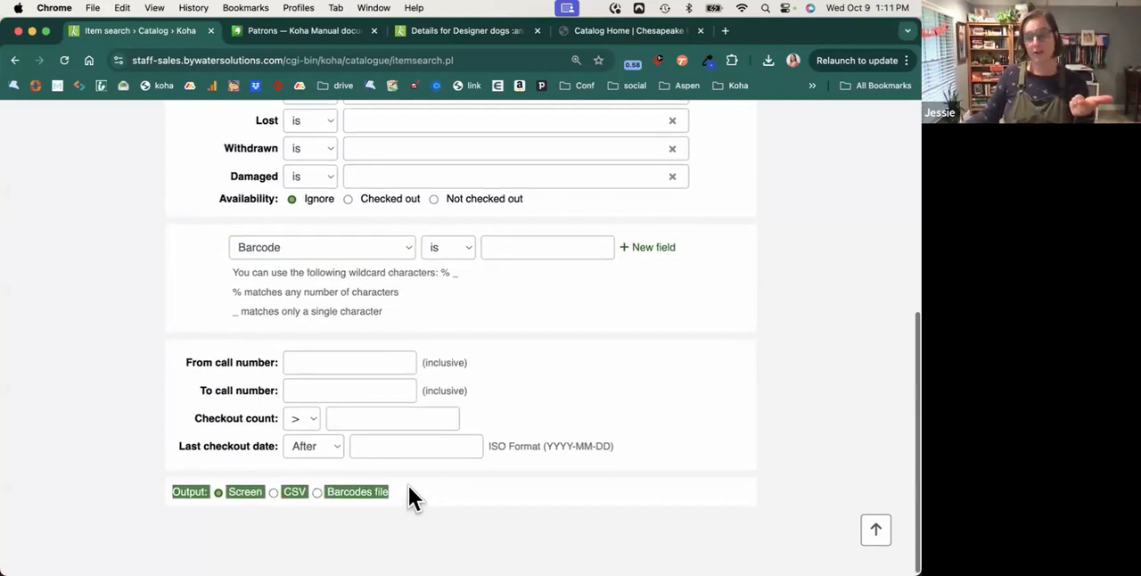
left_click(288, 501)
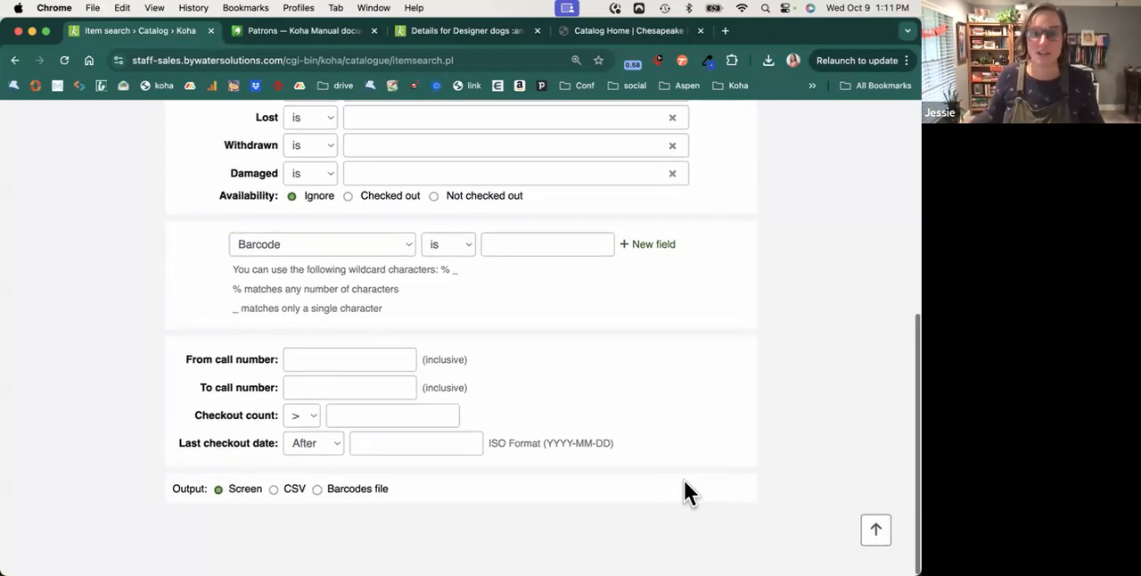
Run the item search and select all visible rows of the results.
scroll(684, 480, "up", 5)
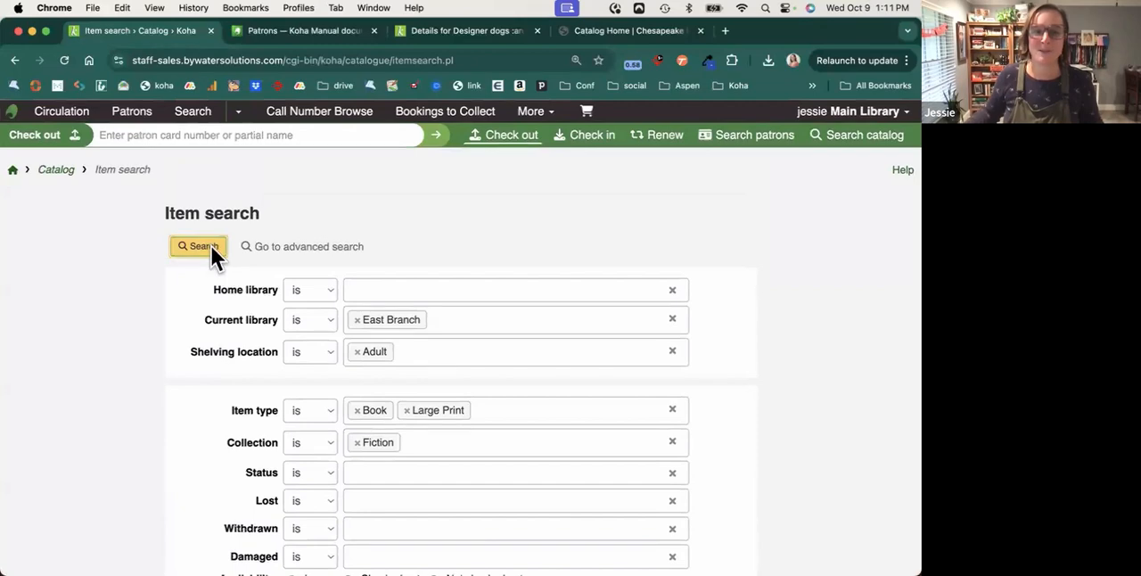
left_click(211, 247)
scroll(446, 307, "down", 2)
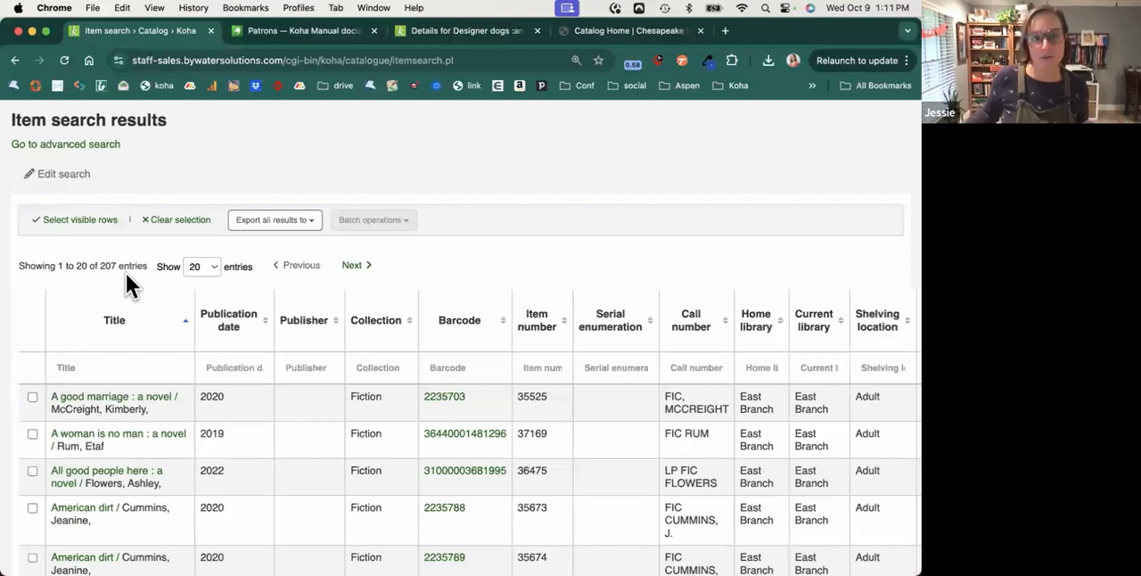
left_click(77, 225)
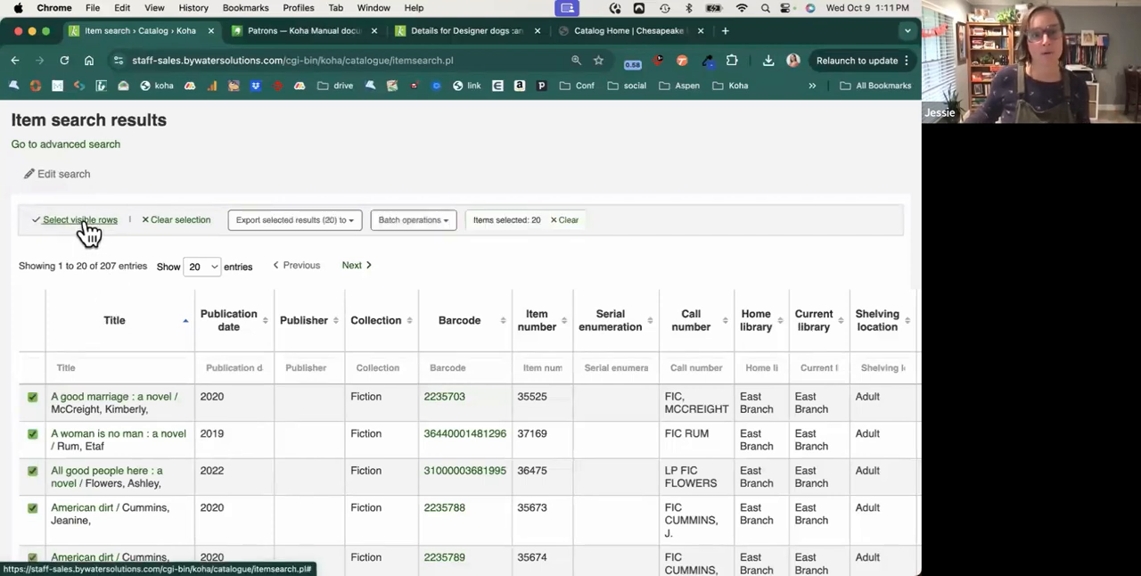
Review the export and batch operation options available for the selected items, and look over the results table.
left_click(301, 230)
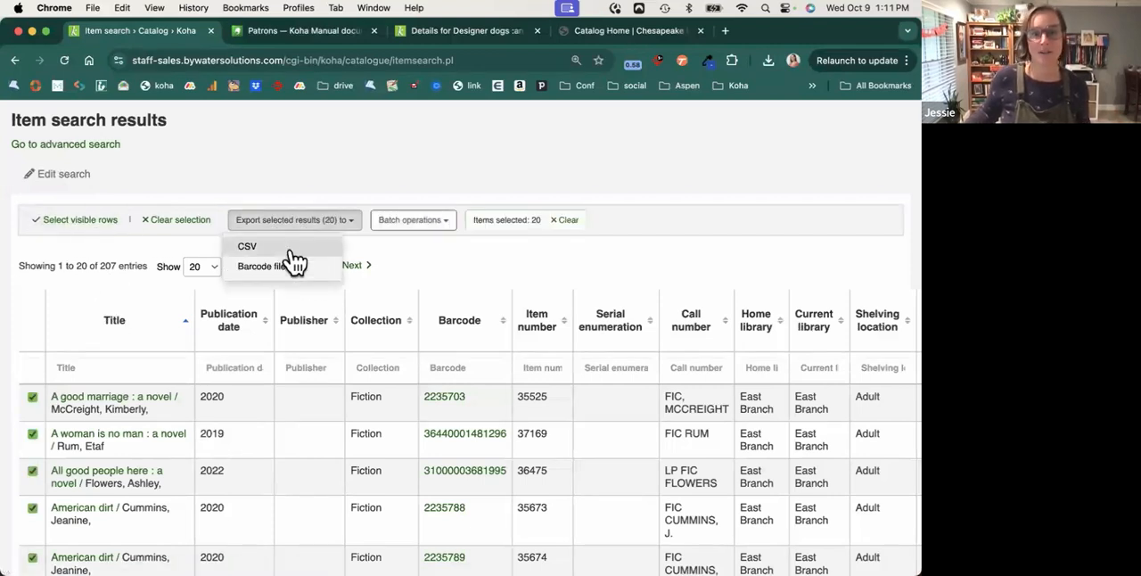
left_click(437, 229)
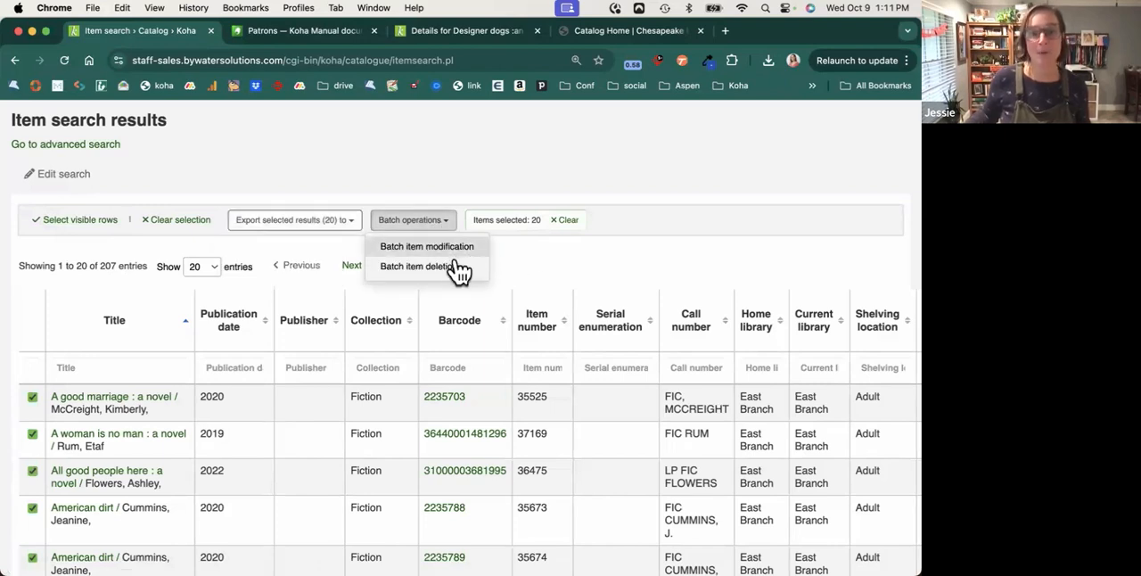
left_click(525, 253)
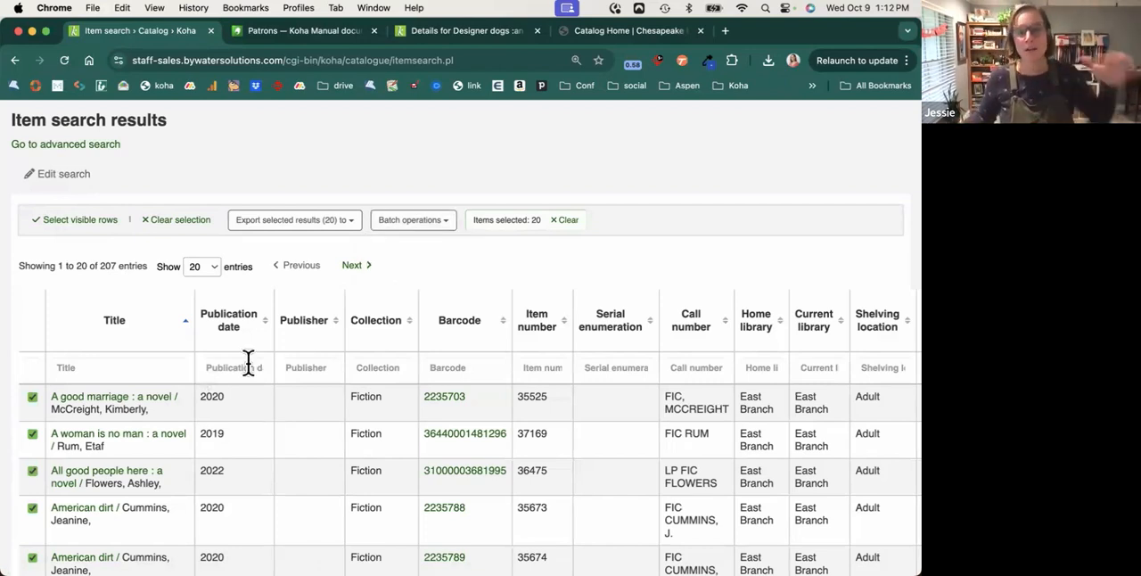
scroll(317, 373, "down", 1)
scroll(317, 372, "down", 3)
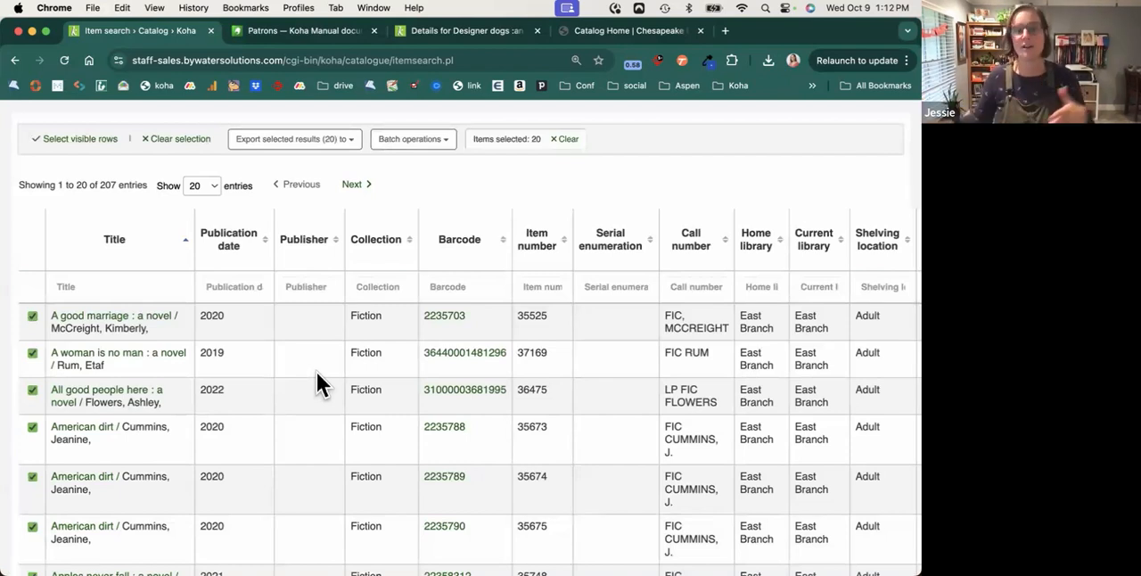
scroll(317, 372, "down", 1)
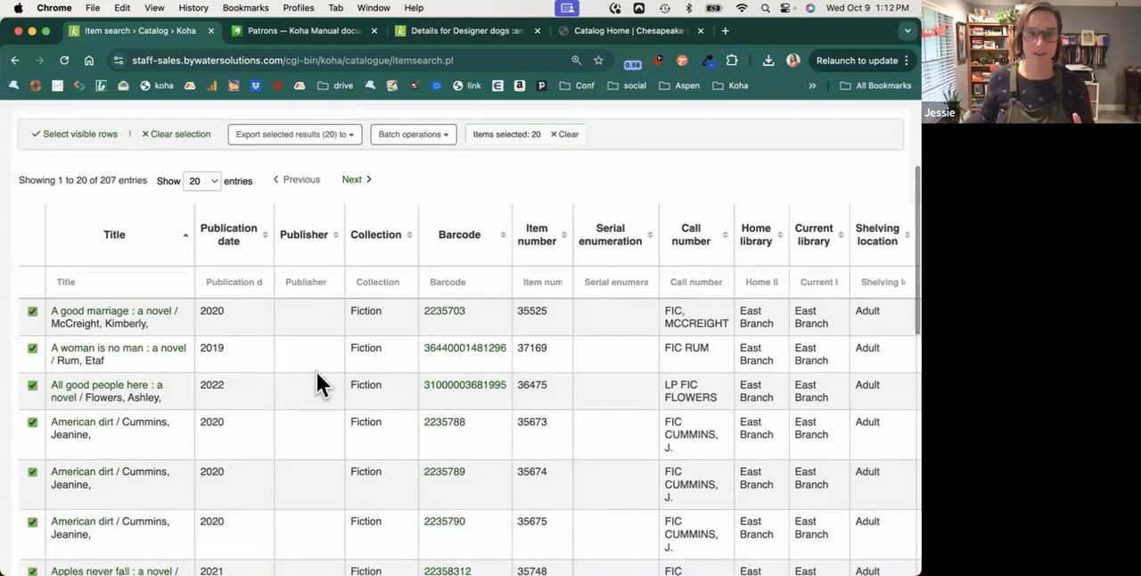
Export the selected items as a barcode file and return to the staff interface home page.
left_click(319, 136)
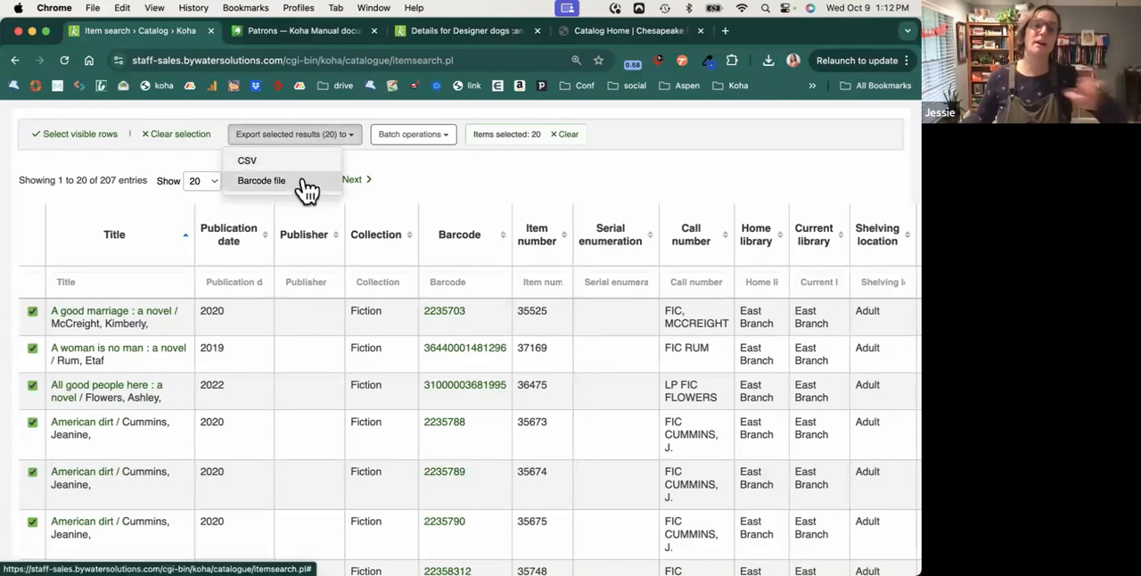
left_click(306, 188)
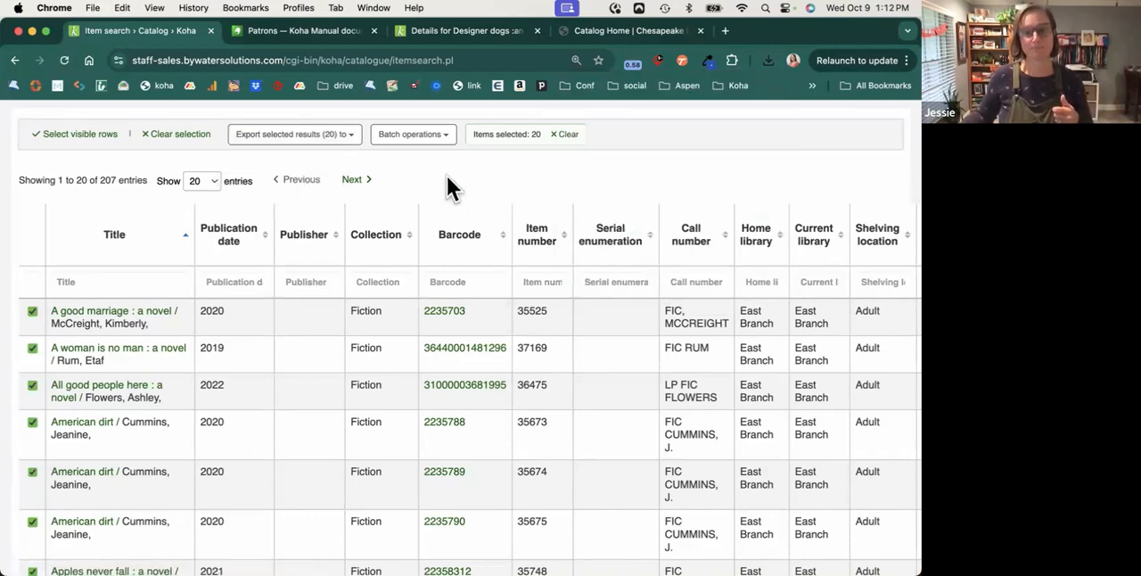
scroll(267, 174, "up", 3)
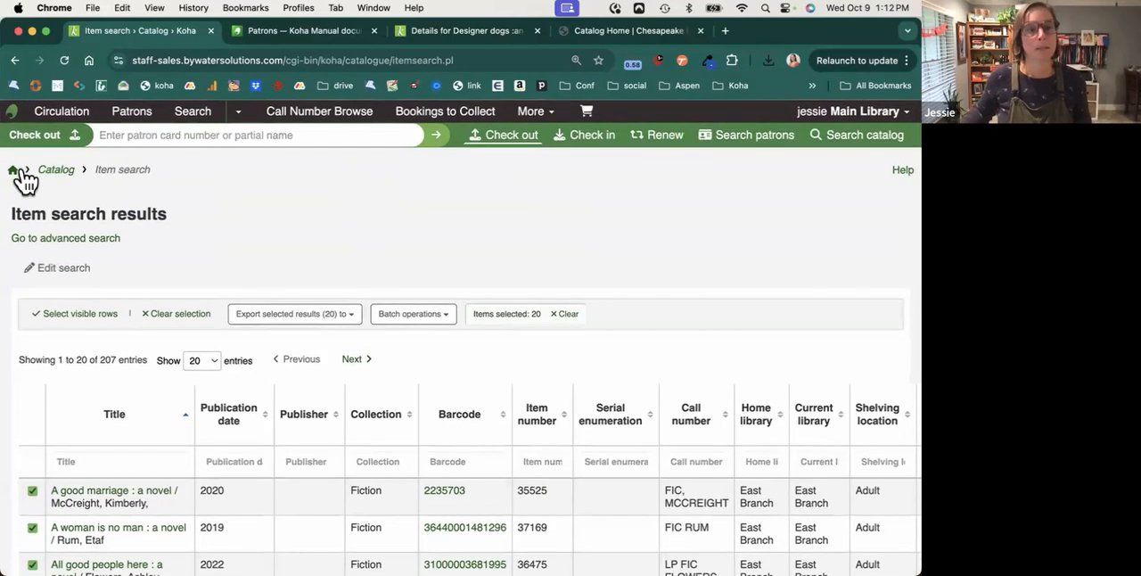
left_click(13, 172)
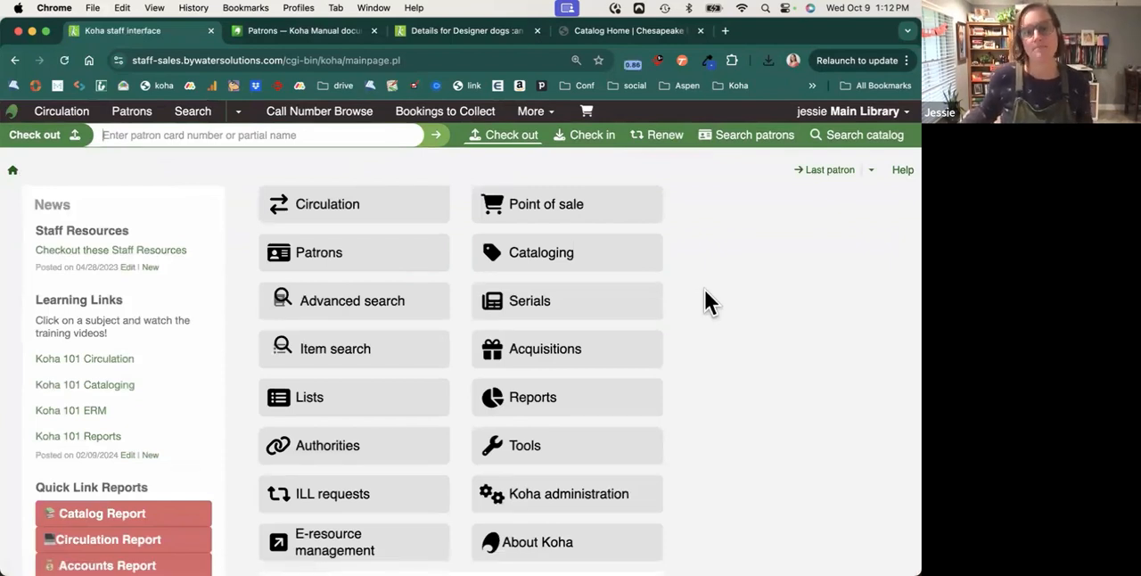
Open the Non-Fiction list from the public lists and bring up its form for adding items.
left_click(376, 414)
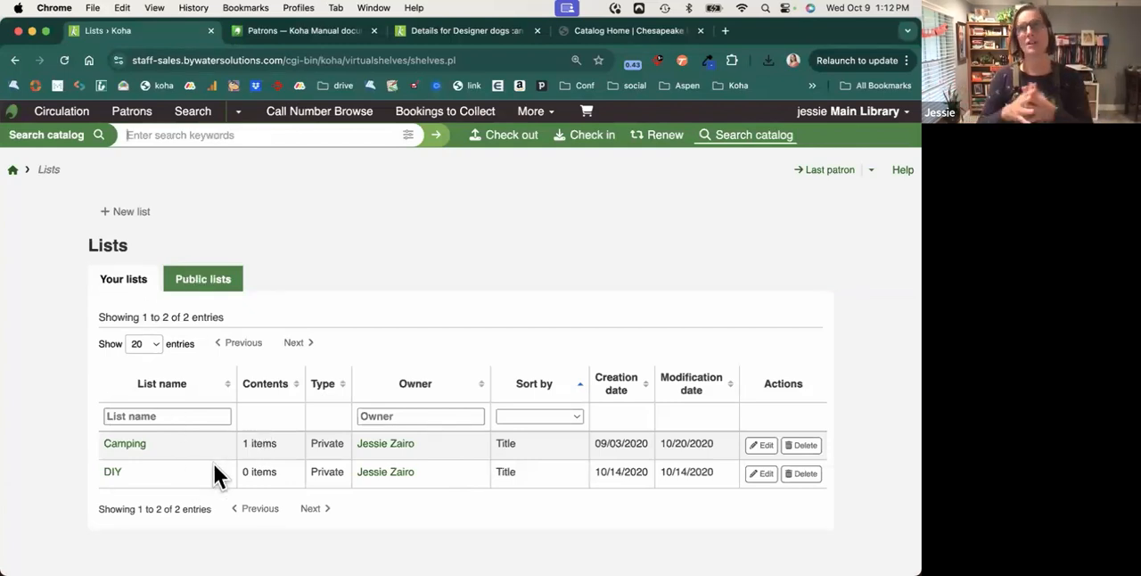
left_click(207, 275)
scroll(128, 407, "down", 2)
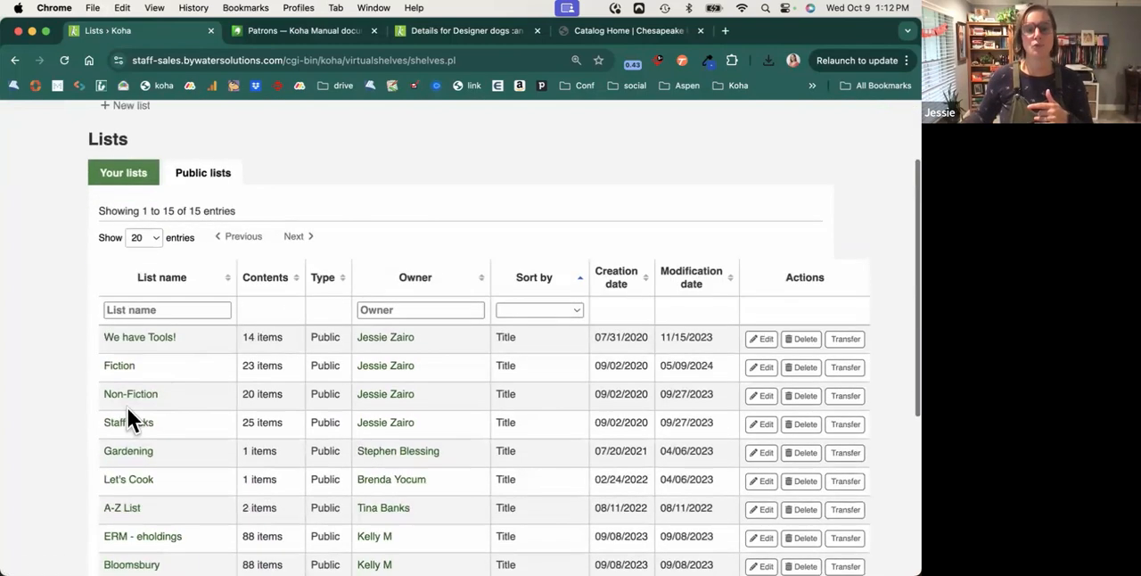
left_click(122, 399)
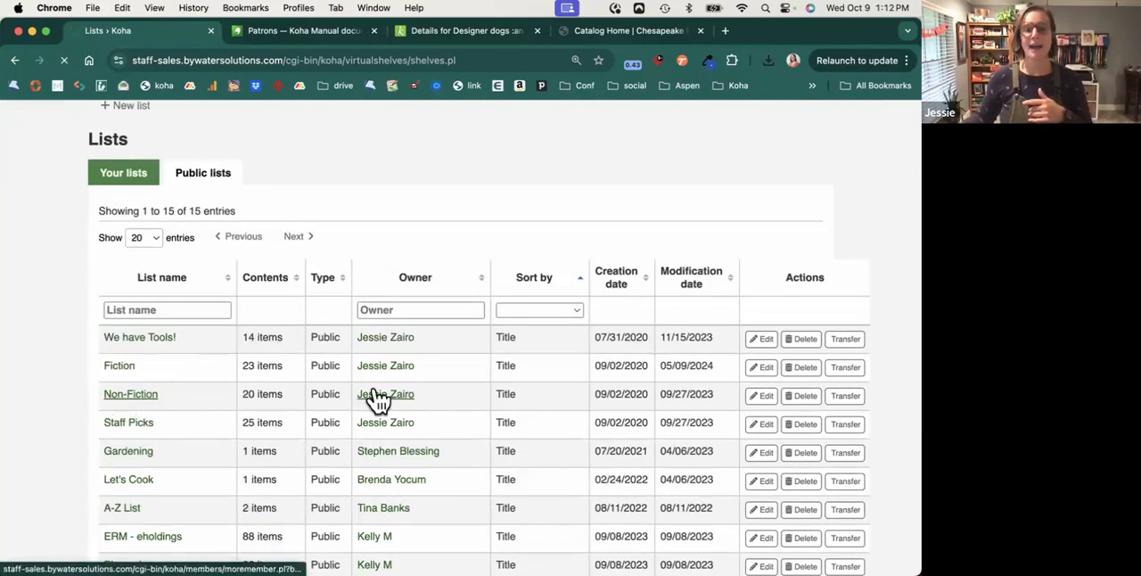
scroll(445, 392, "down", 2)
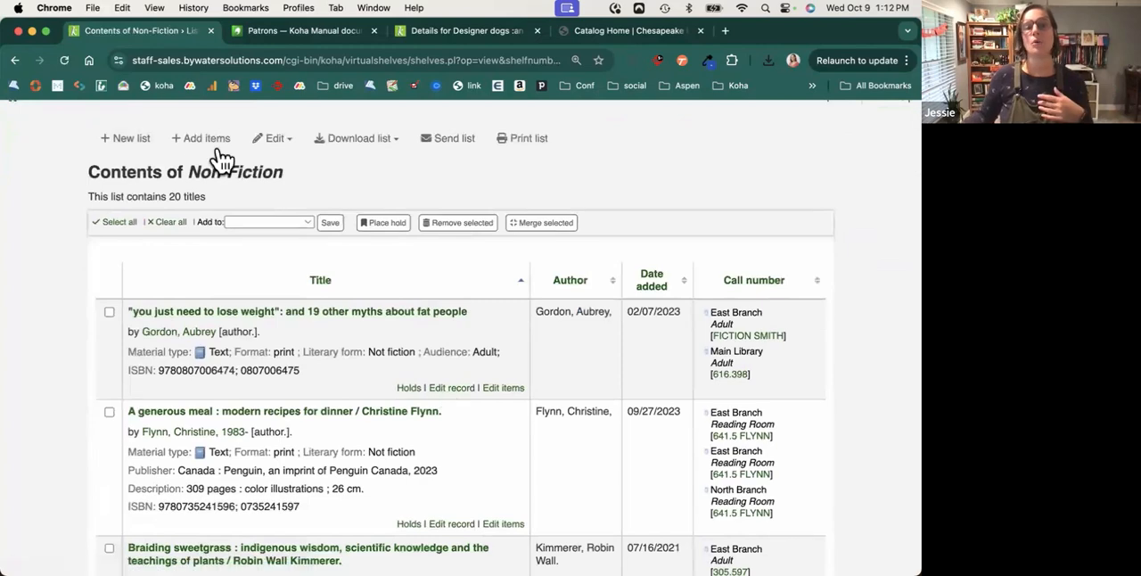
left_click(213, 138)
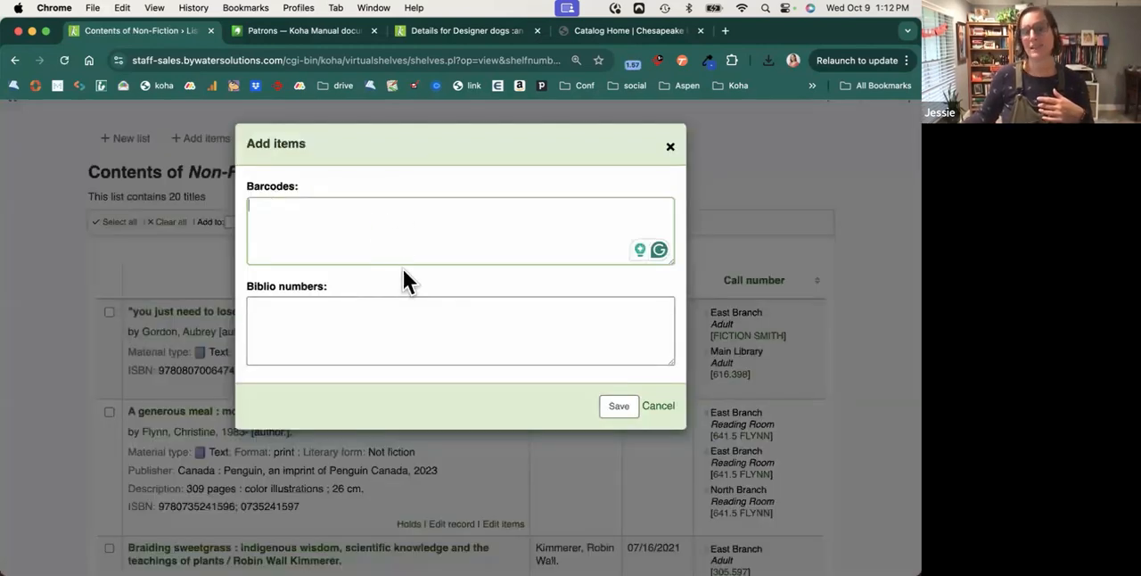
Dismiss the form for adding items to the list and open the Acquisitions module from the home page.
left_click(670, 146)
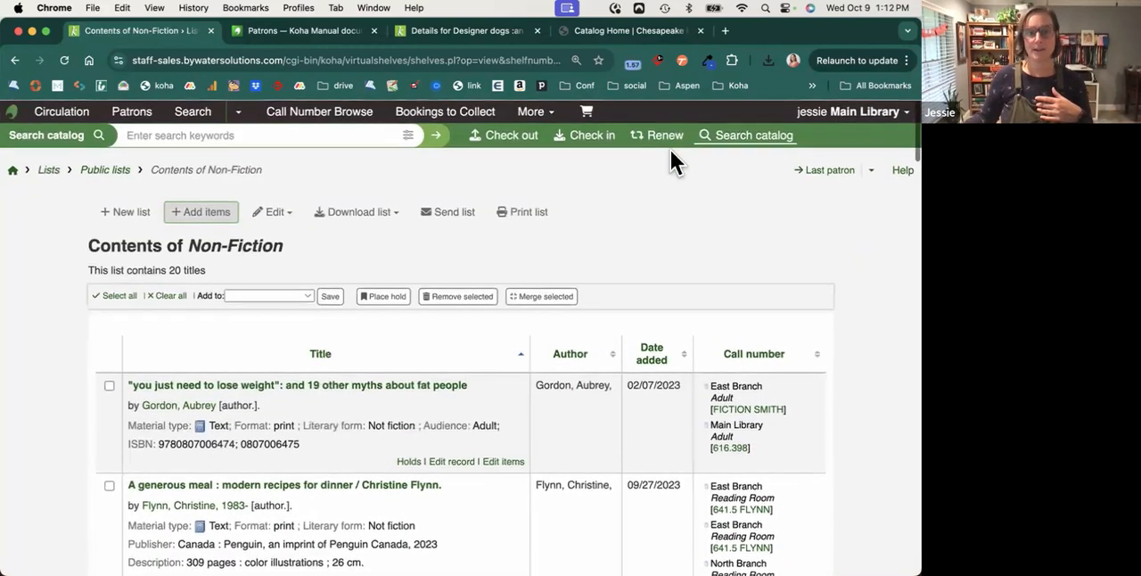
left_click(15, 170)
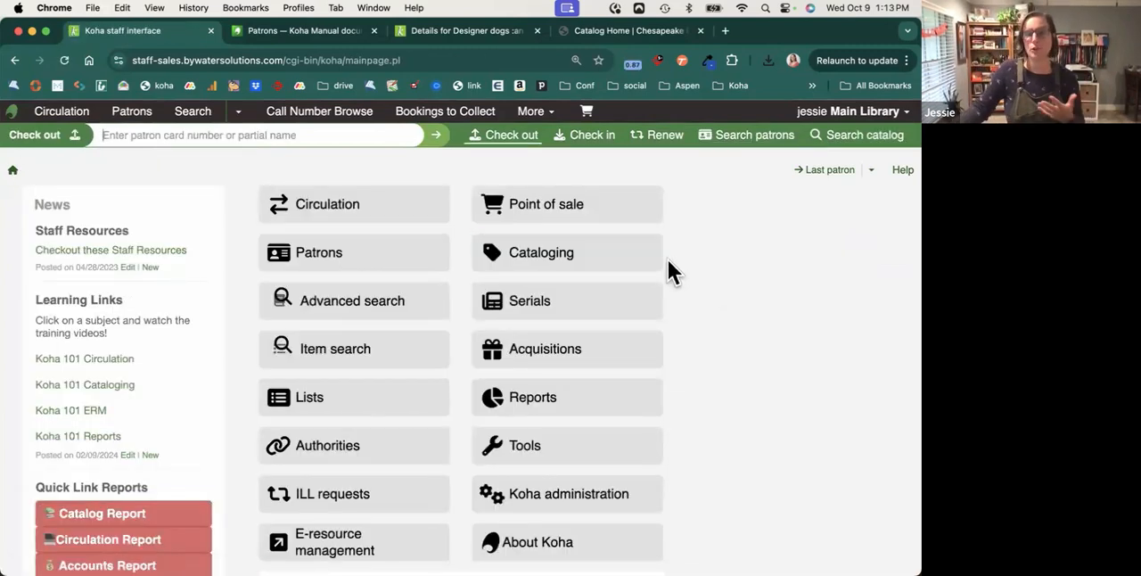
left_click(578, 361)
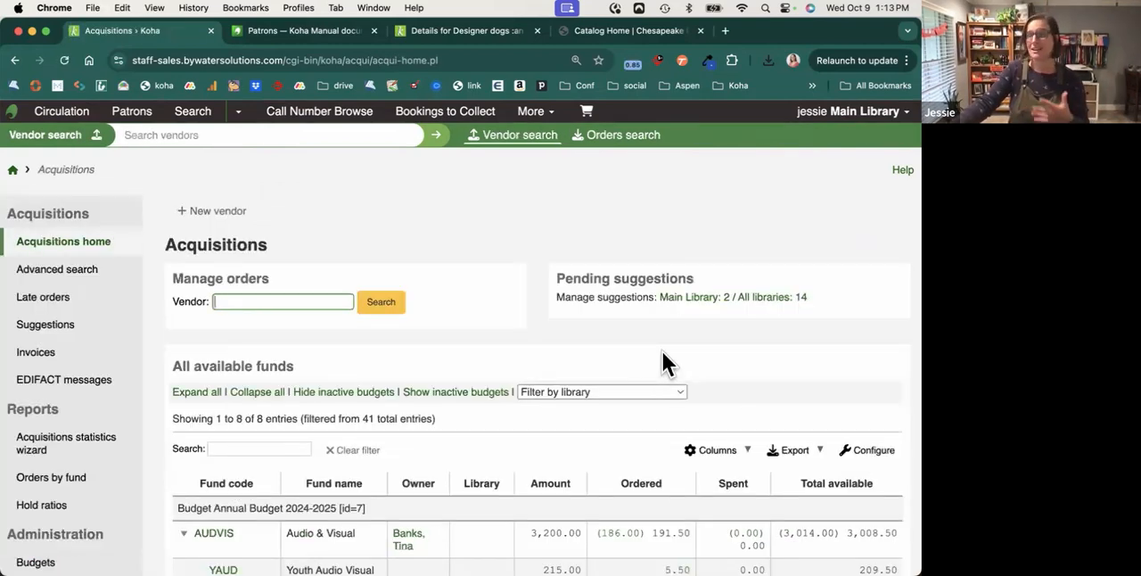
Review the available funds table and bring up the ordered titles charged to the Print Material fund.
scroll(663, 361, "down", 2)
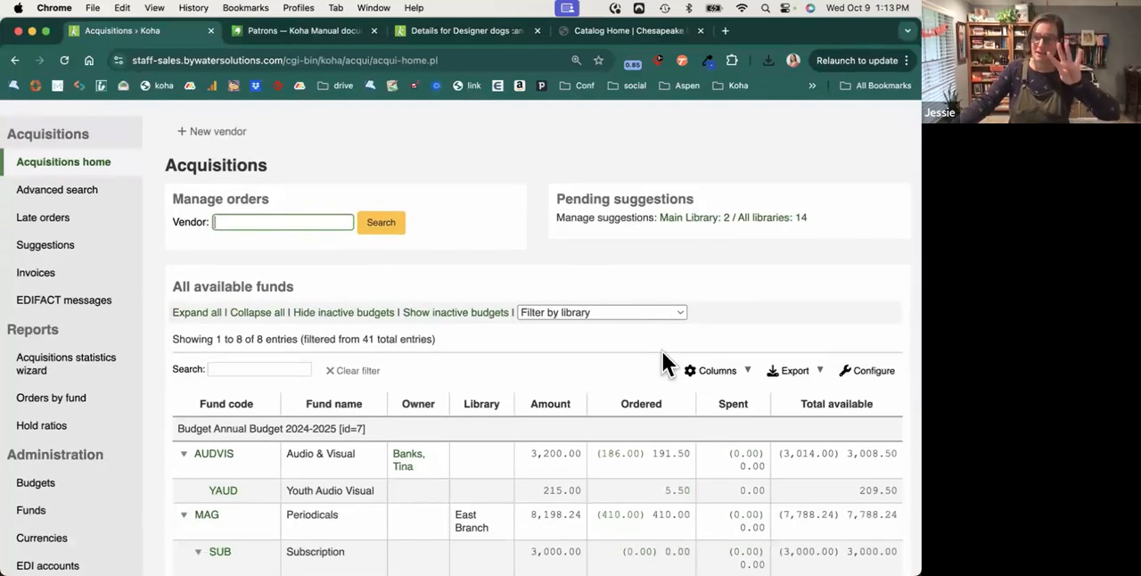
scroll(625, 365, "down", 3)
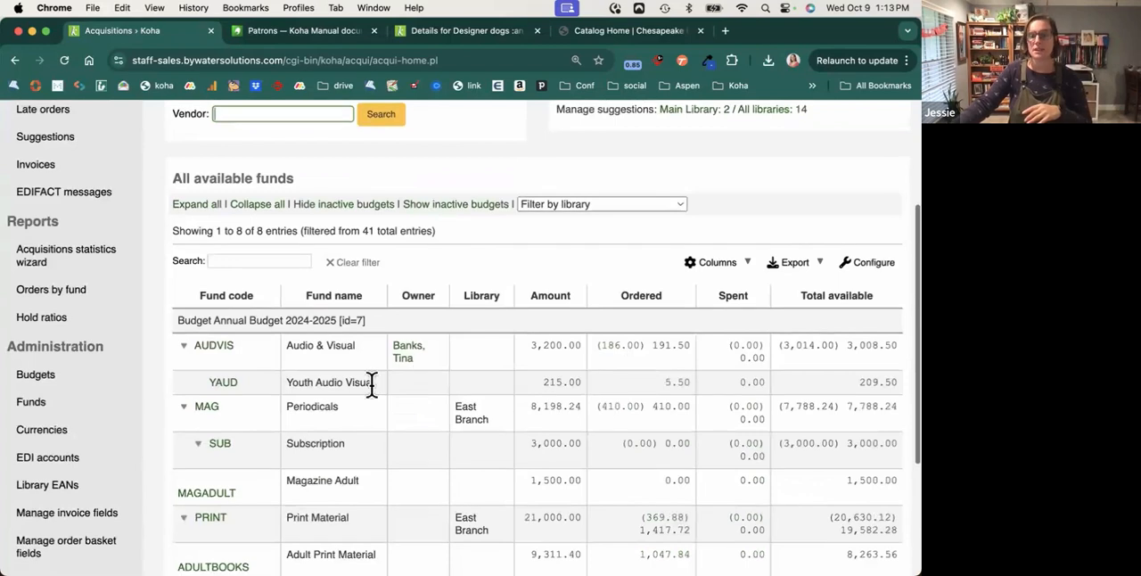
scroll(701, 387, "down", 3)
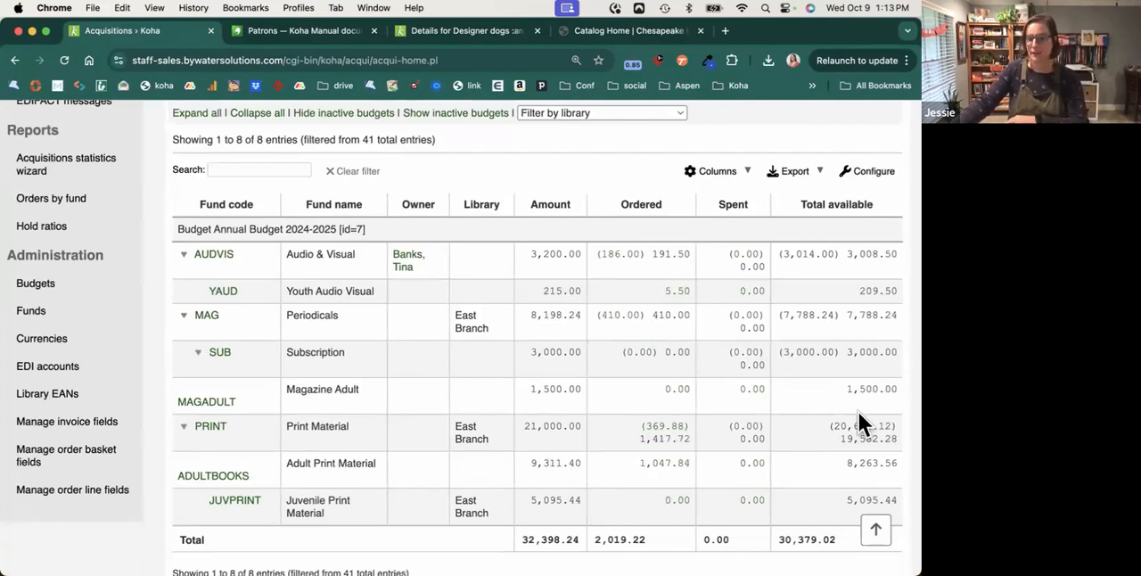
left_click(671, 428)
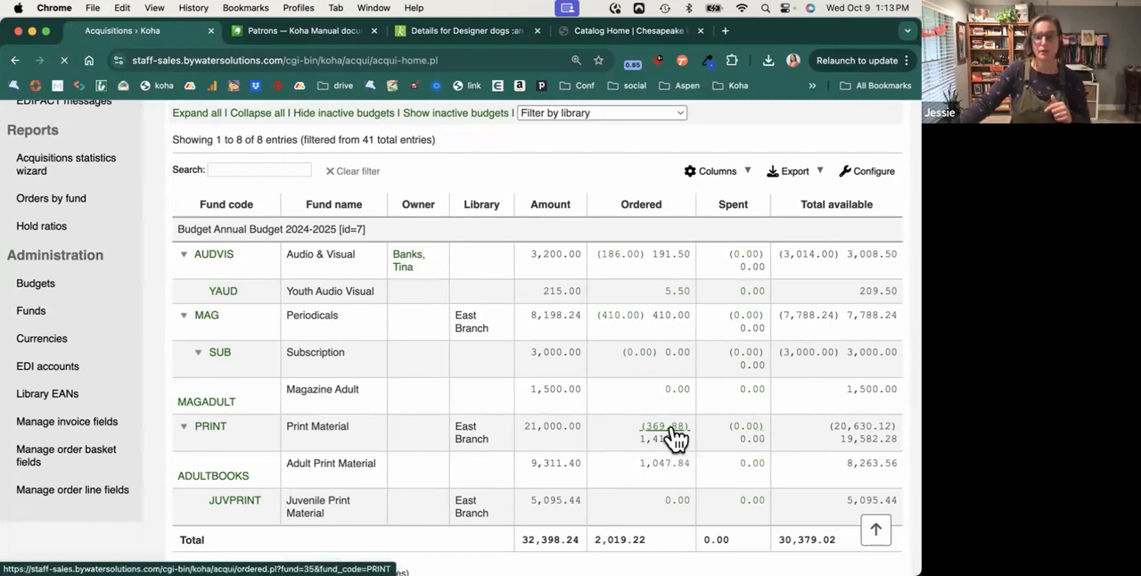
scroll(324, 308, "down", 3)
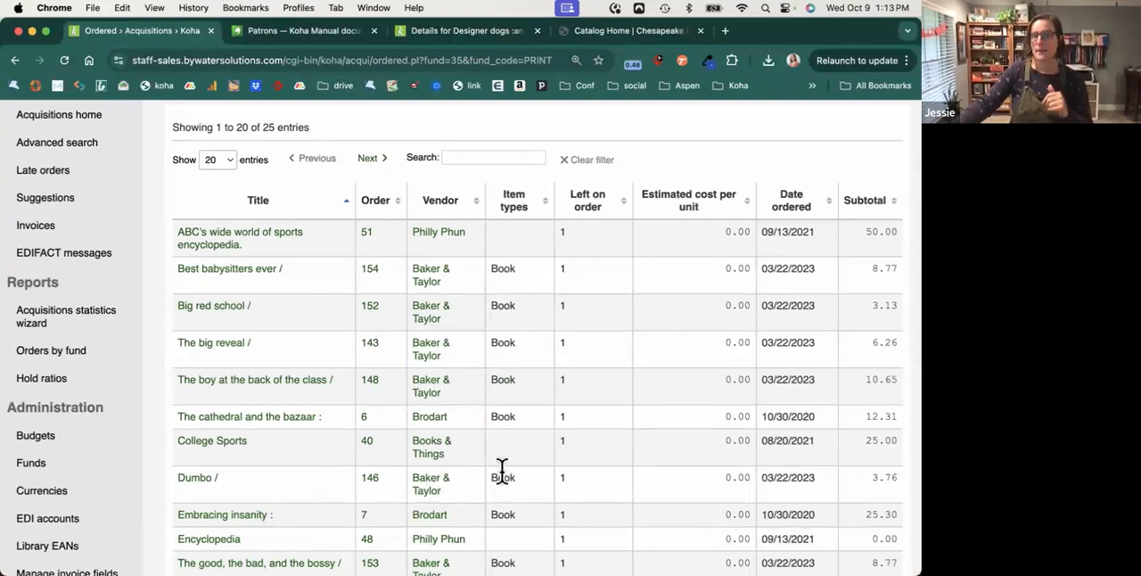
Open the College Sports record from the fund's orders and examine its acquisition details and record summary.
left_click(225, 443)
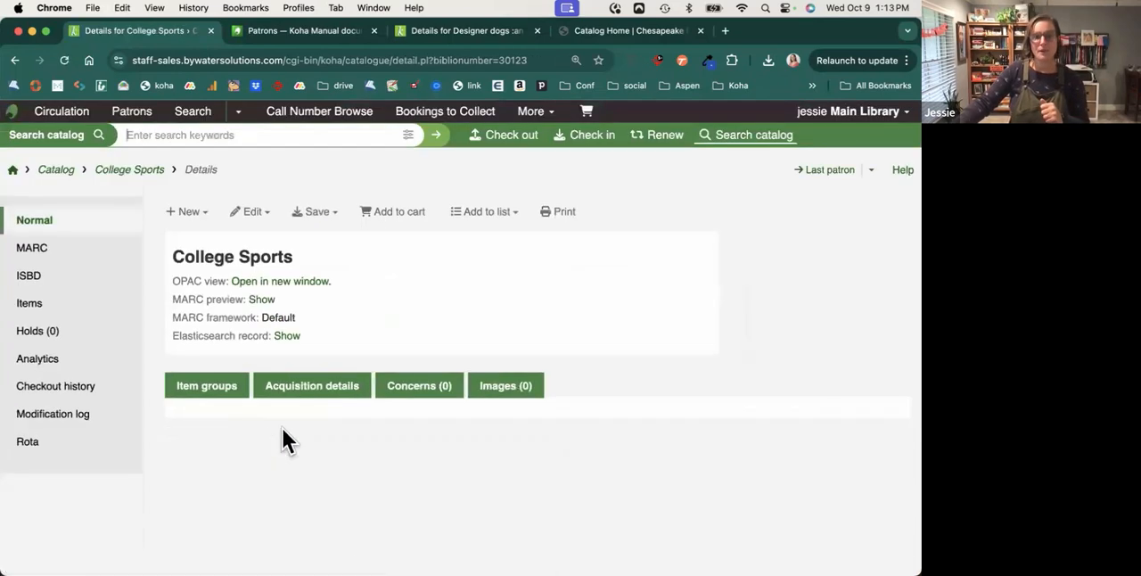
left_click(300, 386)
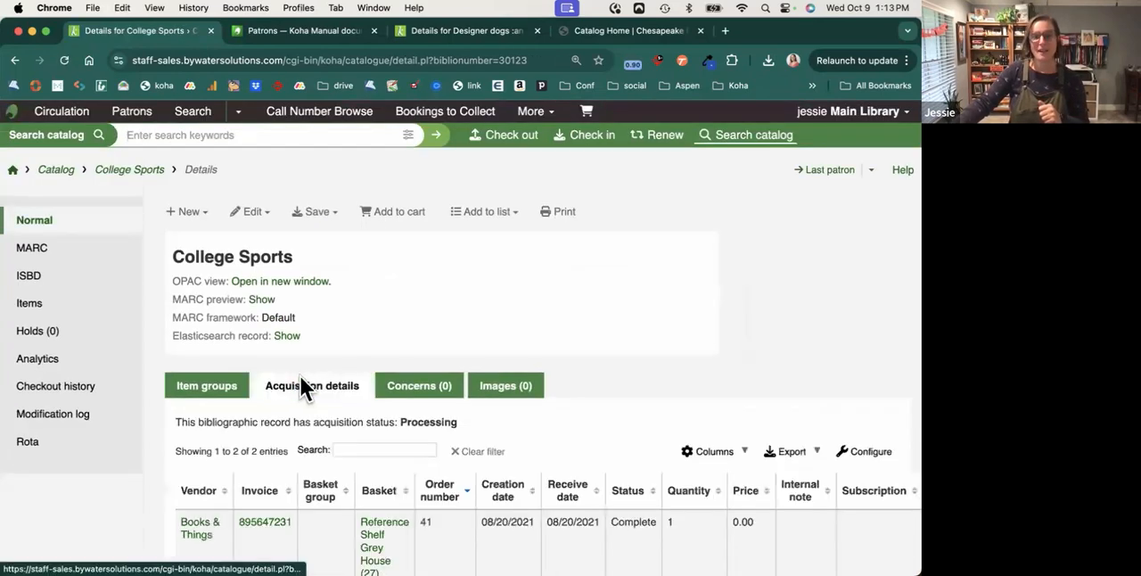
scroll(386, 391, "down", 1)
scroll(384, 391, "down", 2)
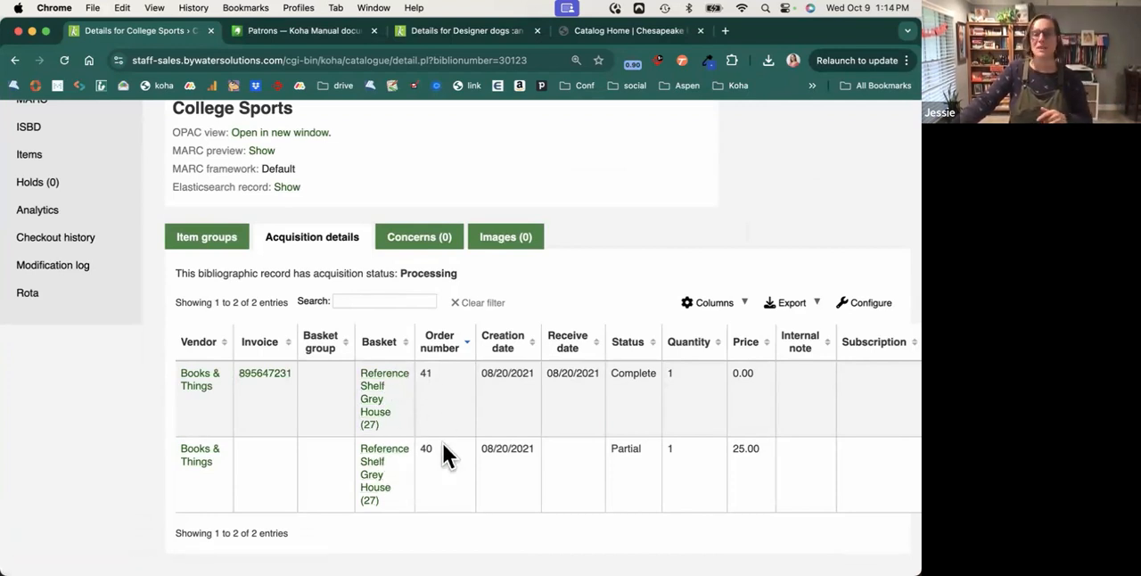
scroll(441, 445, "right", 1)
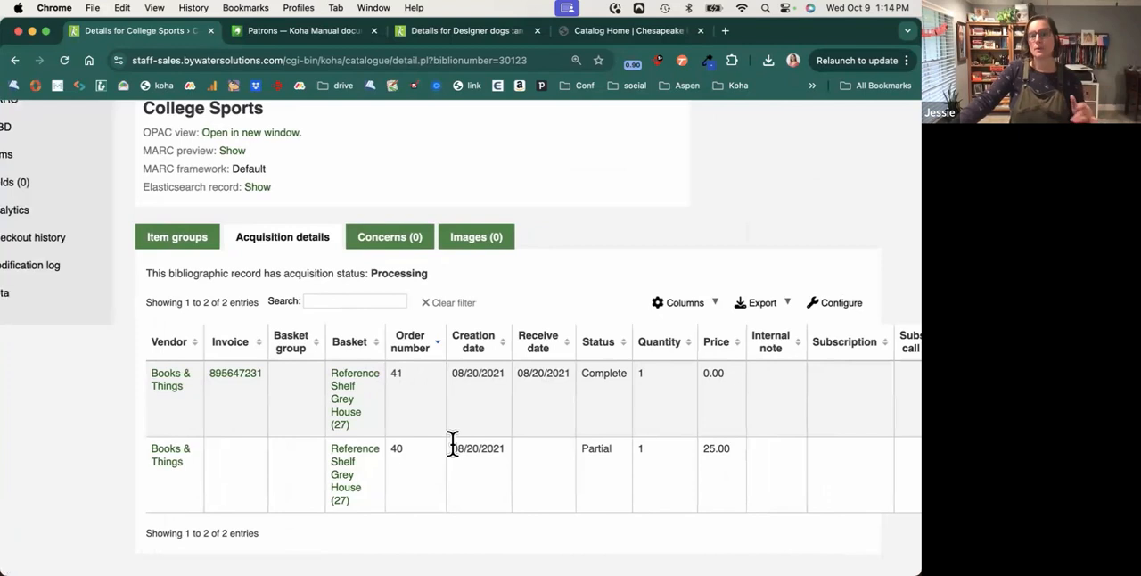
scroll(453, 443, "left", 1)
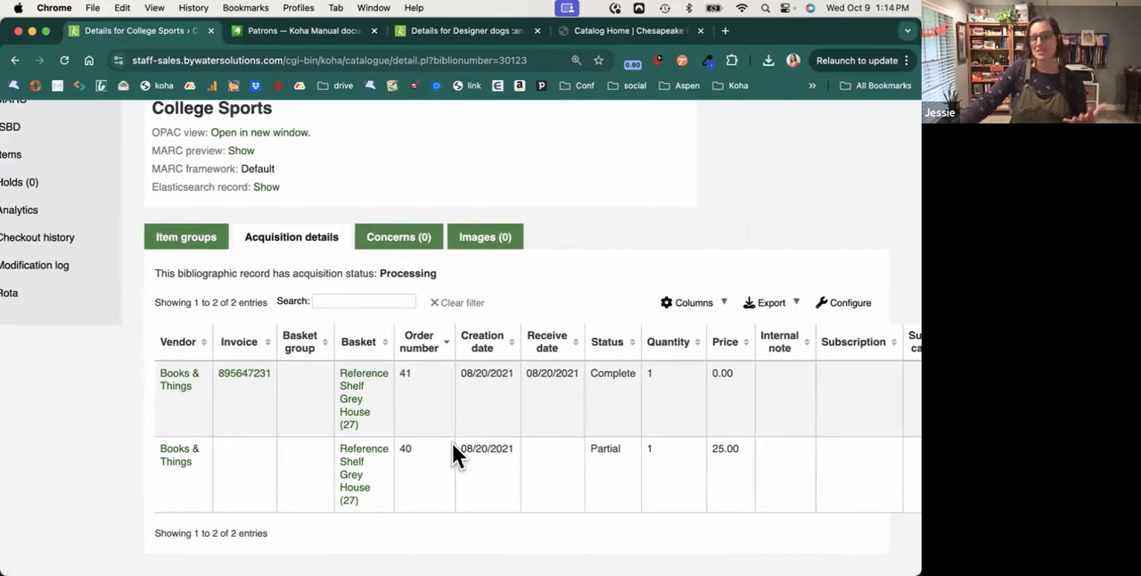
scroll(452, 443, "up", 3)
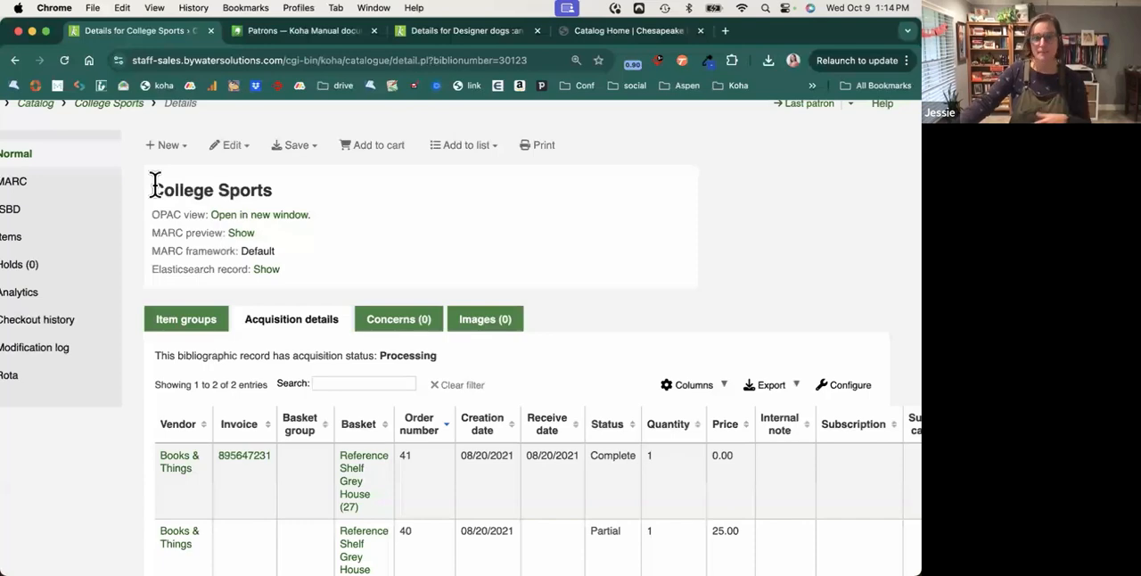
left_click_drag(154, 182, 326, 285)
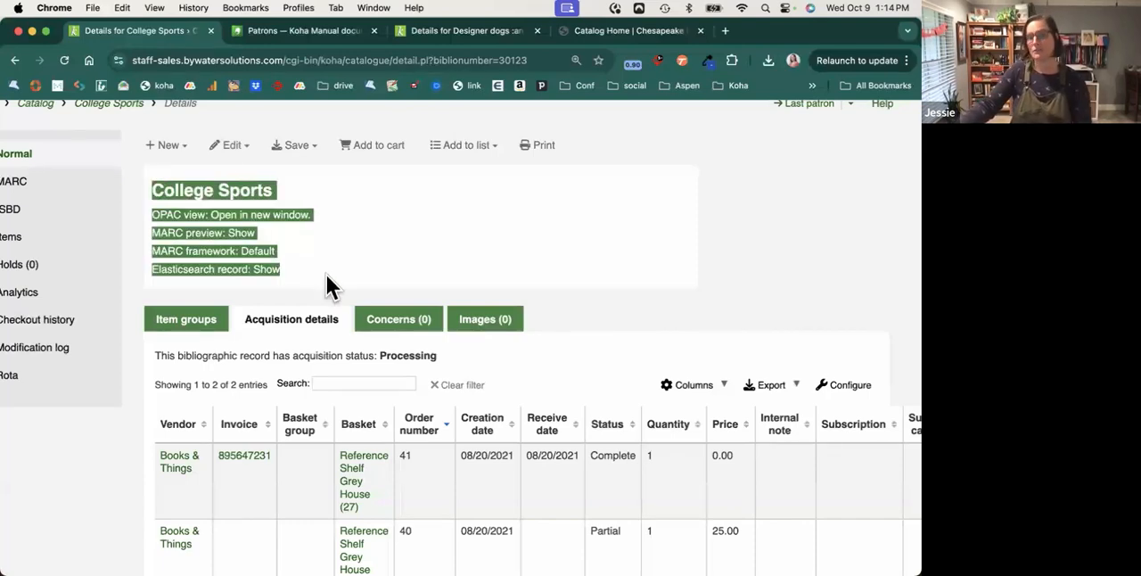
Return to the Acquisitions home page, search for all vendors without a name filter, and look through the vendor list.
left_click(15, 61)
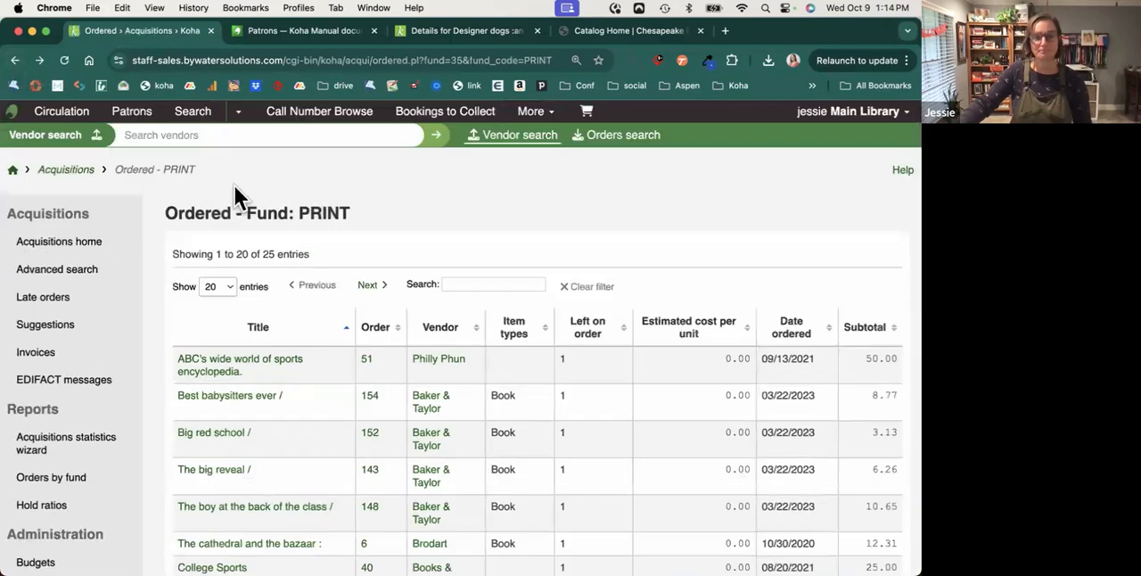
left_click(77, 170)
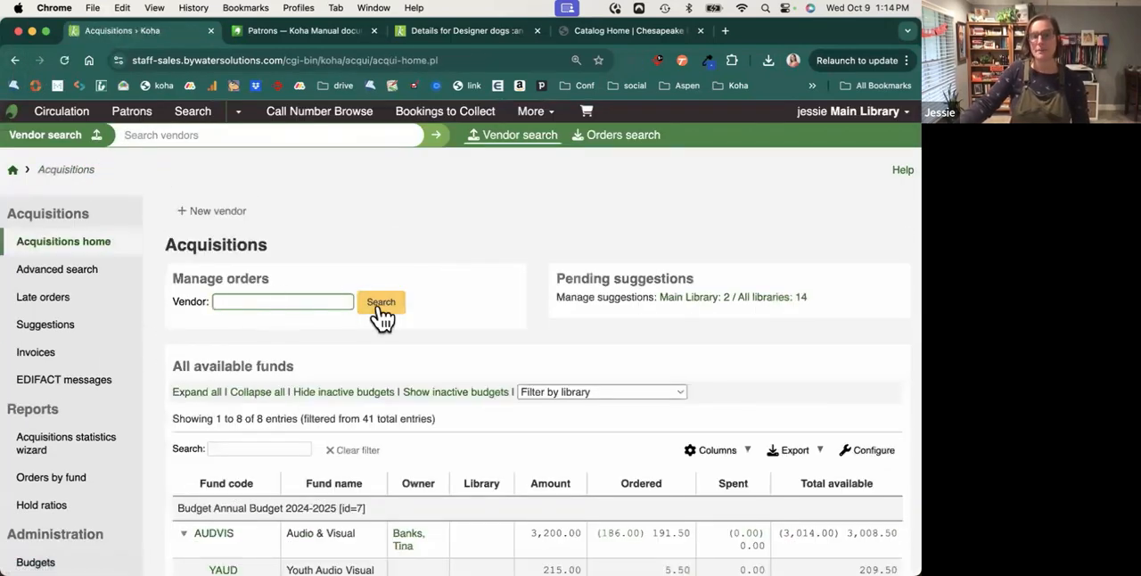
left_click(381, 303)
scroll(381, 317, "down", 2)
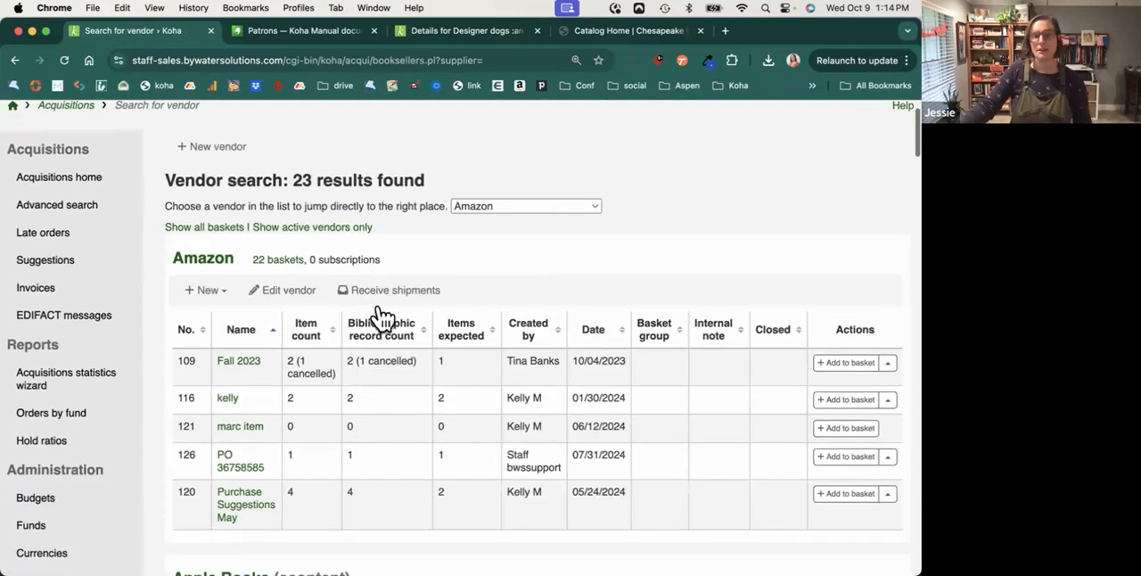
scroll(381, 317, "down", 4)
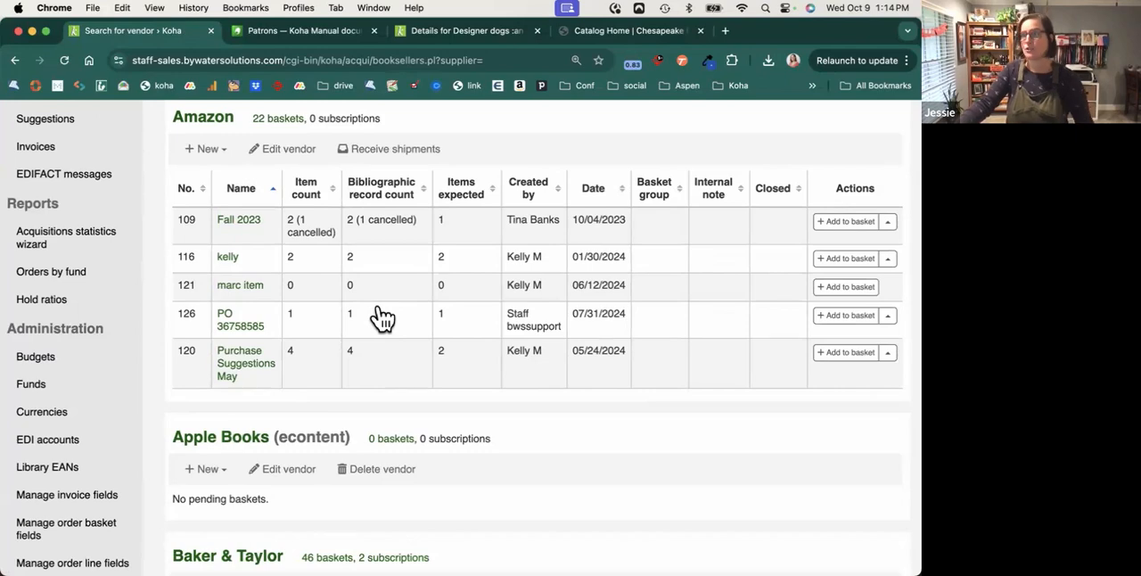
scroll(381, 317, "down", 4)
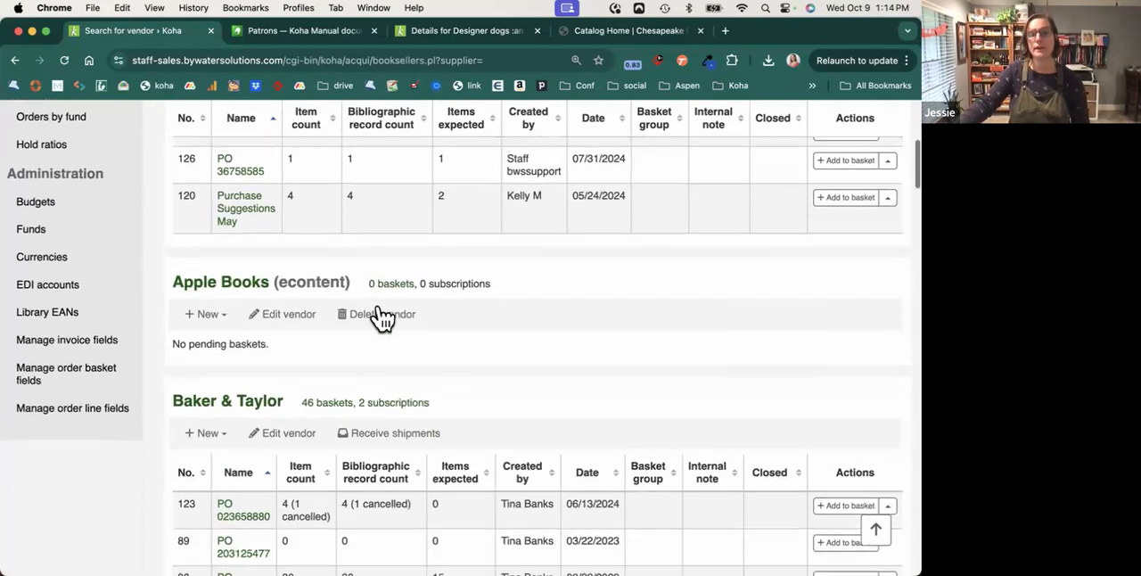
scroll(379, 317, "down", 3)
Open the Baker & Taylor vendor page and examine its vendor details, contacts and the contacts' acquisitions options.
left_click(234, 279)
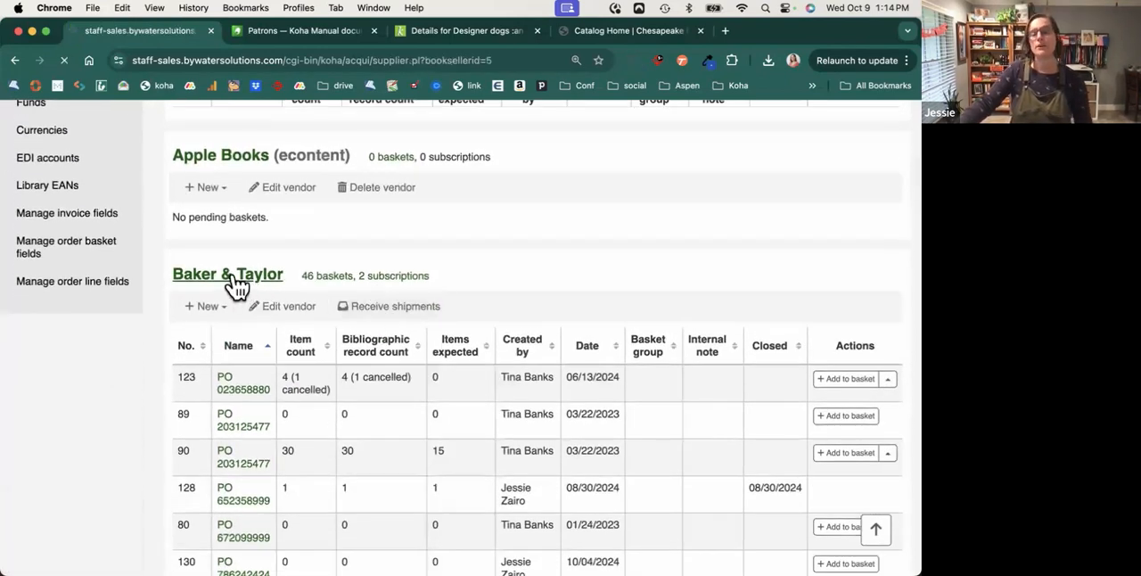
scroll(300, 281, "down", 3)
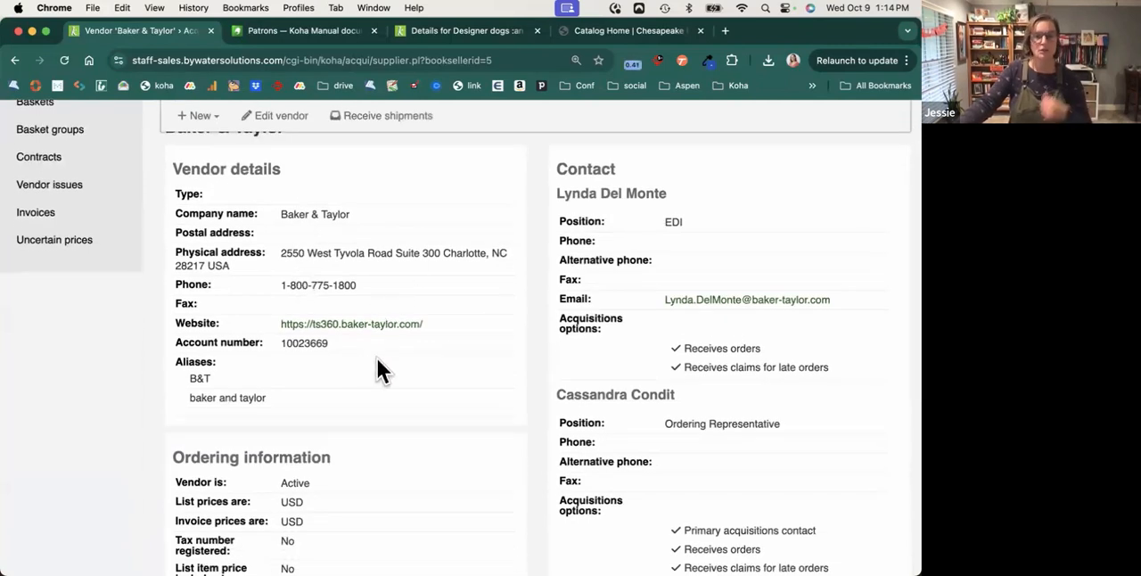
scroll(377, 361, "down", 2)
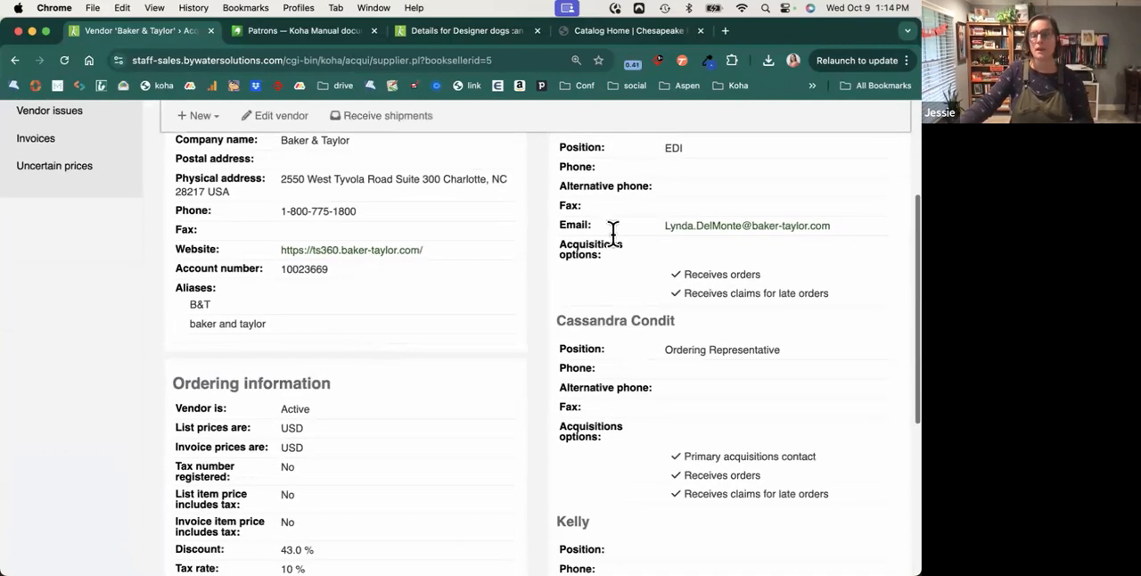
scroll(656, 387, "up", 3)
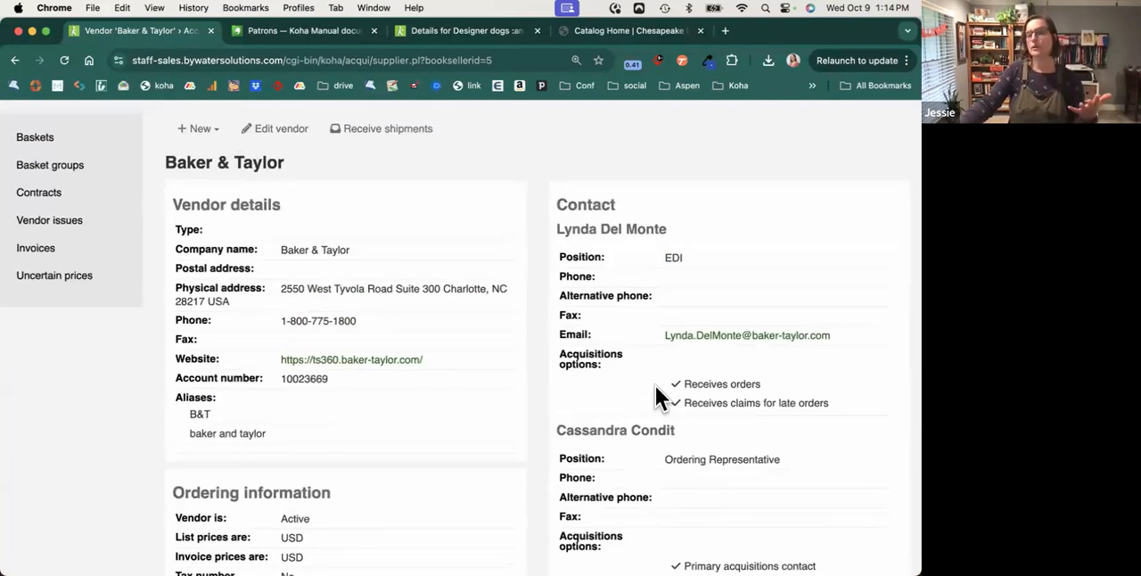
scroll(655, 386, "down", 2)
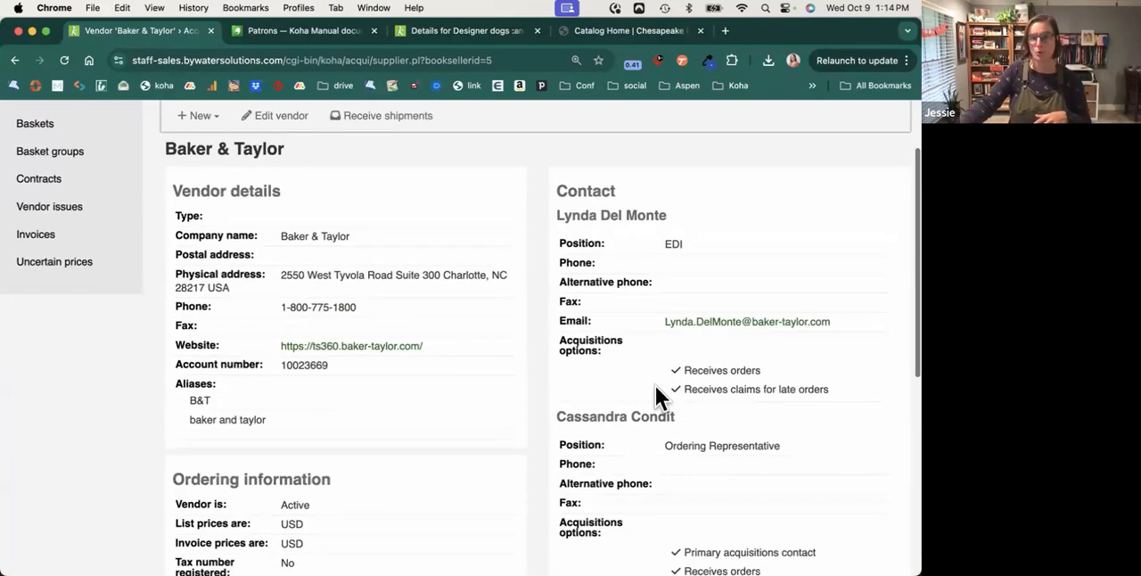
scroll(653, 351, "down", 10)
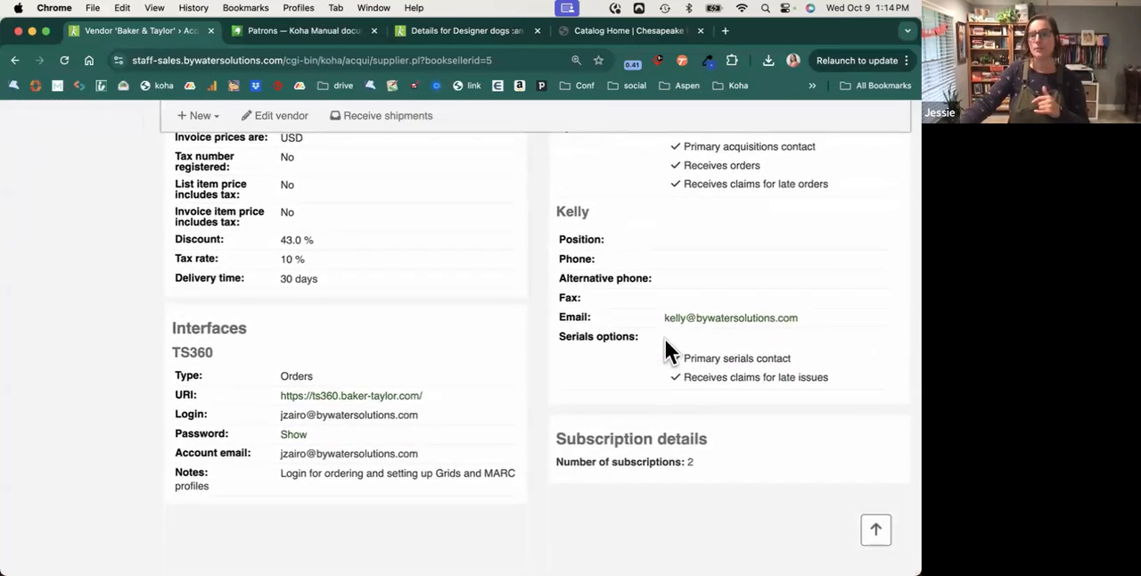
triple_click(754, 164)
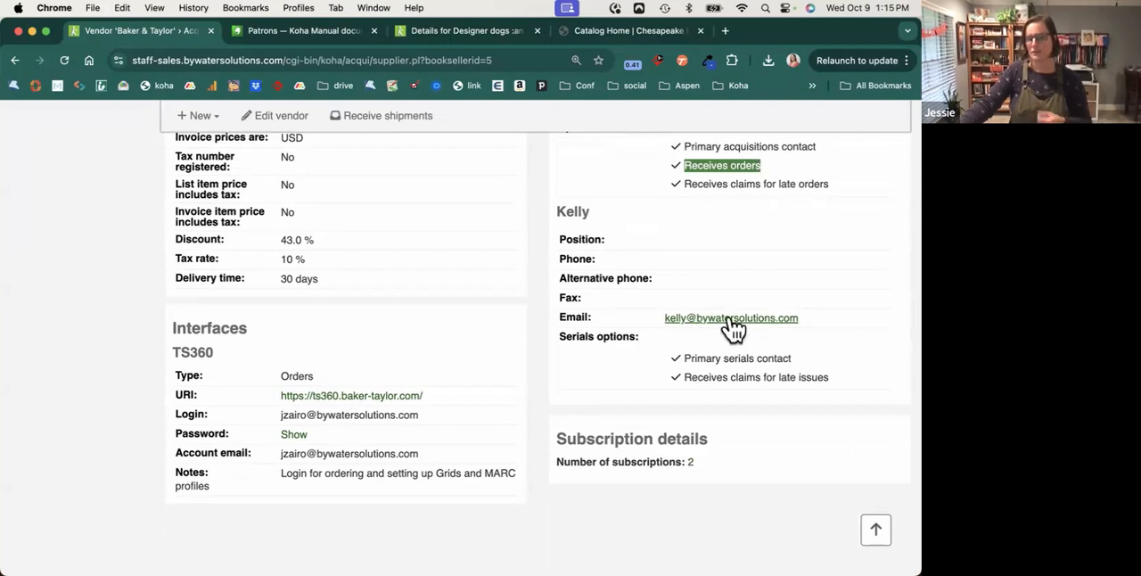
Examine the vendor's ordering information and the TS360 interface details.
scroll(381, 296, "up", 3)
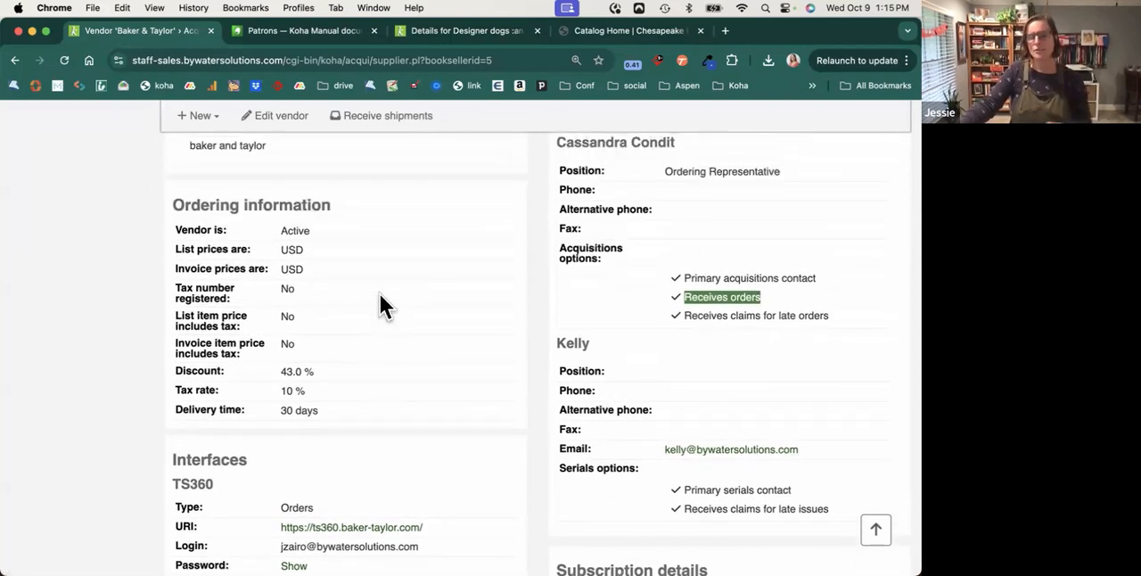
scroll(380, 294, "down", 1)
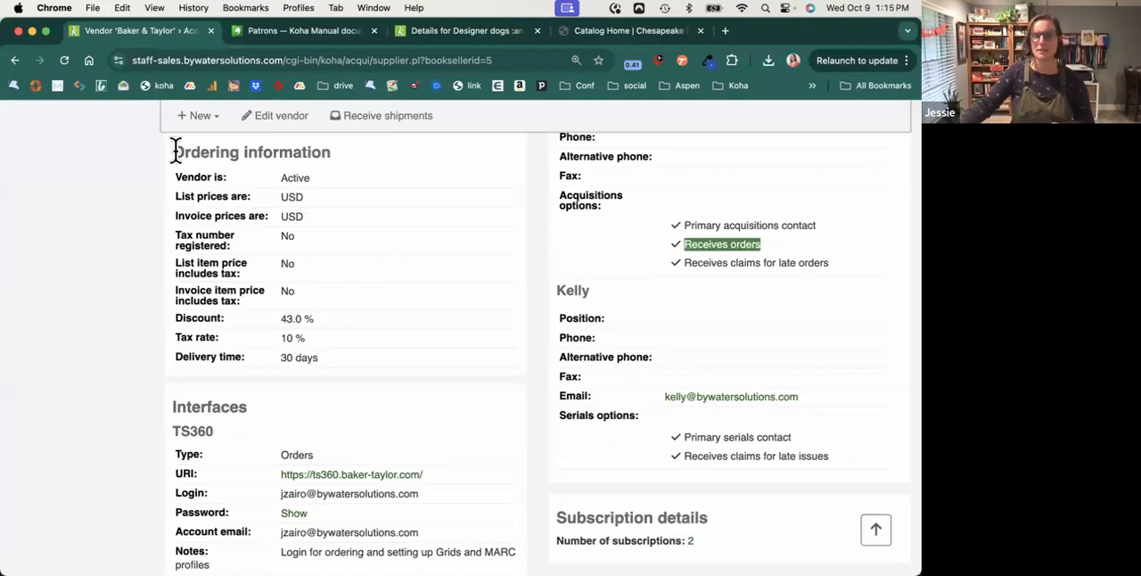
left_click_drag(175, 151, 330, 153)
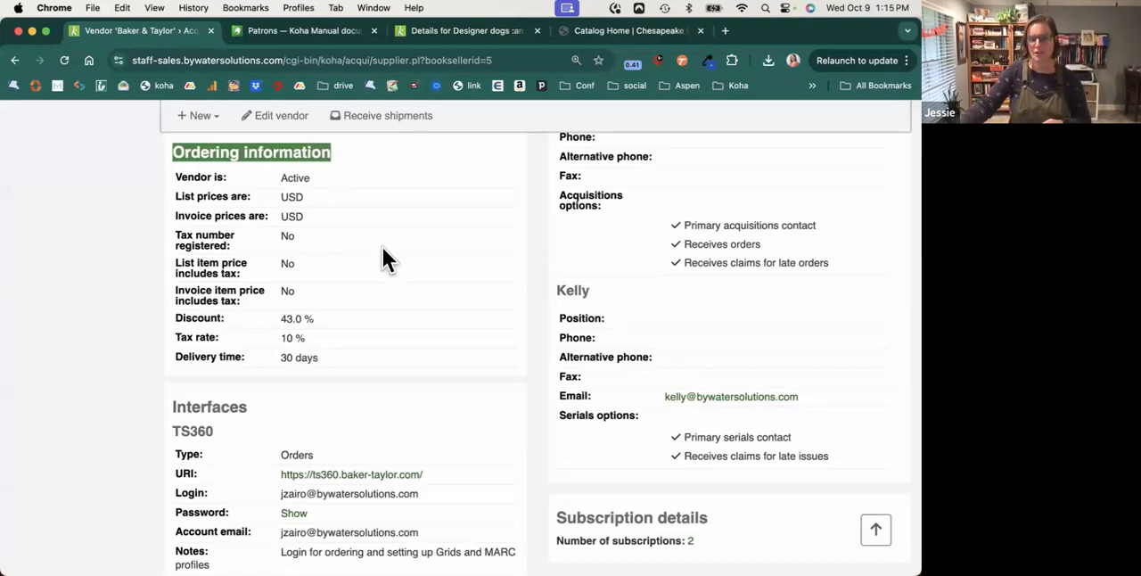
scroll(383, 258, "down", 2)
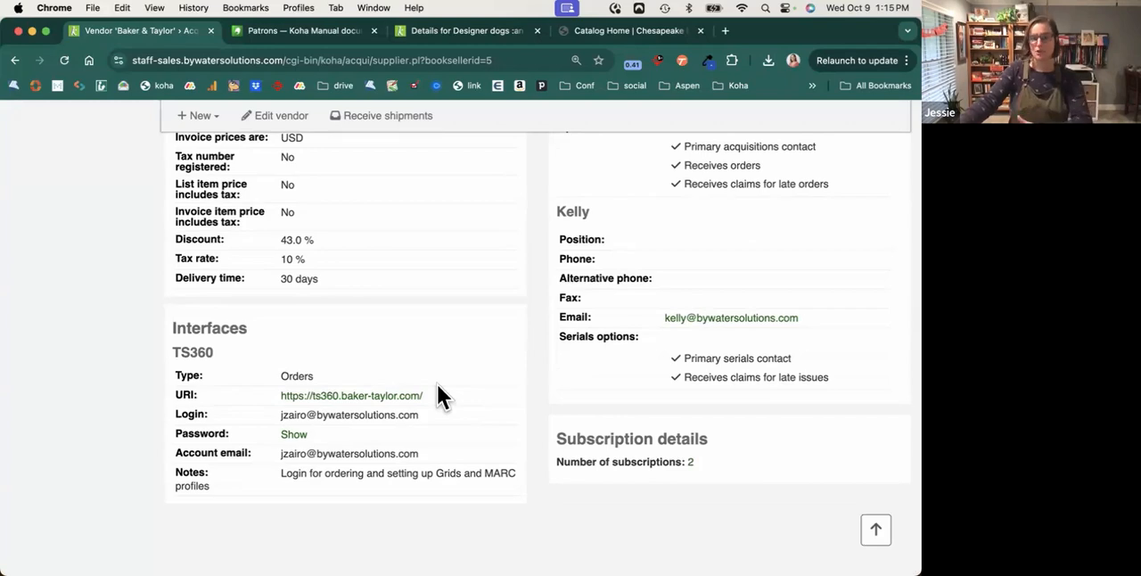
Show Baker & Taylor's baskets, open the first basket in the list, and review its general information and orders.
left_click(873, 531)
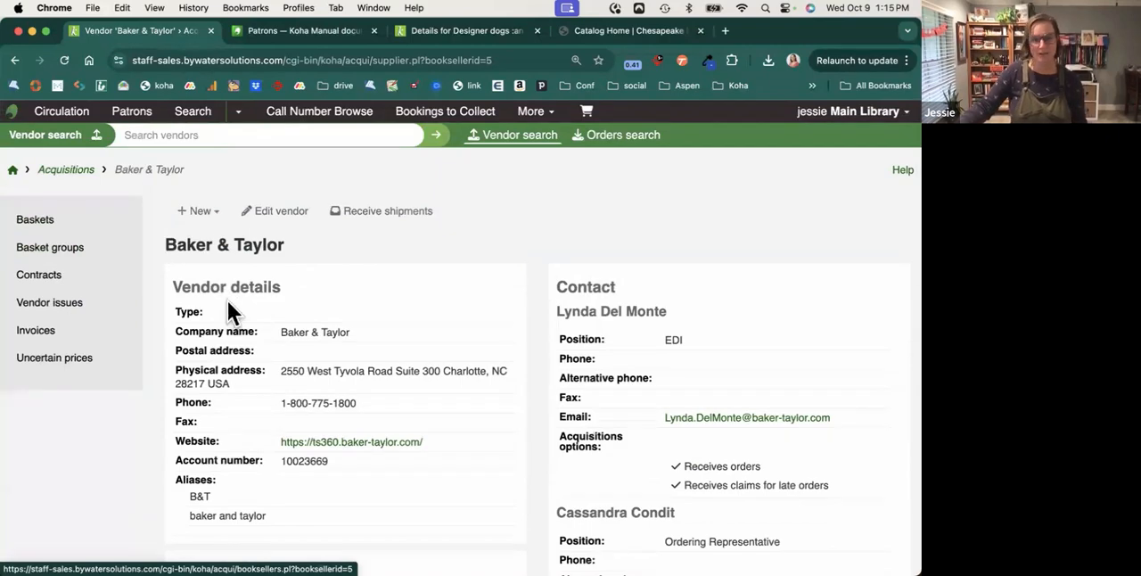
left_click(41, 223)
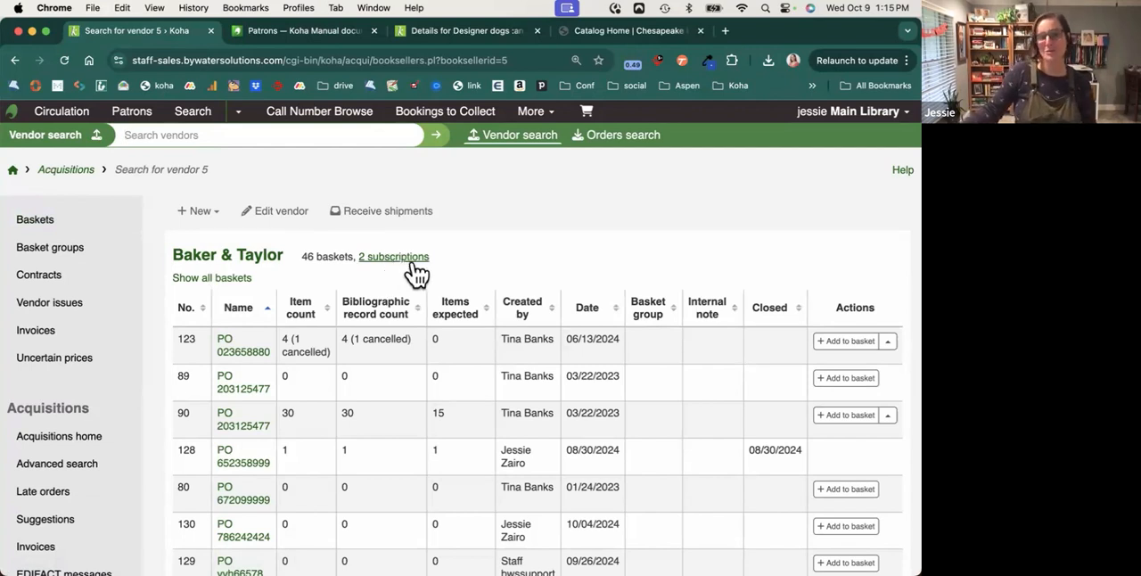
left_click(237, 353)
scroll(395, 327, "down", 2)
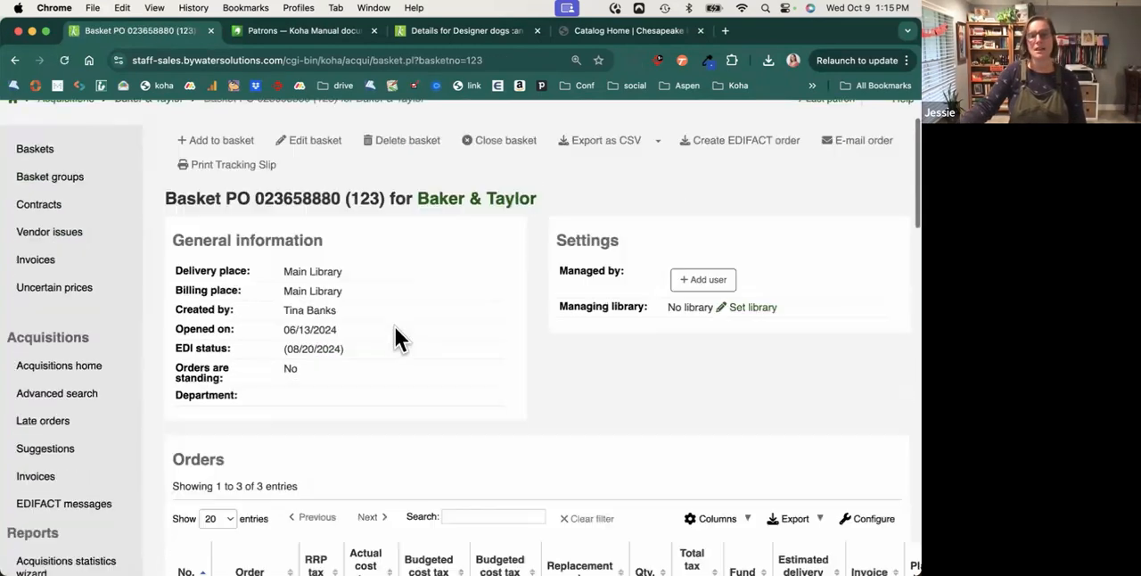
scroll(395, 328, "down", 8)
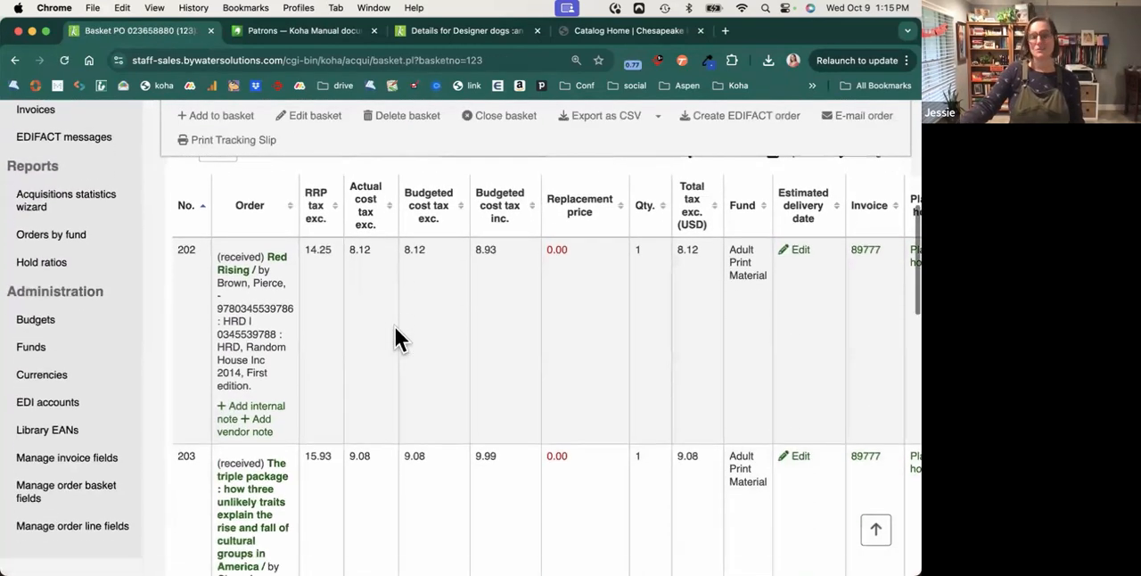
Read through the basket's order lines down to the totals and return to its general information.
scroll(395, 327, "down", 6)
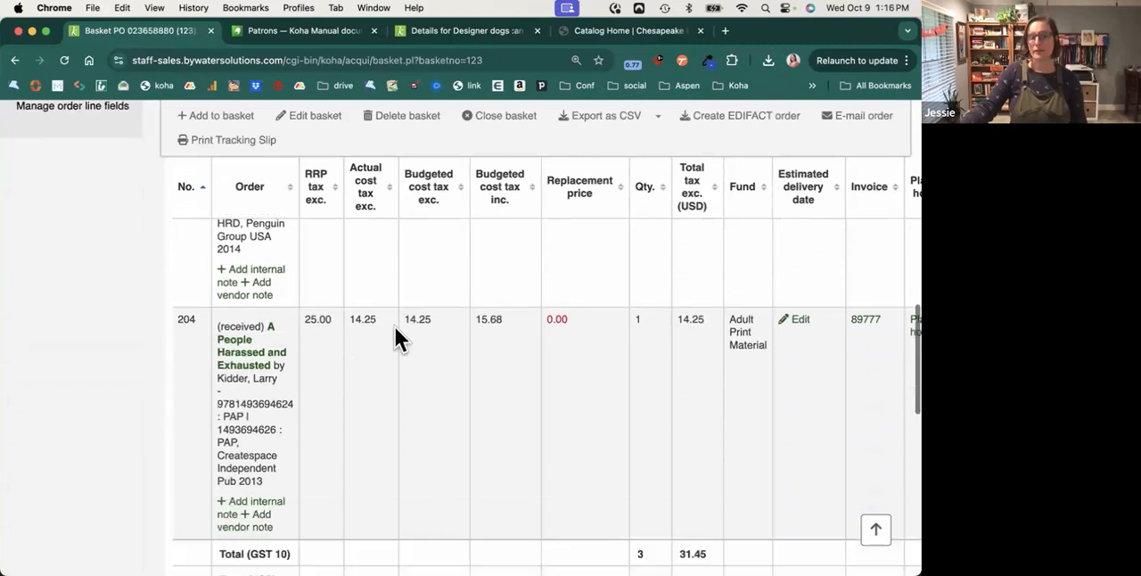
scroll(395, 327, "down", 3)
scroll(395, 327, "up", 6)
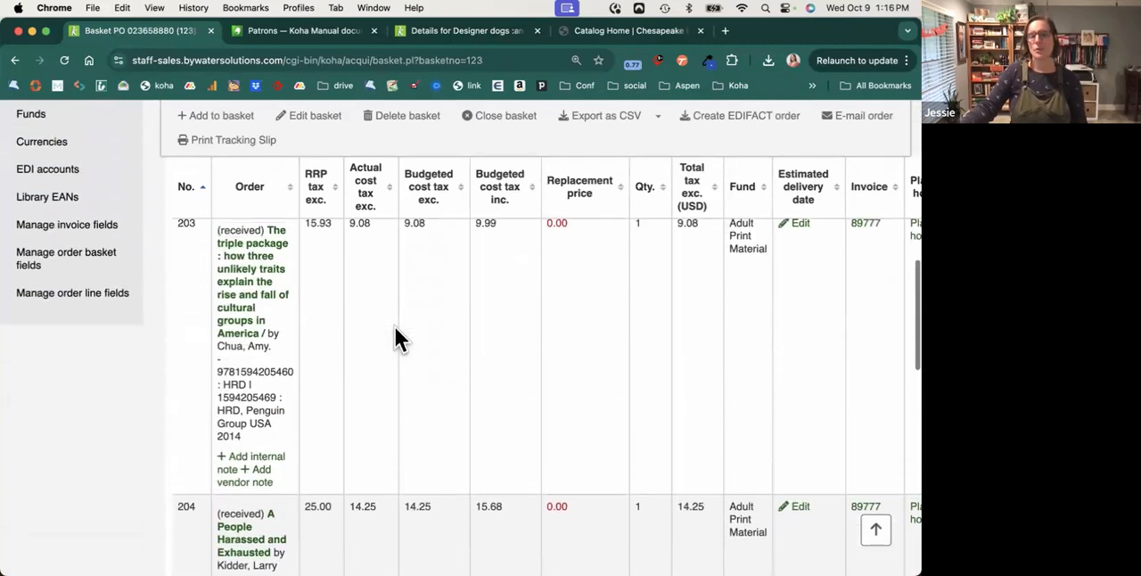
scroll(395, 327, "up", 6)
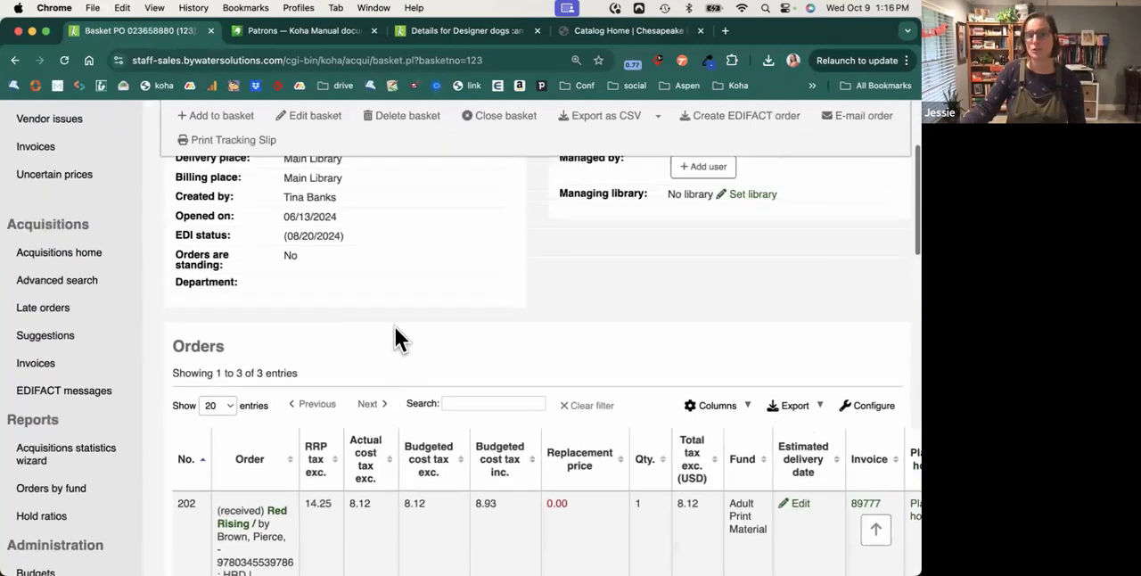
scroll(395, 327, "up", 5)
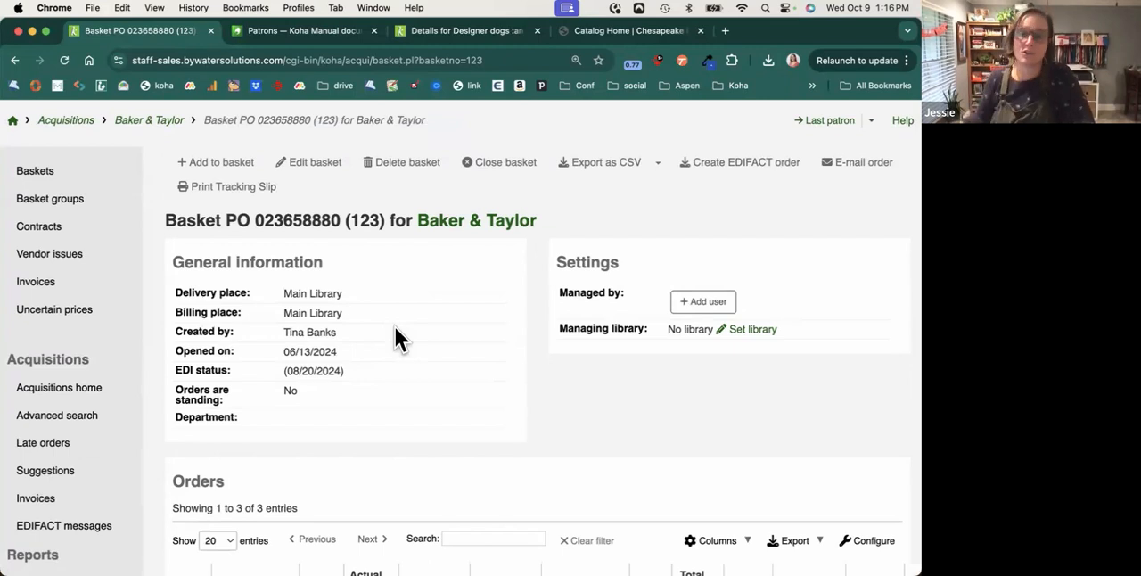
Display the options for adding an order to the basket, review them, and close them without choosing one.
left_click(208, 162)
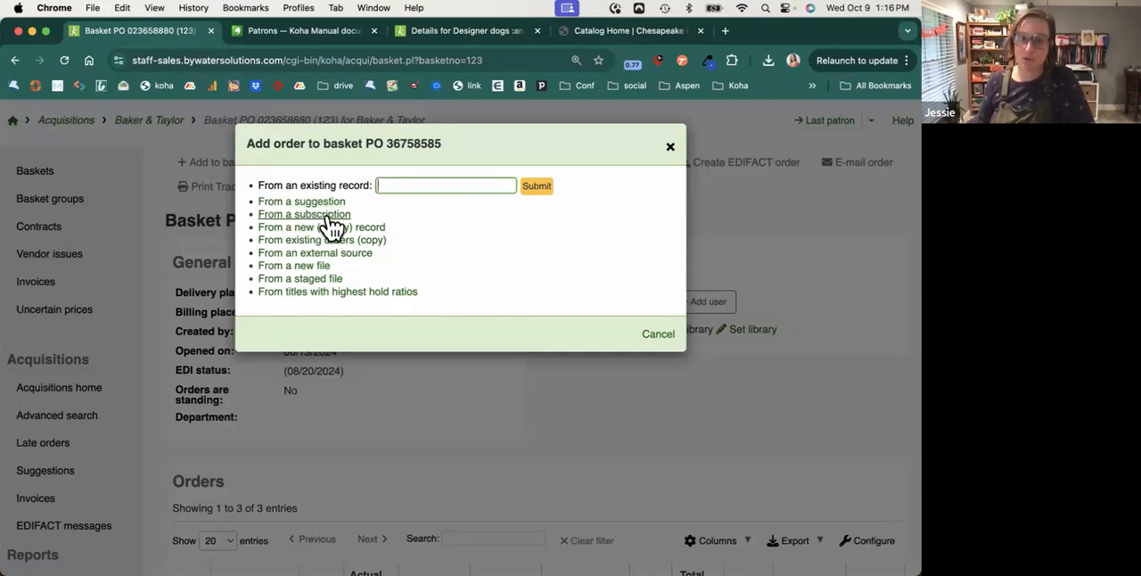
left_click(671, 146)
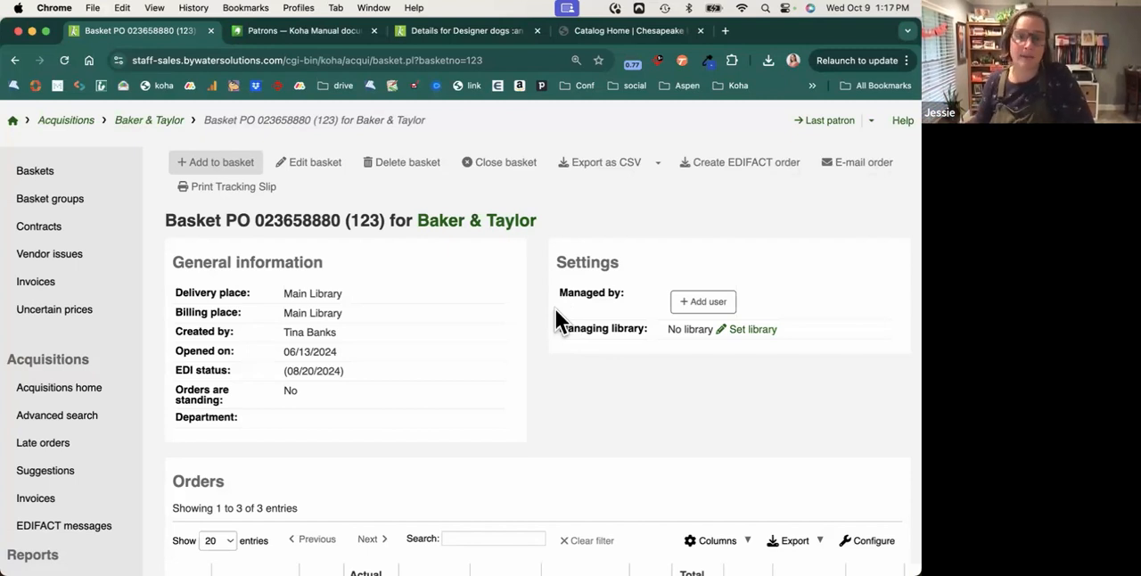
scroll(556, 309, "up", 2)
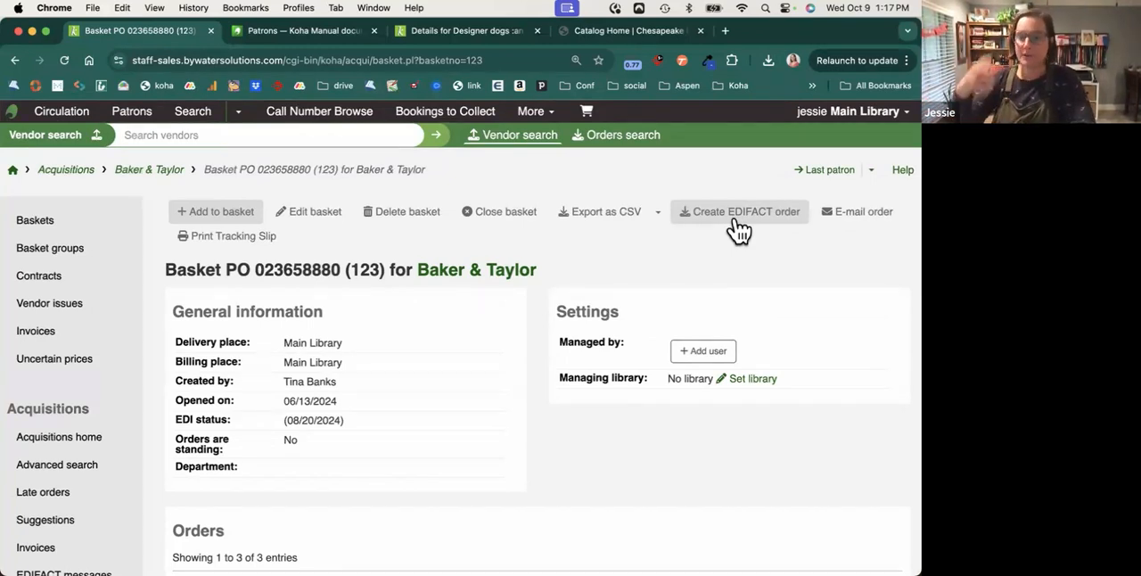
Search for all vendors from the Acquisitions home page and show the baskets of the vendor Amazon.
left_click(78, 171)
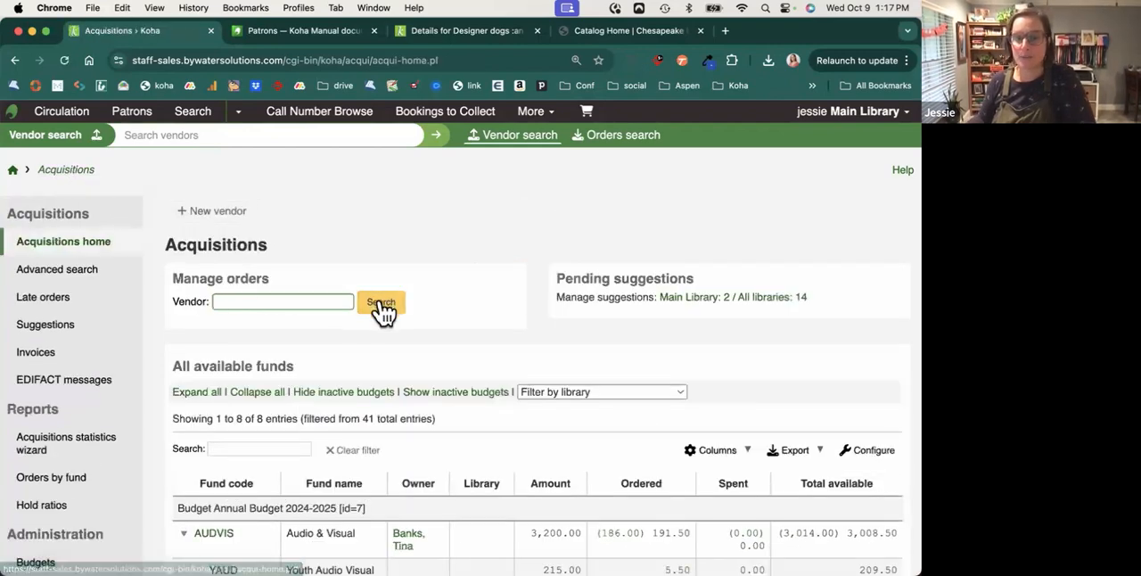
left_click(381, 304)
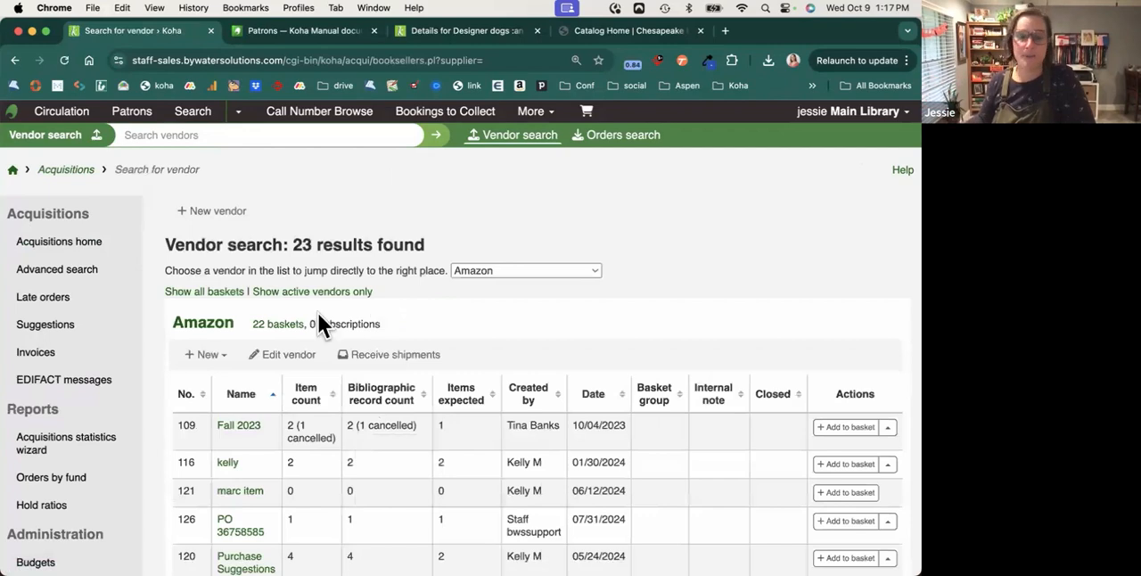
left_click(221, 326)
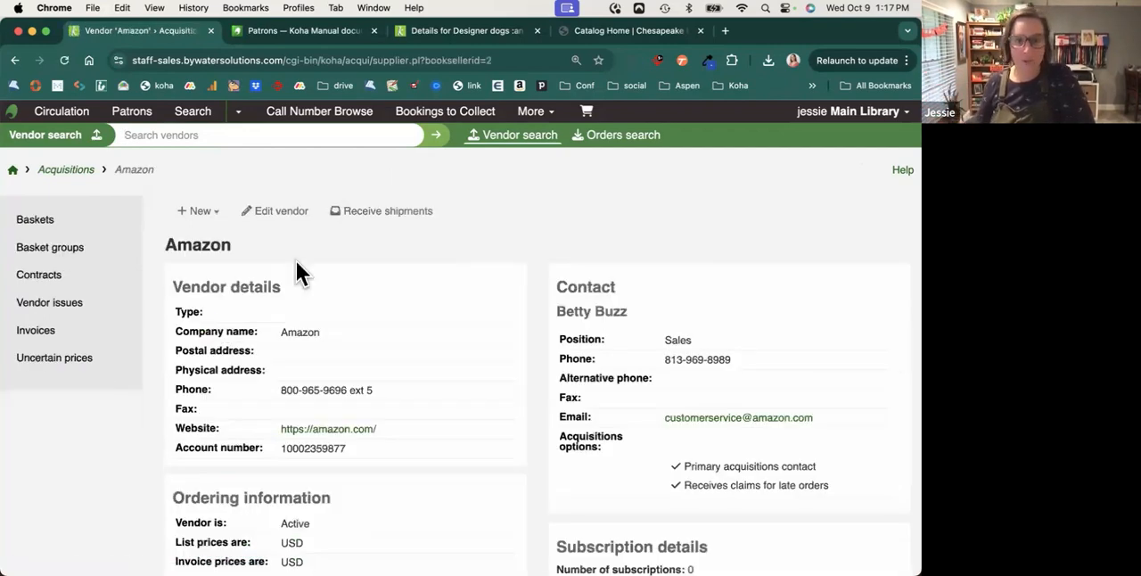
left_click(80, 226)
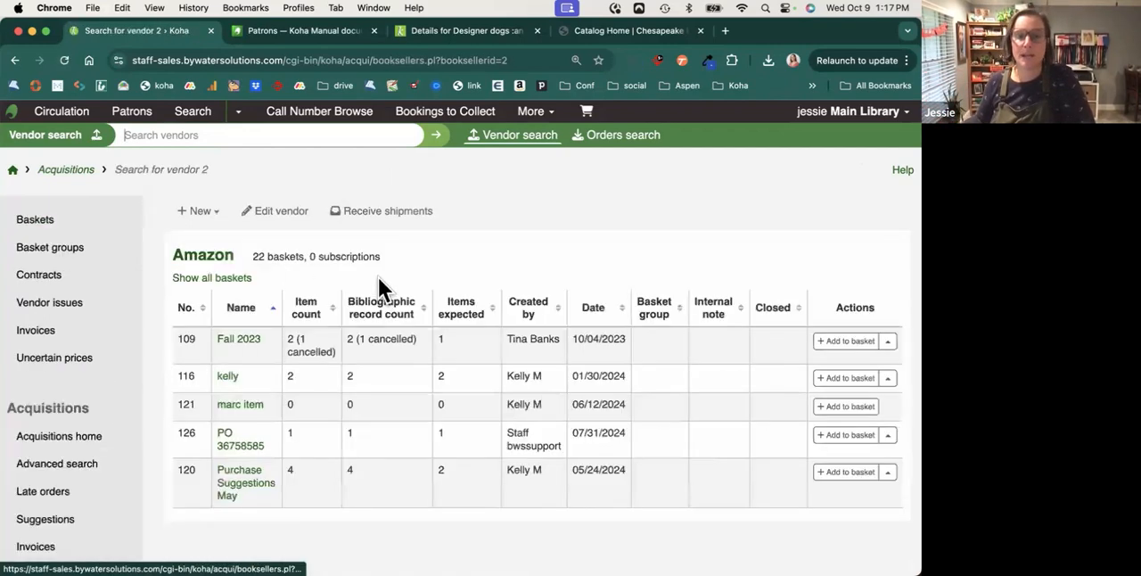
Go to receiving shipments for Amazon, open the invoice received 03/21/2023, and examine its receipt summary and totals.
left_click(392, 216)
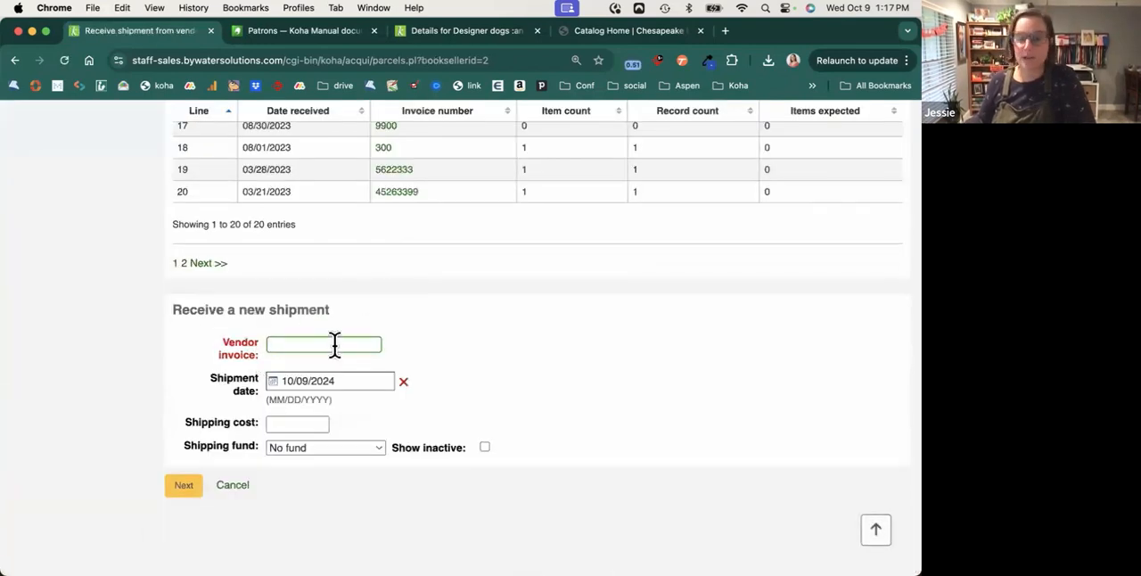
left_click(397, 193)
scroll(364, 472, "down", 3)
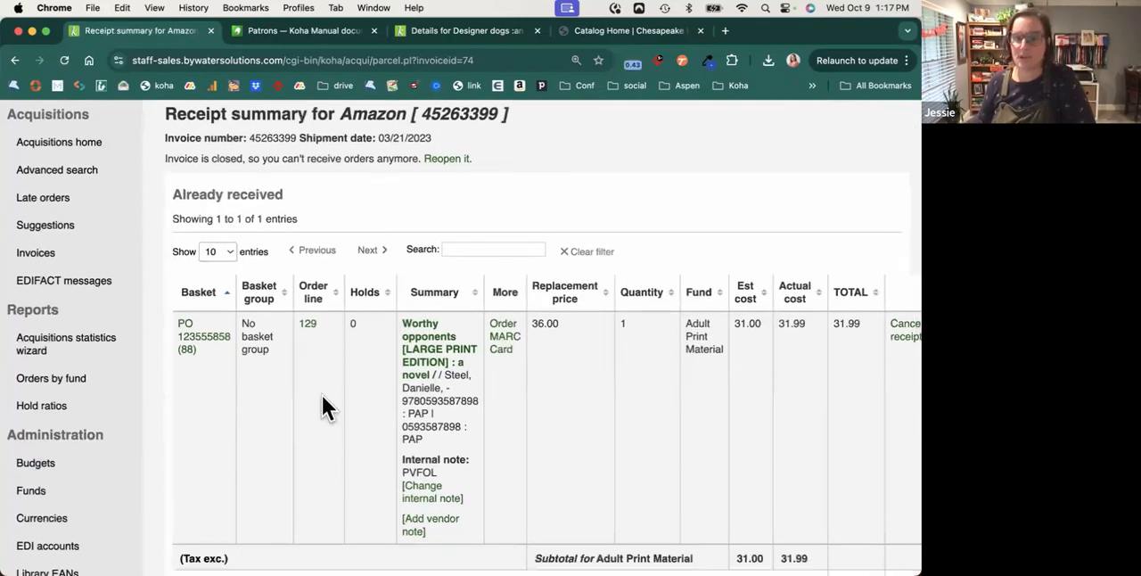
scroll(536, 443, "down", 1)
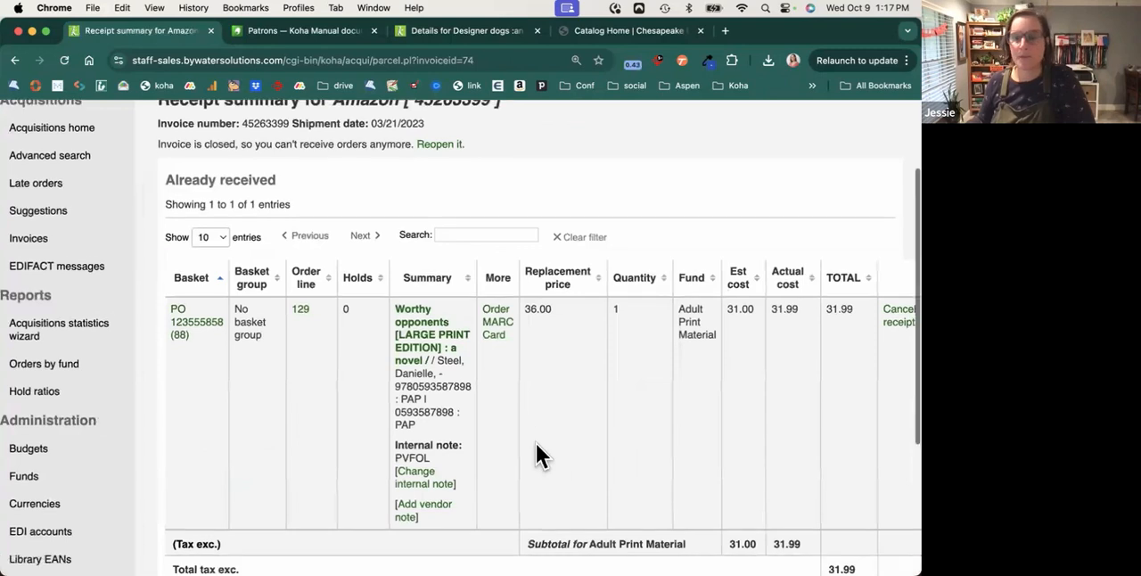
scroll(535, 455, "down", 1)
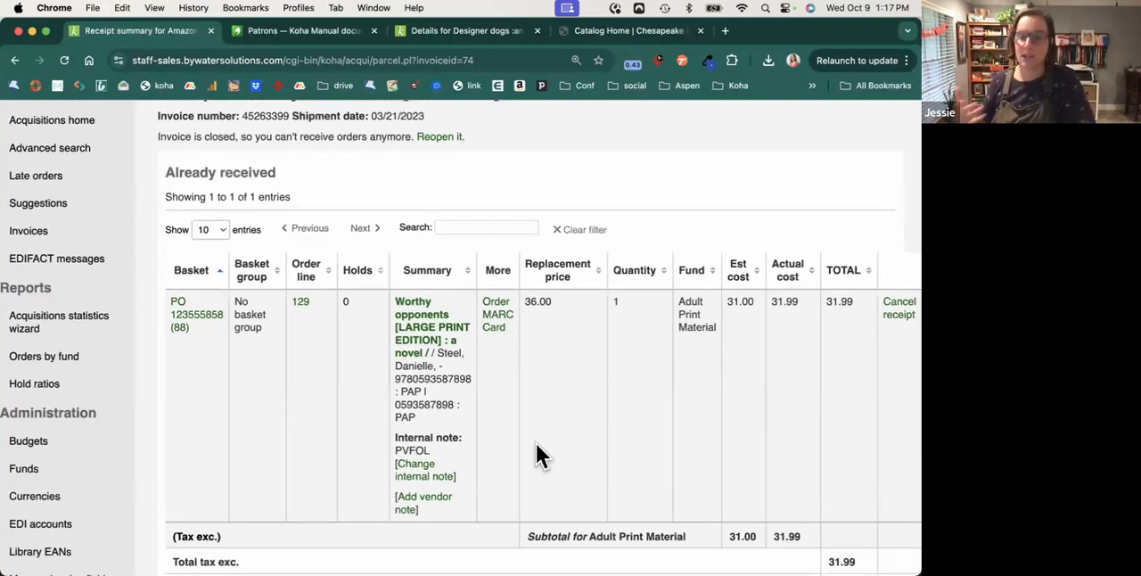
scroll(536, 443, "down", 5)
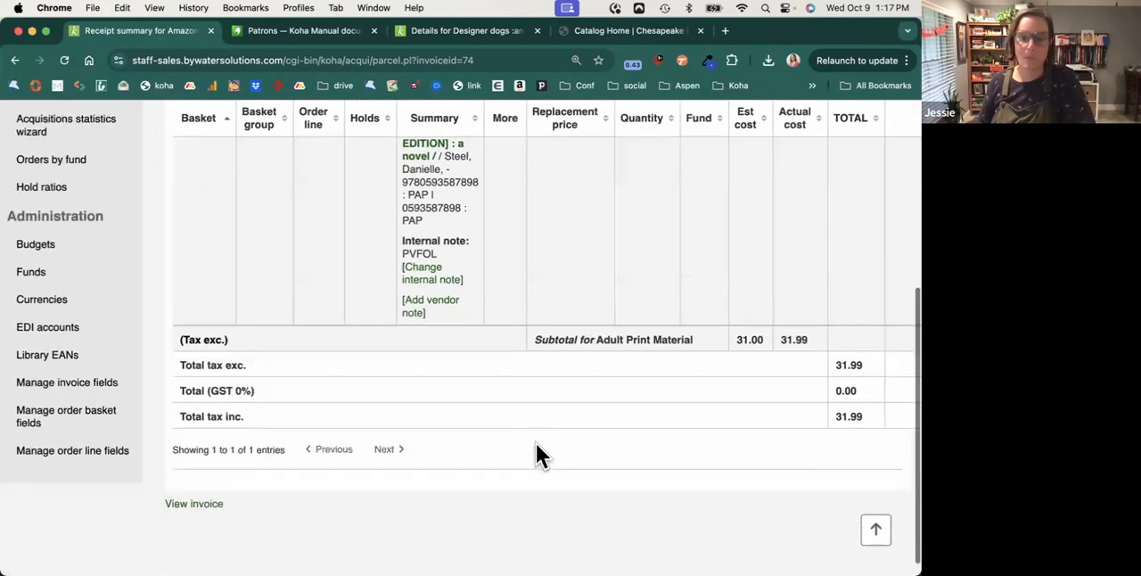
scroll(536, 443, "up", 7)
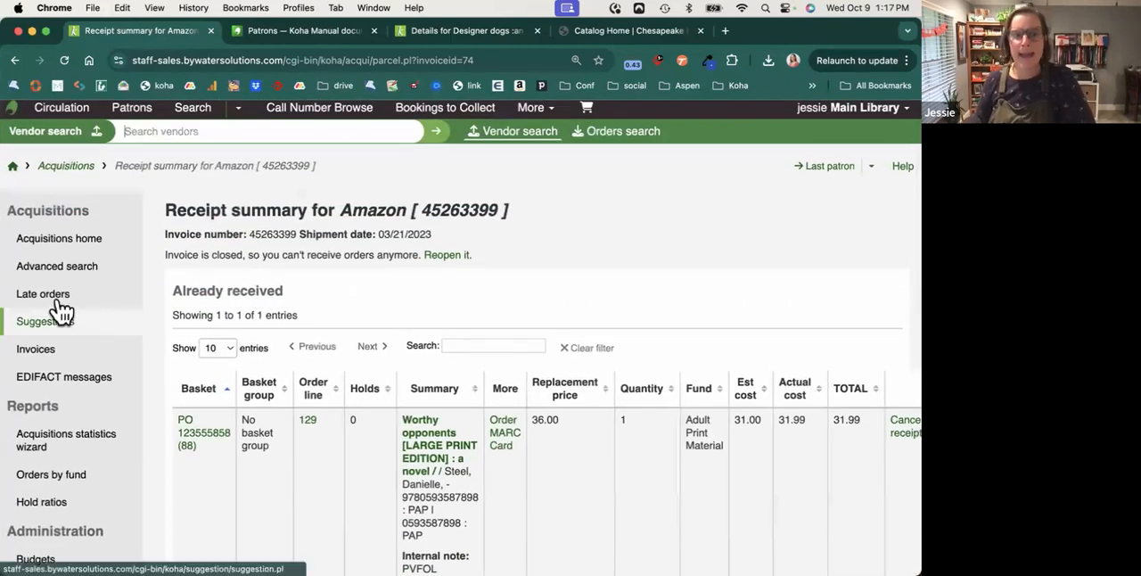
Open the late orders page and look through the listed orders.
left_click(71, 306)
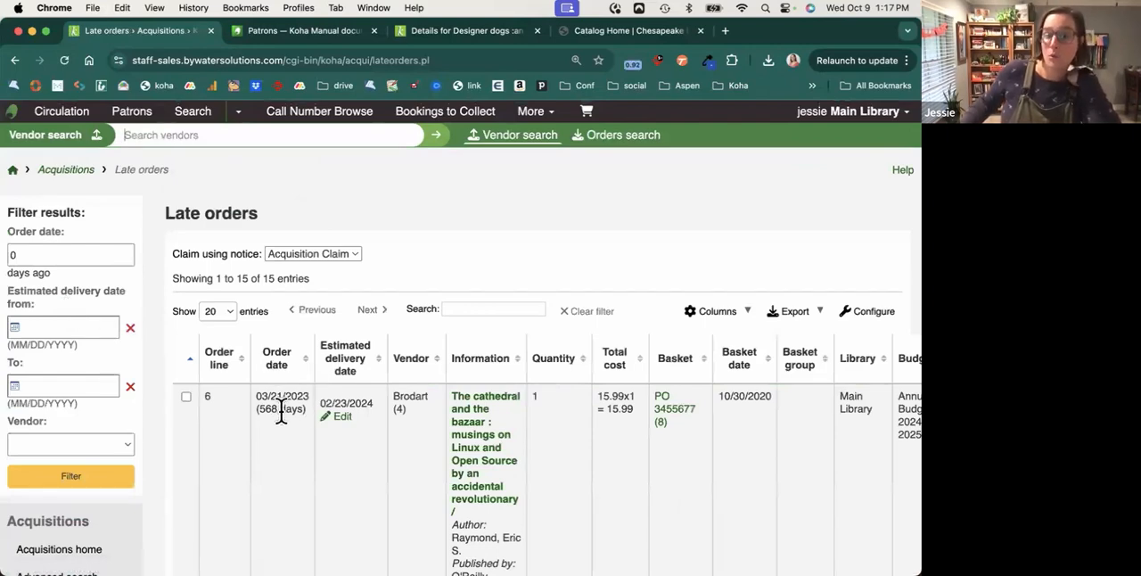
scroll(281, 412, "down", 4)
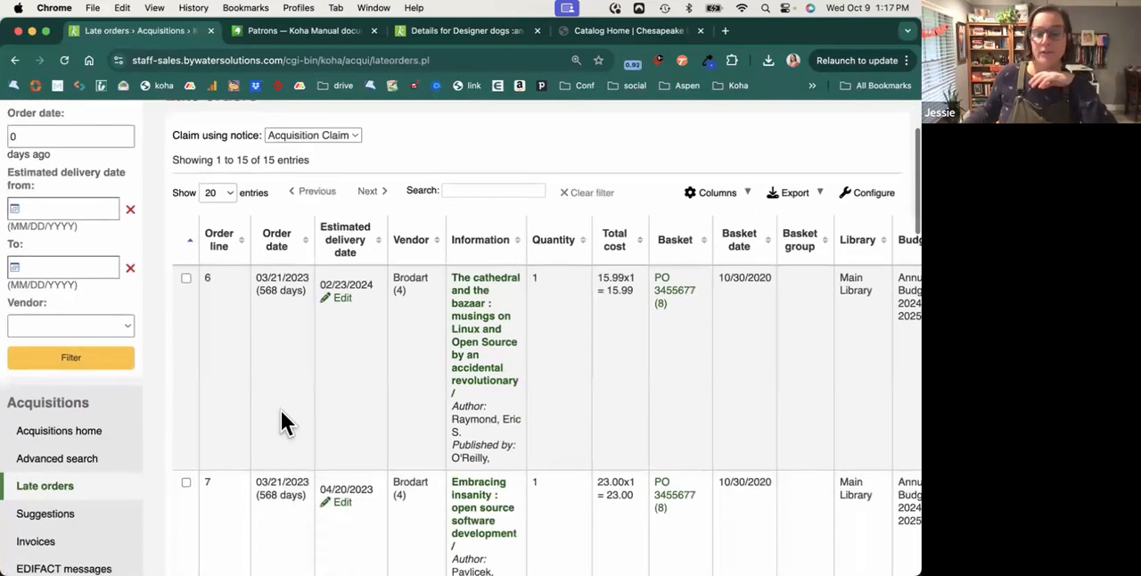
scroll(281, 412, "down", 2)
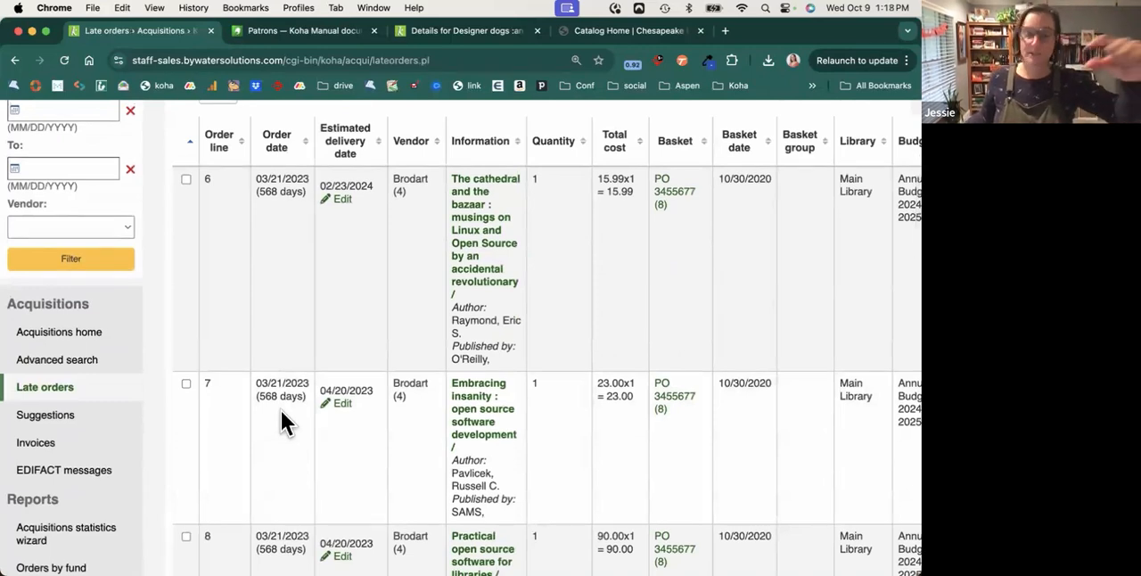
Search the Acquisitions invoices for the vendor Baker & Taylor and look through the open invoices.
left_click(36, 444)
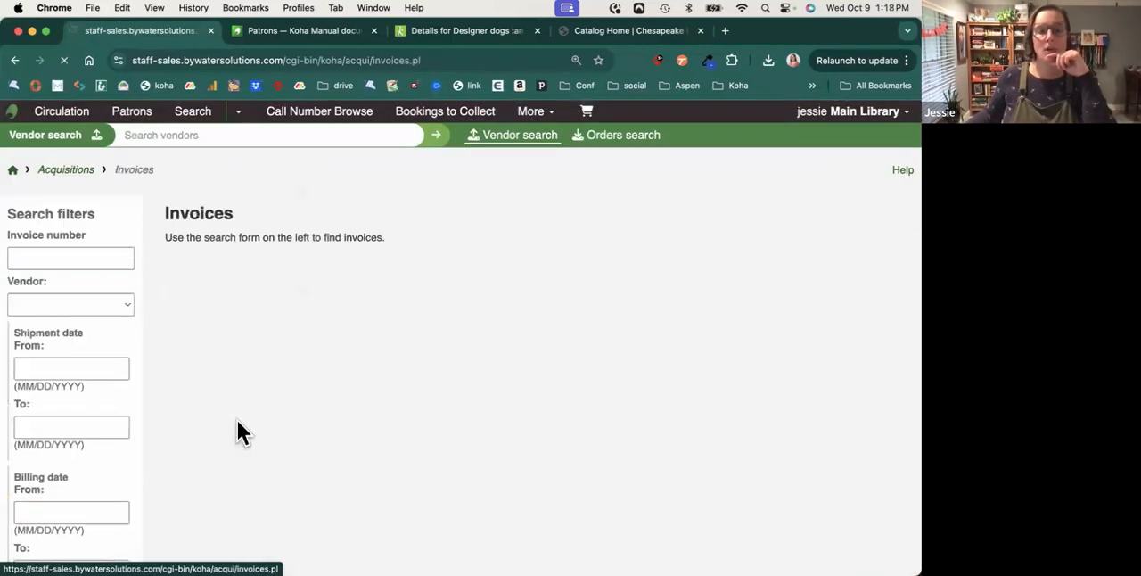
left_click(51, 307)
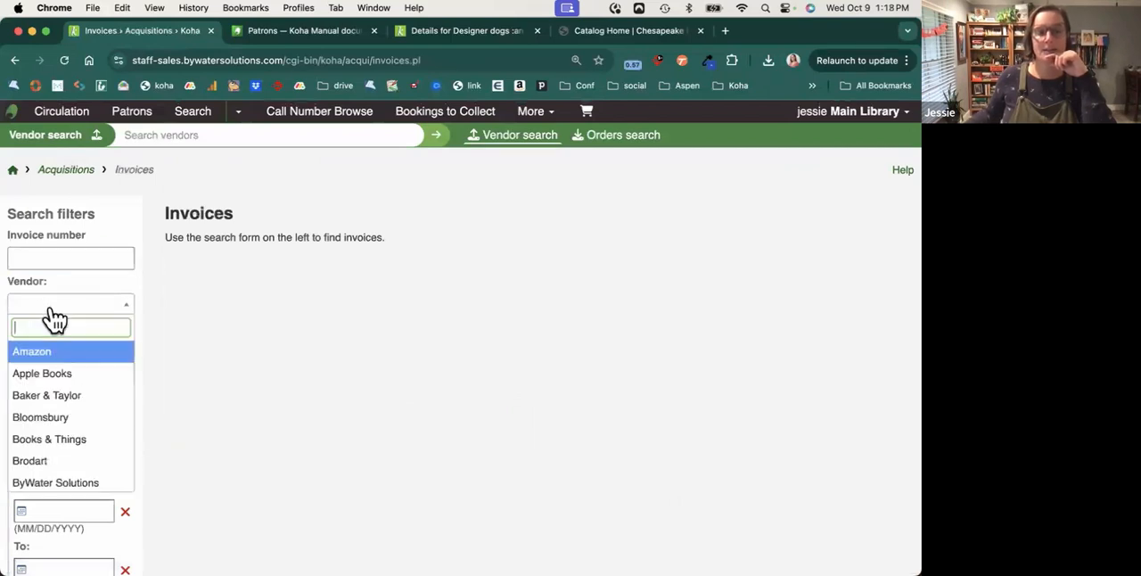
left_click(49, 395)
scroll(128, 383, "down", 2)
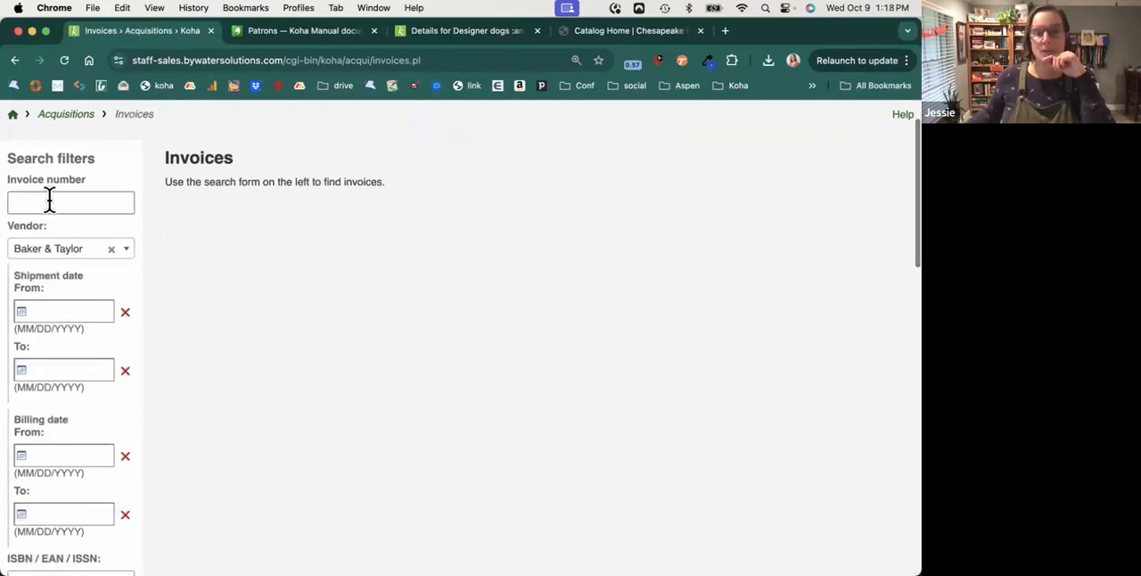
scroll(77, 262, "down", 3)
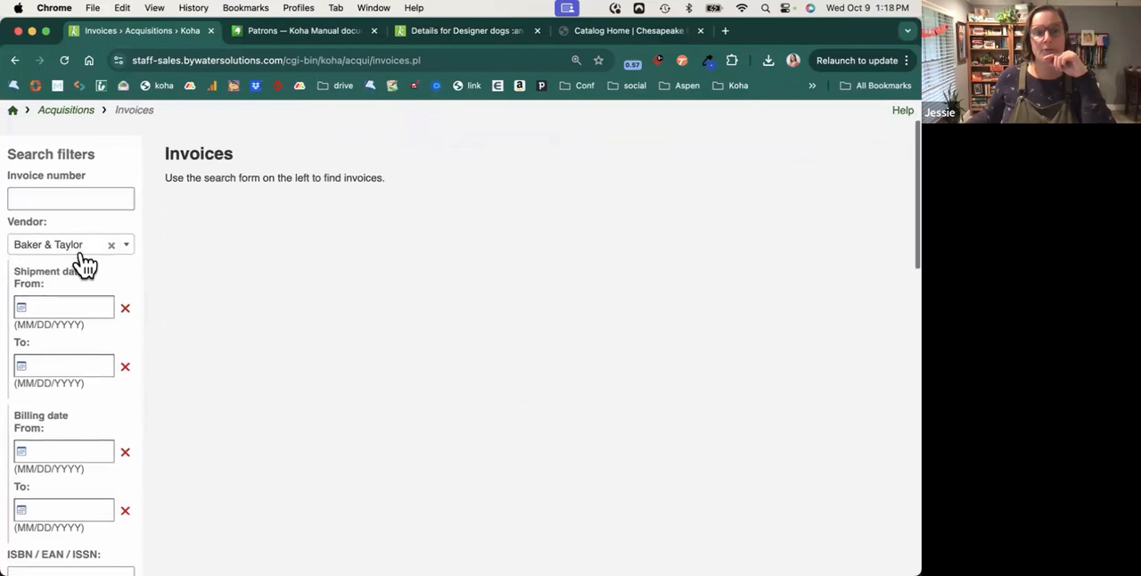
scroll(76, 334, "down", 6)
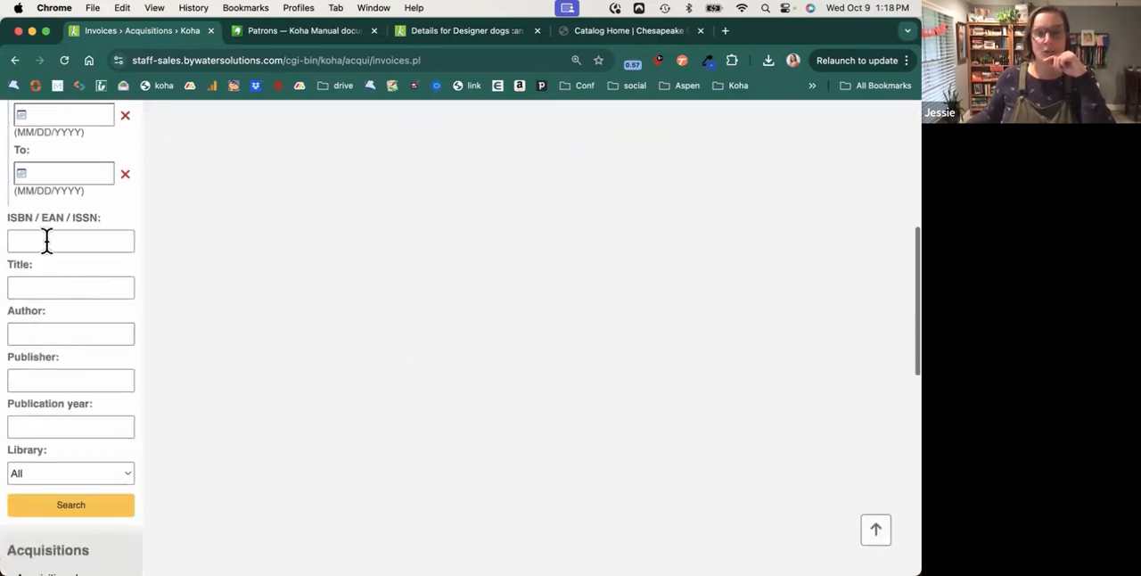
left_click(70, 506)
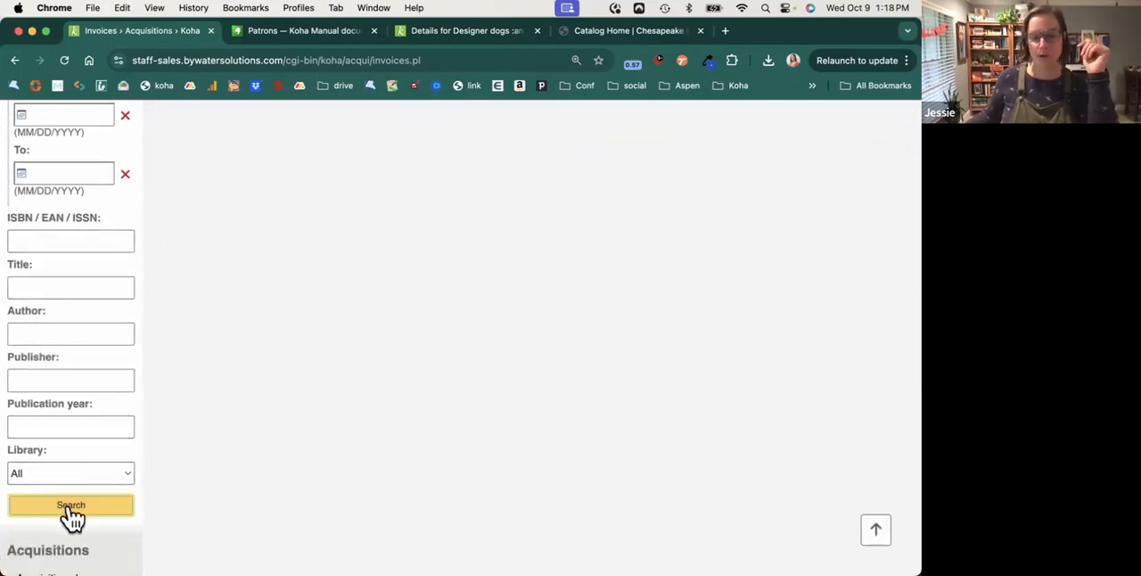
scroll(392, 451, "down", 3)
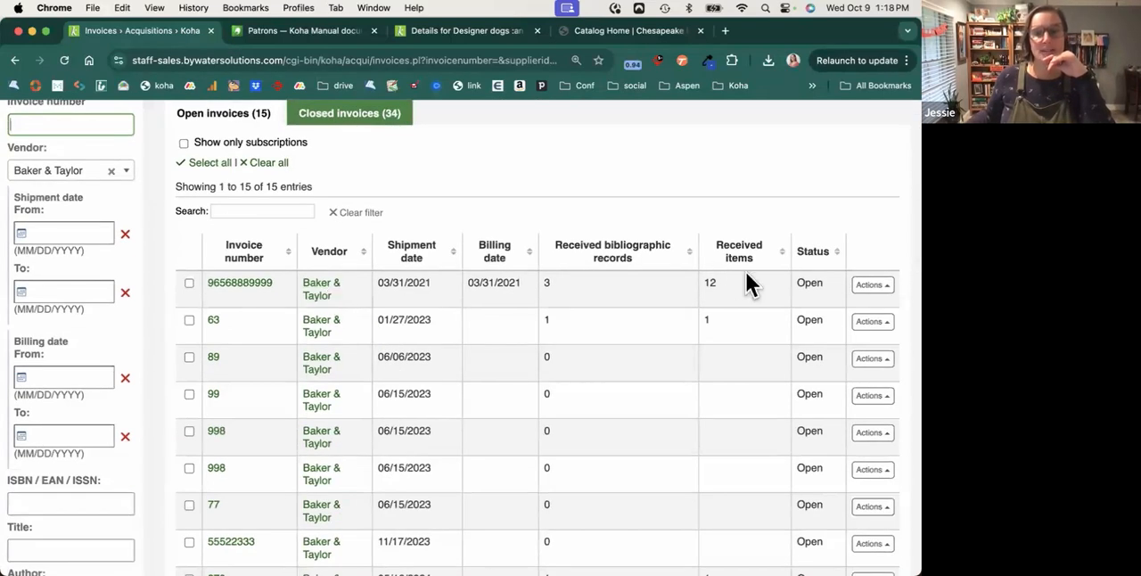
Open the first open Baker & Taylor invoice and examine its dates, shipping fields, adjustments and invoice details.
left_click(267, 290)
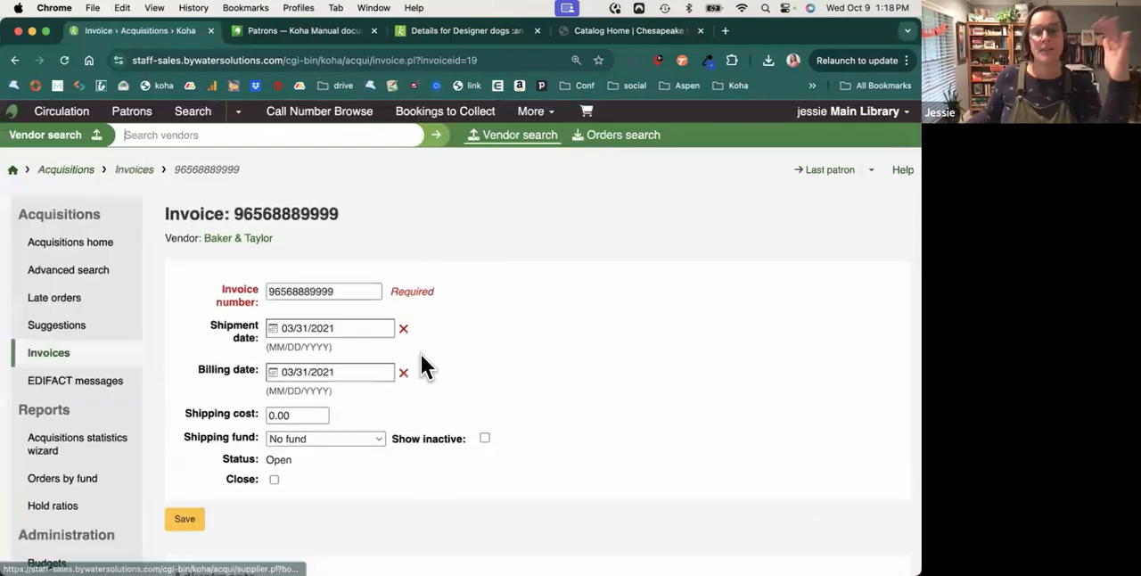
scroll(420, 361, "down", 2)
scroll(421, 356, "down", 5)
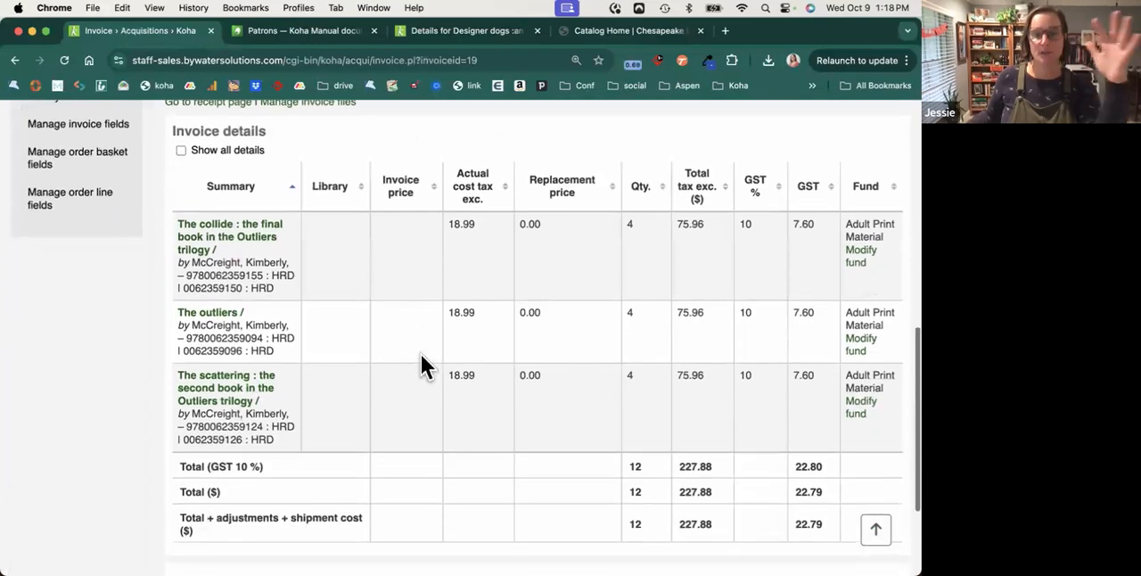
scroll(420, 354, "down", 1)
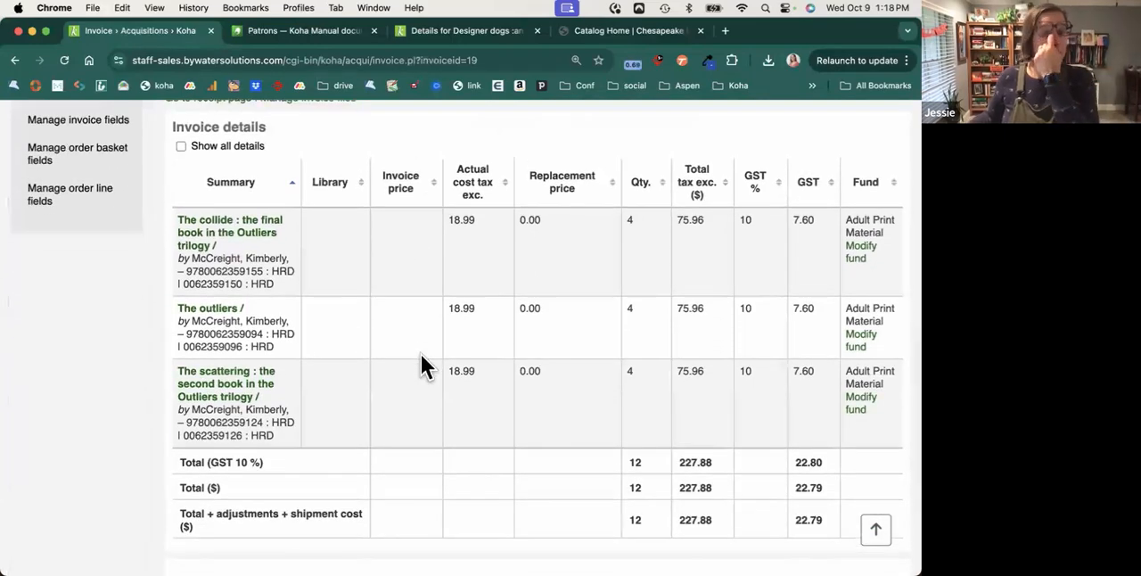
scroll(421, 354, "up", 3)
scroll(557, 352, "down", 2)
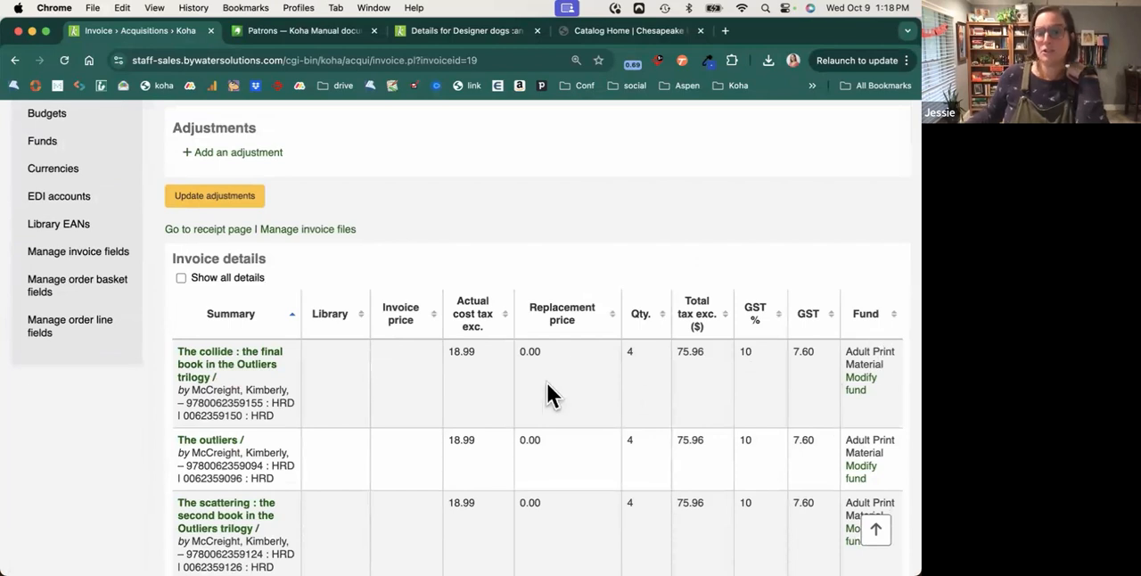
scroll(635, 381, "up", 3)
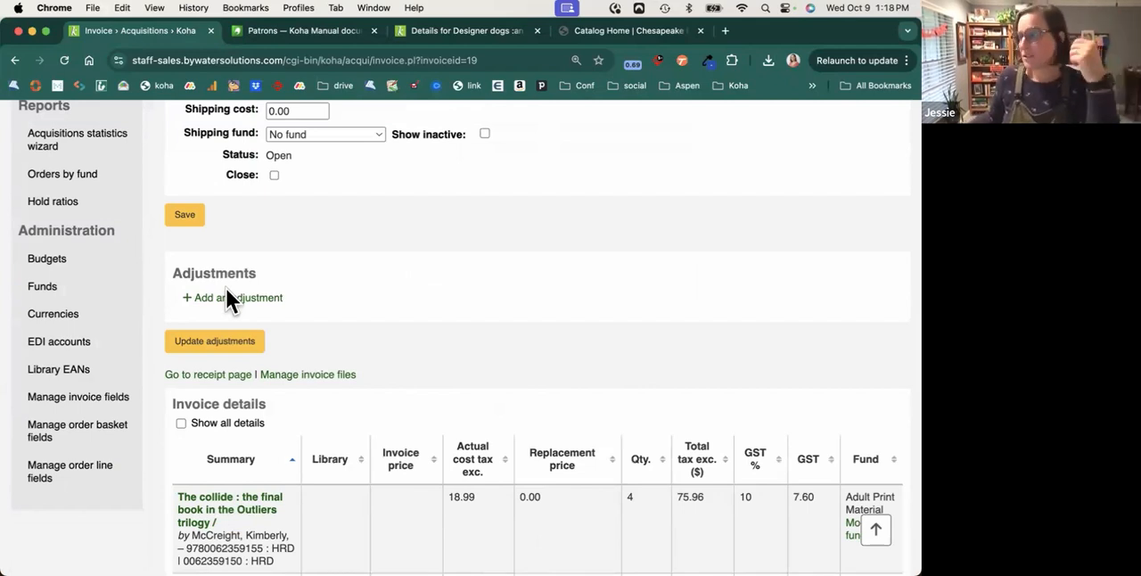
scroll(226, 288, "up", 5)
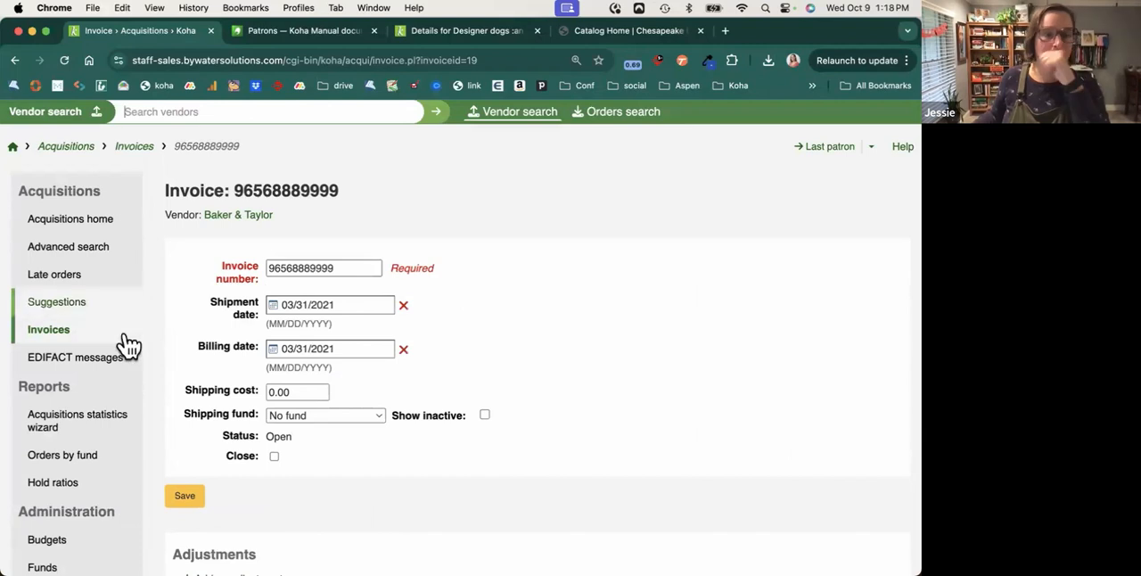
View the EDIFACT messages list and return to the Koha staff home page.
left_click(106, 360)
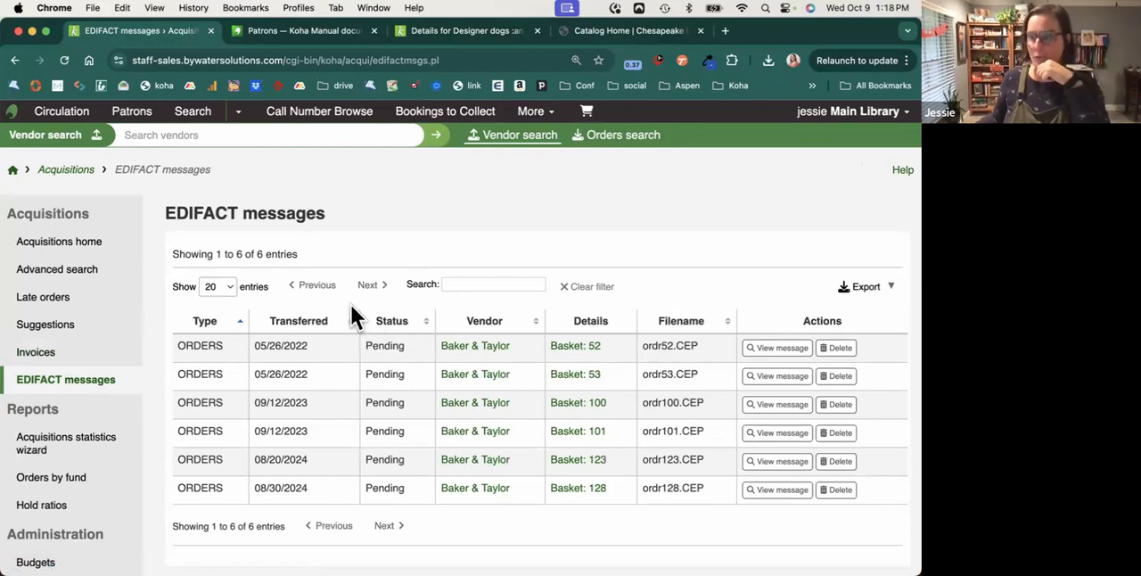
left_click(13, 170)
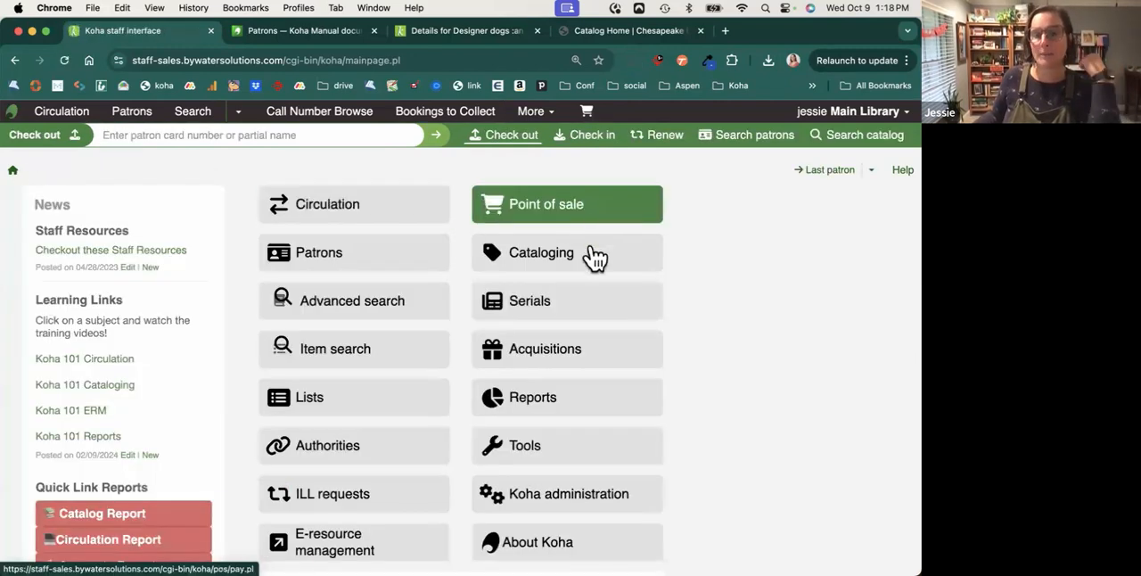
Open the Cataloging module, view the page for staging MARC records for import, and return to the Cataloging home page.
left_click(595, 256)
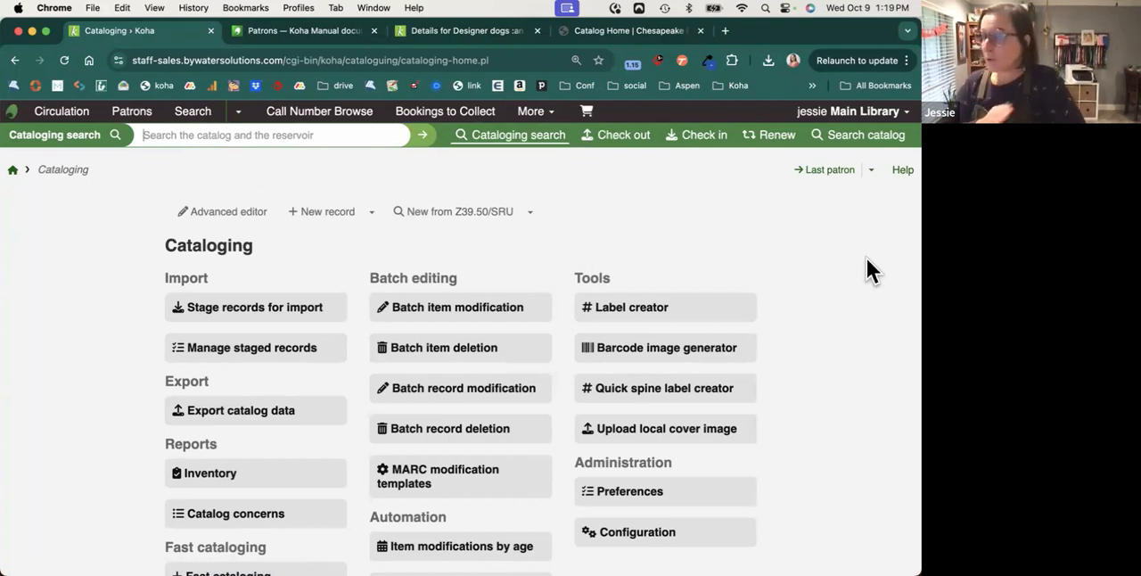
left_click(262, 321)
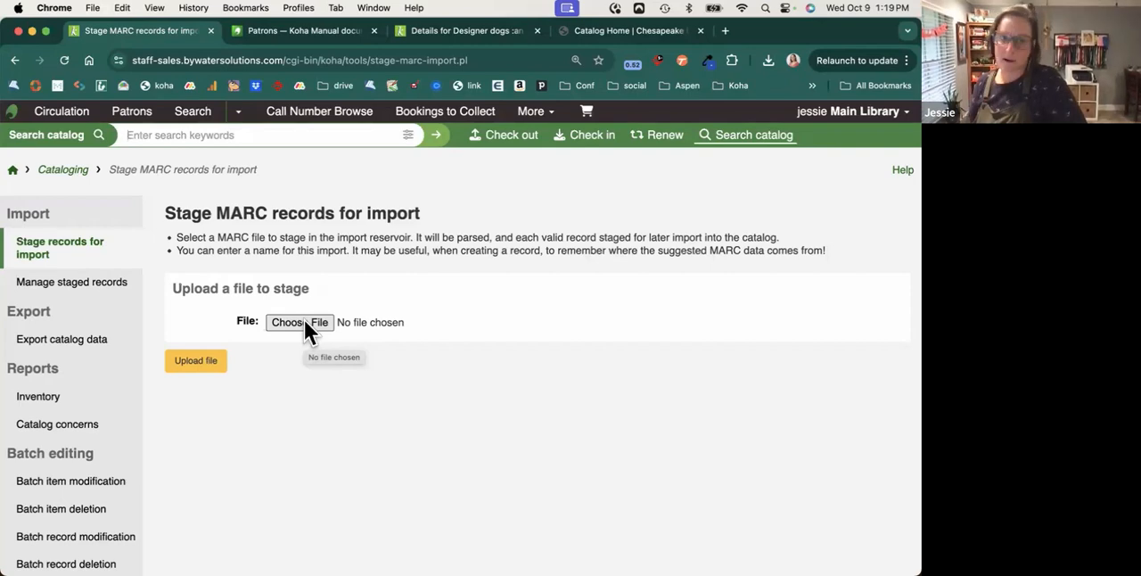
left_click(64, 174)
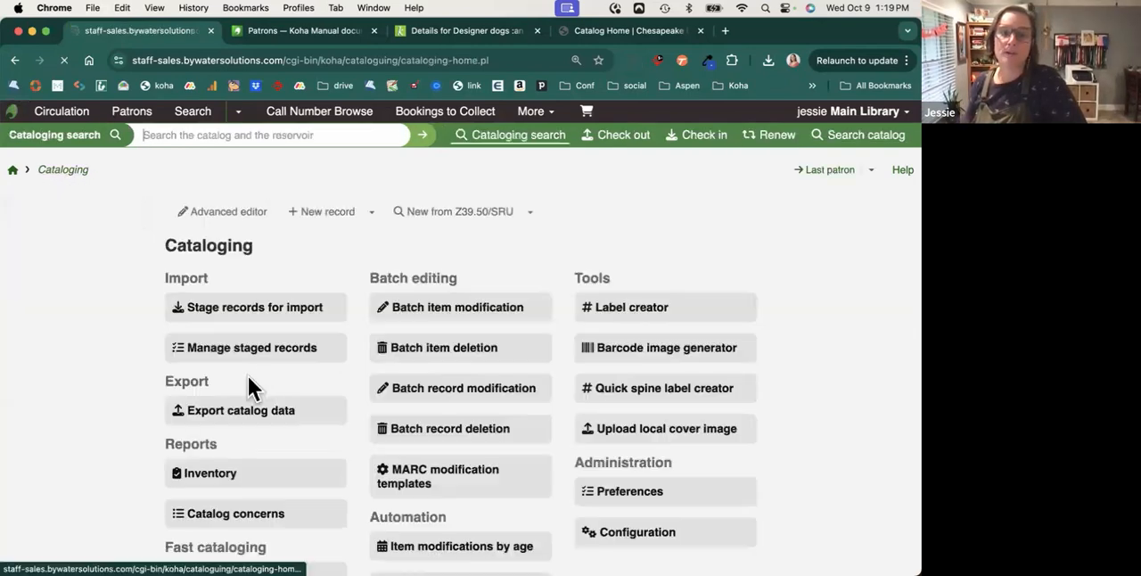
Open the imported print-order4.mrc batch from the managed staged MARC records and examine its import settings and match details.
left_click(267, 364)
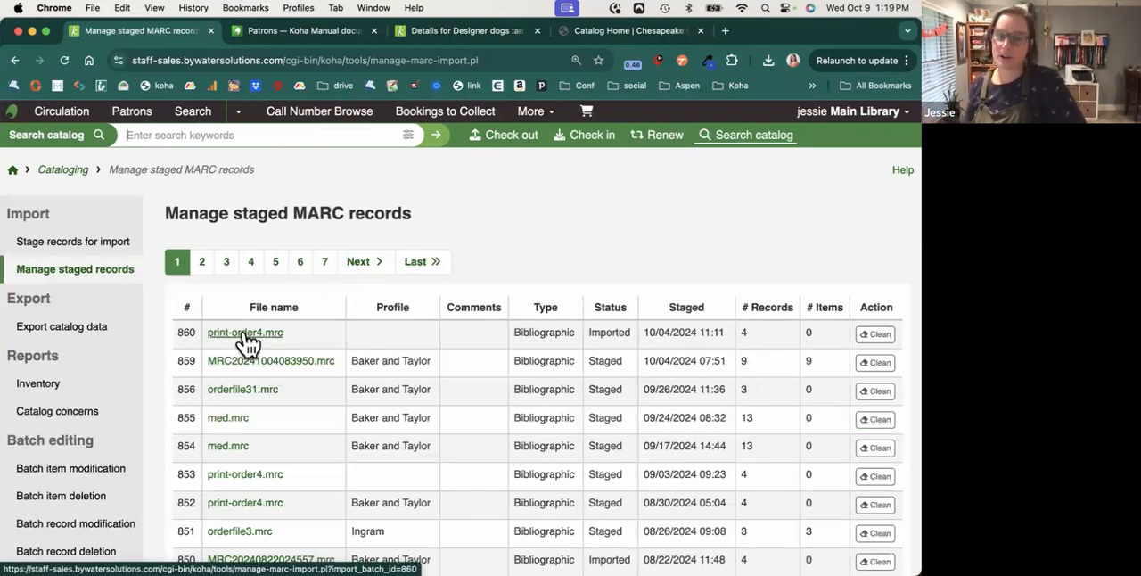
left_click(245, 336)
scroll(482, 396, "down", 5)
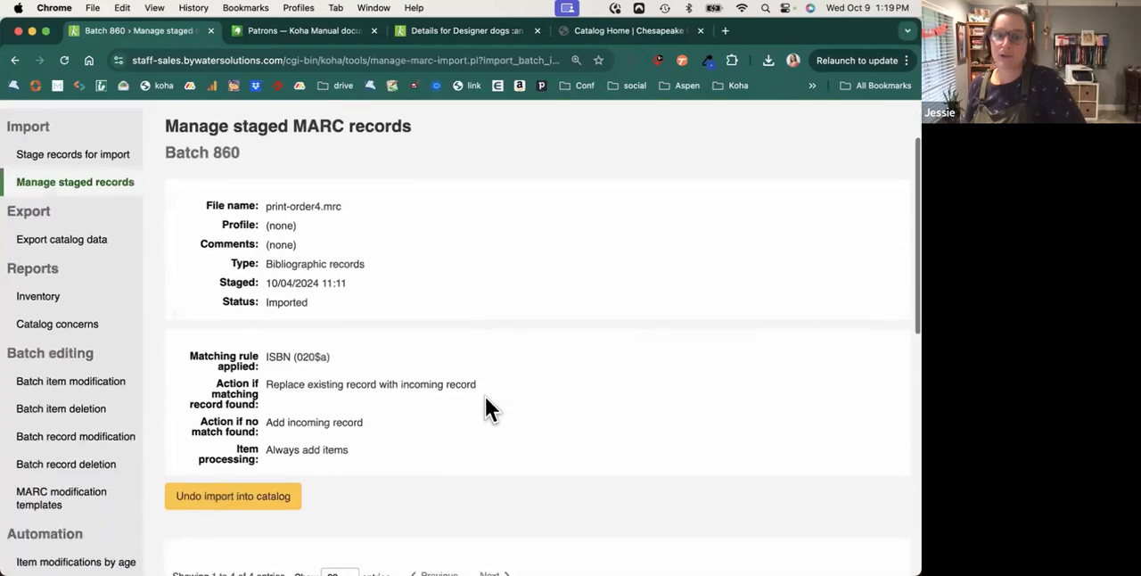
scroll(485, 397, "down", 3)
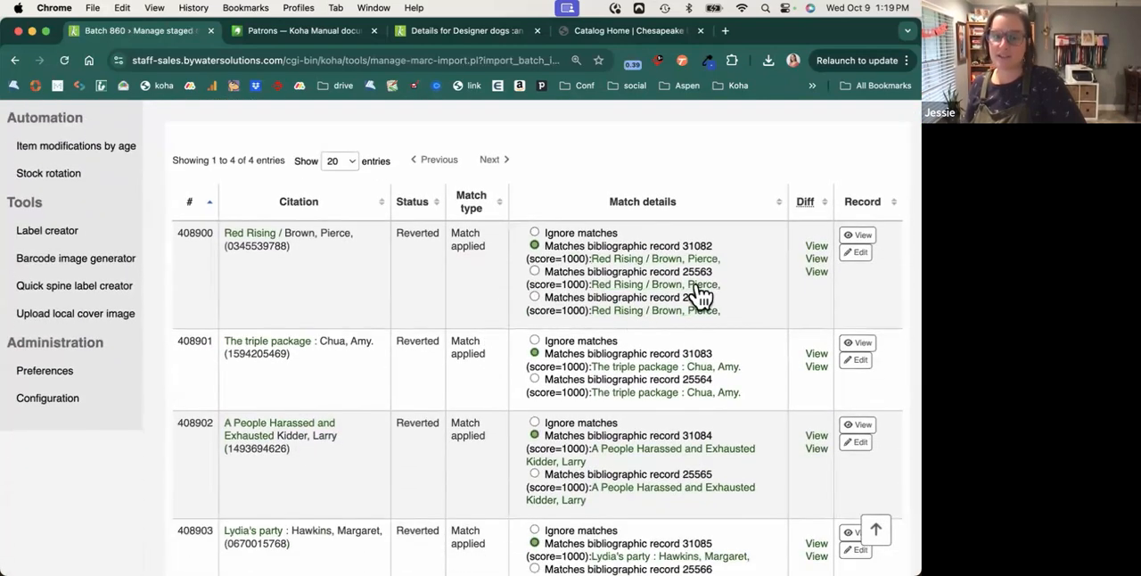
Compare the original and imported versions of the matched Red Rising record, then return to the Cataloging home page.
left_click(816, 270)
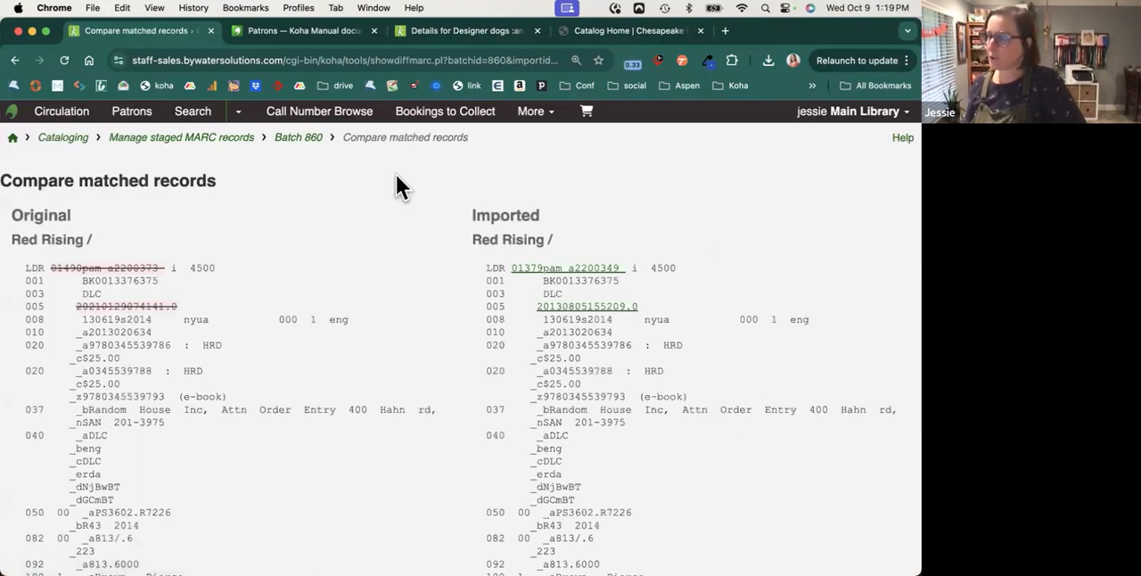
left_click(16, 61)
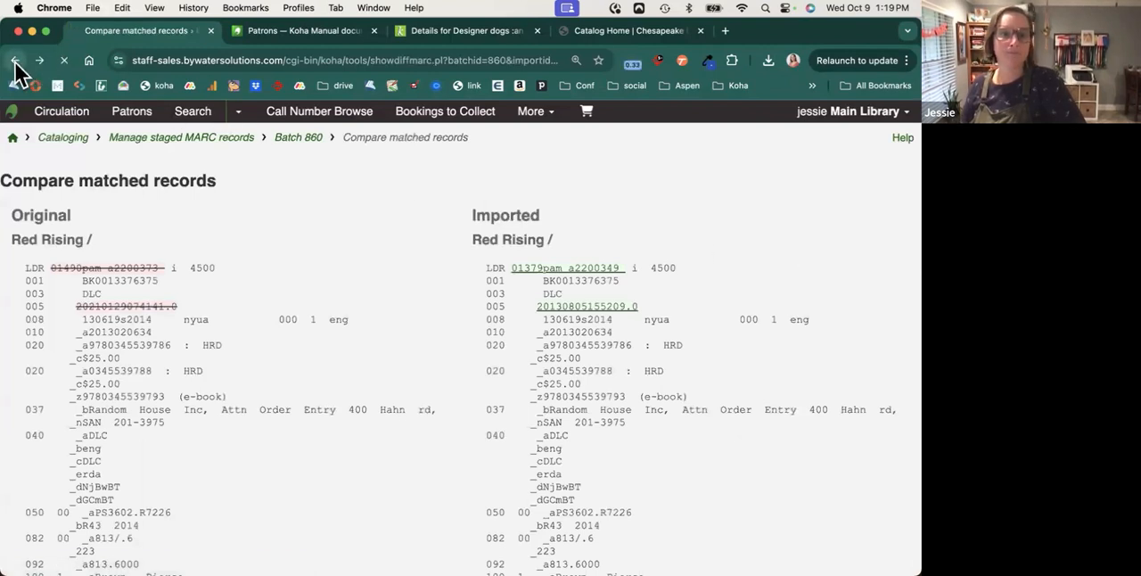
left_click(63, 170)
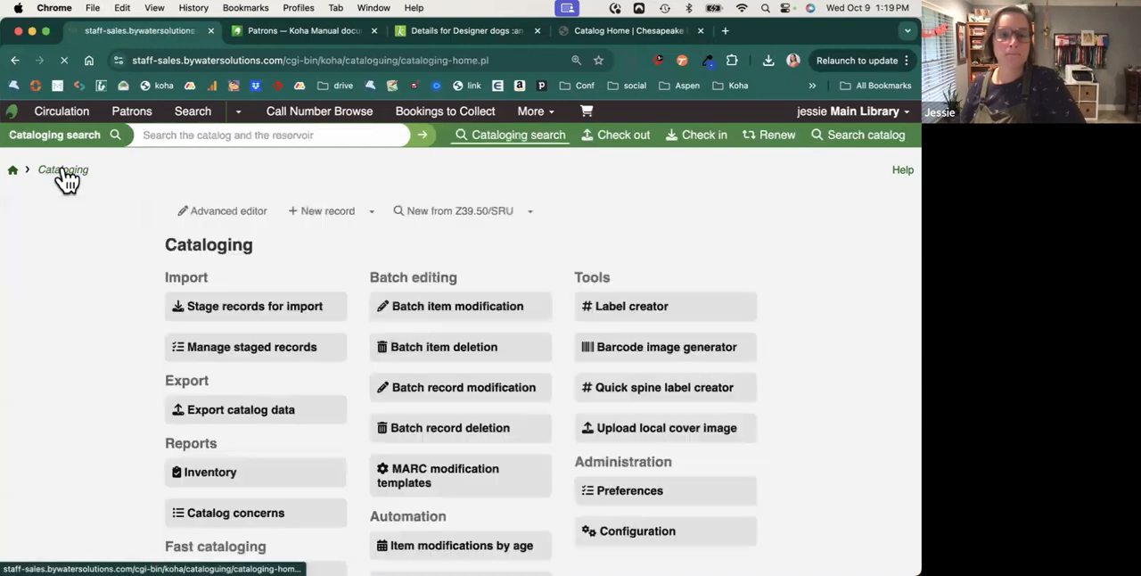
Open the fast cataloging form, look through its MARC fields, and return to the Cataloging home page.
scroll(204, 438, "down", 2)
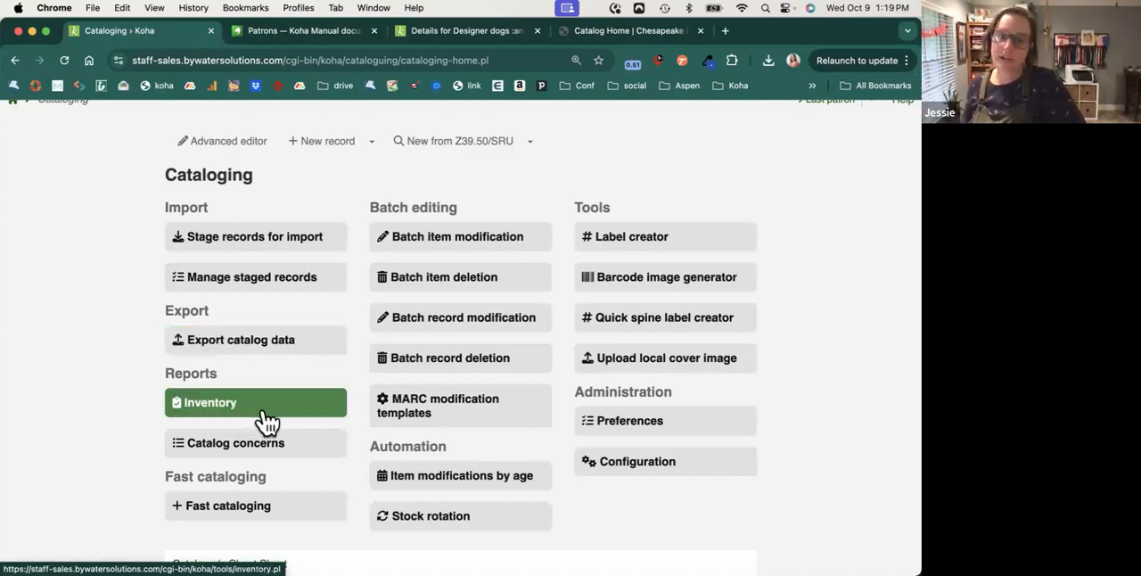
left_click(278, 519)
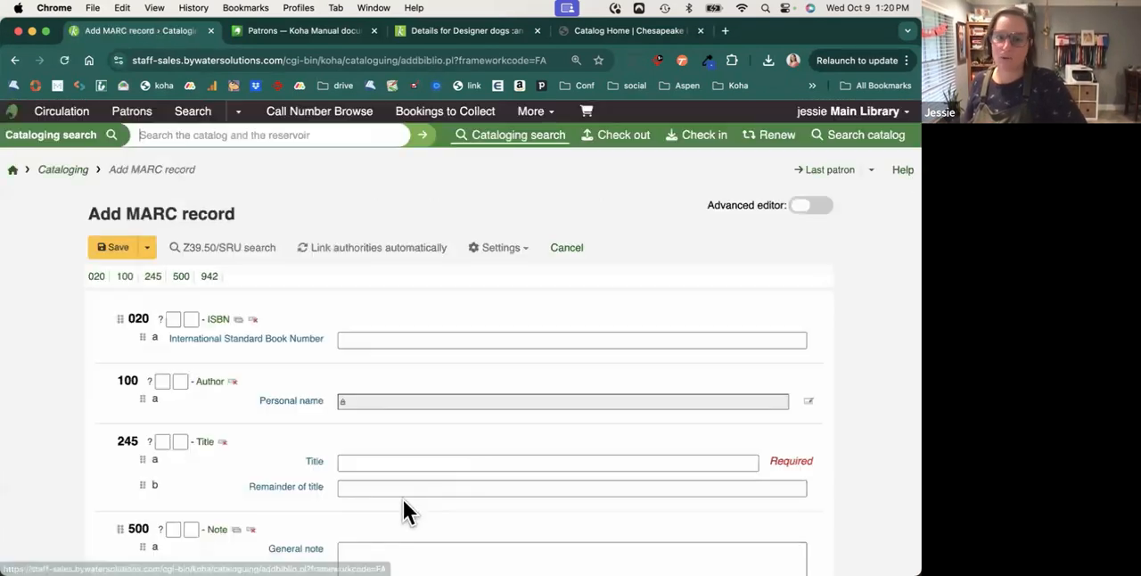
scroll(551, 452, "down", 3)
scroll(551, 452, "up", 1)
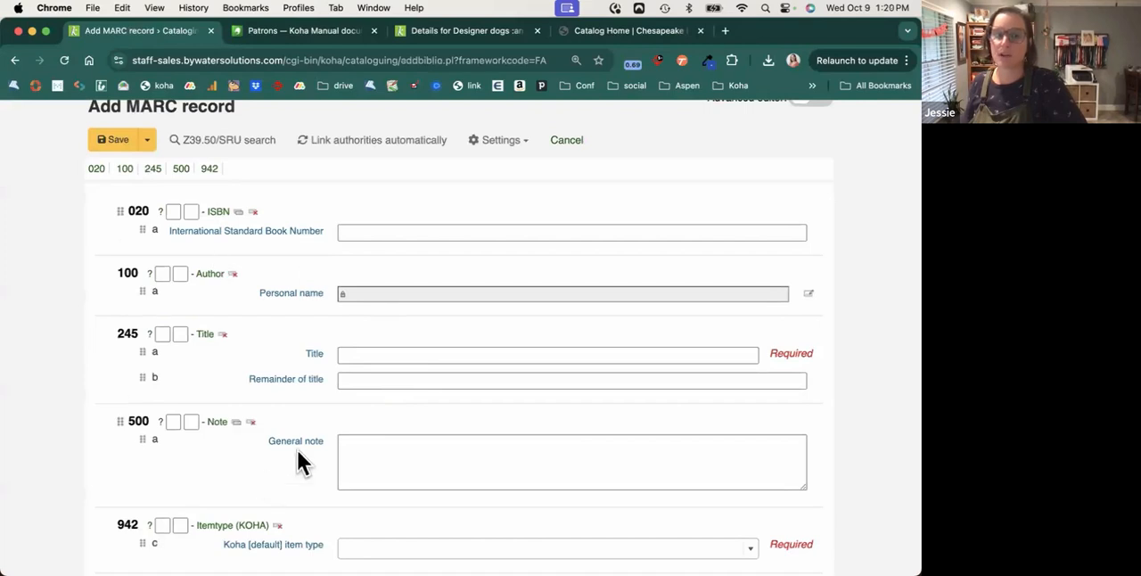
left_click(15, 59)
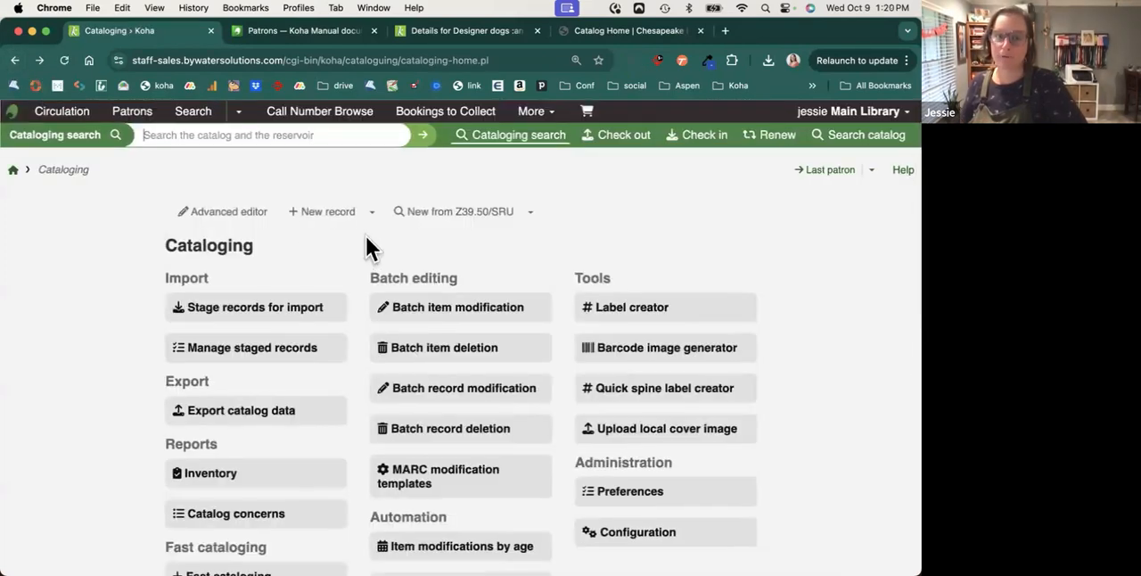
Open batch record modification, view the options for selecting a list and entering record numbers, and return to the Cataloging home page.
left_click_drag(367, 277, 477, 284)
scroll(513, 278, "down", 1)
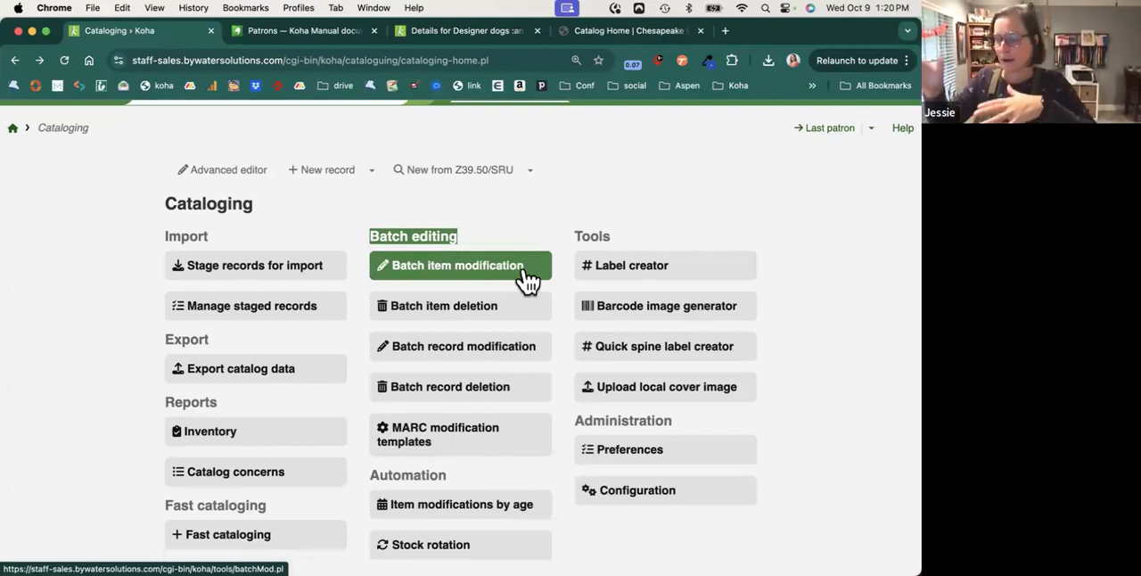
left_click(515, 349)
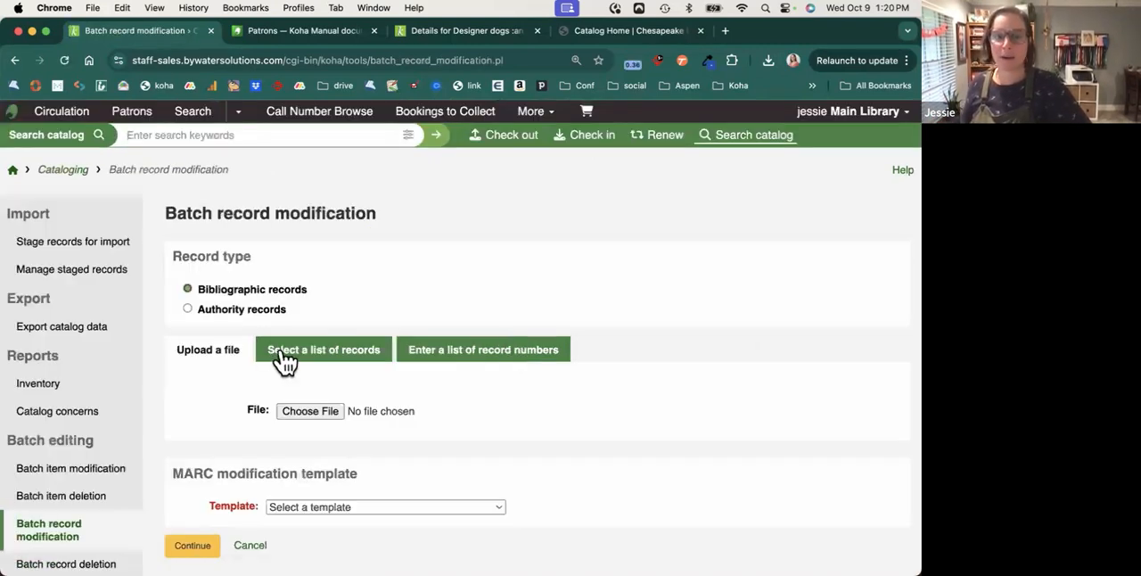
left_click(348, 357)
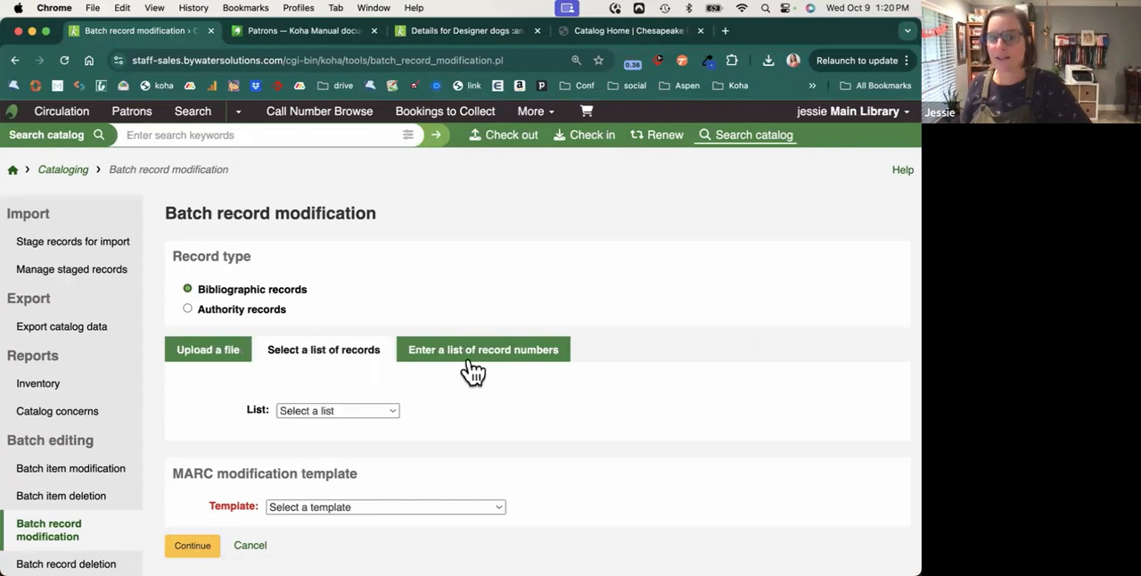
left_click(479, 362)
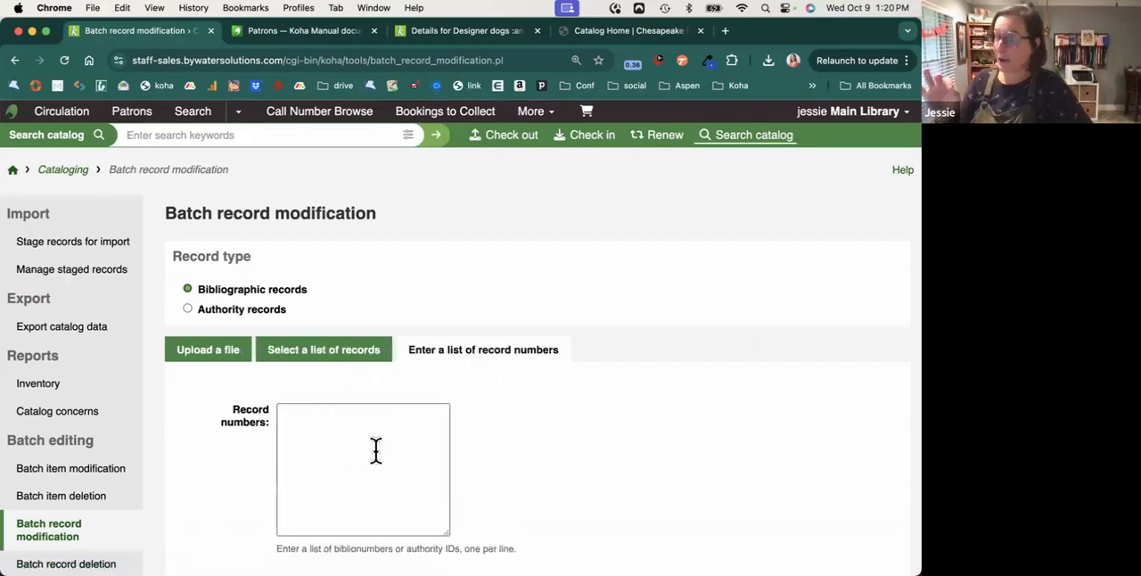
left_click(15, 61)
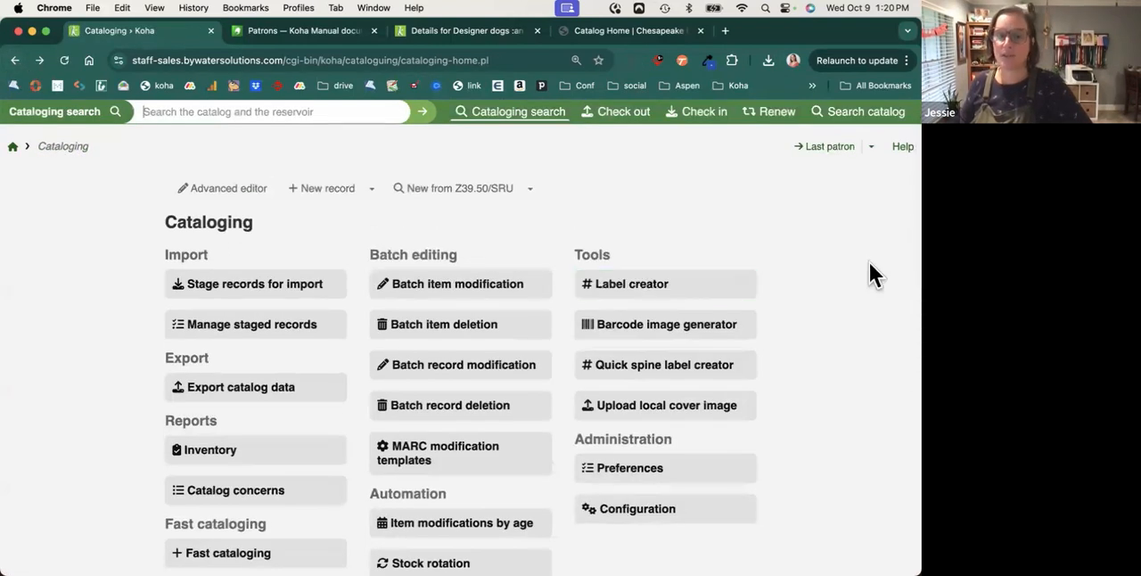
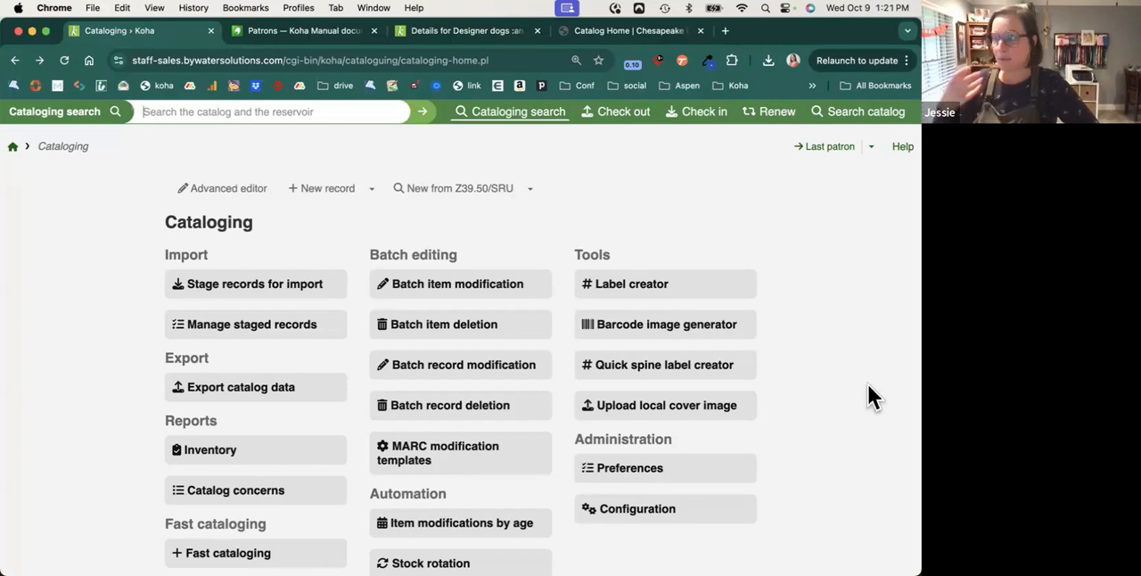
View the quick spine label creator, then return to the Cataloging home page.
left_click(693, 381)
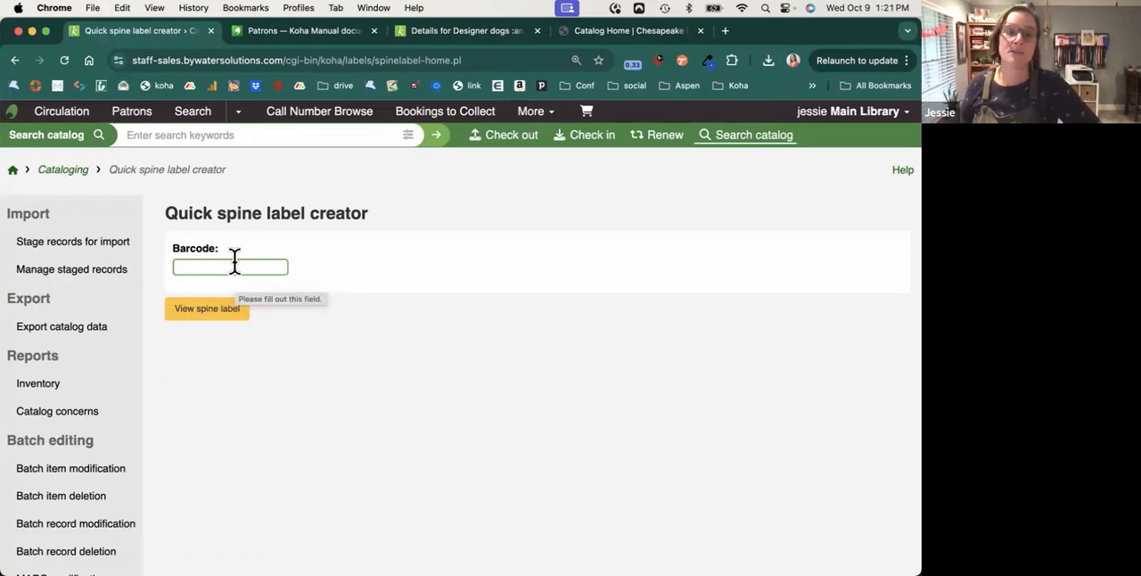
left_click(60, 171)
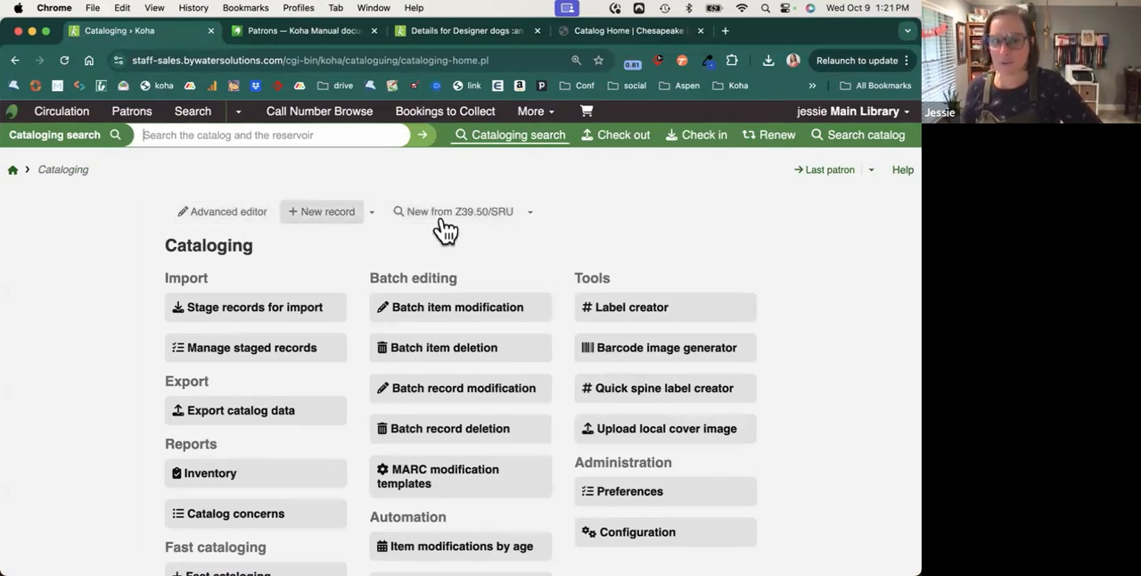
Open the advanced editor for a new record and review its settings, including the available frameworks.
left_click(249, 224)
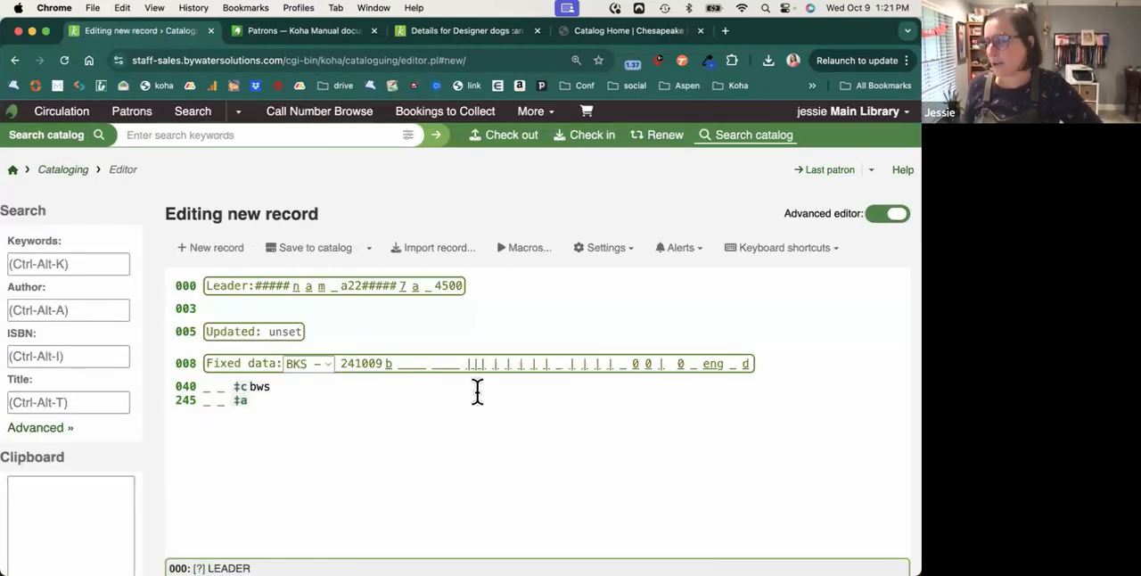
left_click(622, 264)
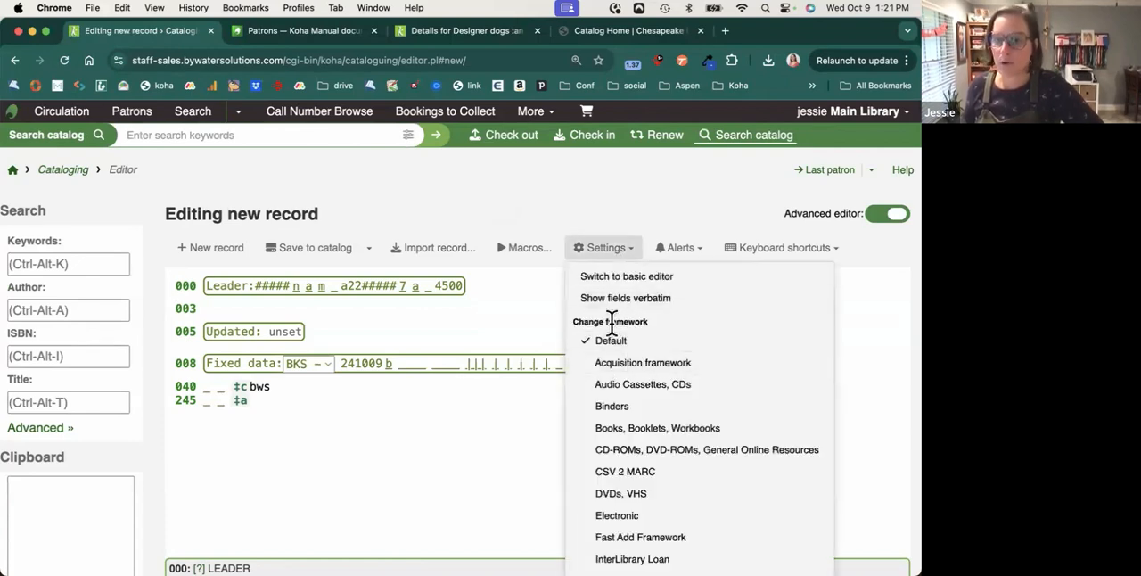
left_click(651, 326)
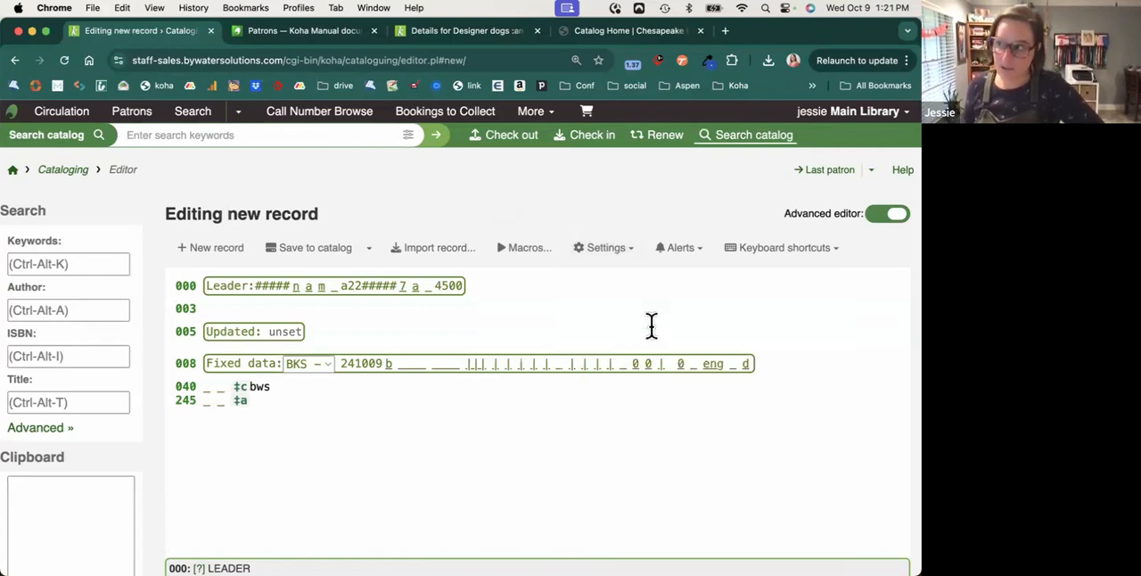
scroll(651, 326, "down", 2)
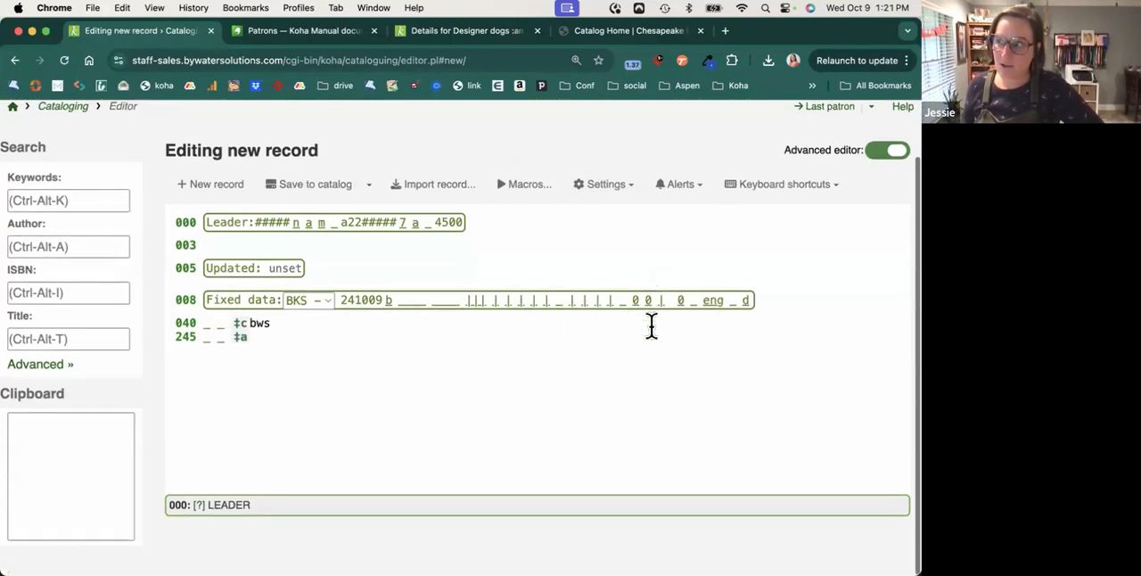
left_click(617, 190)
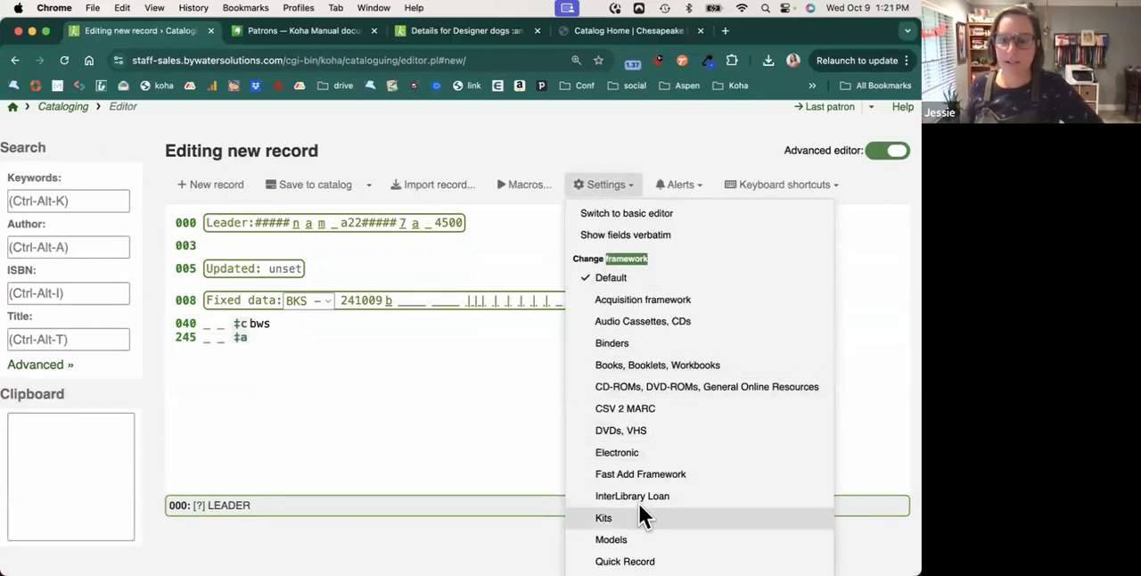
left_click(621, 194)
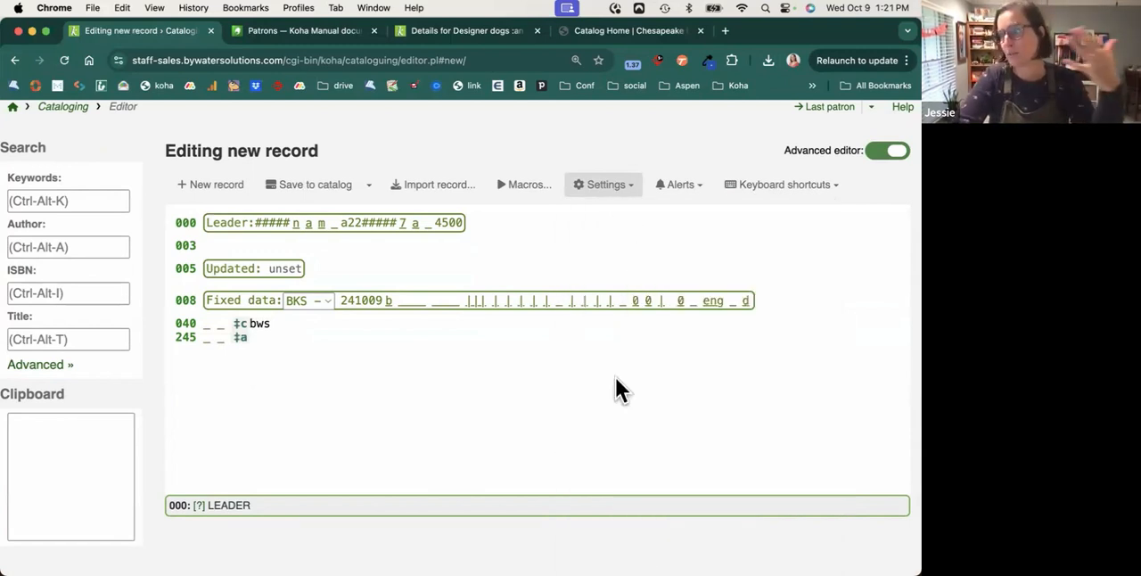
View the advanced editor's supported keyboard shortcuts and its previous alerts.
left_click(790, 191)
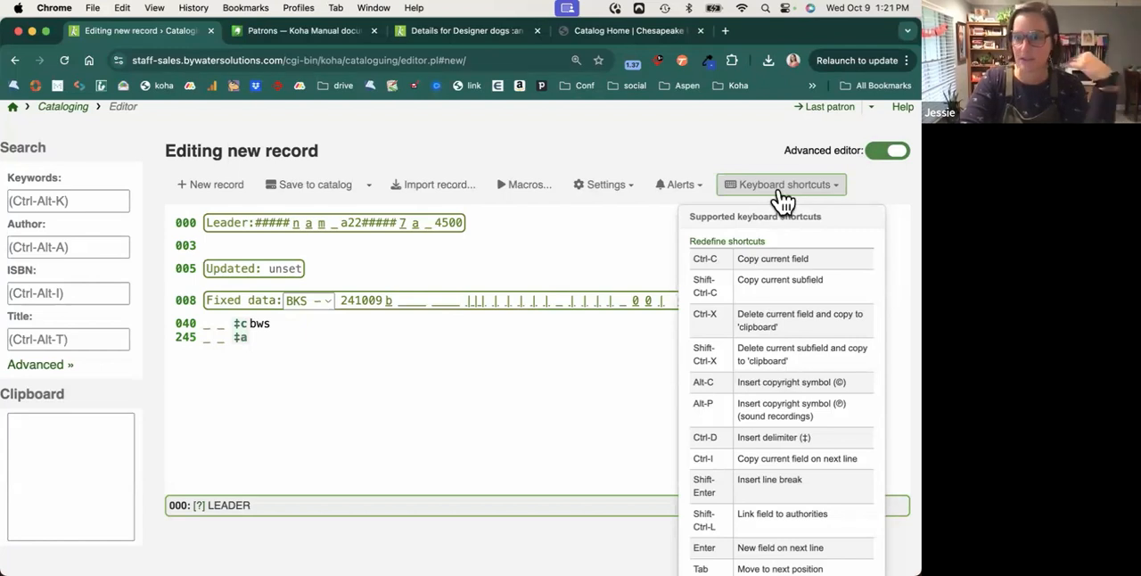
left_click(758, 191)
left_click(701, 191)
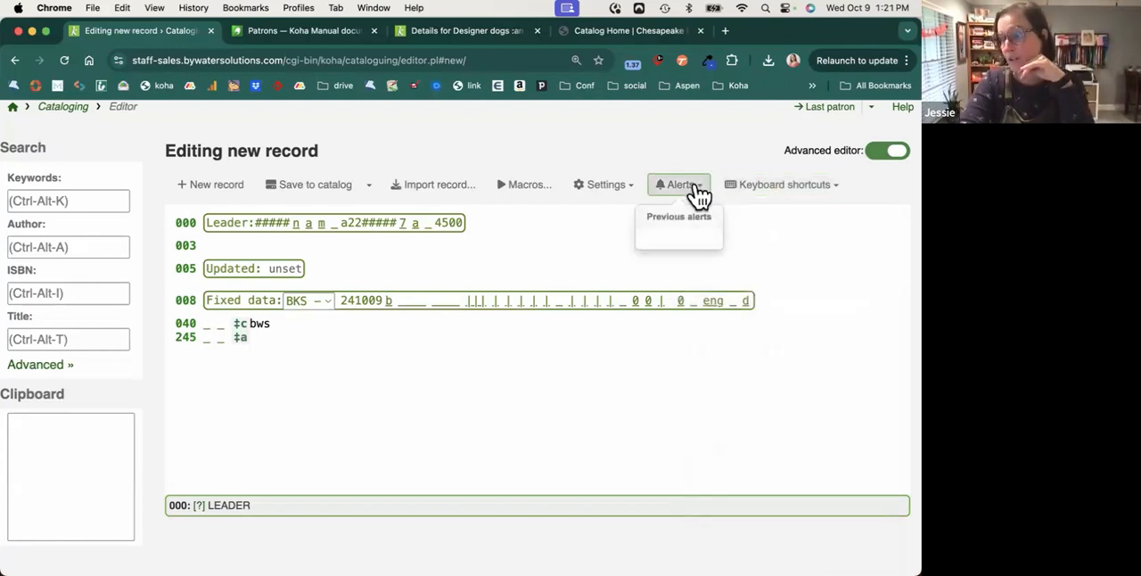
left_click(698, 191)
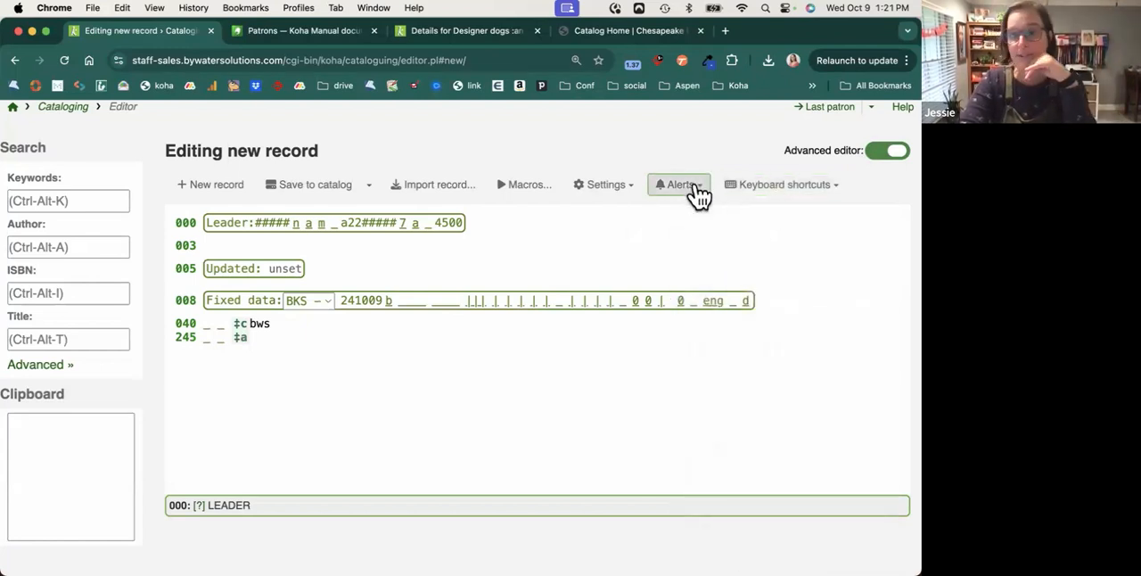
Review the editor's framework, text size and font options, and set the record's fields to show verbatim.
left_click(603, 187)
scroll(621, 386, "down", 5)
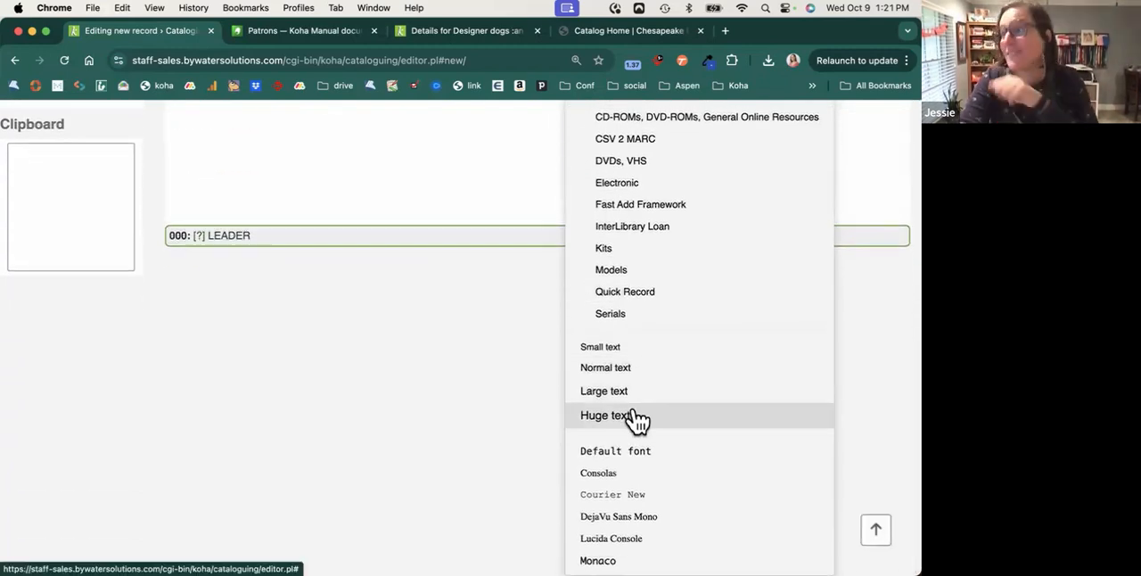
scroll(612, 178, "up", 5)
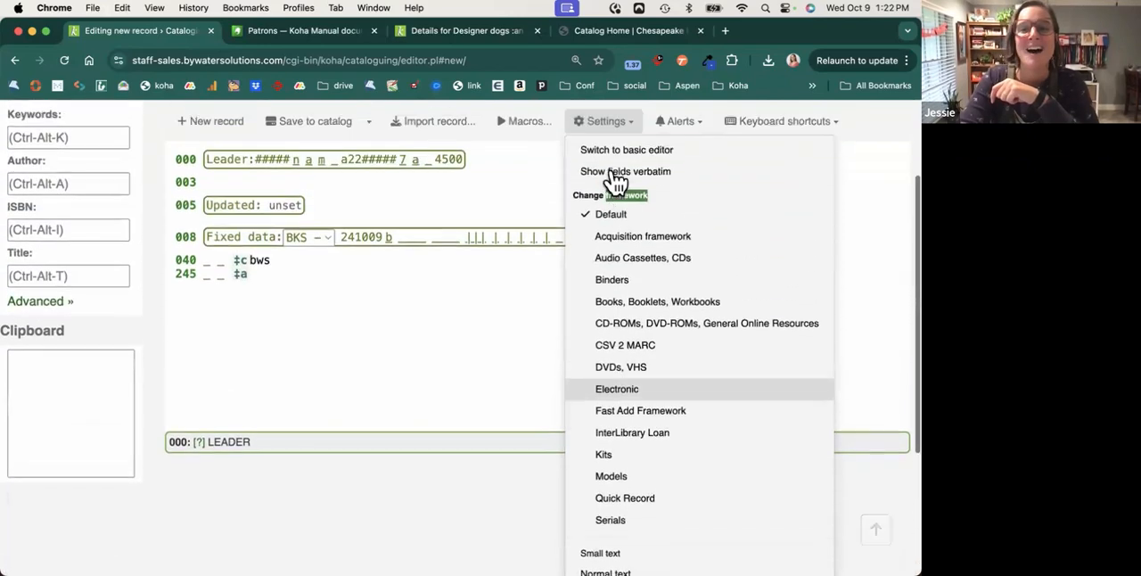
left_click(611, 172)
Run the RDA Book macro to add the 336, 337 and 338 fields to the new record.
left_click(544, 187)
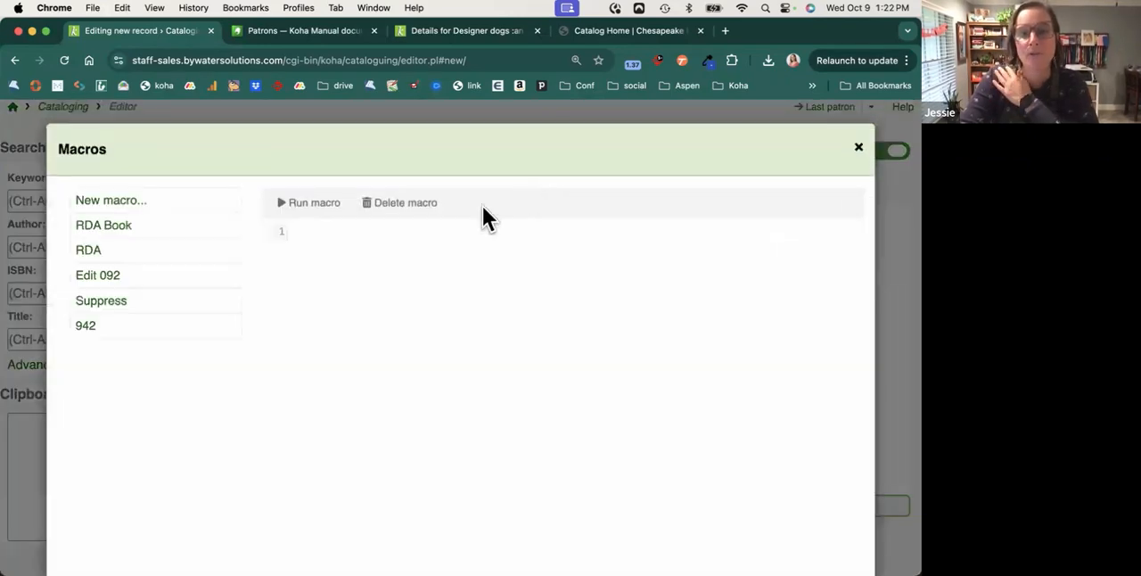
left_click(122, 237)
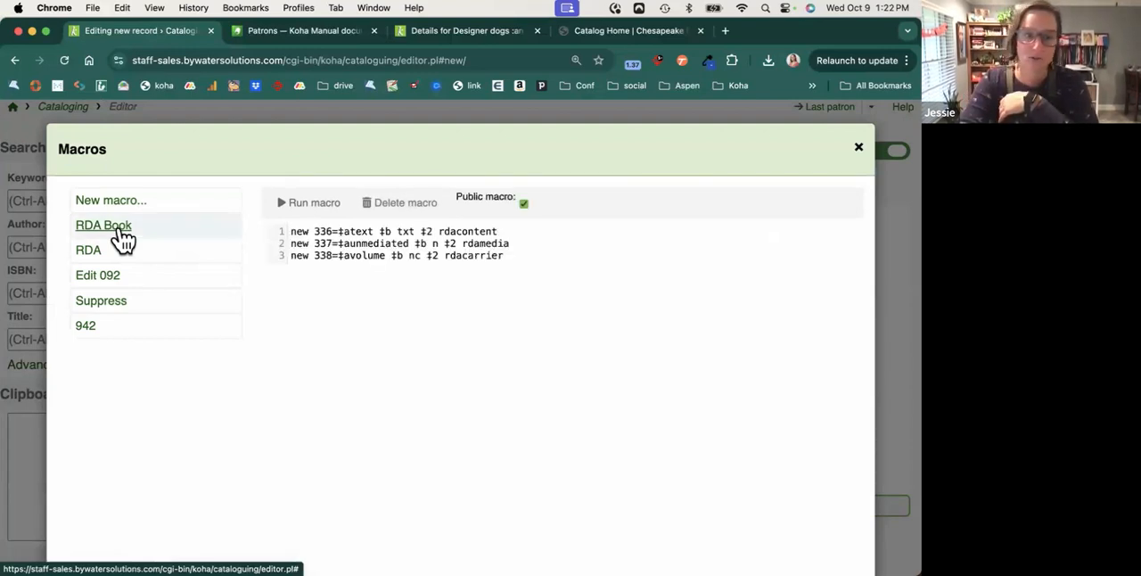
left_click(314, 203)
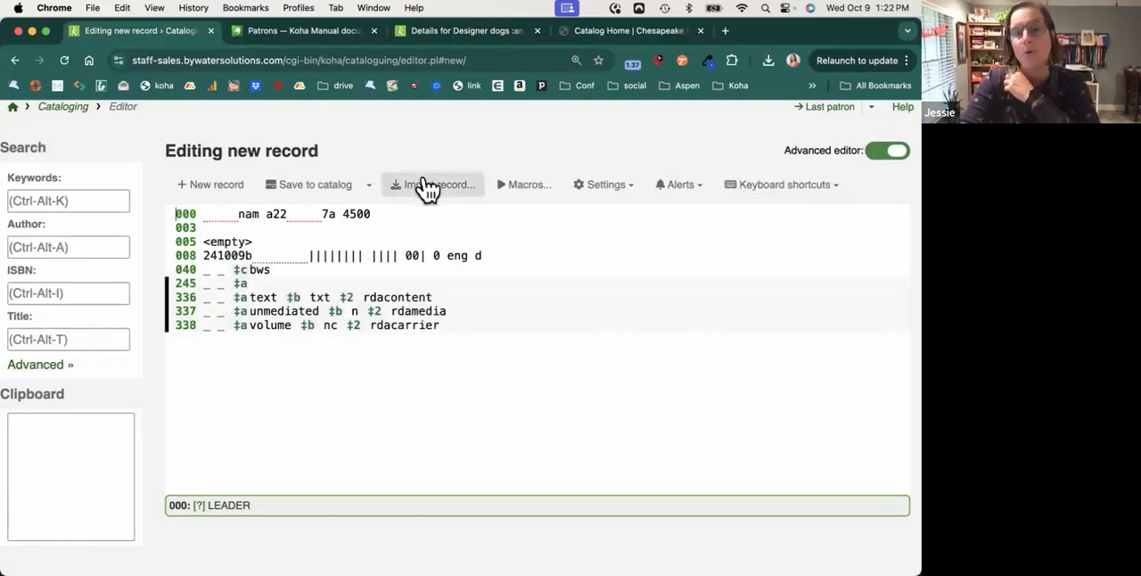
View the editor's advanced search servers and fields, then open and close the Library of Congress documentation for the Leader.
left_click(41, 371)
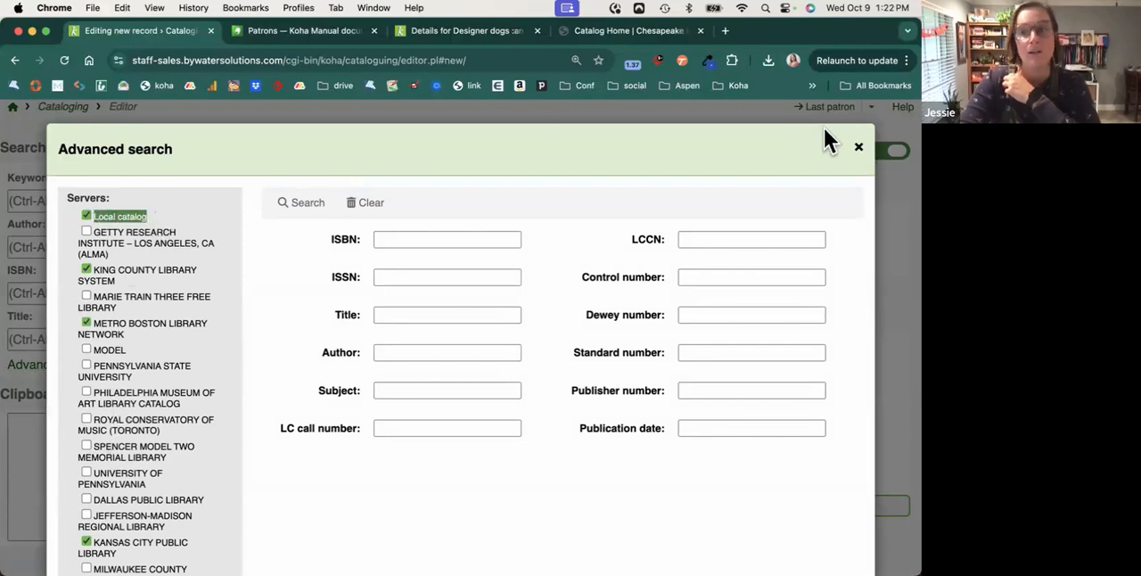
left_click(858, 147)
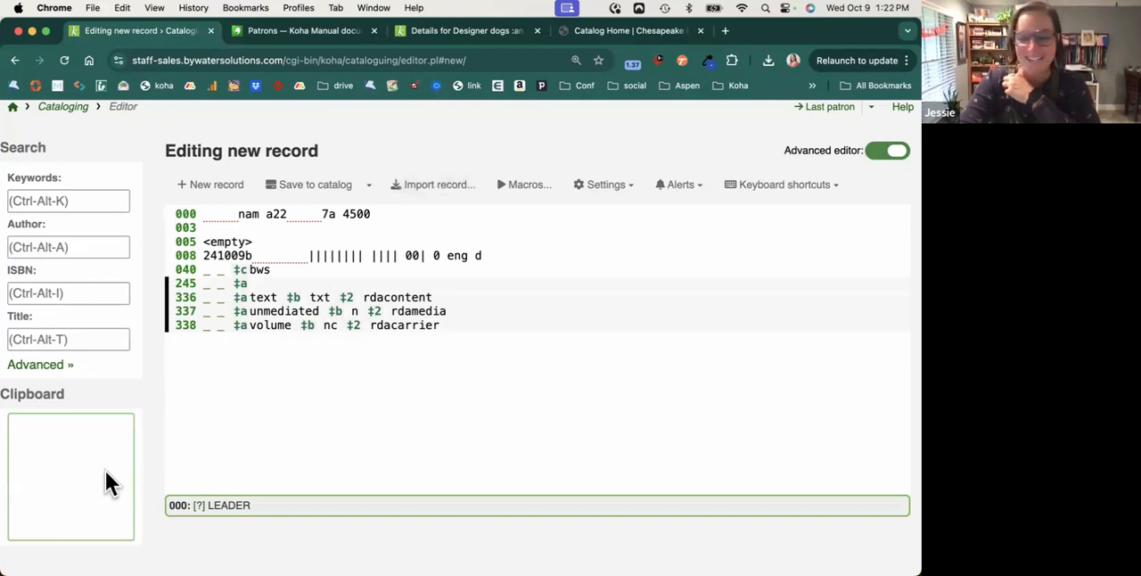
left_click(200, 506)
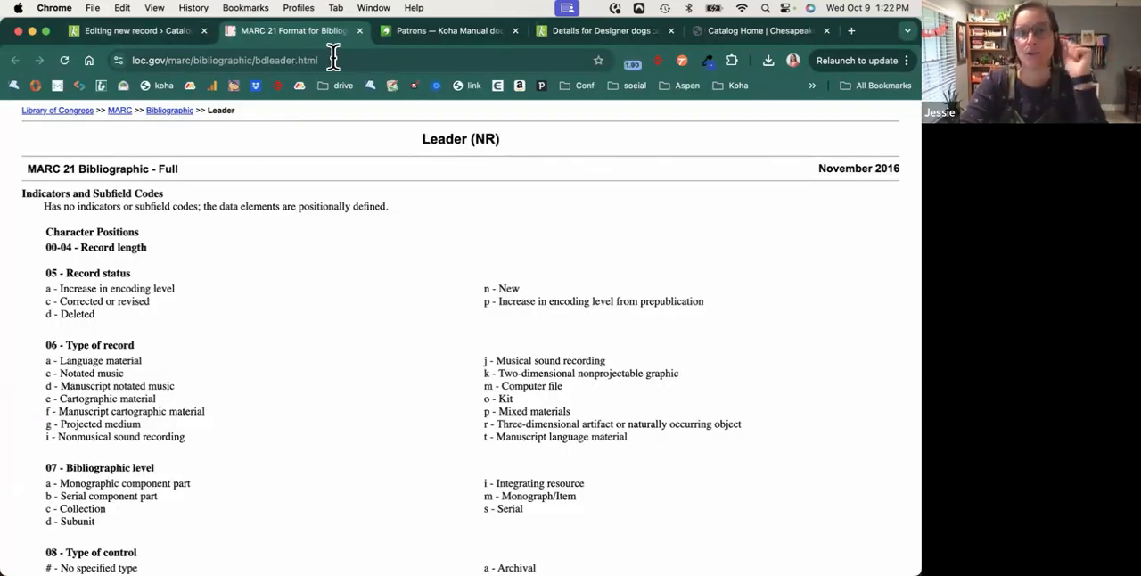
left_click(359, 30)
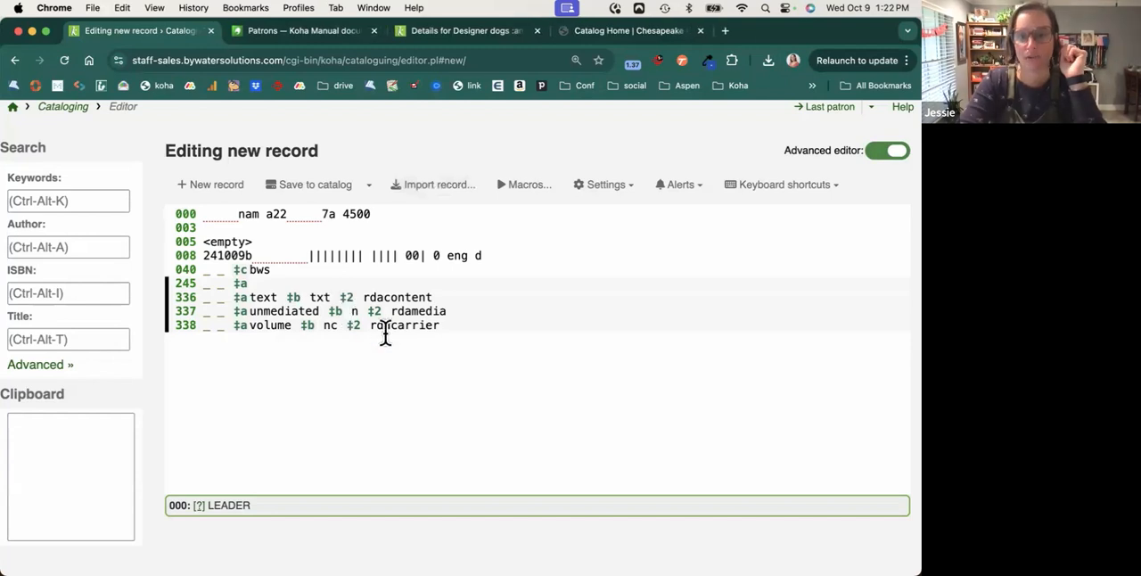
Switch from the advanced editor to the basic Add MARC record form, discarding the unsaved changes.
scroll(385, 333, "up", 1)
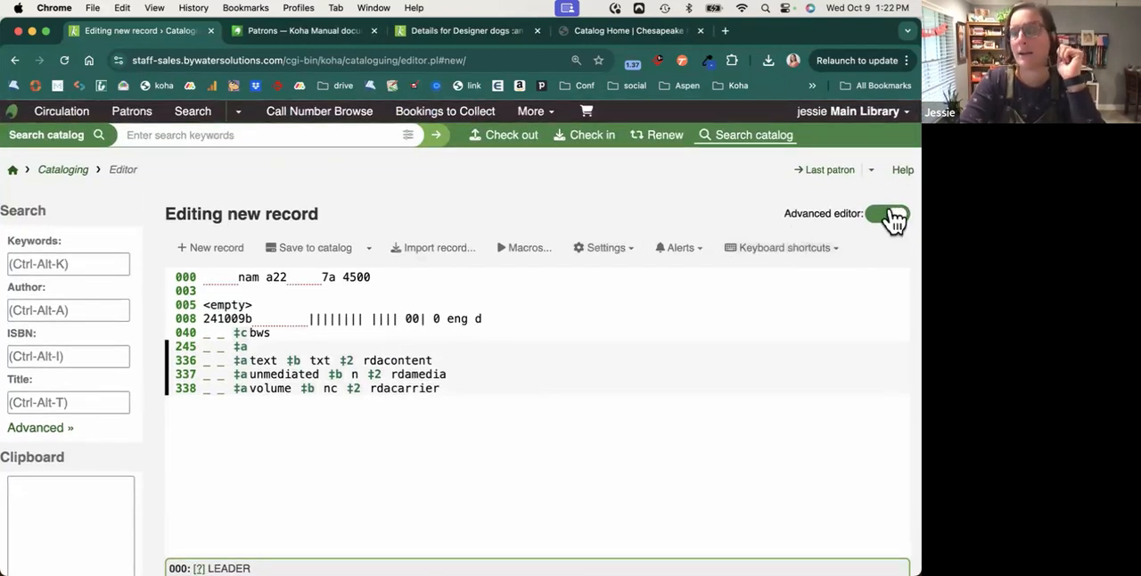
left_click(613, 146)
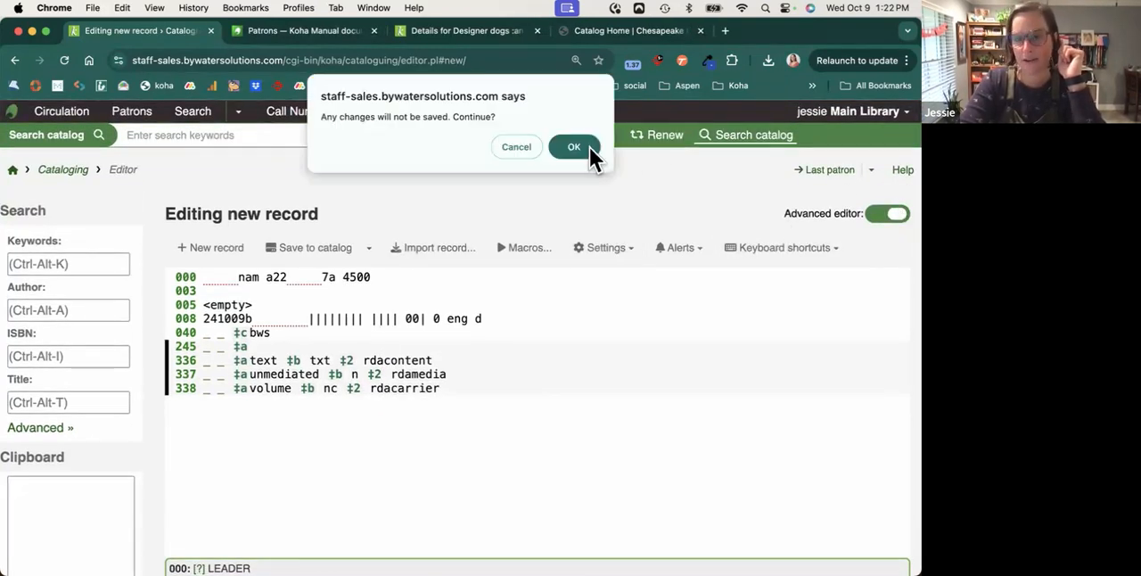
left_click(589, 147)
left_click(533, 241)
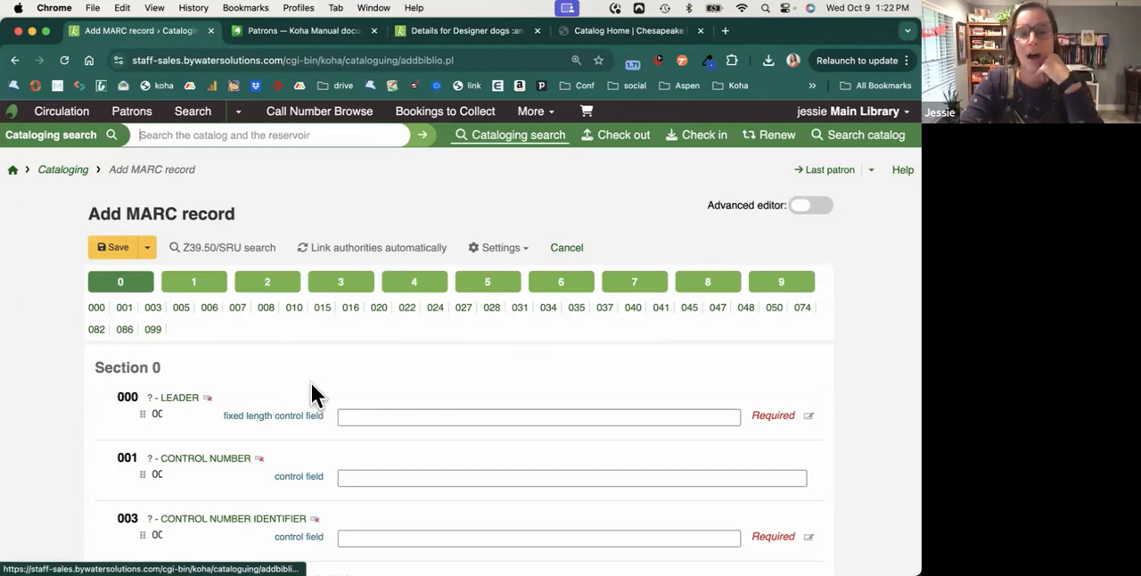
Open the 000 Leader builder, examine its bibliographic level choices, and cancel without saving.
scroll(314, 392, "down", 3)
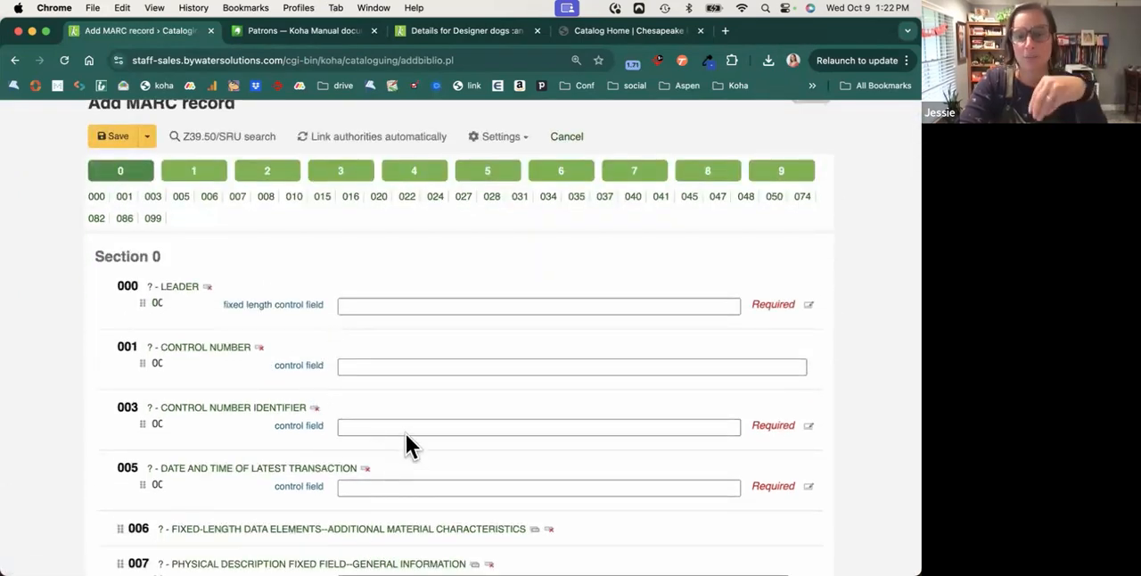
left_click(809, 305)
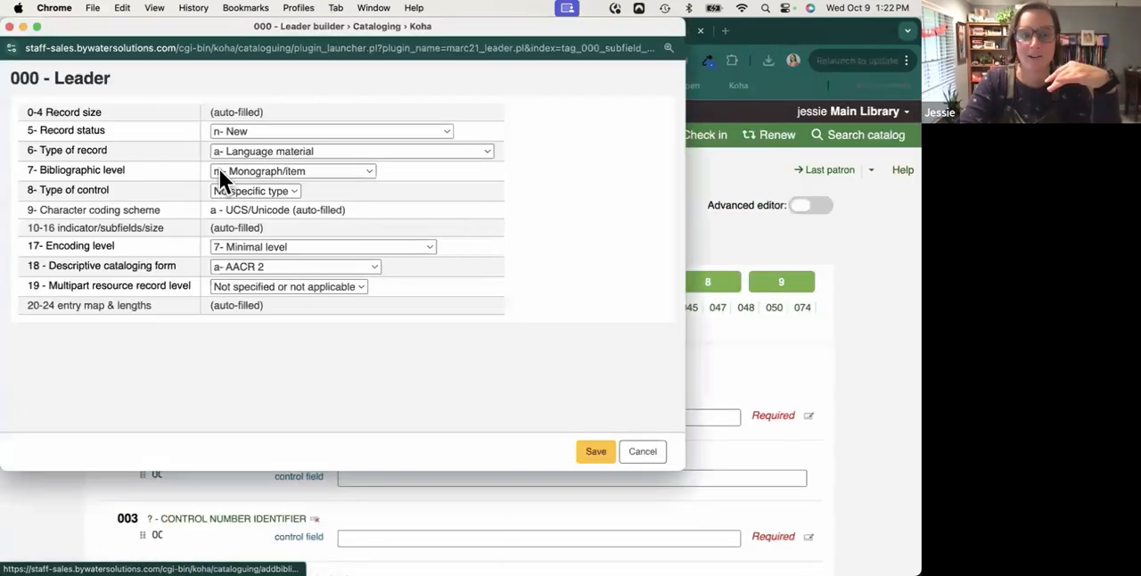
left_click(258, 172)
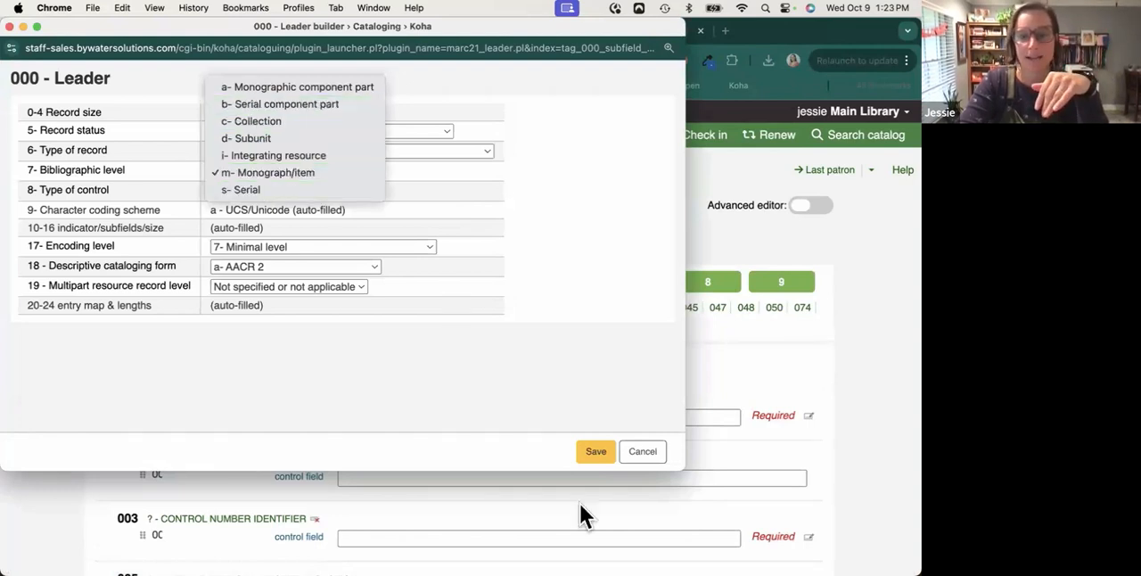
left_click(642, 457)
left_click(642, 457)
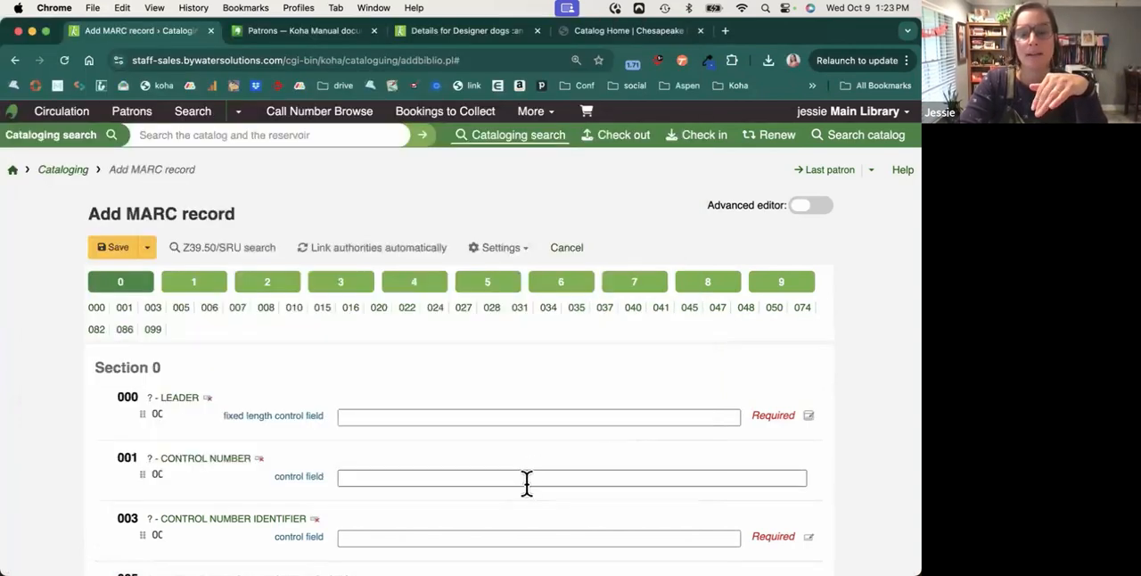
In section 2, move the 245 Medium subfield h directly below the Title subfield a.
left_click(267, 189)
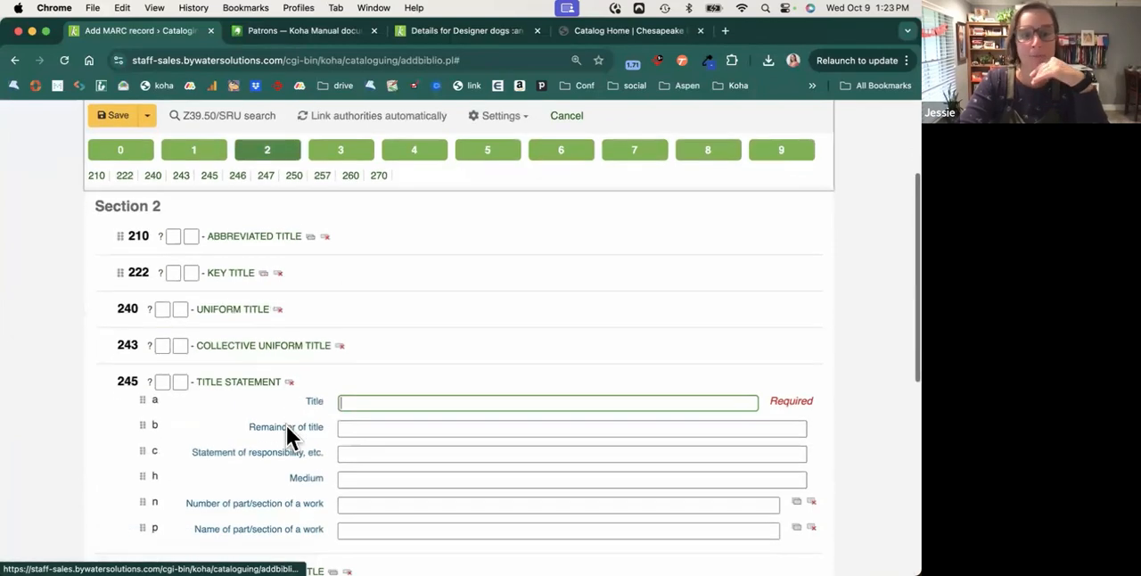
left_click(145, 478)
left_click_drag(145, 478, 145, 440)
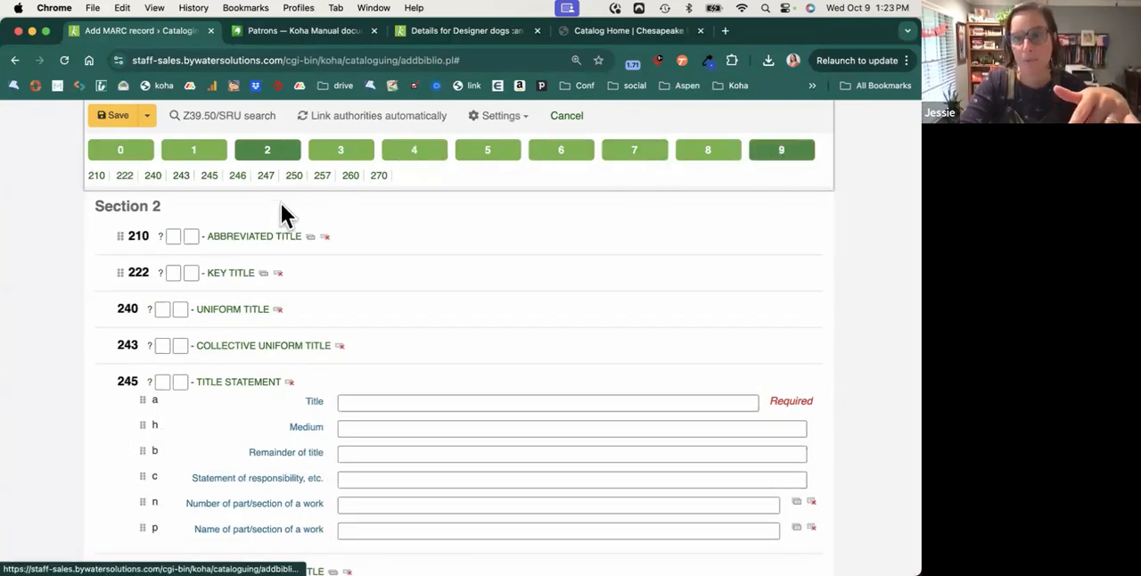
Look through the MARC fields of the new record form in sections 0 to 6.
left_click(138, 152)
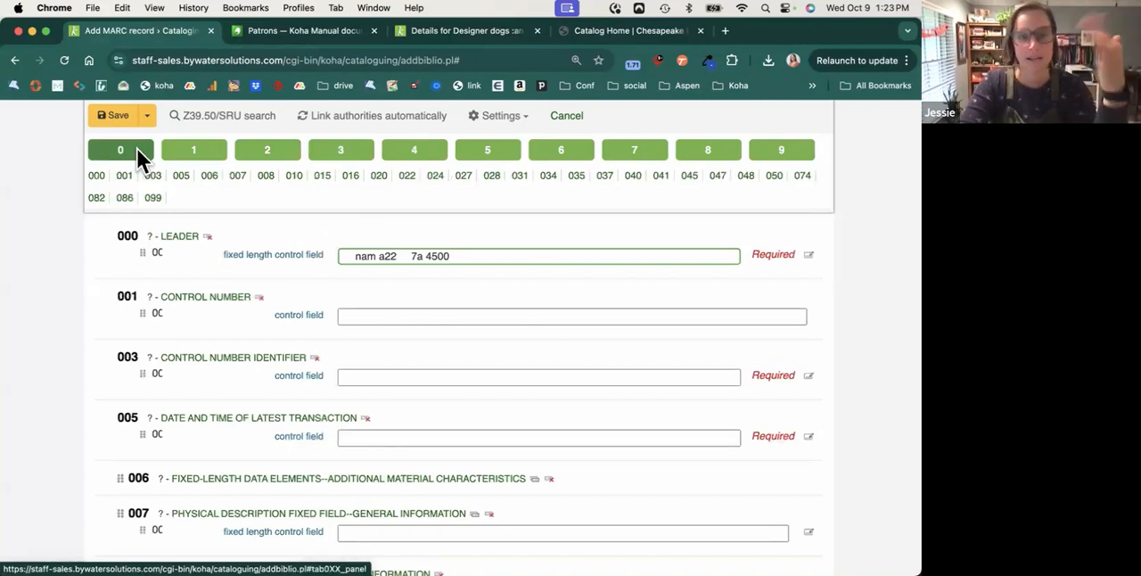
left_click(206, 159)
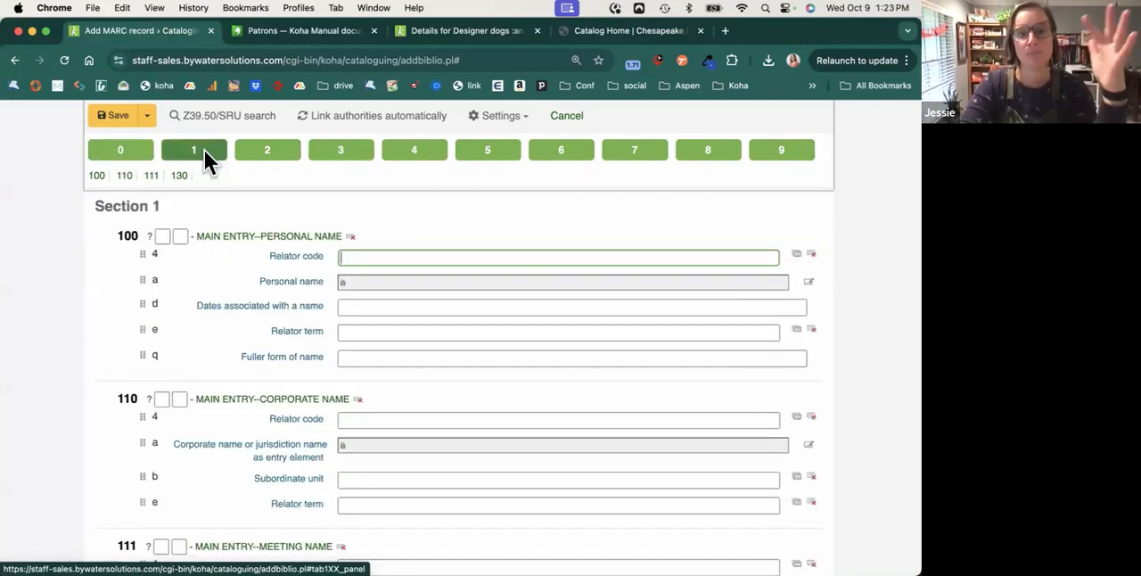
left_click(270, 152)
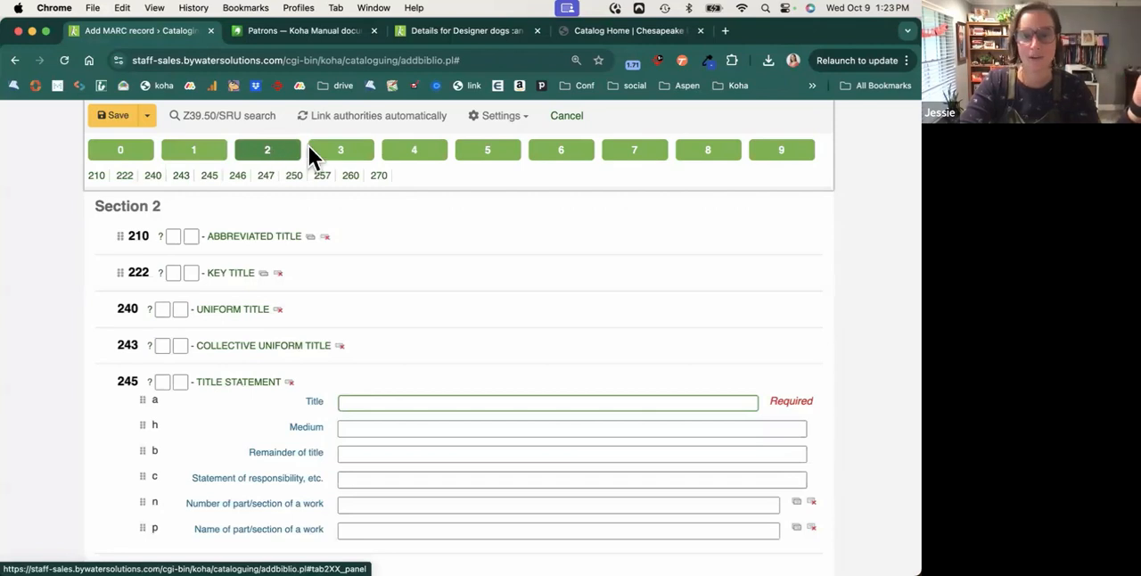
left_click(343, 159)
left_click(426, 150)
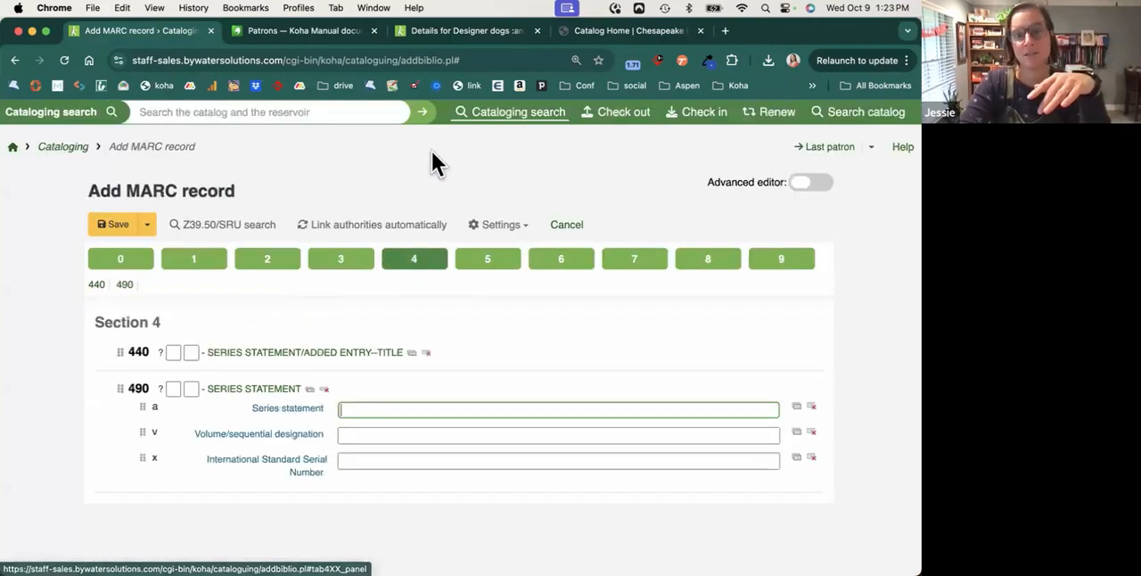
left_click(502, 259)
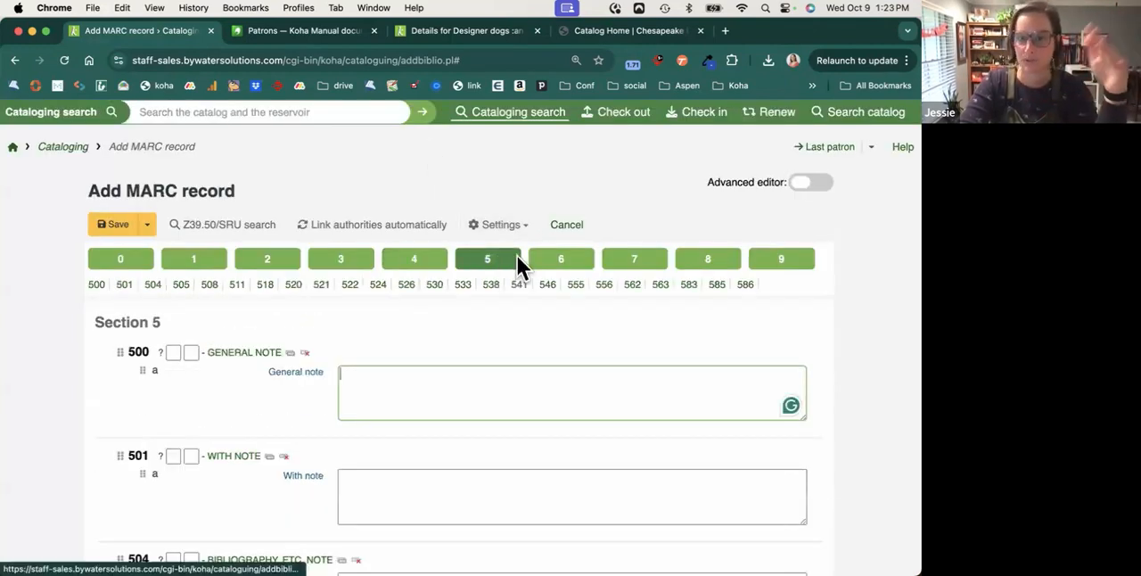
left_click(561, 258)
scroll(569, 382, "down", 5)
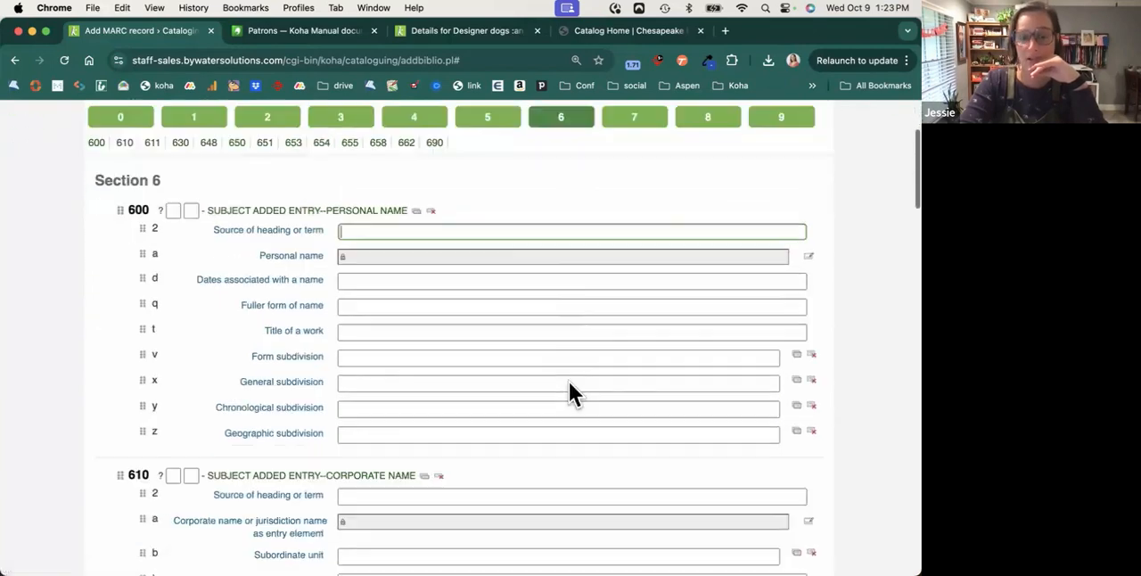
Open the authority search for the 650 topical term subfield a, then close it without choosing a heading.
scroll(569, 382, "down", 10)
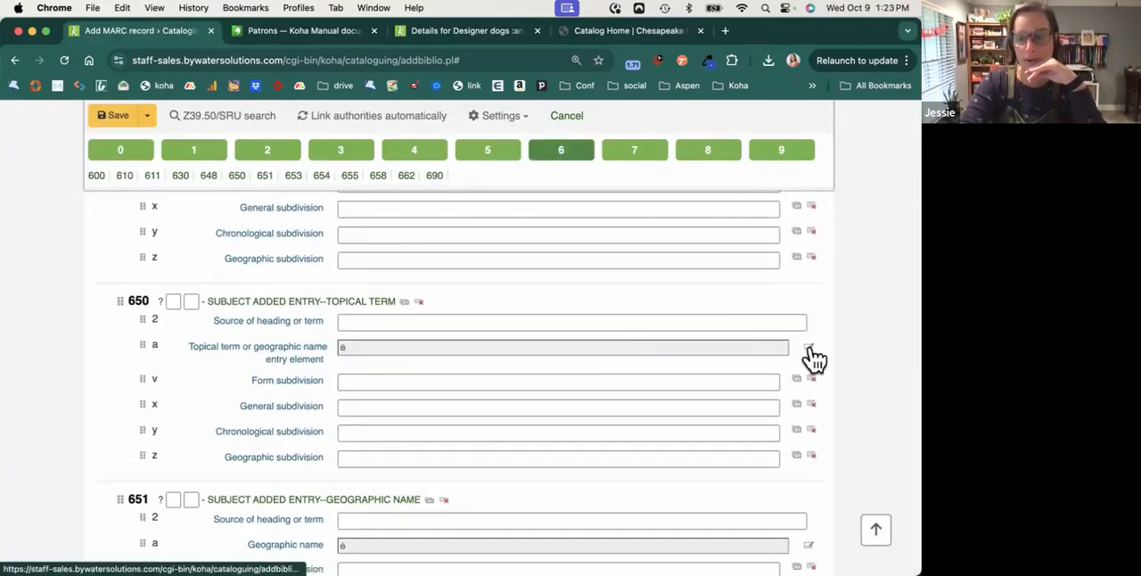
left_click(809, 348)
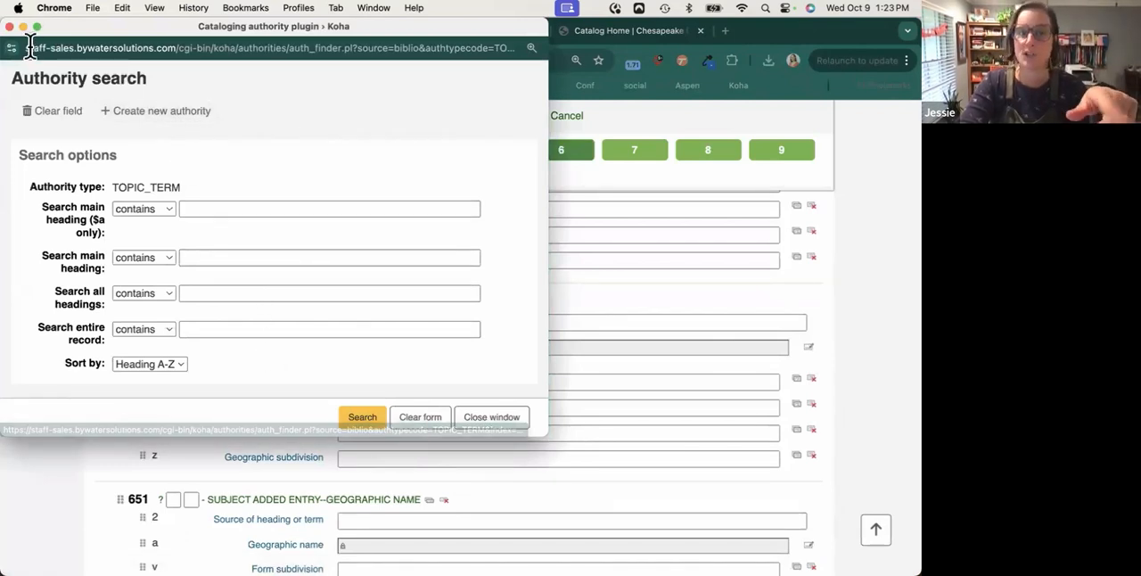
left_click(10, 26)
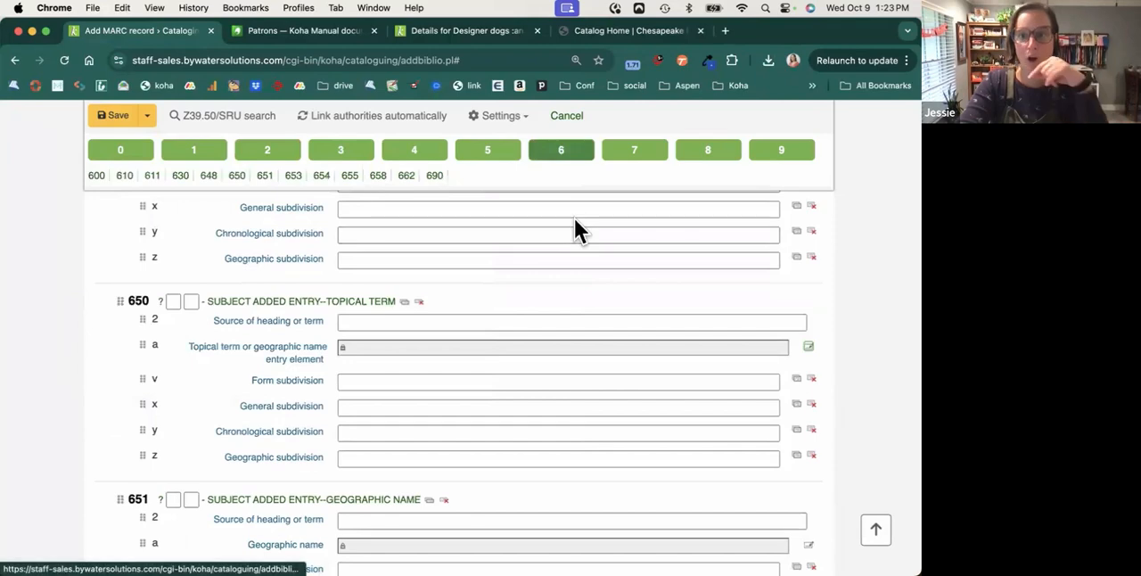
Go through sections 7 and 8 to section 9 and set the 942 Koha item type to Book.
left_click(636, 154)
left_click(709, 203)
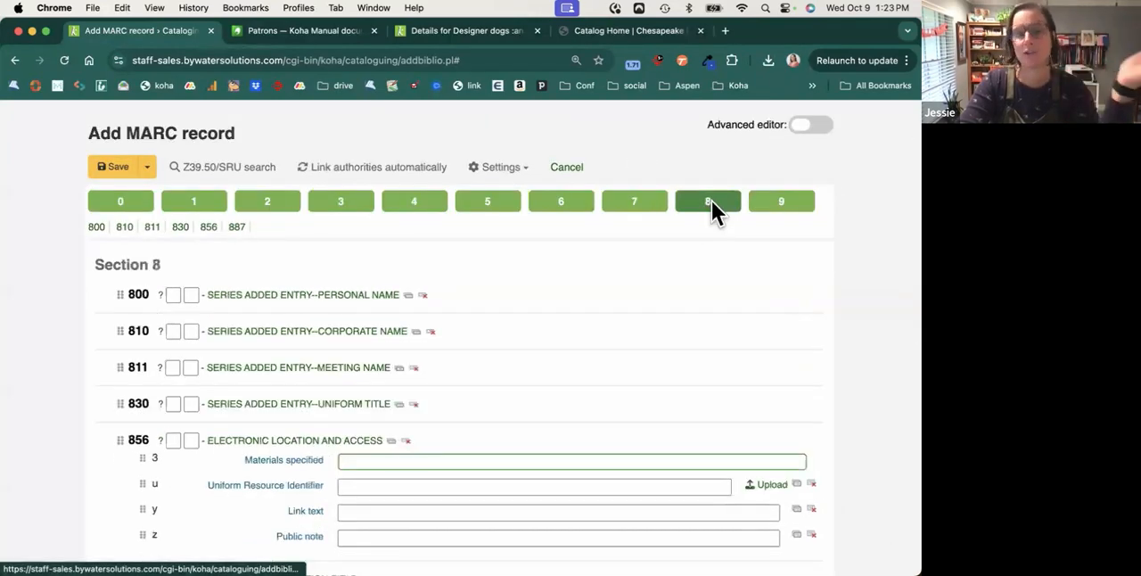
left_click(771, 201)
scroll(764, 319, "down", 2)
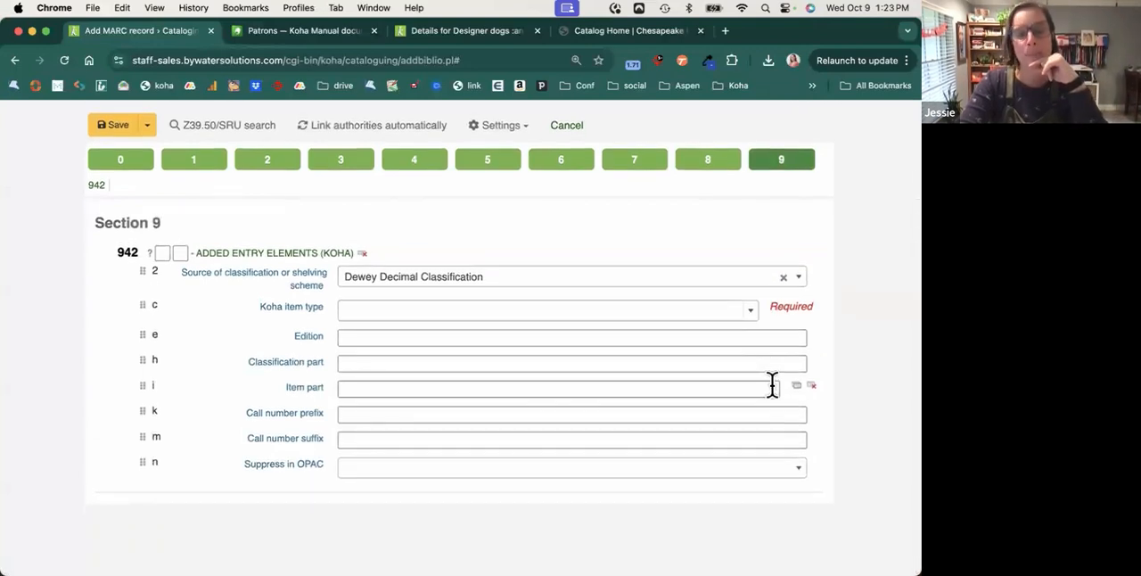
left_click(409, 315)
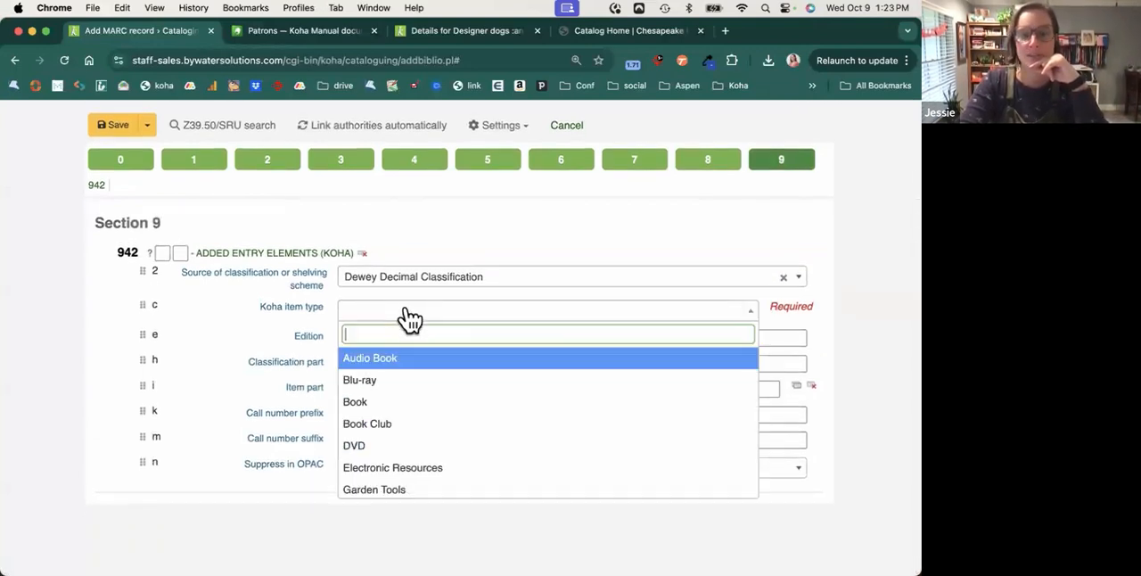
left_click(397, 403)
Run a cataloging search for "flower" across the catalog and the reservoir.
scroll(395, 404, "up", 3)
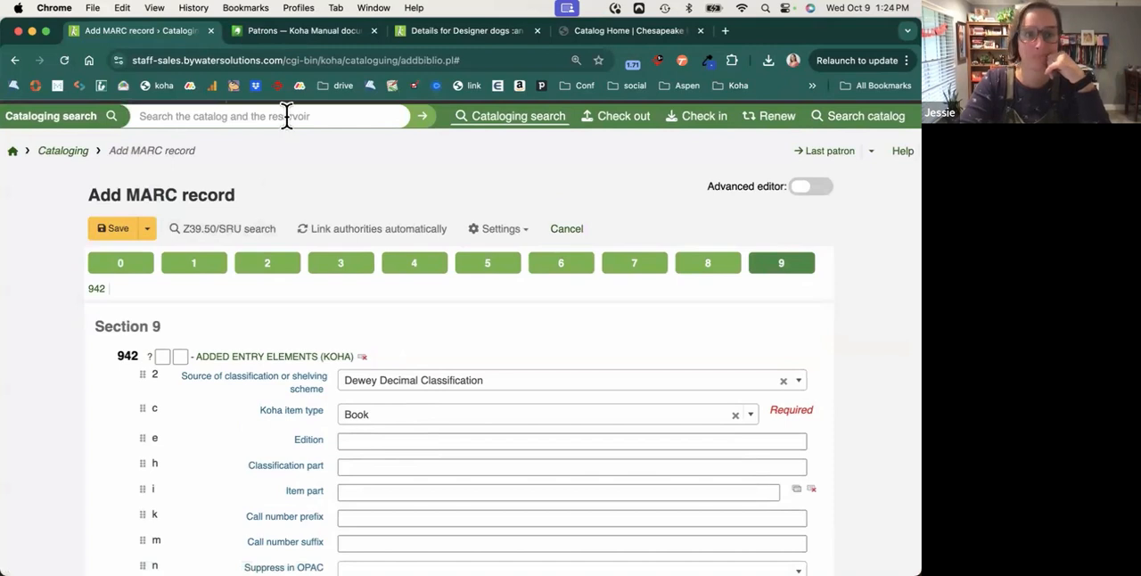
scroll(289, 148, "up", 1)
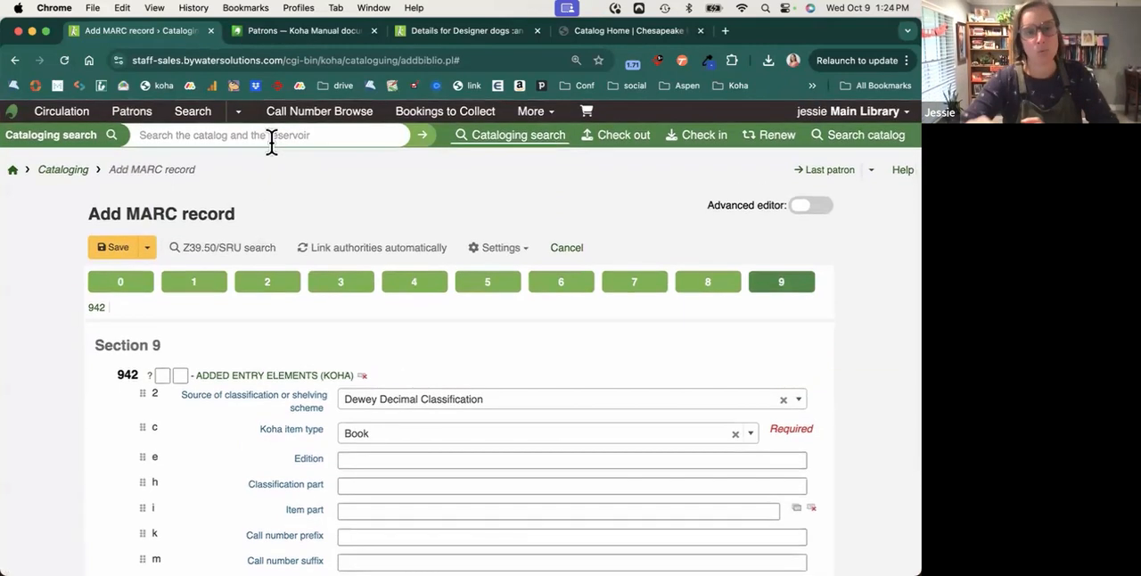
left_click(272, 138)
type("f")
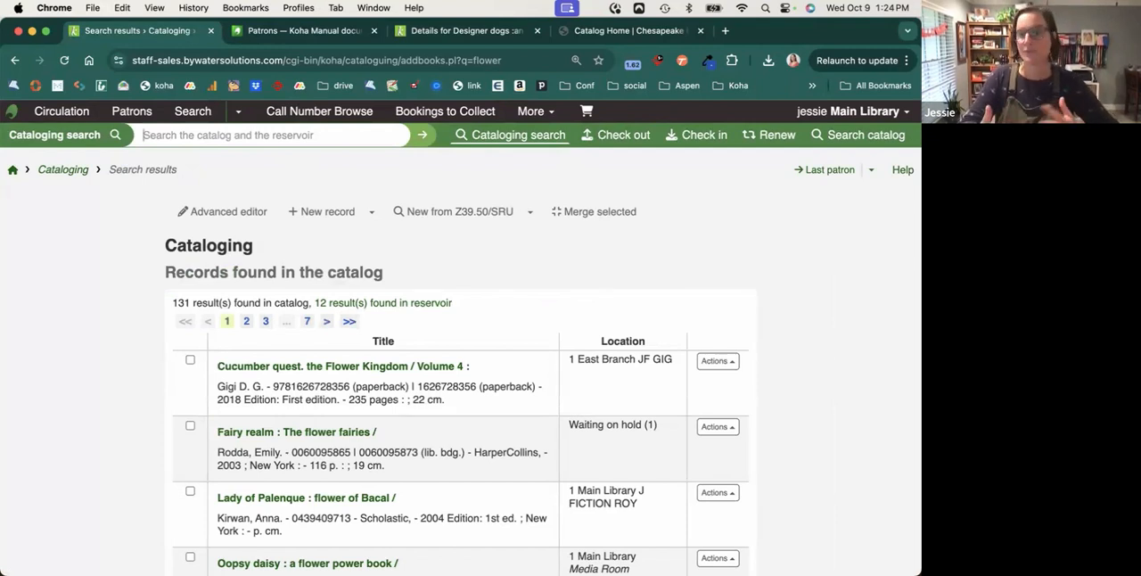
View the MARC preview of the first search result, Cucumber quest. the Flower Kingdom / Volume 4, and close it.
left_click(727, 362)
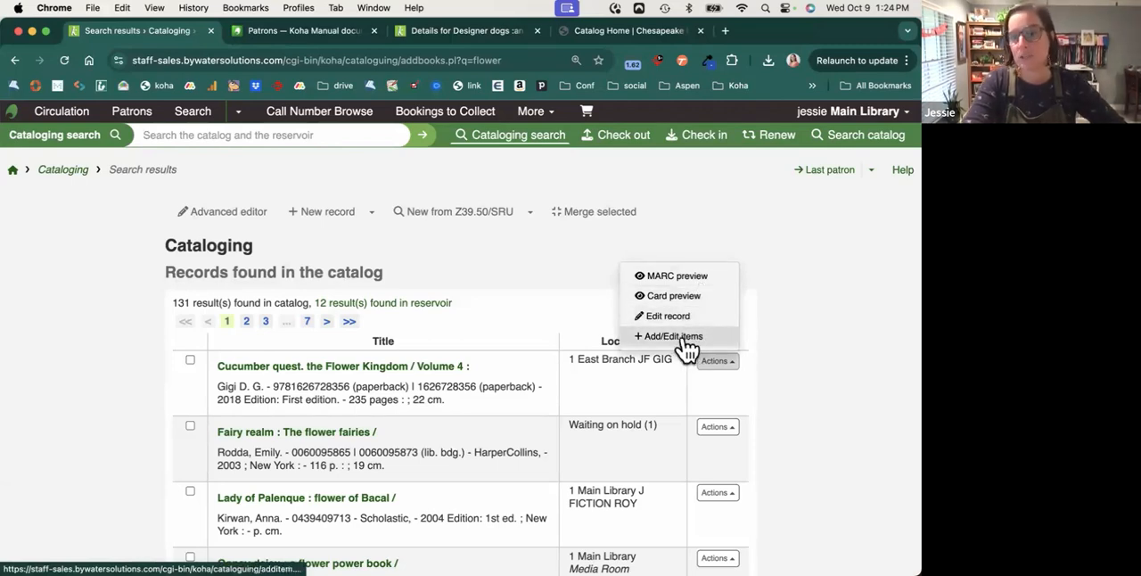
left_click(691, 273)
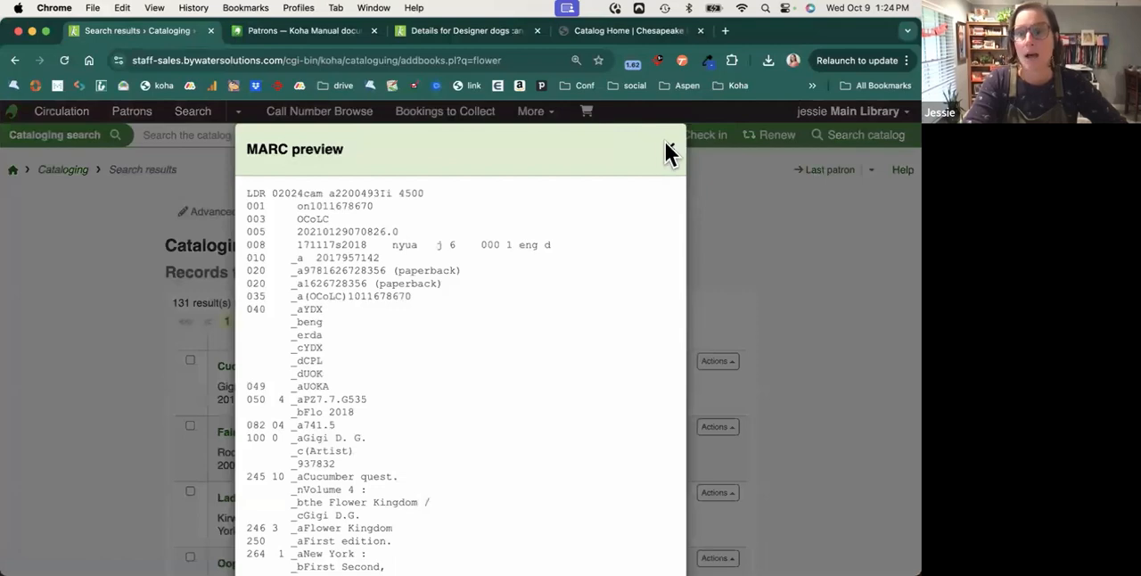
left_click(669, 150)
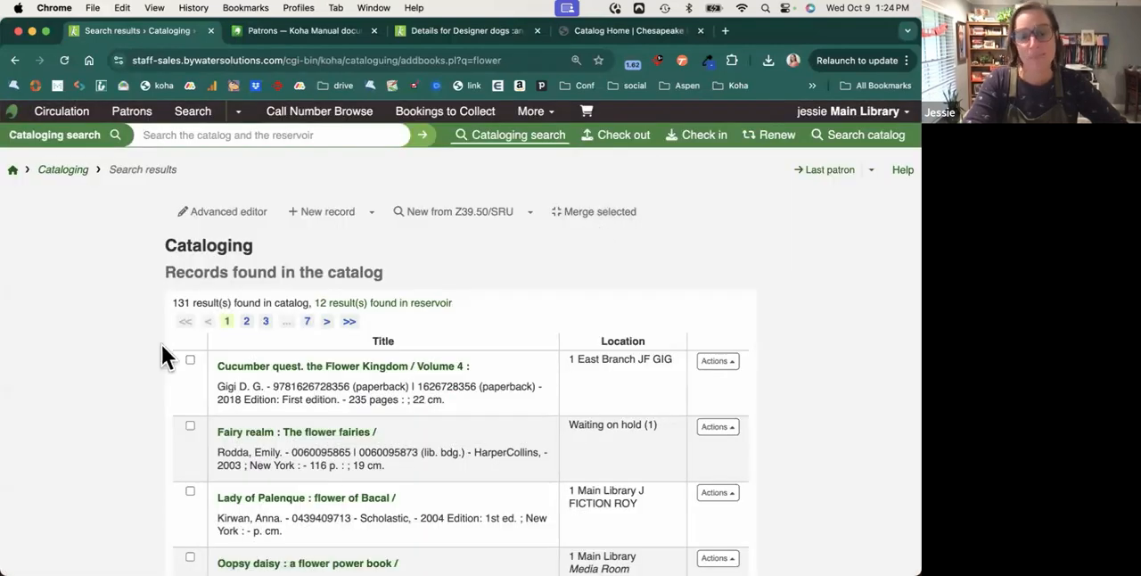
Open the add/edit items page for Cucumber quest. the Flower Kingdom / Volume 4, leaving no search results selected.
left_click(191, 427)
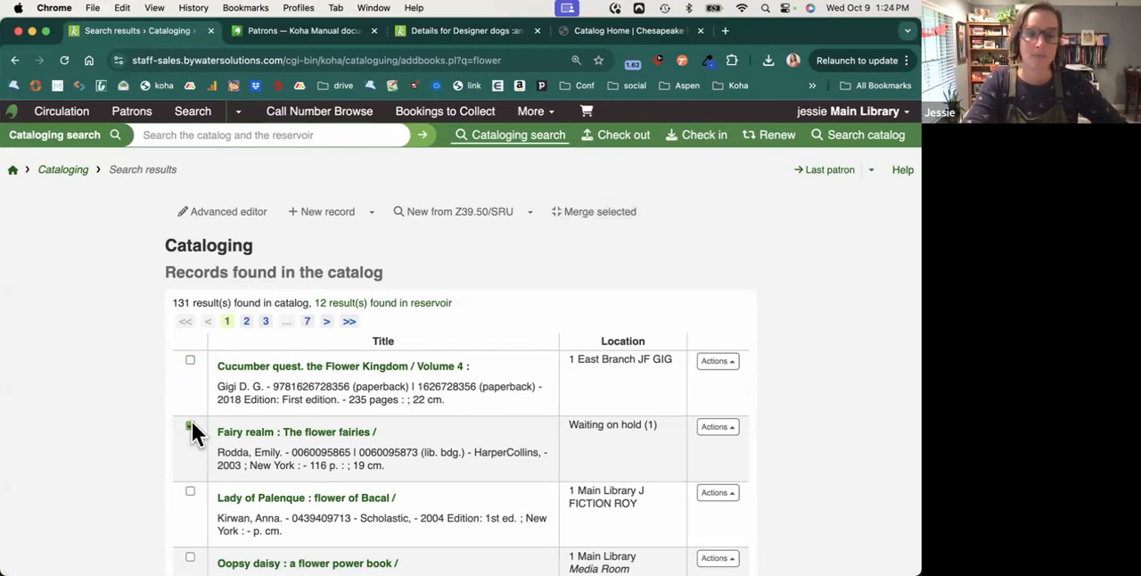
left_click(738, 361)
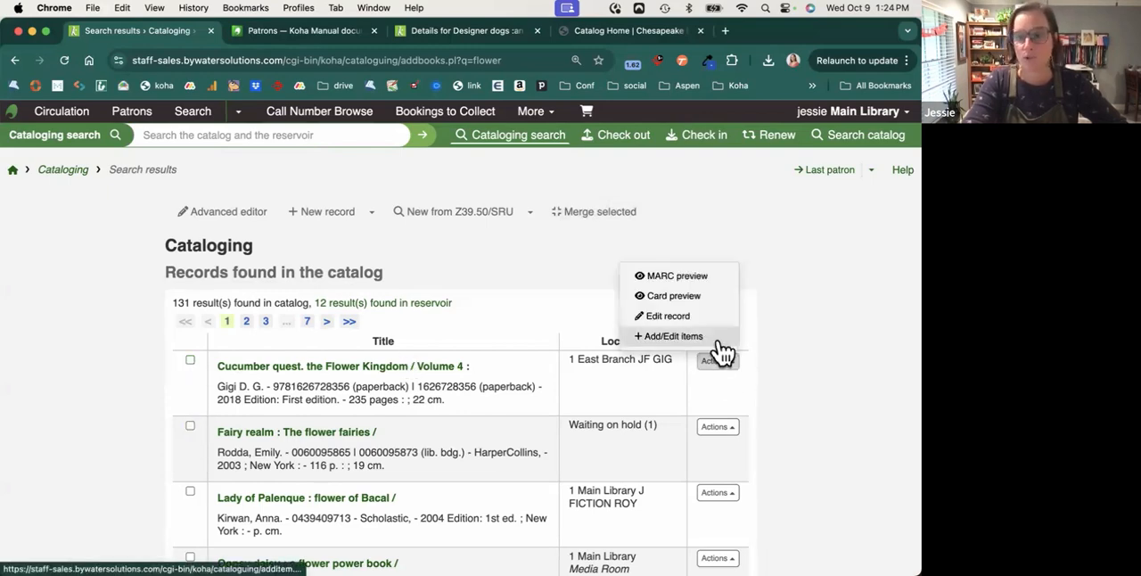
left_click(711, 333)
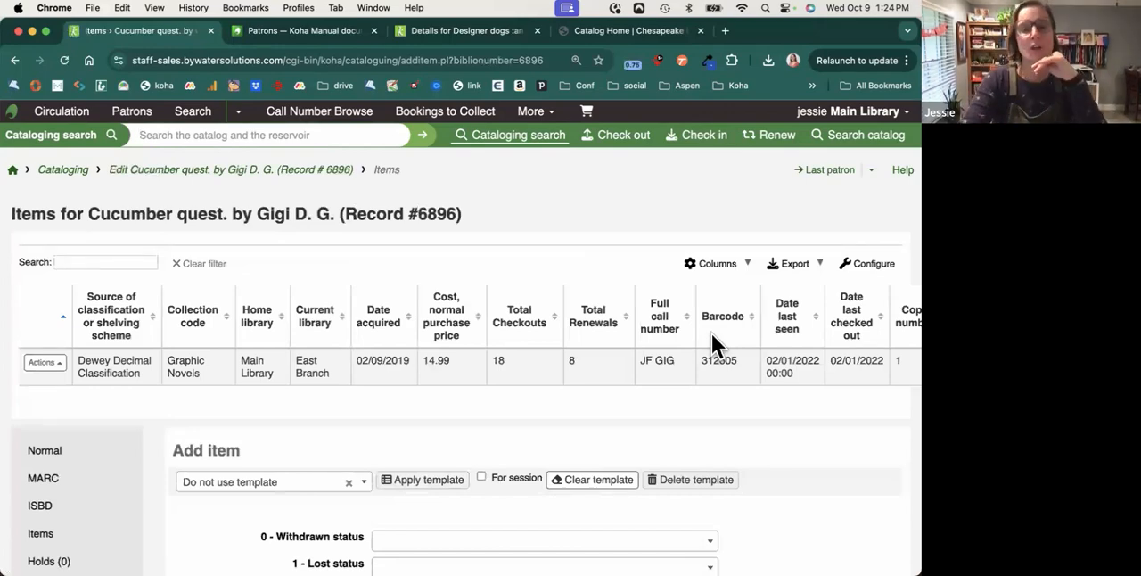
Apply the shared Adult fiction template to the new item form.
scroll(636, 355, "down", 5)
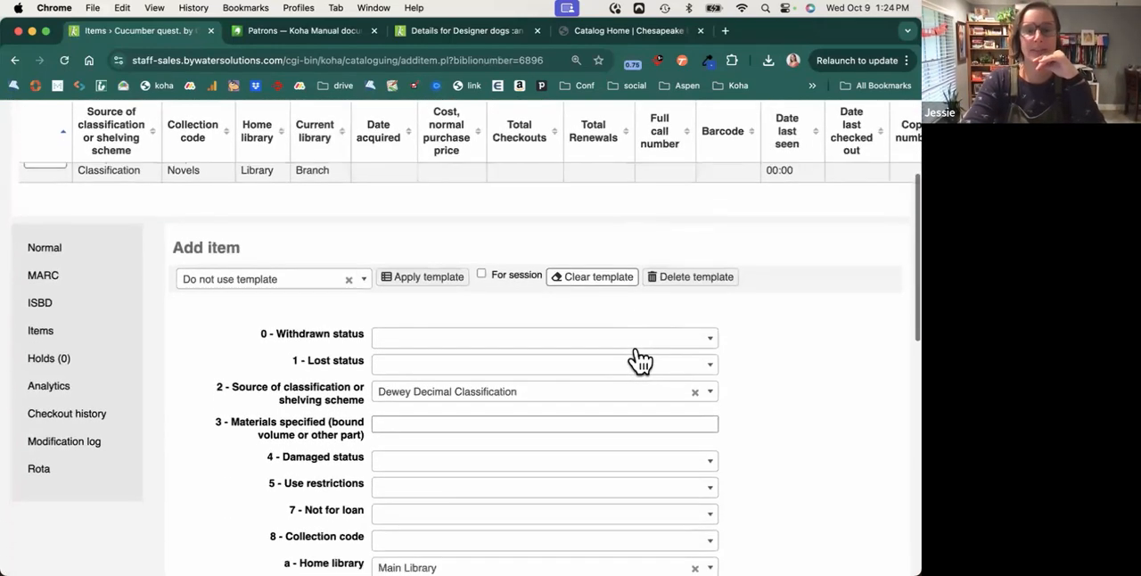
scroll(636, 356, "down", 2)
left_click(364, 219)
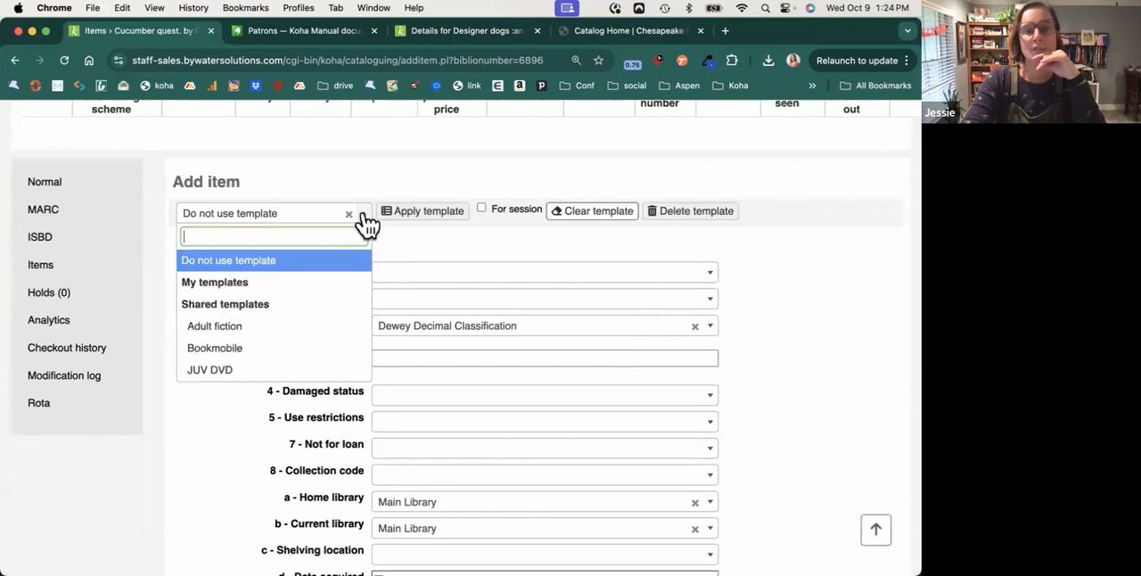
left_click(253, 328)
left_click(426, 221)
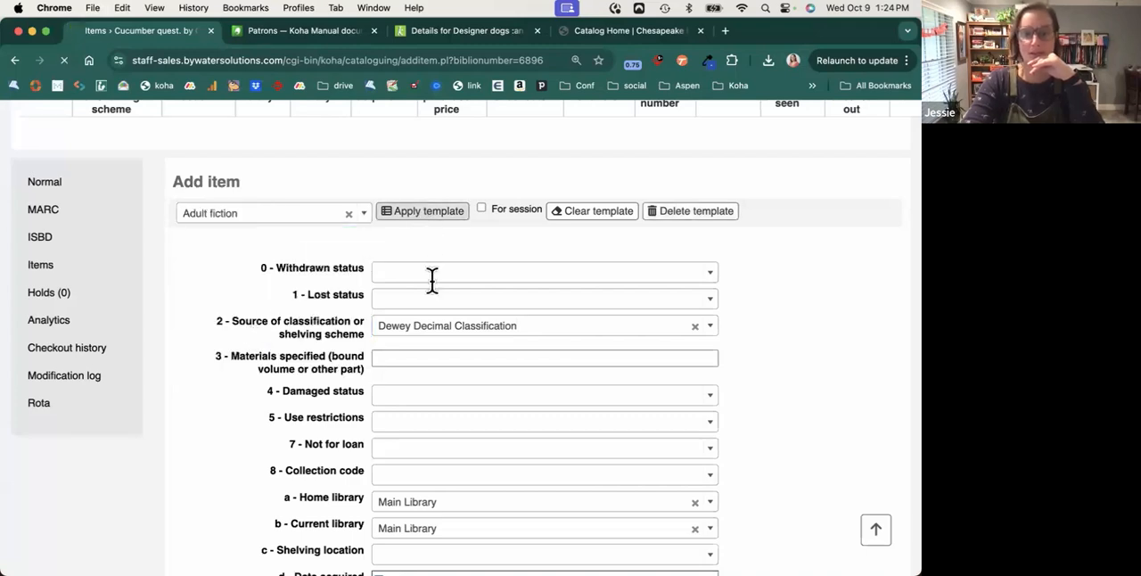
Examine the item fields filled in by the template and the available options for adding or saving the item.
scroll(446, 361, "down", 1)
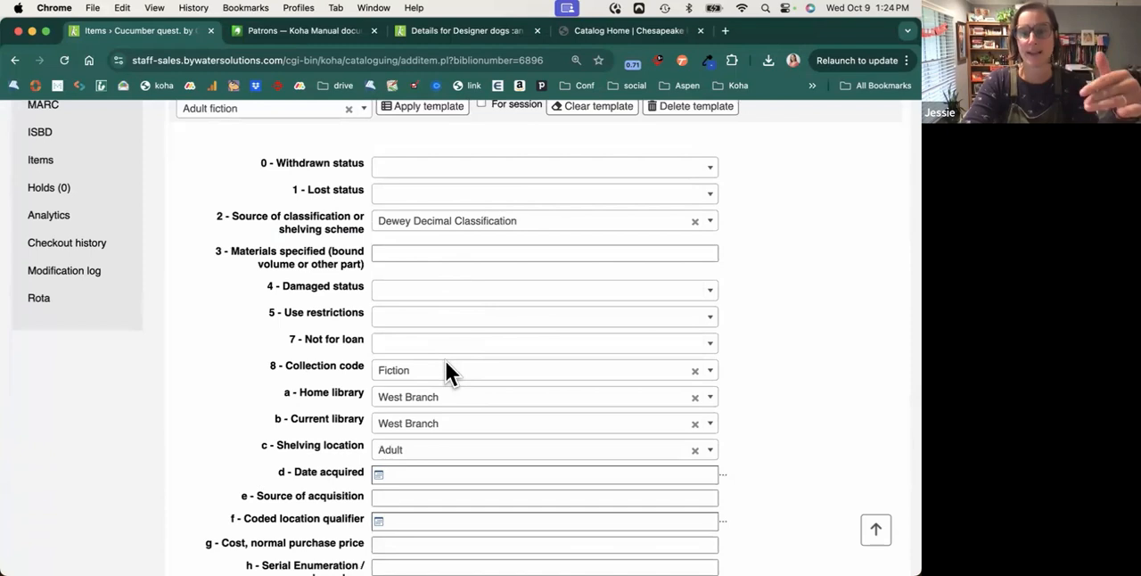
scroll(446, 361, "down", 1)
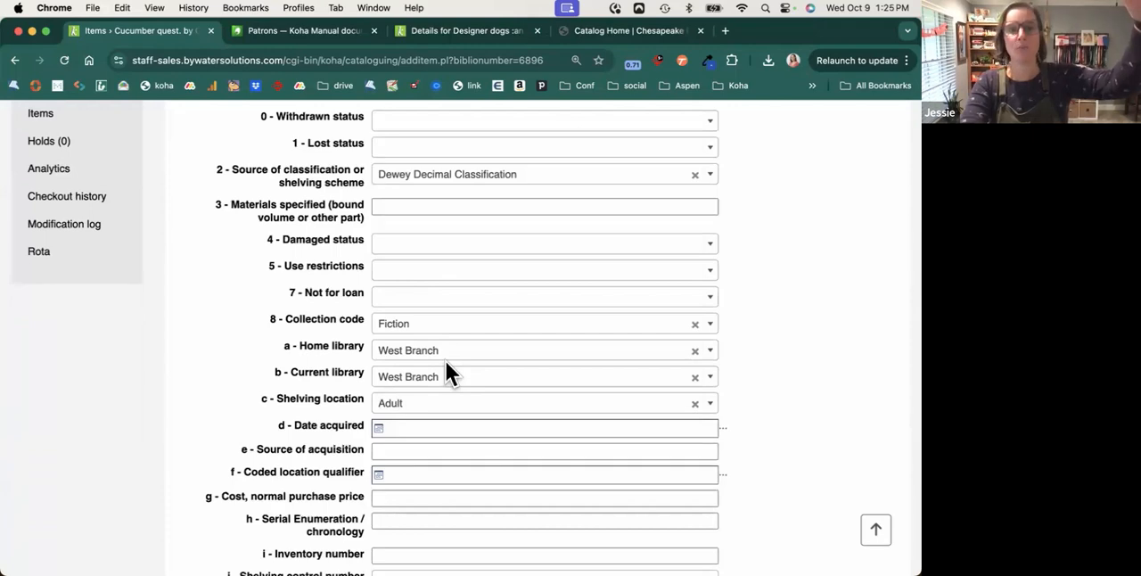
scroll(446, 361, "down", 9)
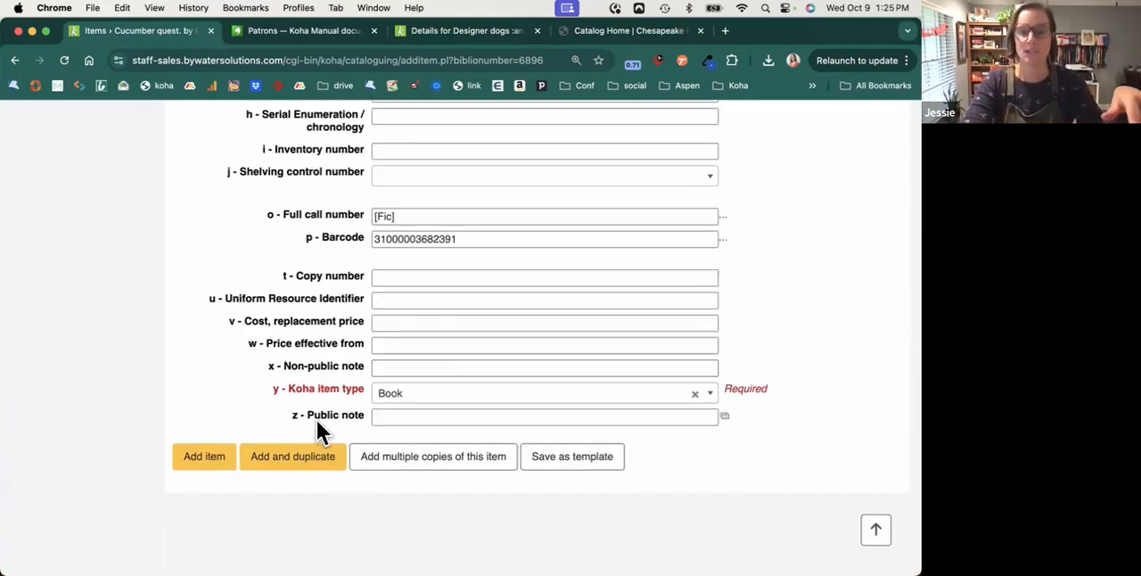
scroll(459, 413, "up", 6)
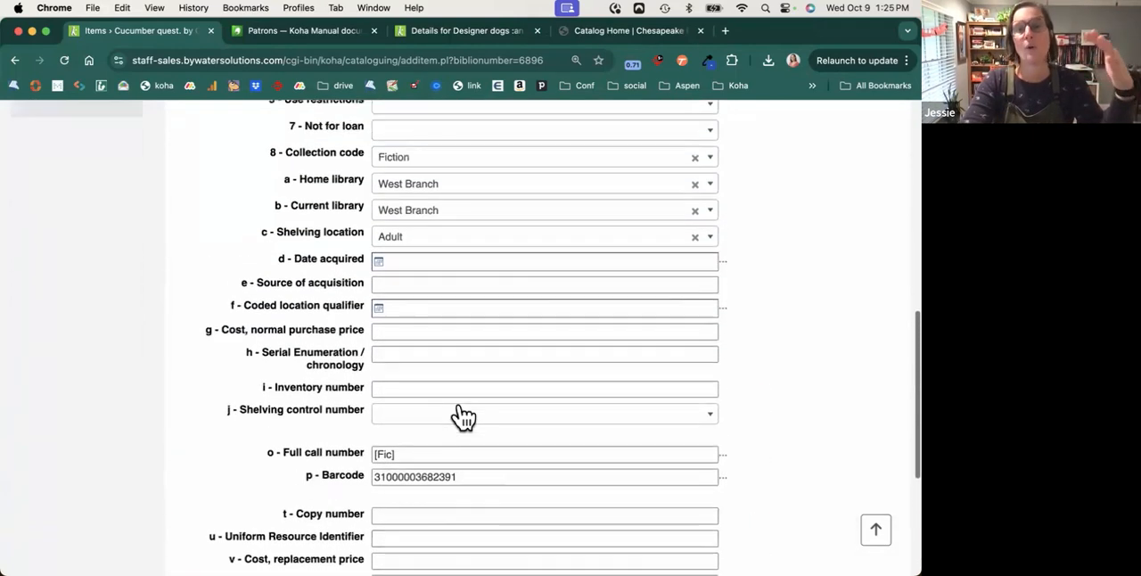
scroll(463, 417, "up", 4)
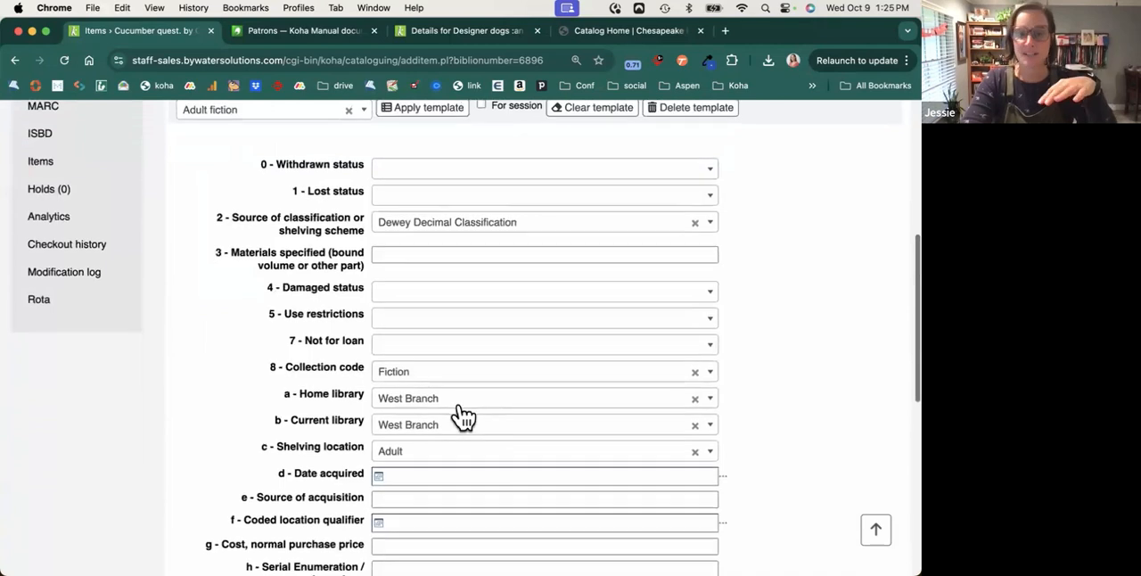
scroll(462, 416, "down", 1)
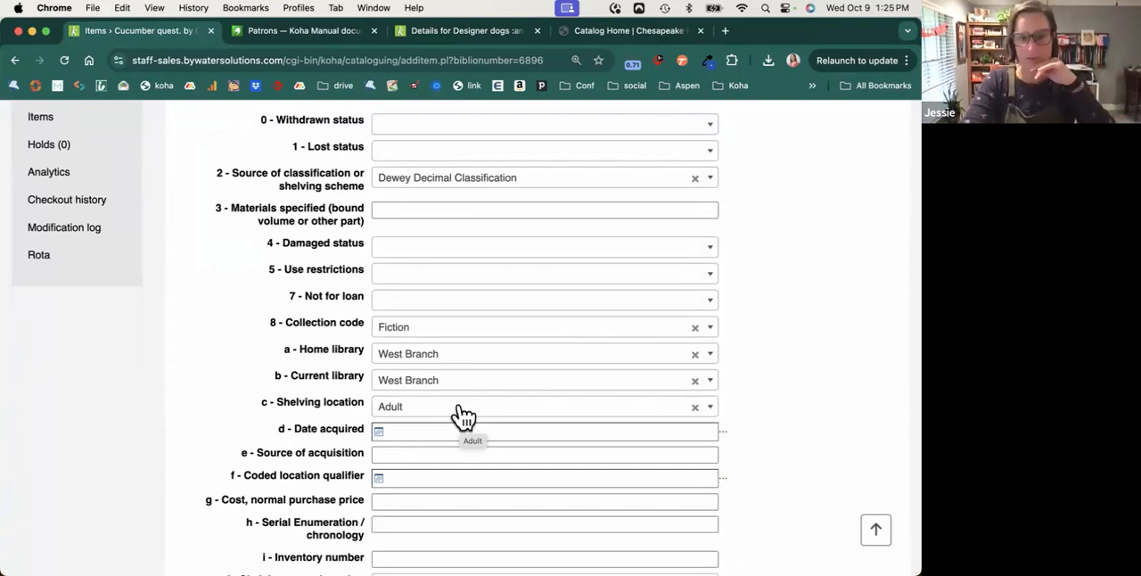
scroll(463, 417, "down", 5)
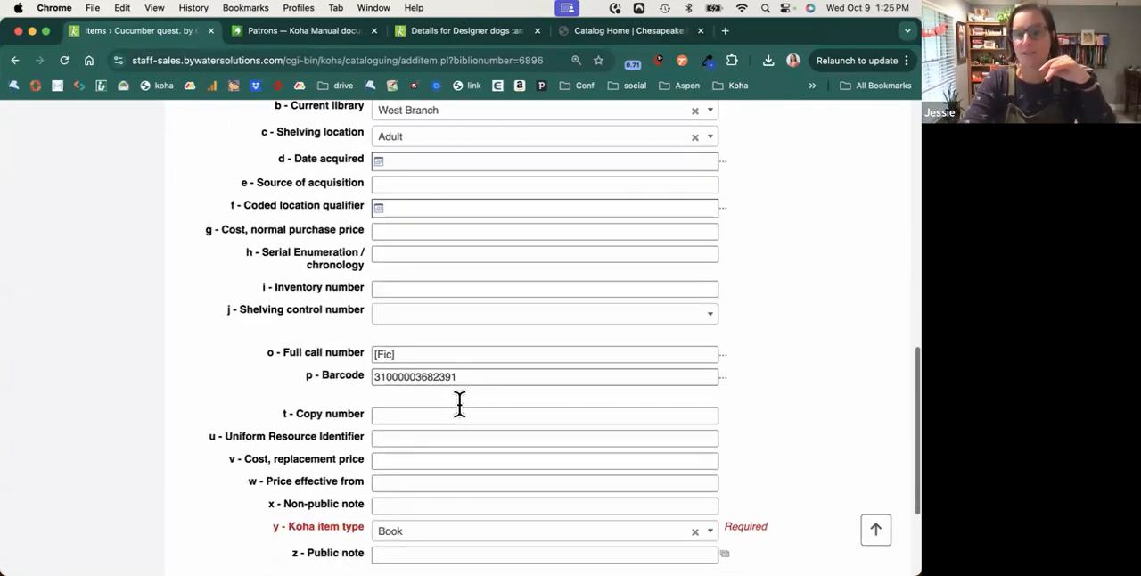
scroll(459, 404, "down", 1)
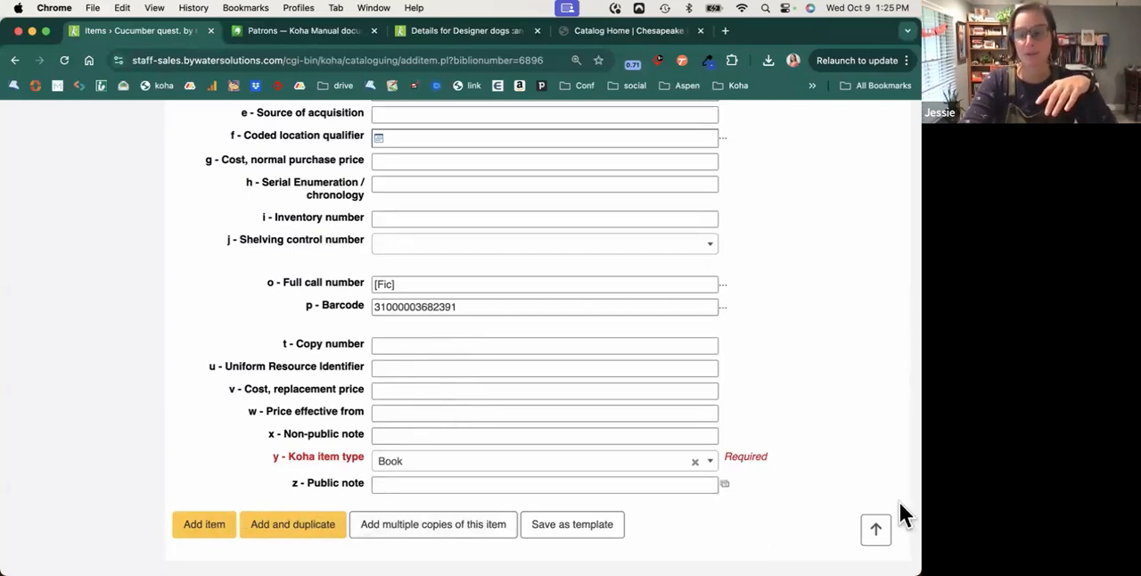
left_click(876, 529)
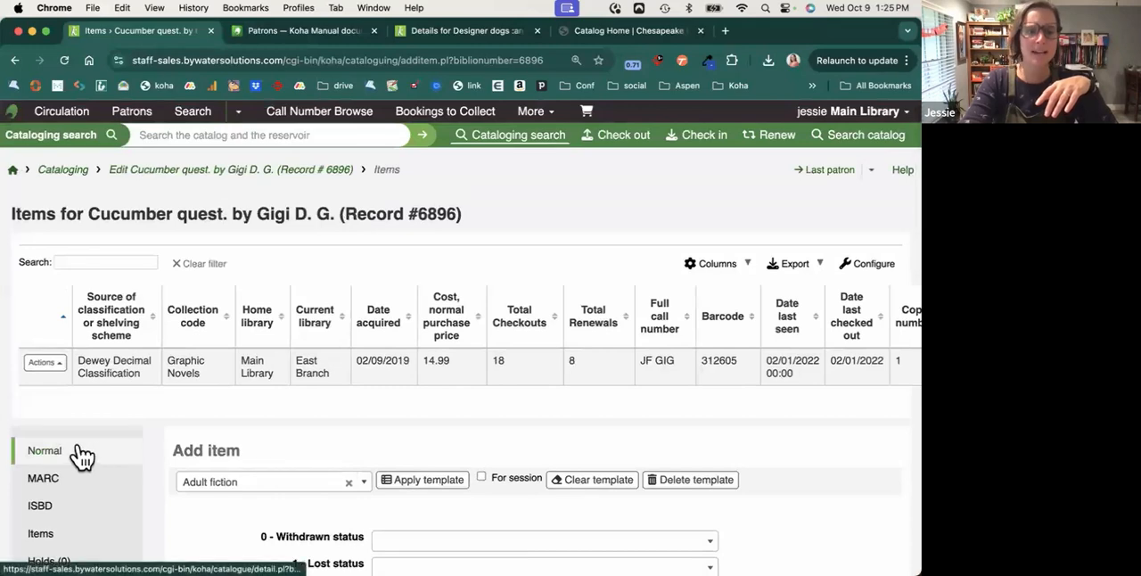
Open the record's Normal detail view and examine its bibliographic details and holdings.
left_click(81, 453)
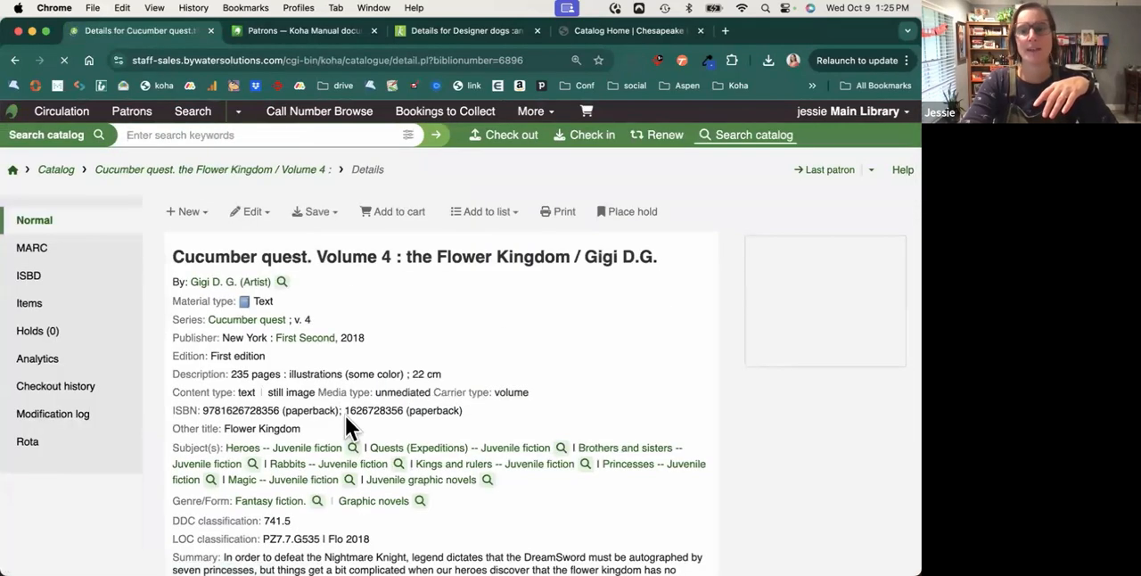
scroll(462, 412, "down", 2)
scroll(464, 424, "down", 5)
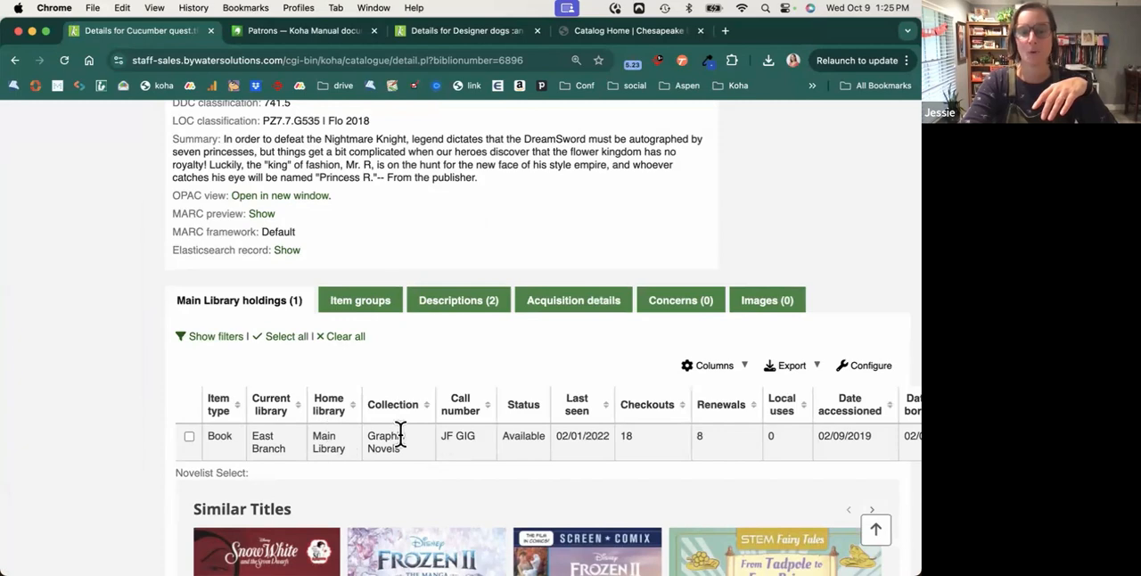
scroll(436, 437, "up", 5)
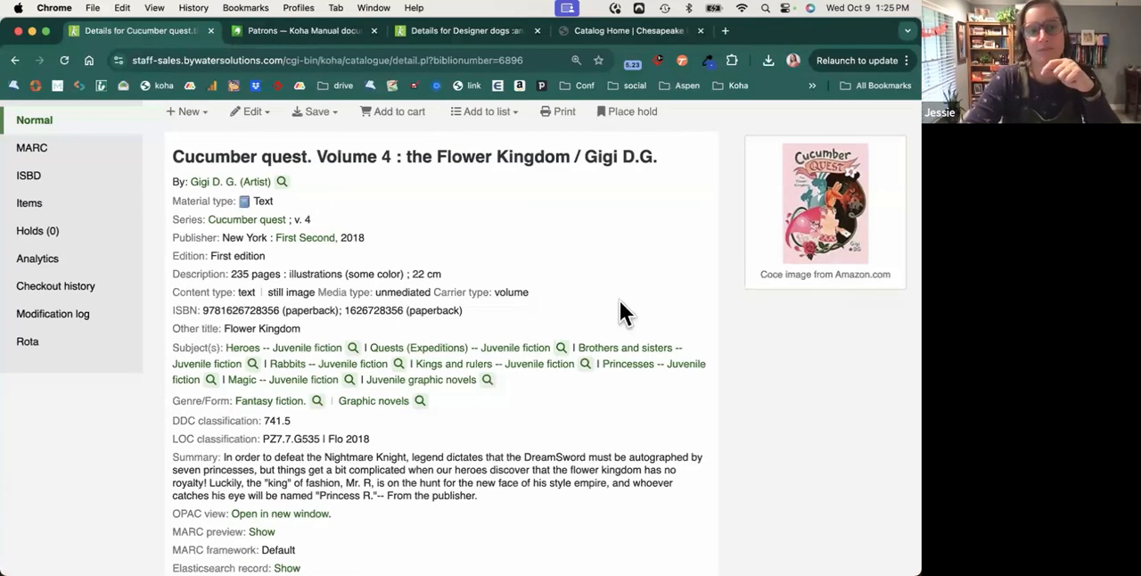
Start a hold on Cucumber quest. the Flower Kingdom / Volume 4 and select the patron by partial name.
scroll(603, 312, "up", 2)
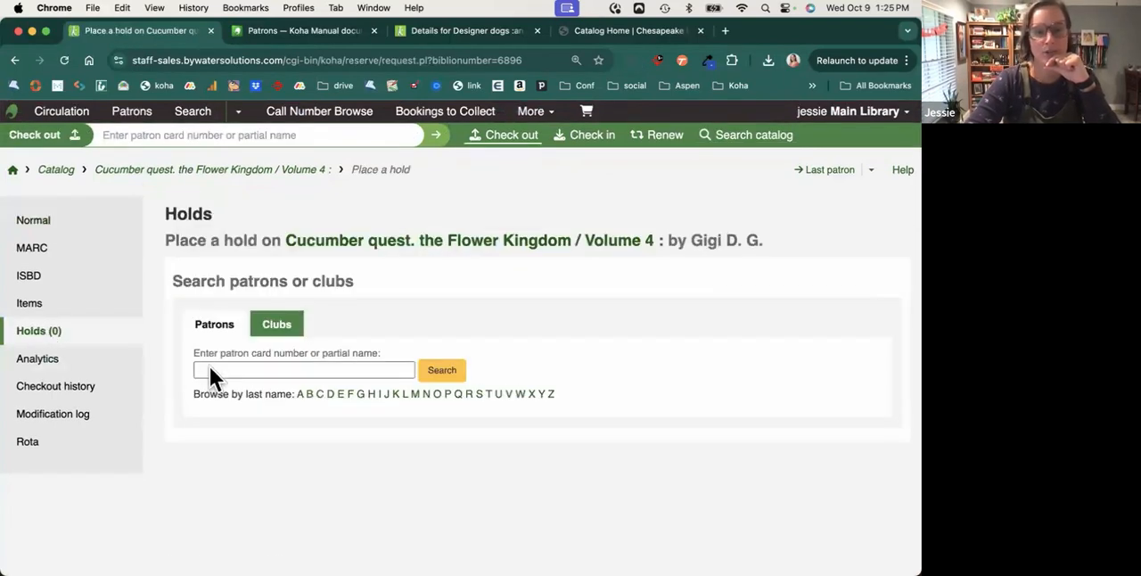
left_click(209, 367)
type("jimm")
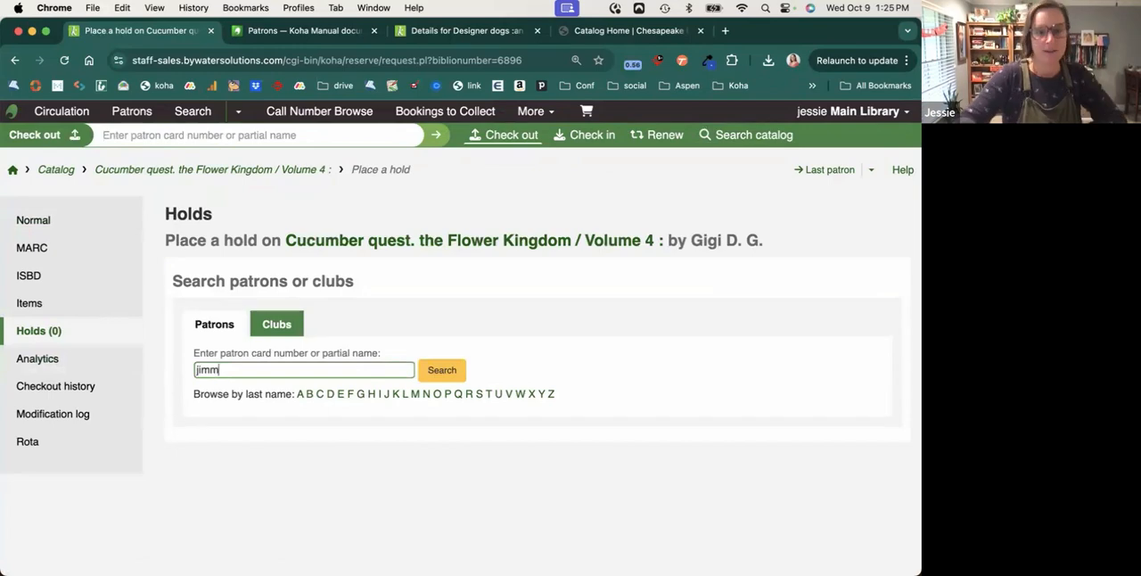
left_click(214, 389)
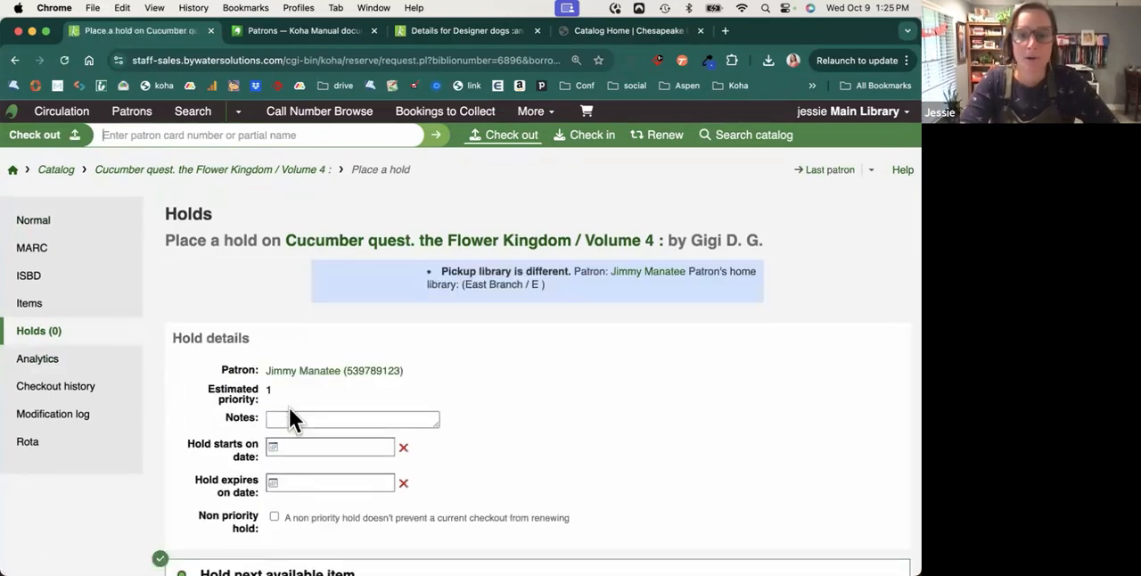
Place 1 hold on the next available item with pickup at Main Library and review the record's existing holds.
scroll(289, 408, "down", 5)
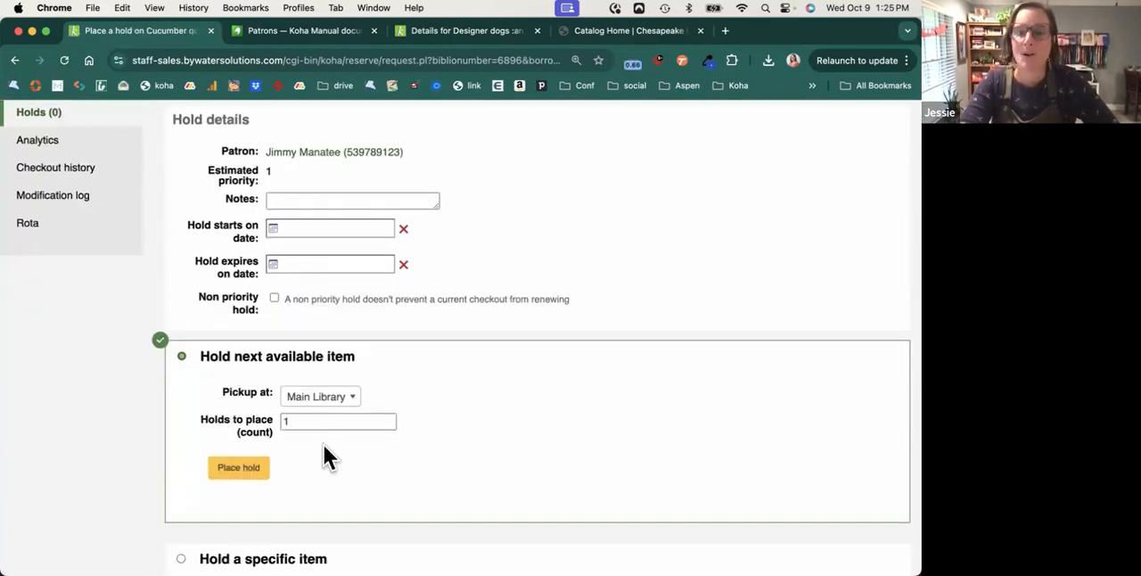
scroll(324, 455, "down", 1)
scroll(326, 448, "down", 5)
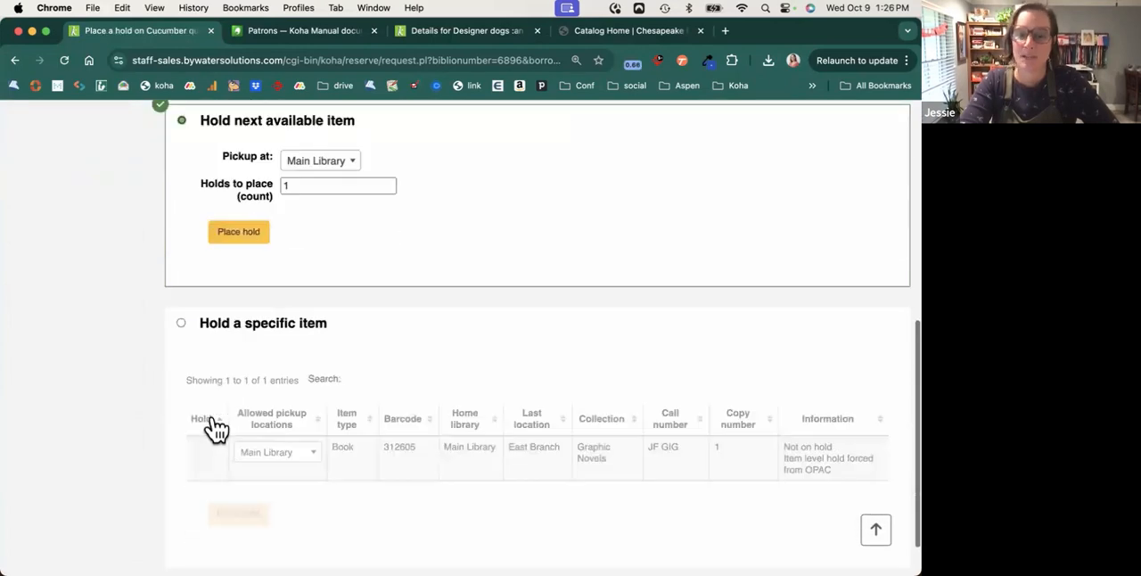
scroll(234, 419, "up", 3)
left_click(238, 392)
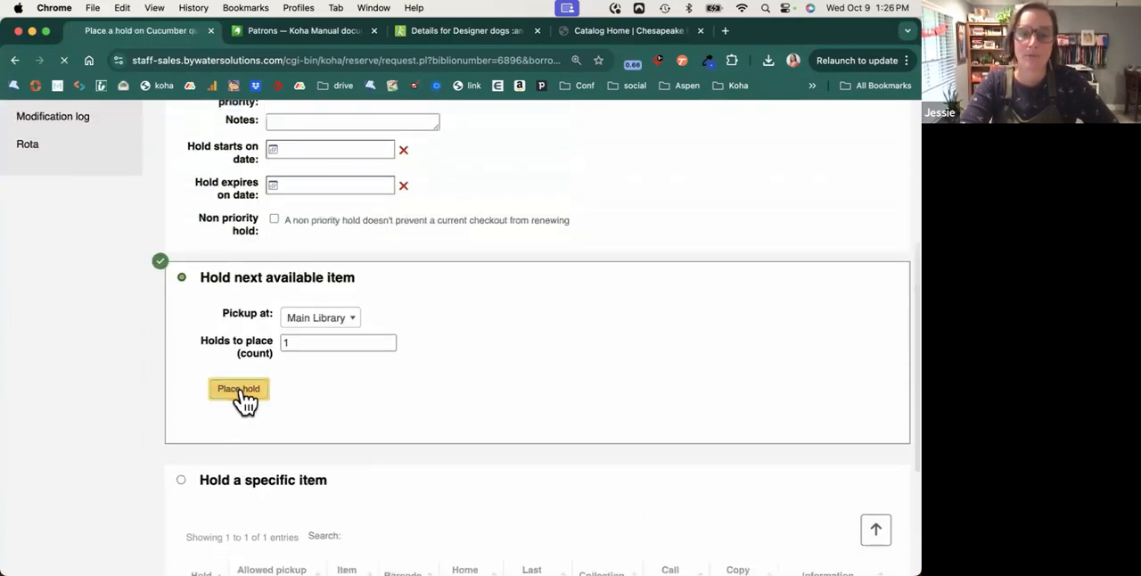
scroll(244, 403, "down", 5)
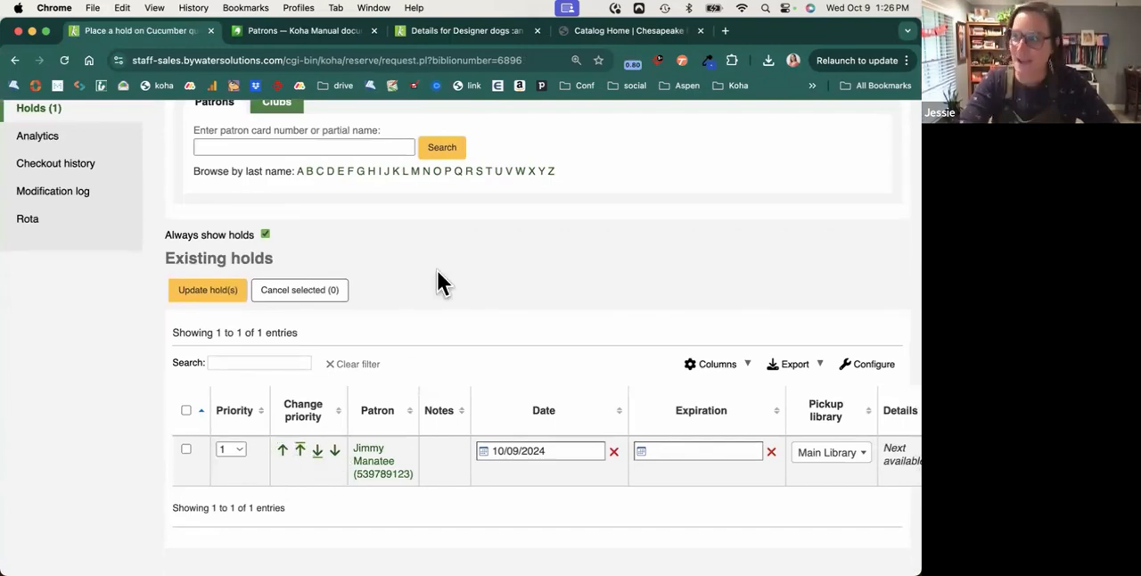
Open the record's modification log and examine its log viewer filters and output.
scroll(437, 270, "up", 5)
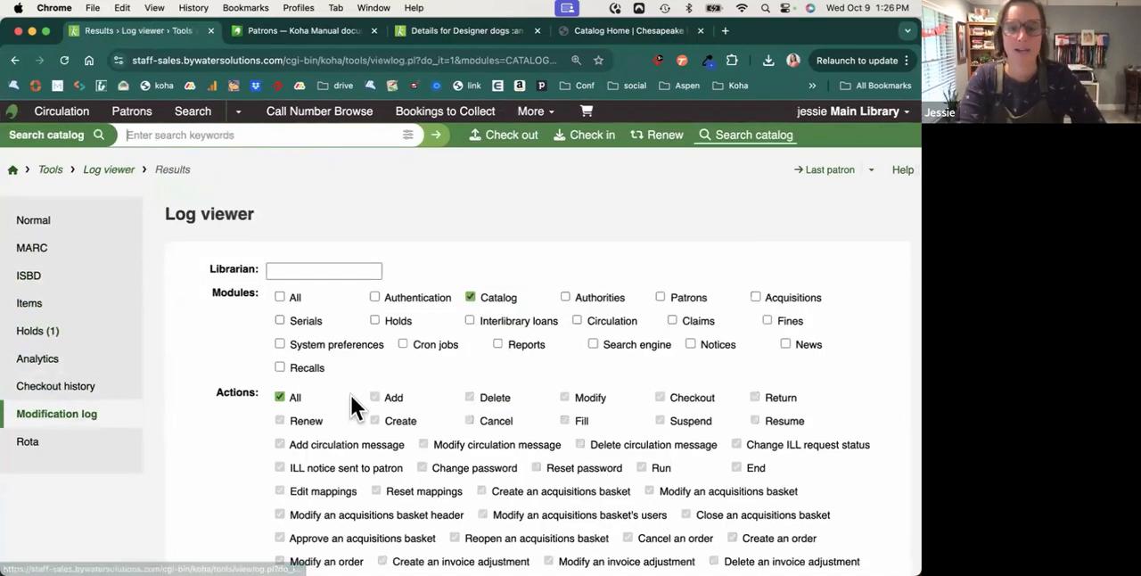
scroll(352, 405, "down", 5)
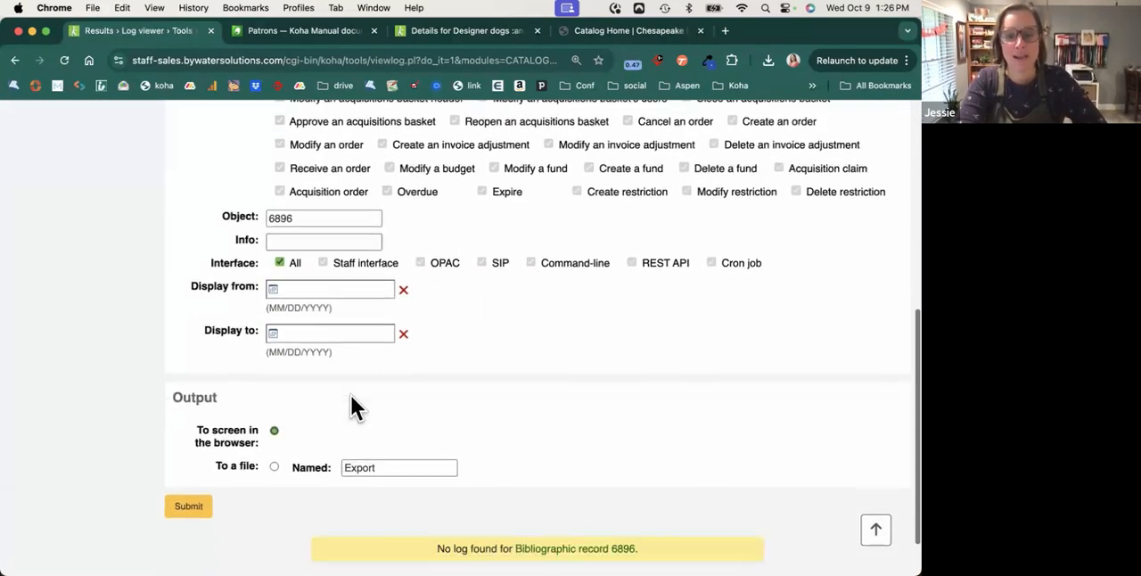
scroll(346, 392, "up", 6)
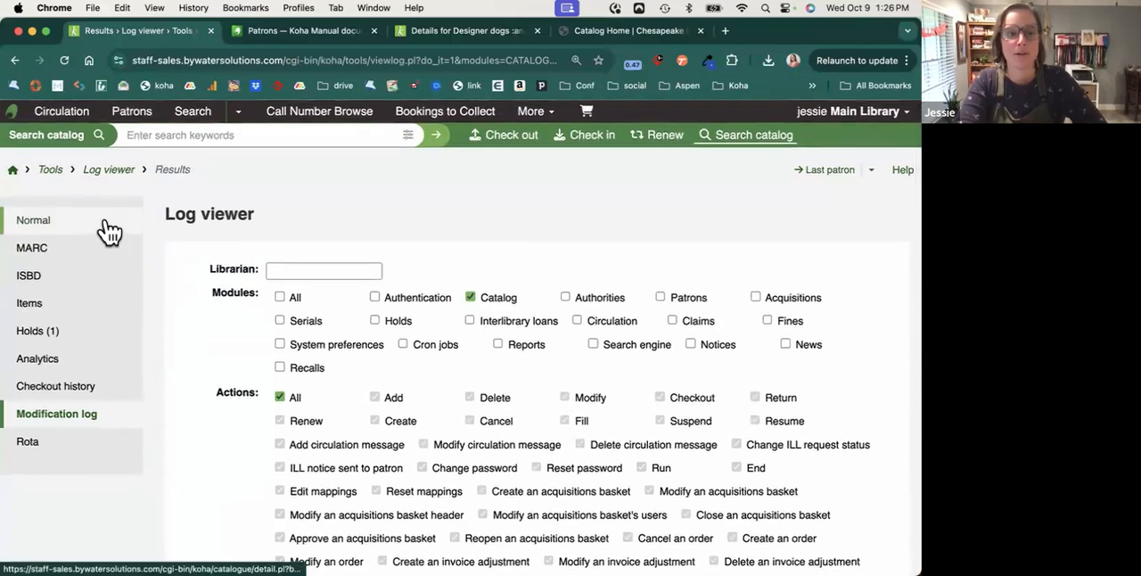
Open the record's item details and examine the item's statuses, priority settings, history and note fields.
left_click(107, 231)
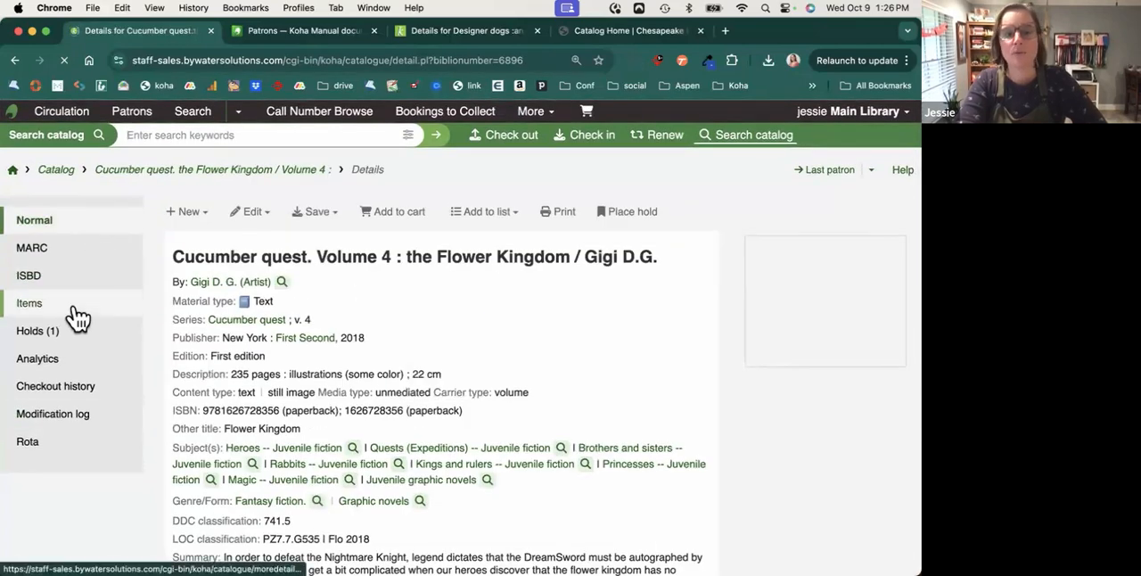
left_click(77, 309)
scroll(382, 387, "down", 5)
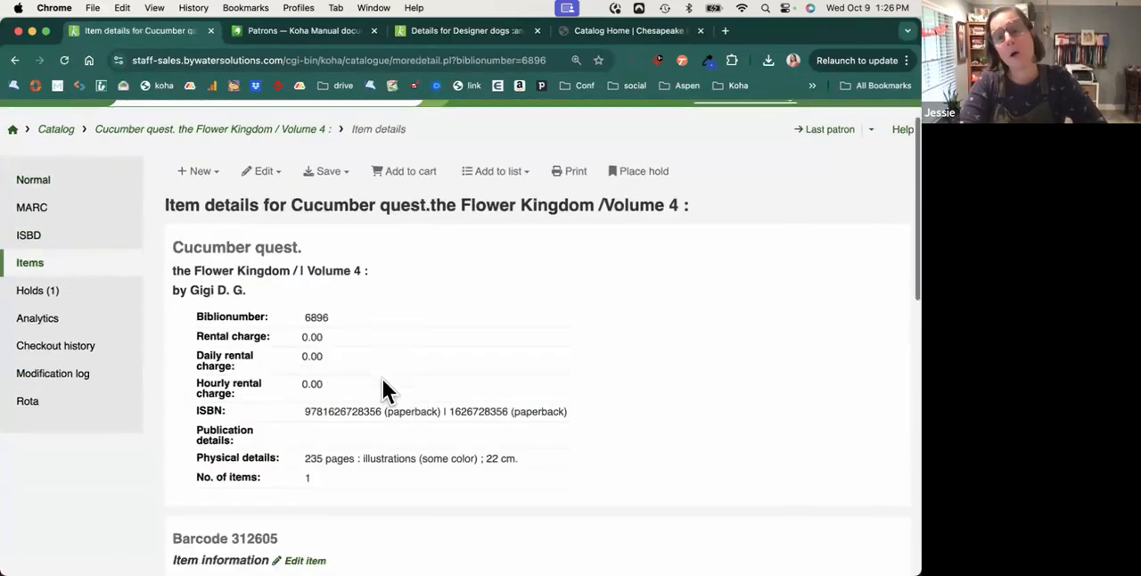
scroll(382, 379, "down", 5)
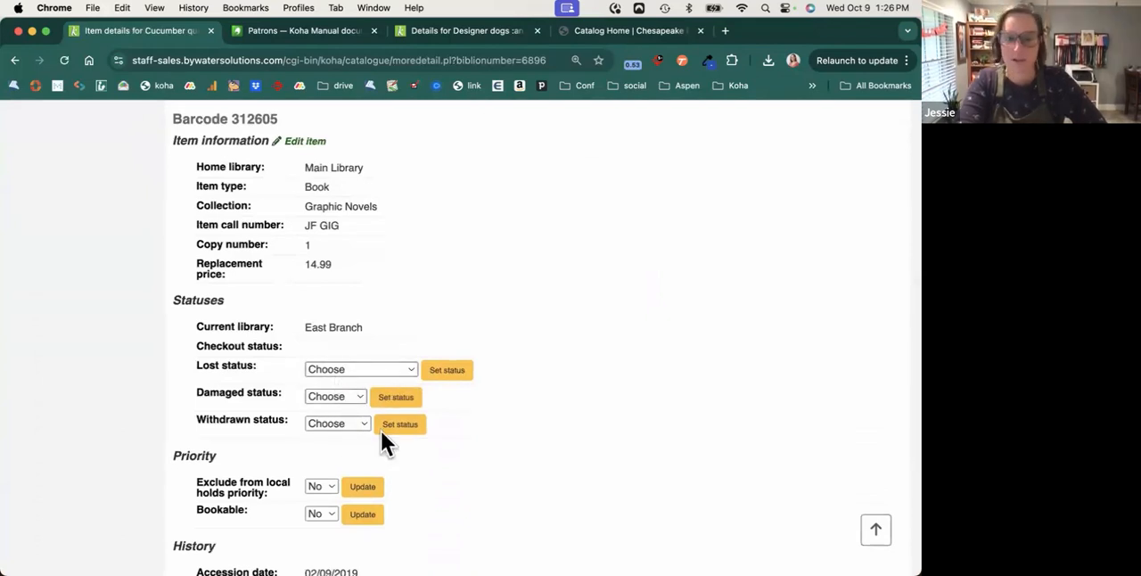
scroll(351, 427, "down", 5)
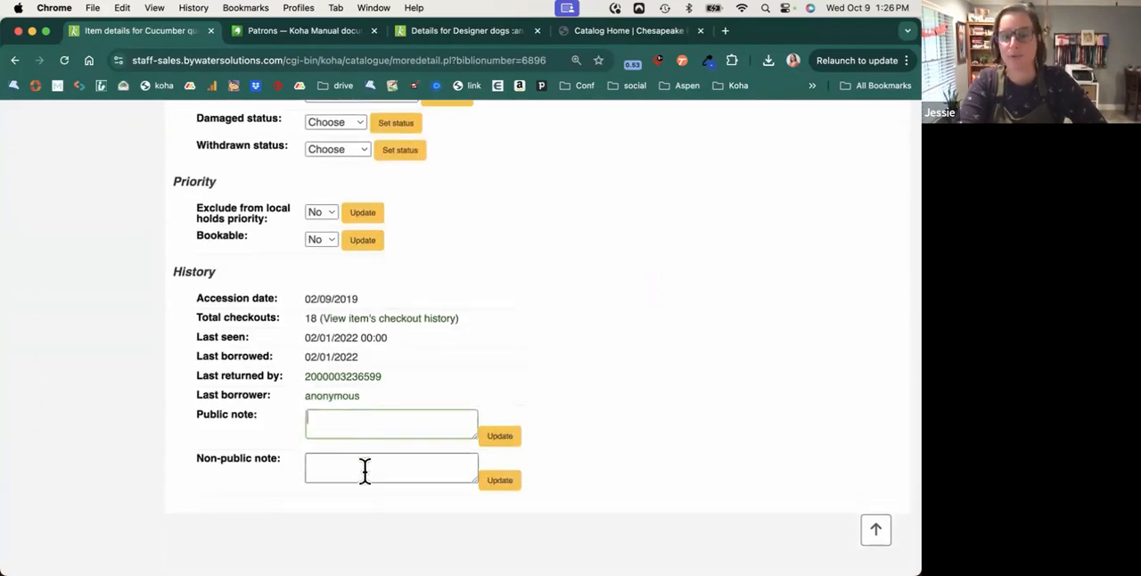
left_click(367, 432)
left_click(371, 475)
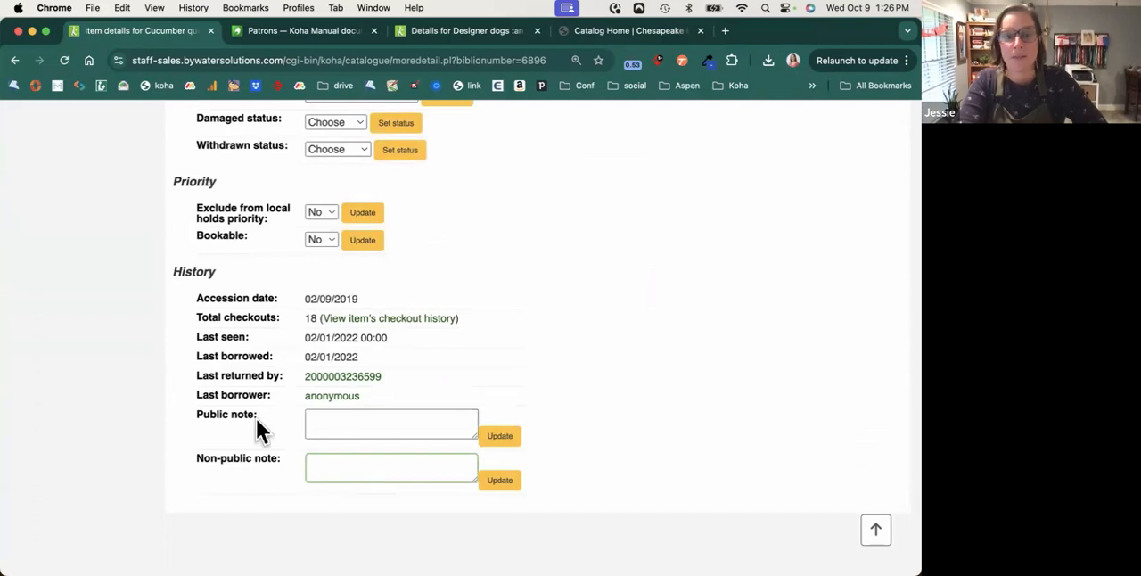
left_click_drag(197, 398, 289, 398)
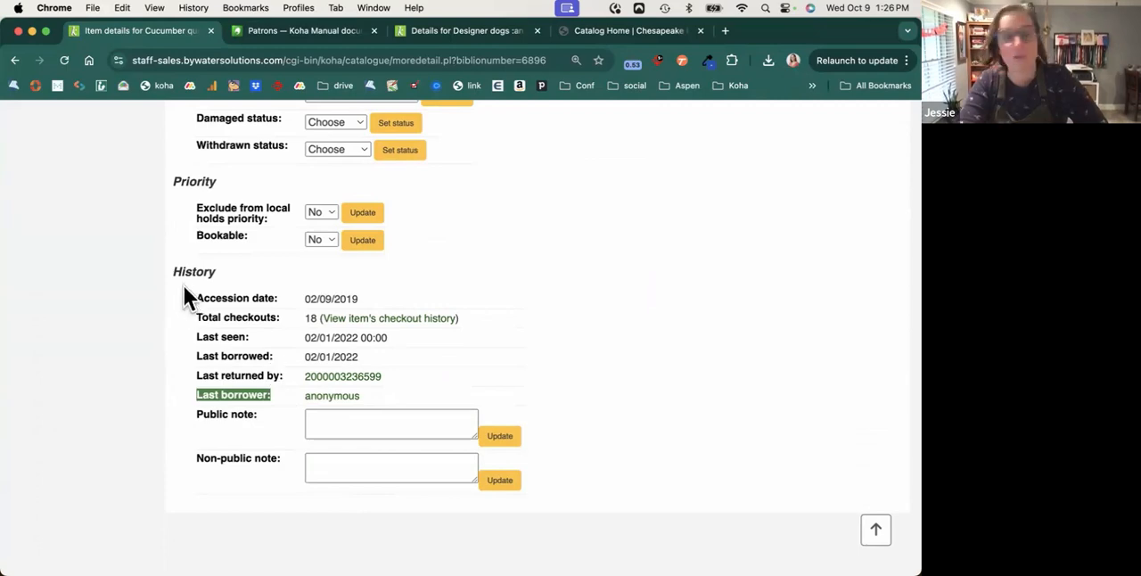
scroll(199, 209, "up", 15)
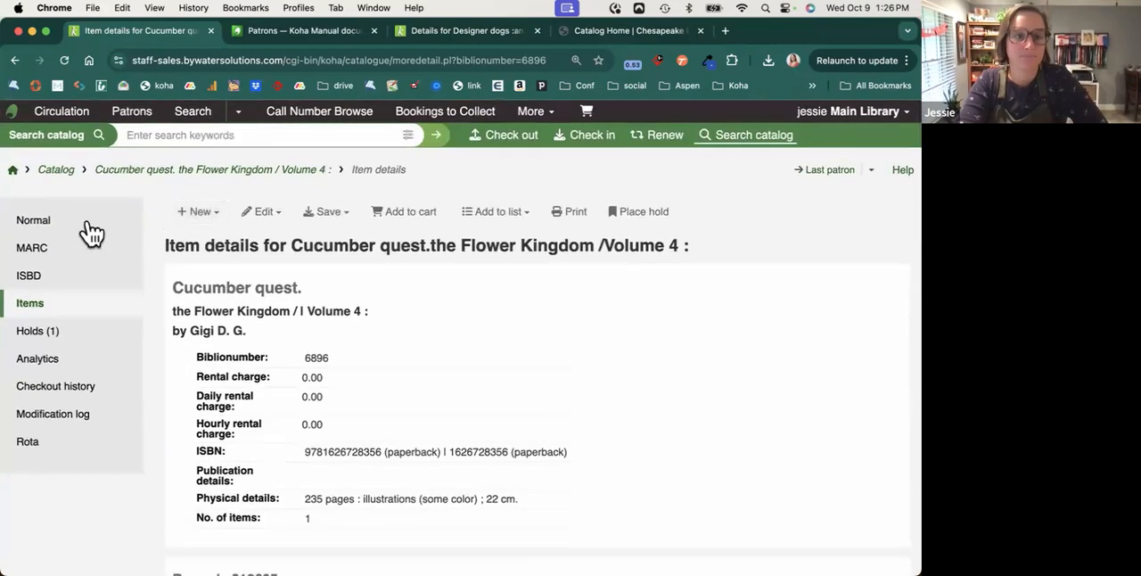
Open the Cataloging module and examine the rule for automatic item modifications by age.
left_click(61, 172)
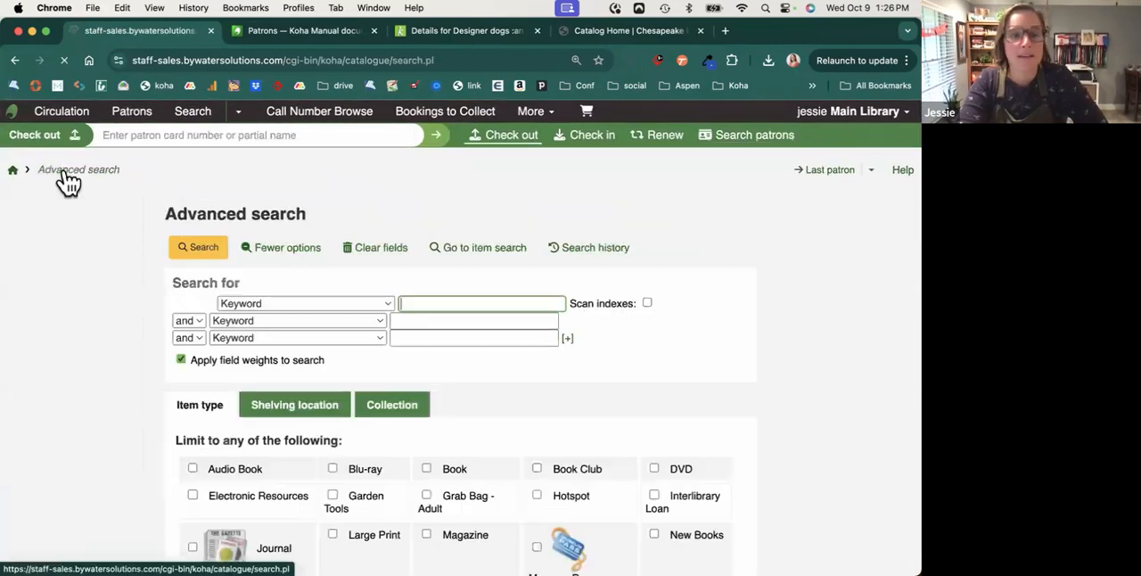
left_click(553, 114)
left_click(530, 161)
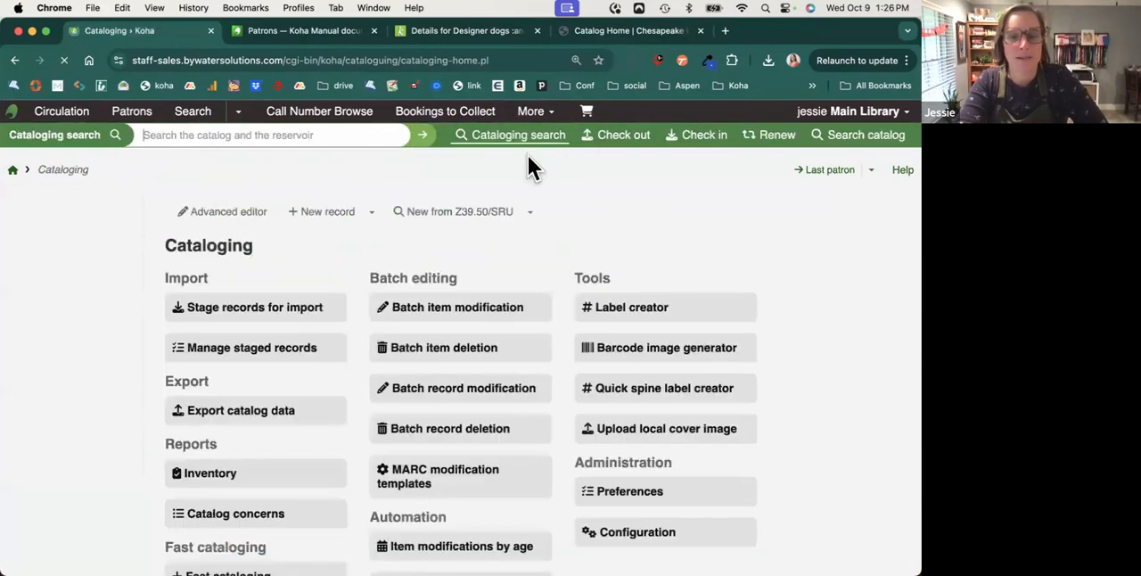
scroll(525, 285, "down", 3)
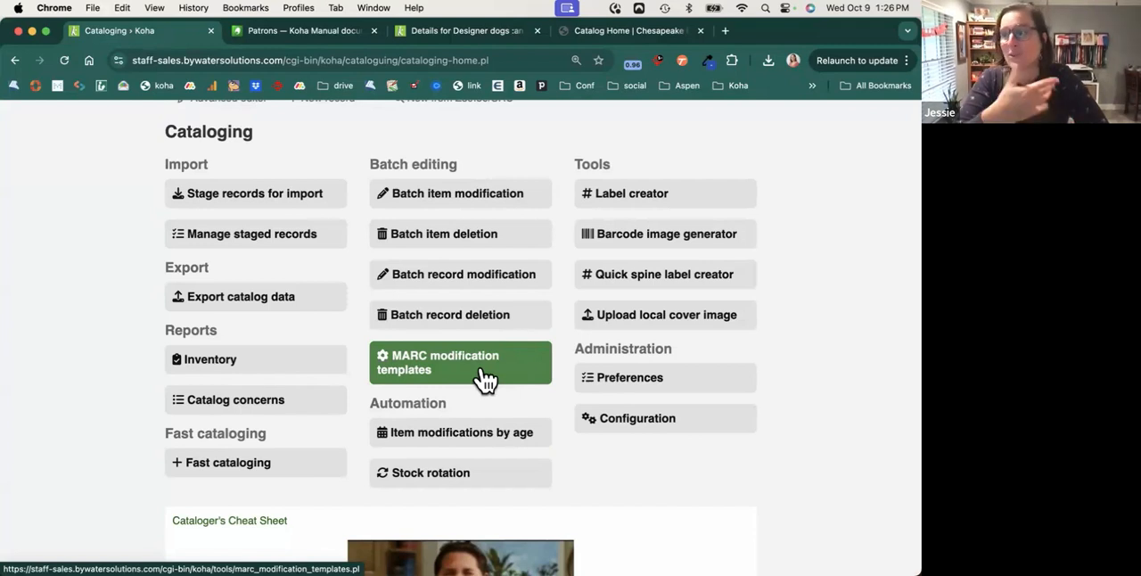
left_click(460, 439)
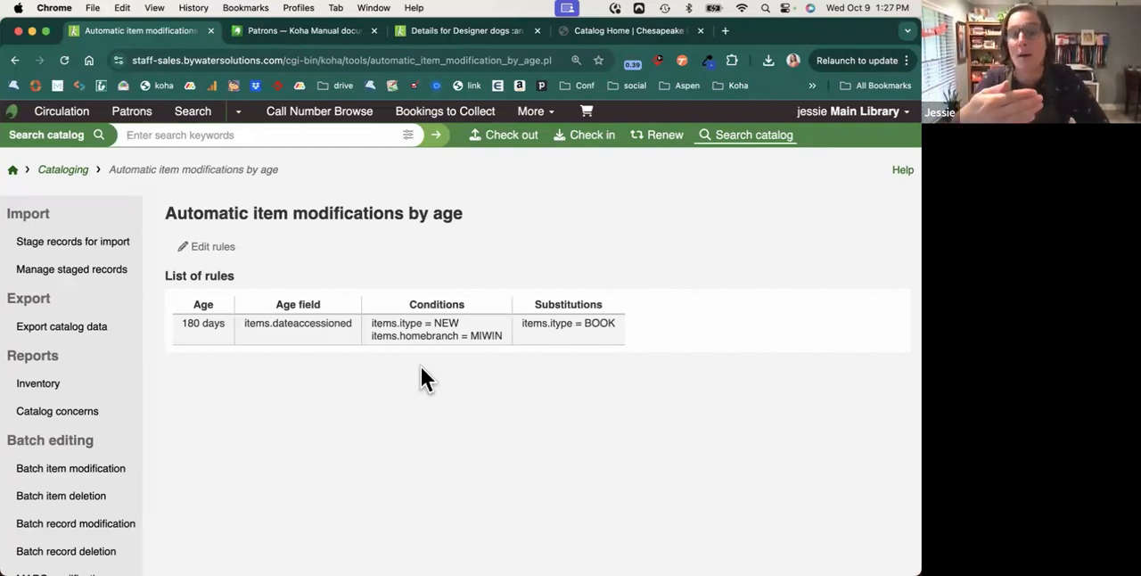
left_click_drag(182, 323, 224, 322)
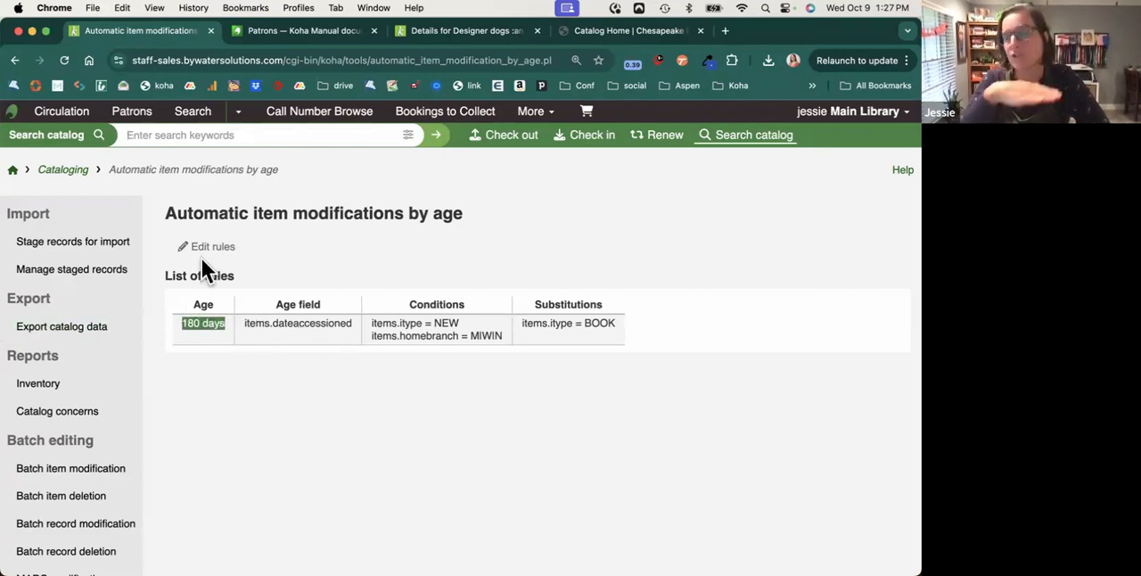
Open the Serials module and list all subscriptions with an unfiltered search.
left_click(14, 170)
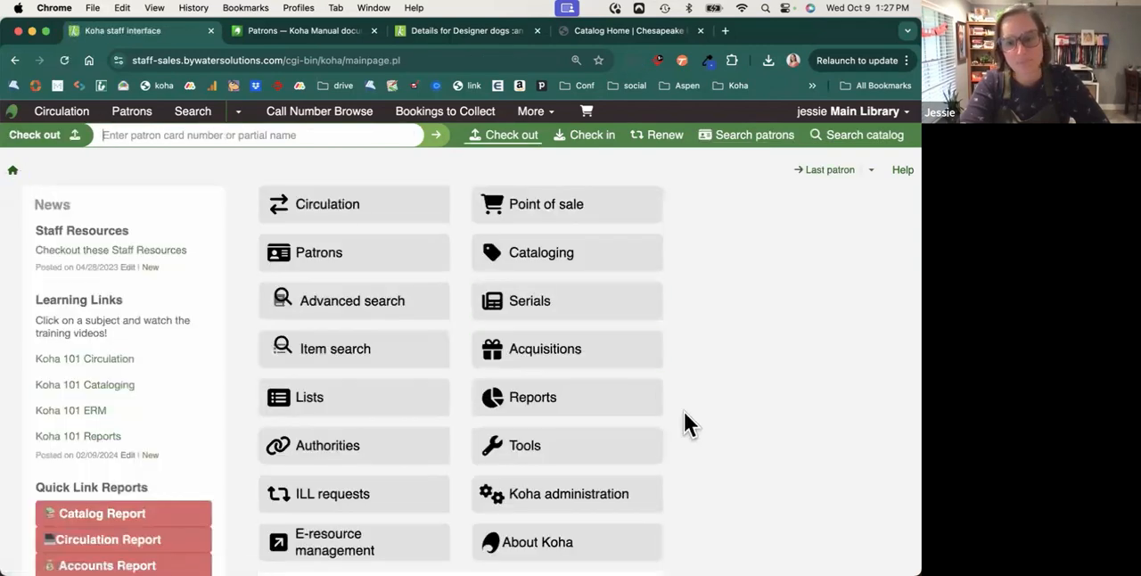
left_click(624, 318)
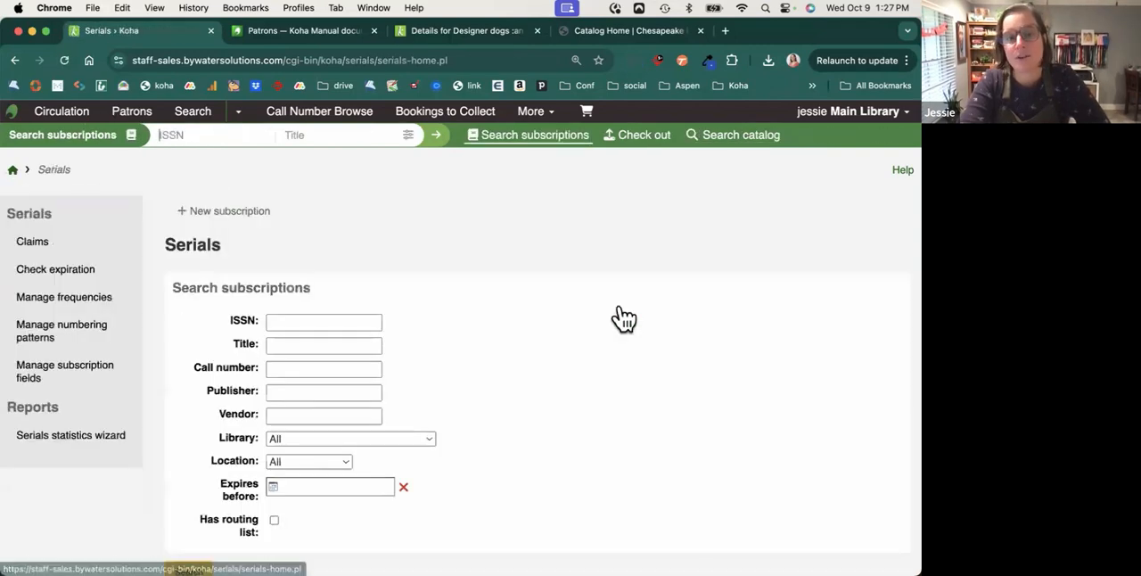
left_click(438, 139)
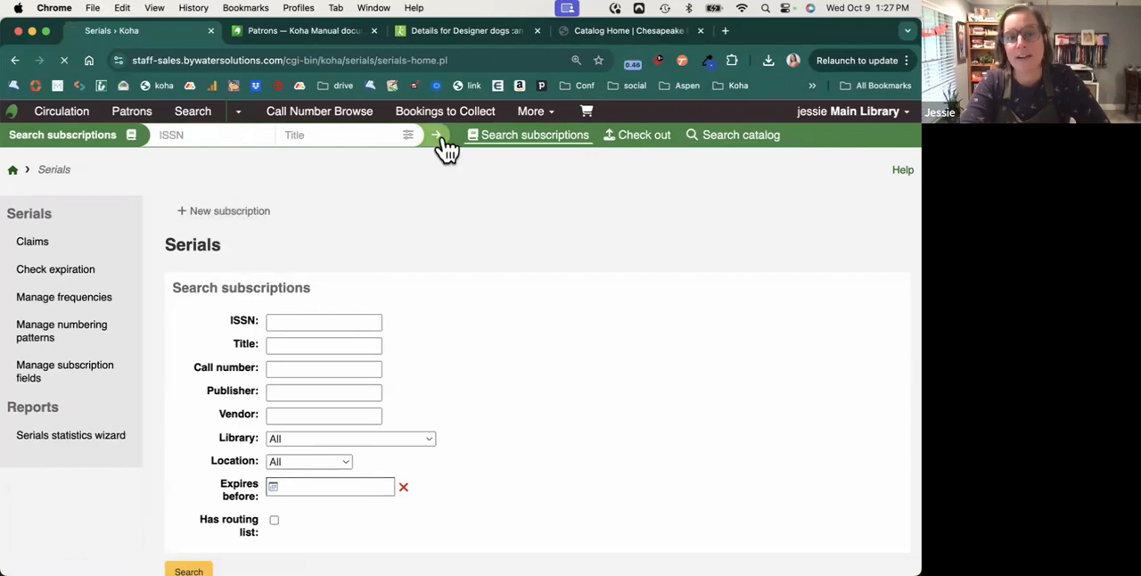
scroll(504, 419, "down", 2)
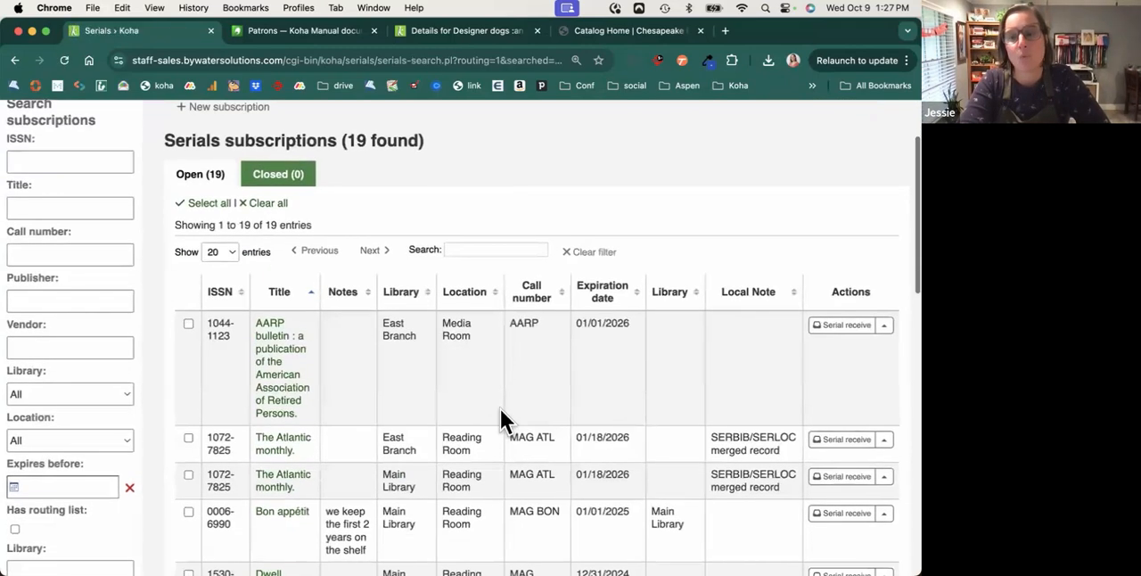
Open serial receiving for the AARP bulletin, set the expected issue's status to Arrived, and examine its item form.
left_click(859, 327)
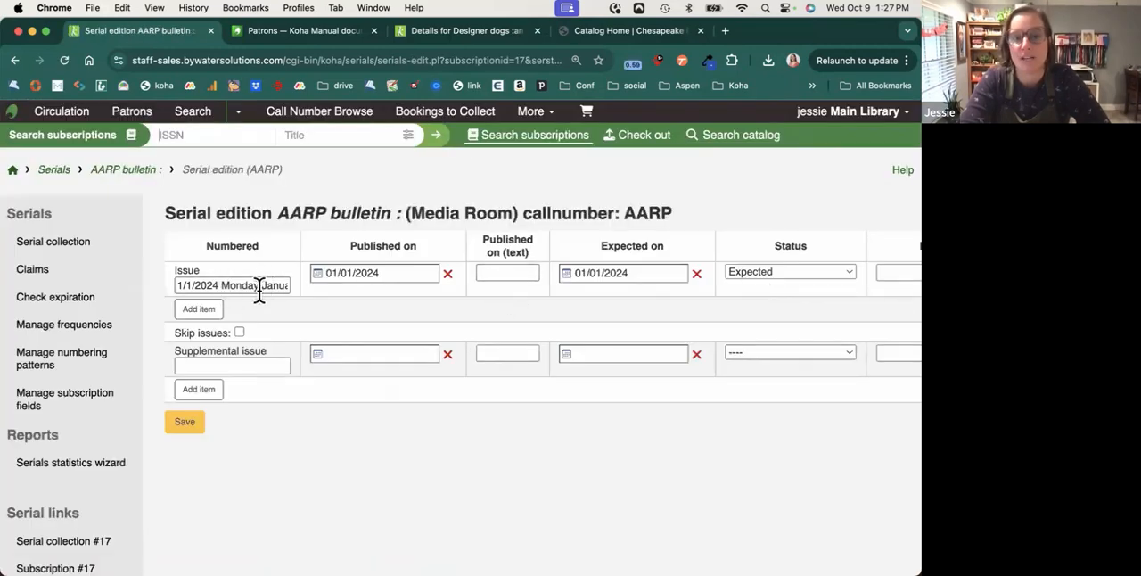
left_click(757, 271)
left_click(760, 291)
scroll(751, 343, "down", 5)
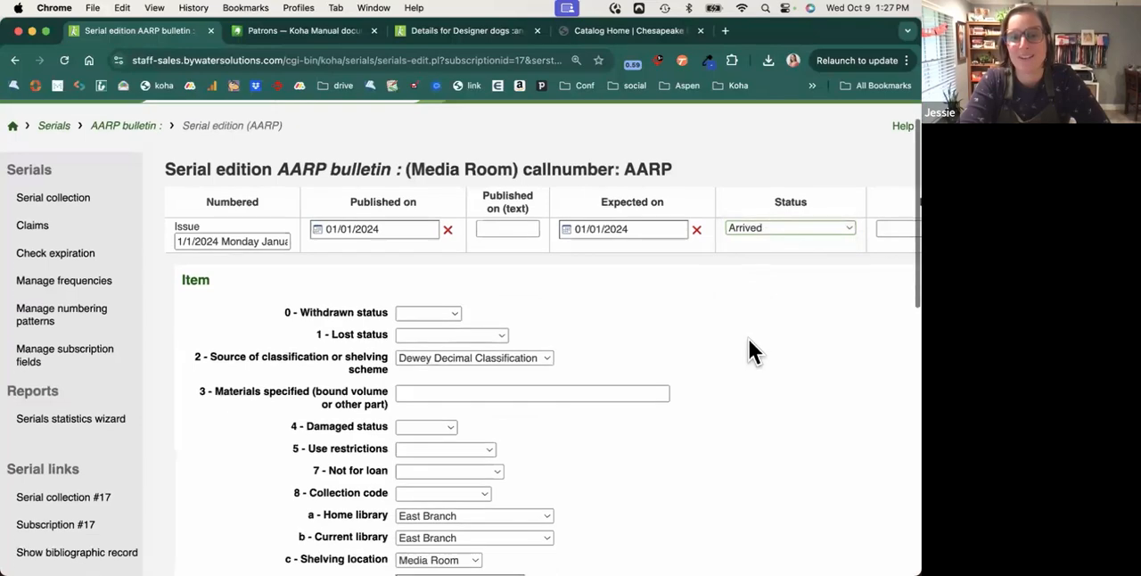
scroll(749, 340, "down", 3)
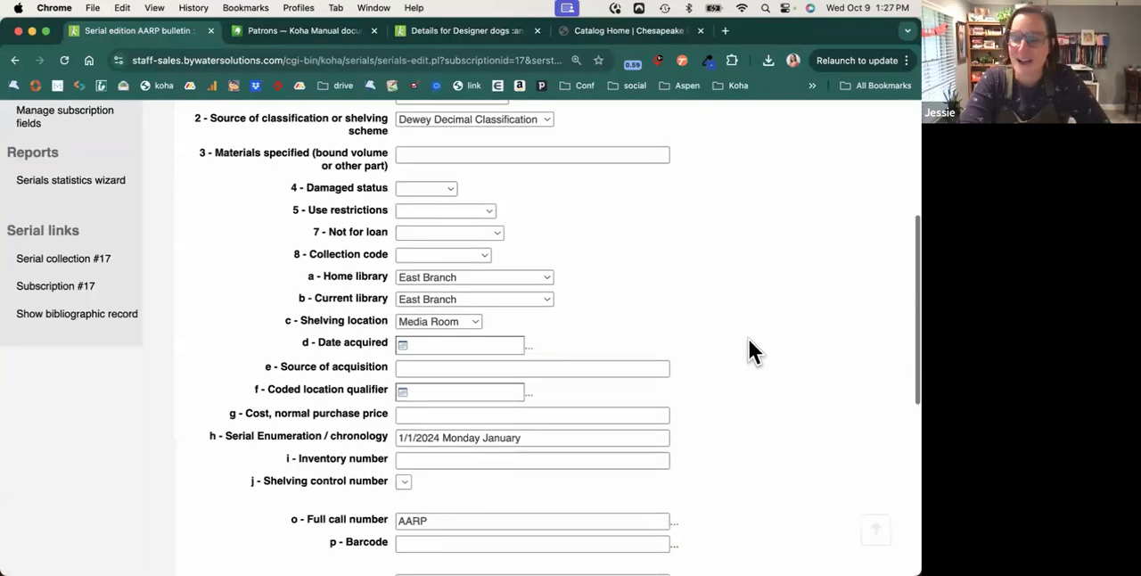
scroll(749, 340, "up", 6)
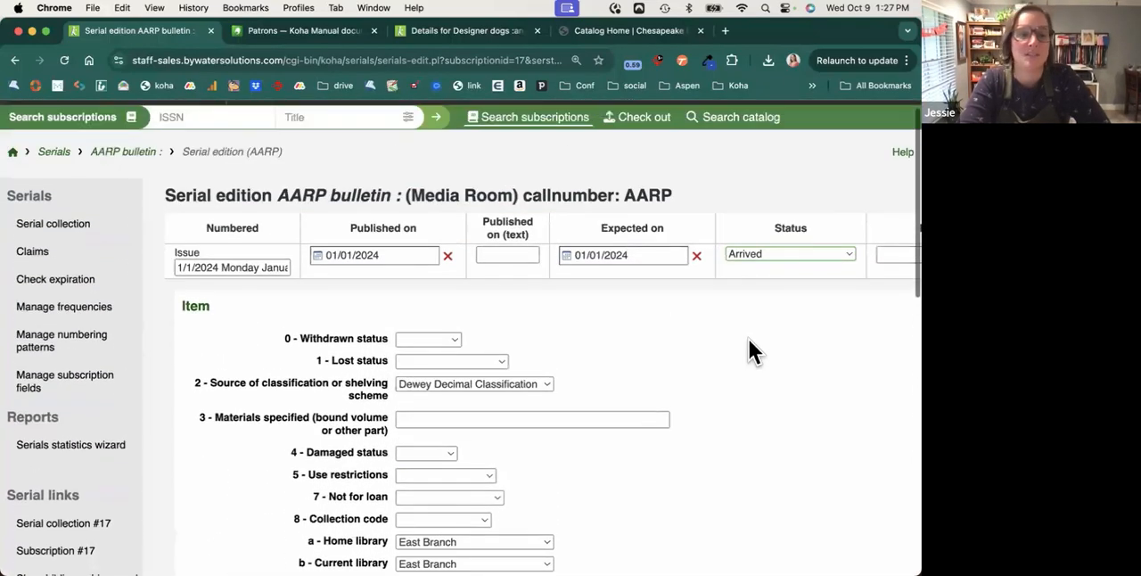
Examine the missing issues that can be claimed from vendor Baker & Taylor, and return to the staff interface home page.
left_click(86, 256)
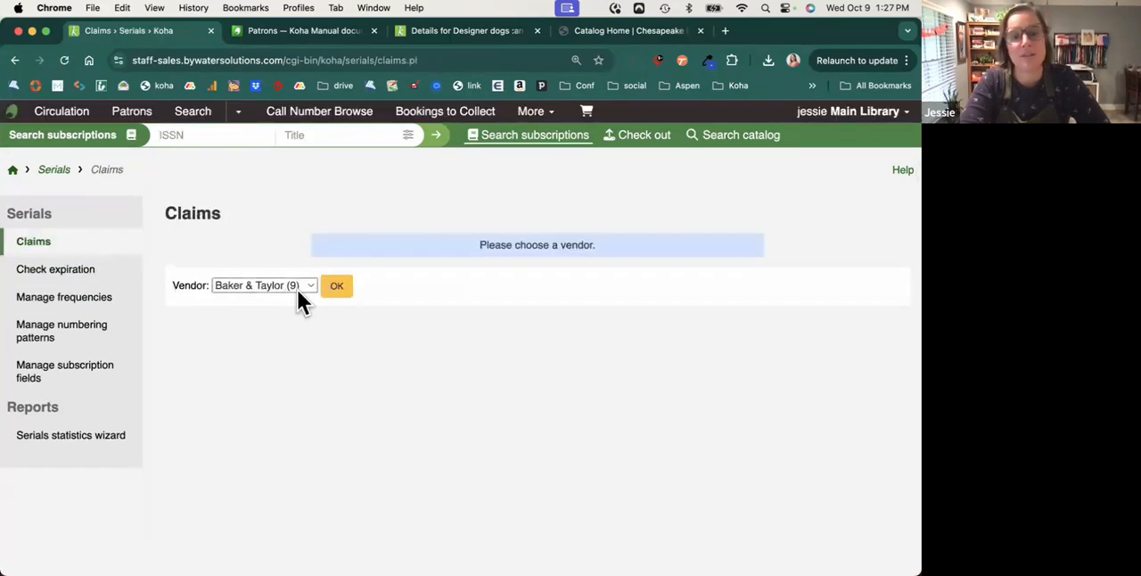
left_click(336, 287)
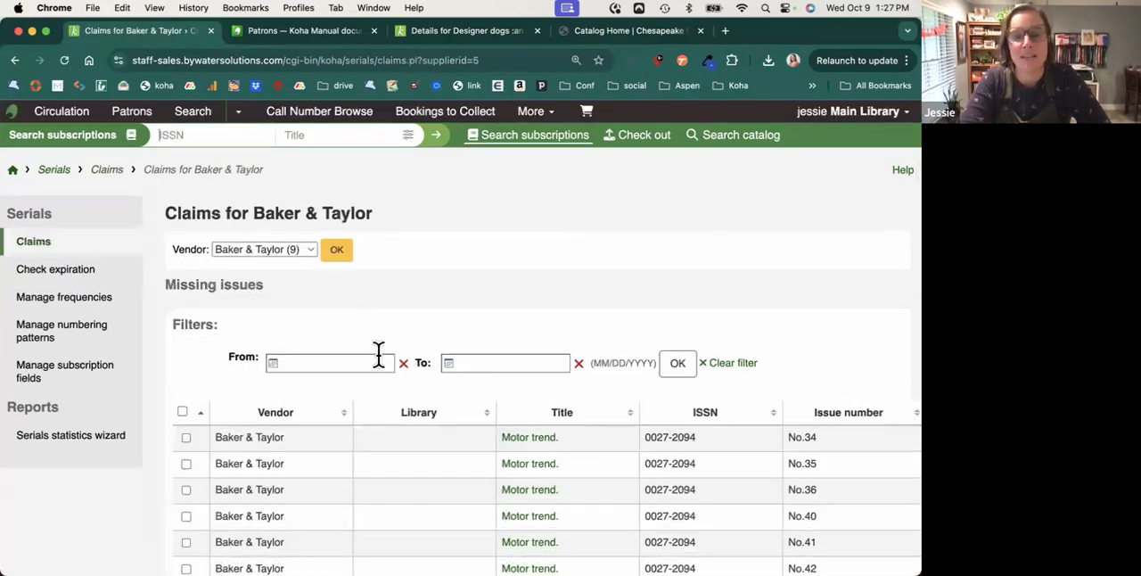
scroll(378, 354, "down", 5)
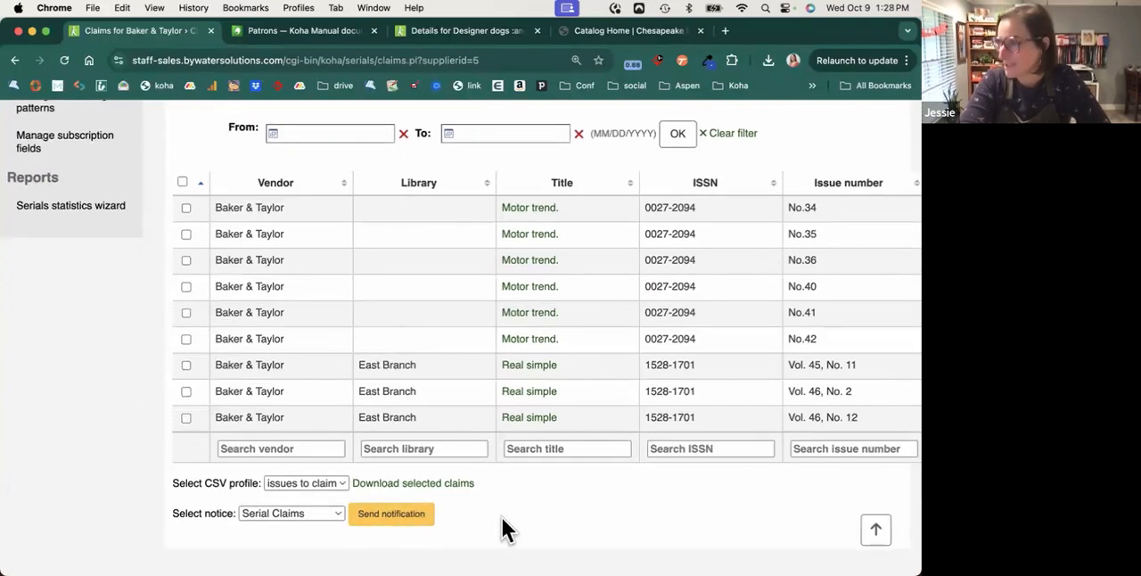
scroll(92, 312, "up", 5)
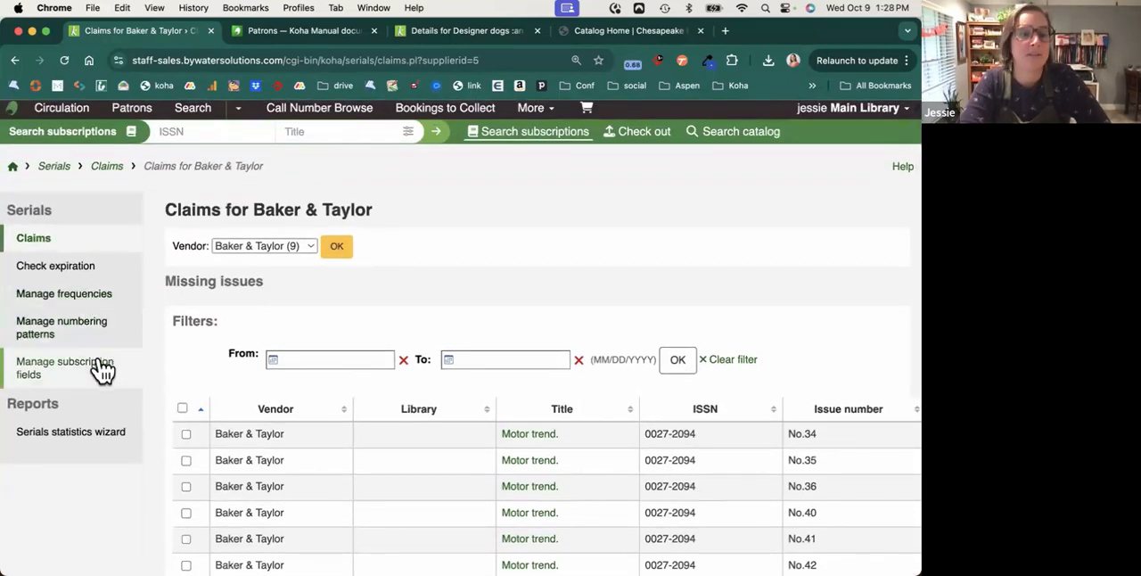
left_click(14, 168)
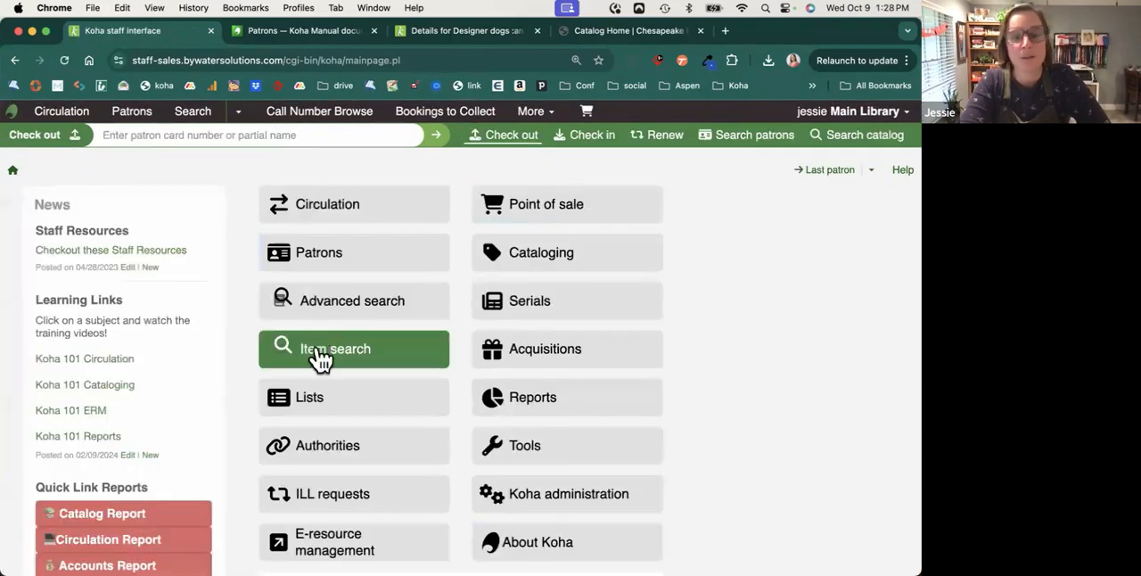
Open the E-resource management module and examine its list of agreements.
scroll(331, 438, "down", 2)
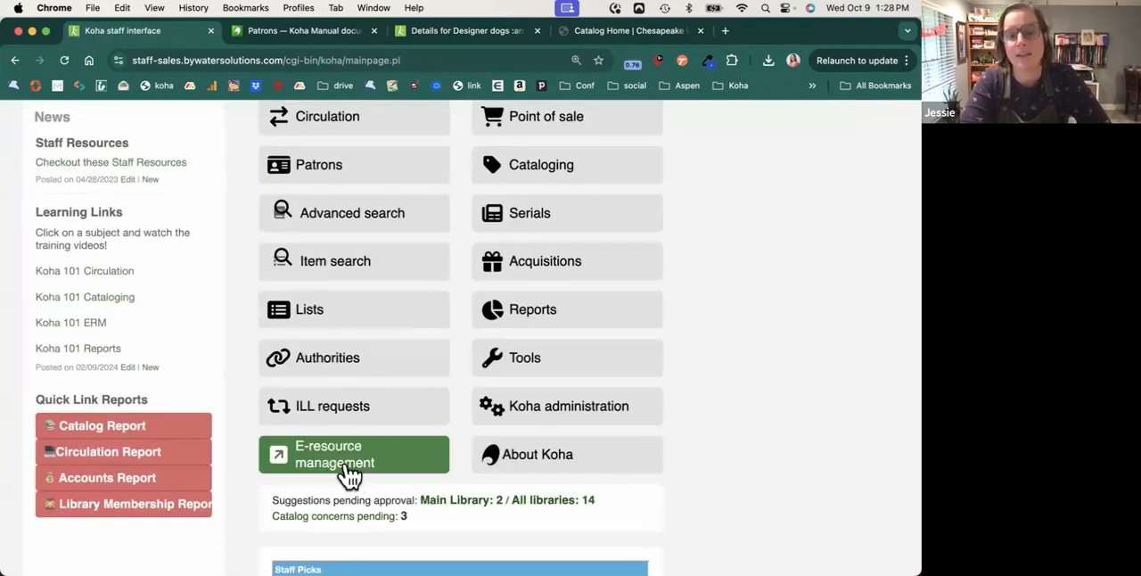
left_click(348, 475)
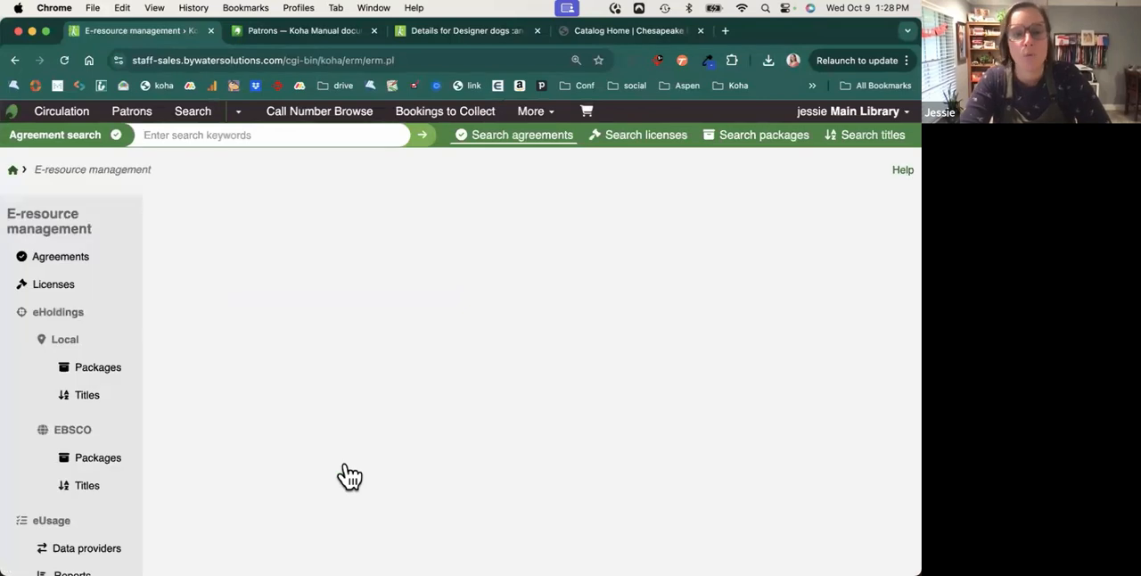
scroll(85, 250, "down", 1)
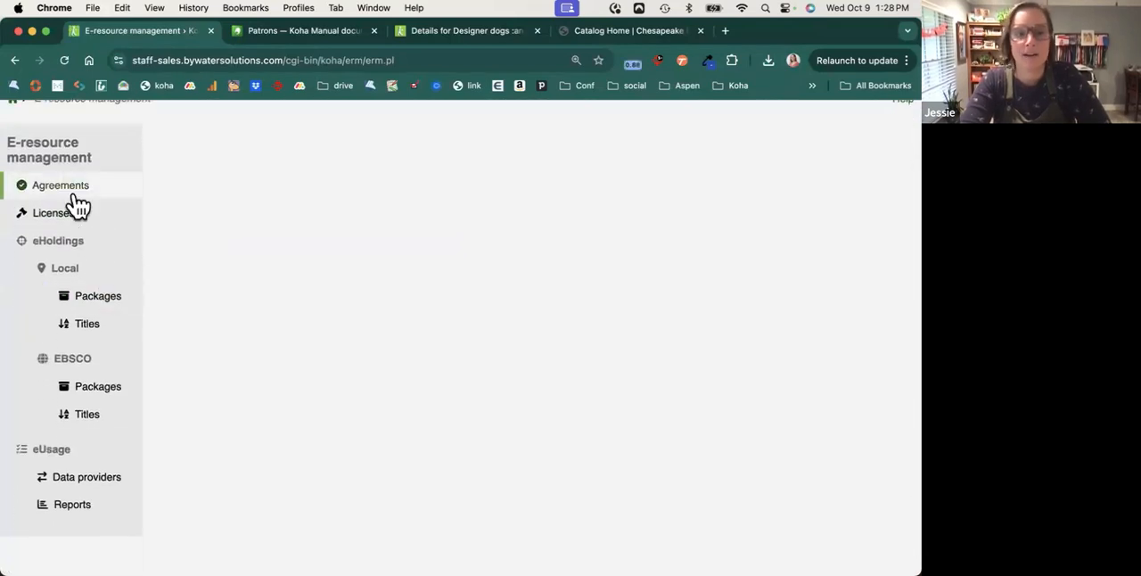
left_click(72, 192)
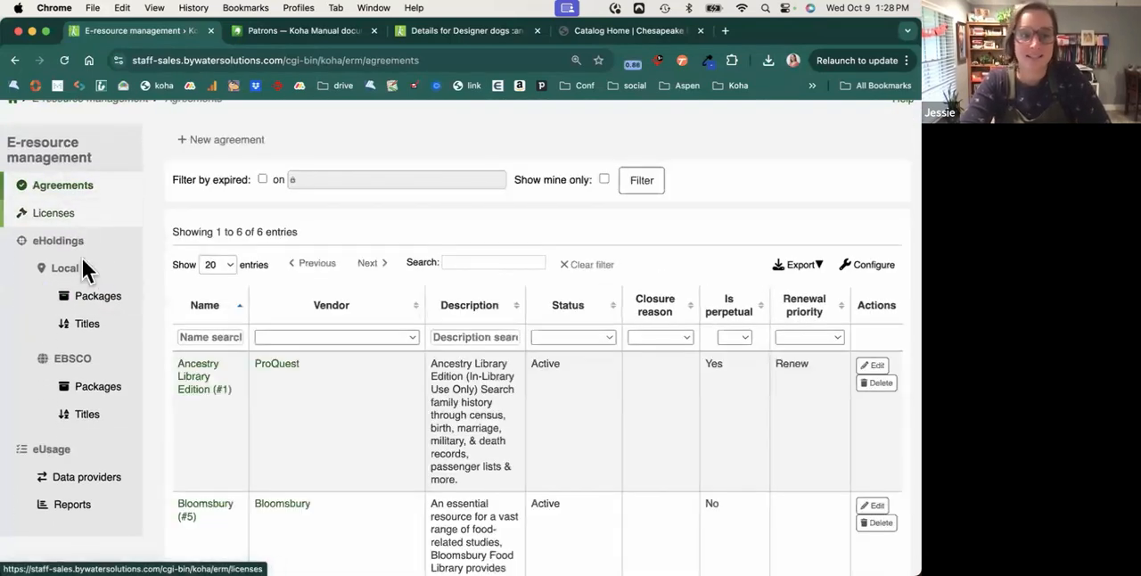
scroll(261, 440, "down", 2)
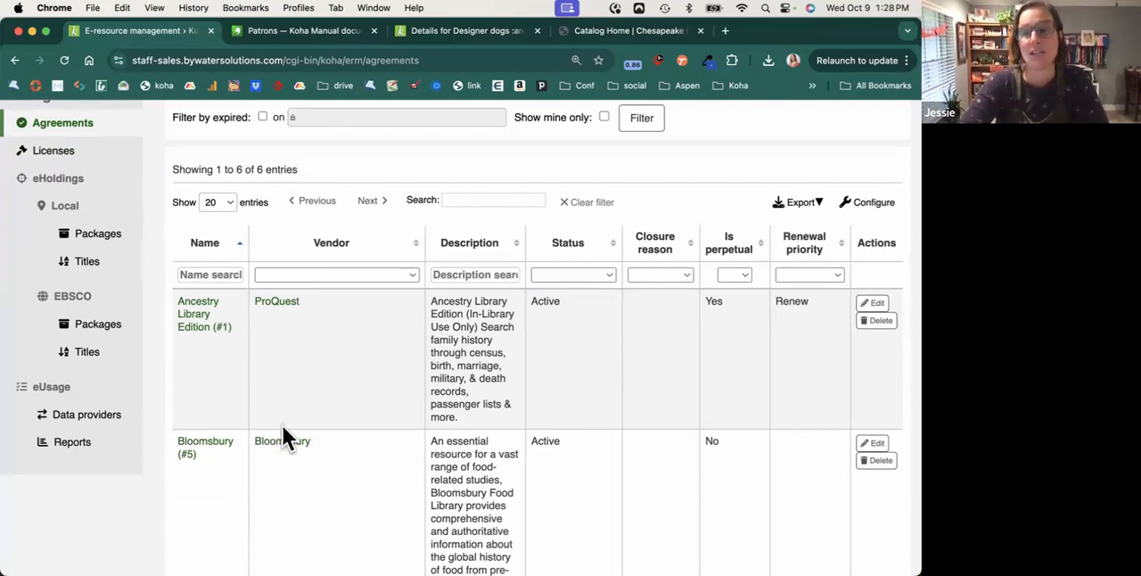
scroll(356, 428, "up", 2)
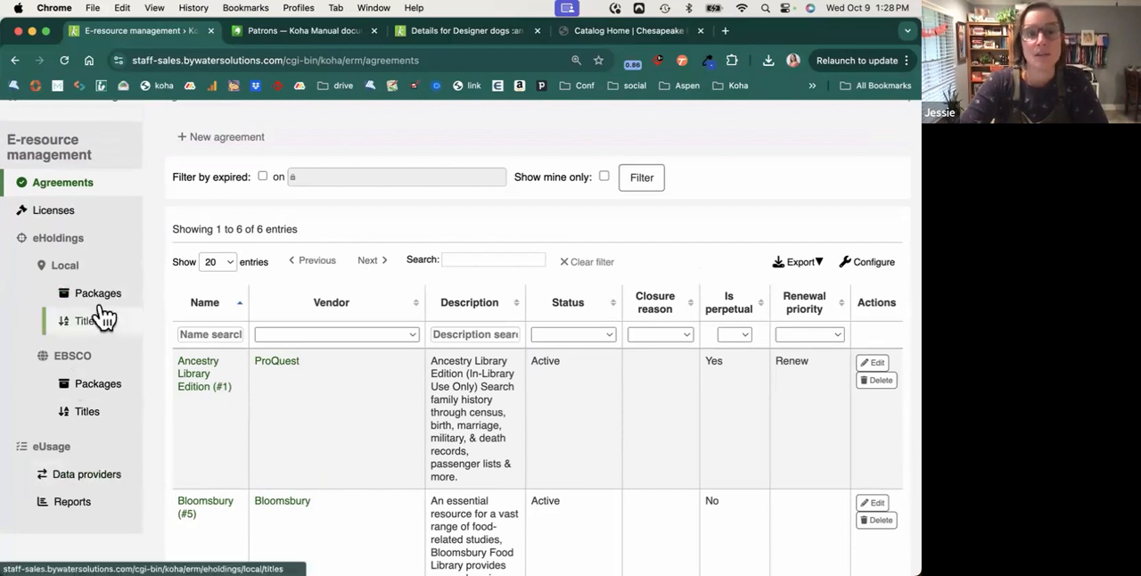
View the eUsage data providers and return to the staff interface home page.
left_click(85, 483)
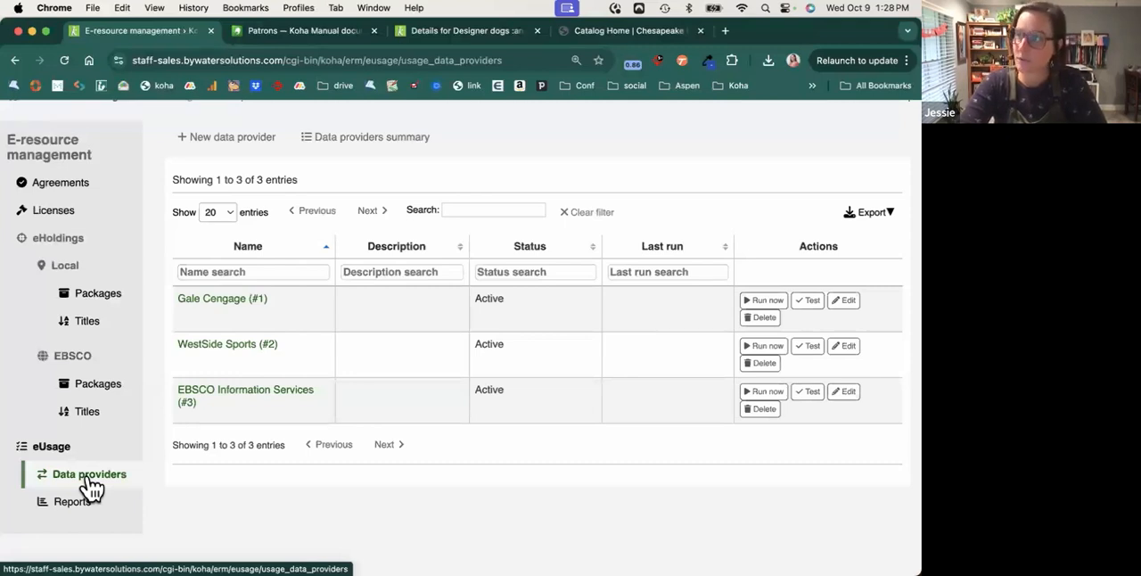
scroll(45, 261, "up", 3)
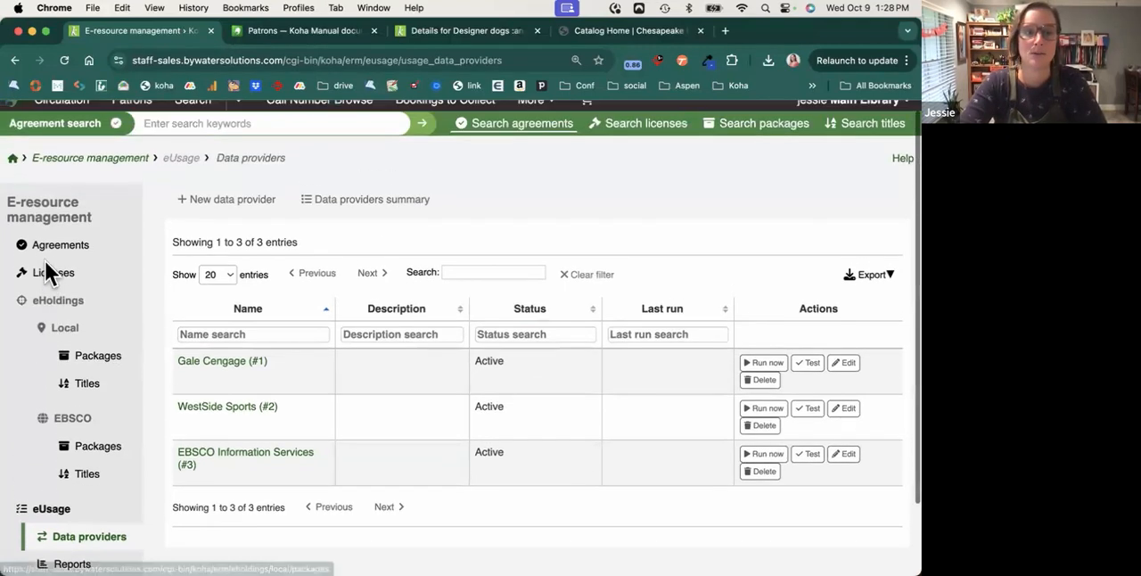
left_click(16, 171)
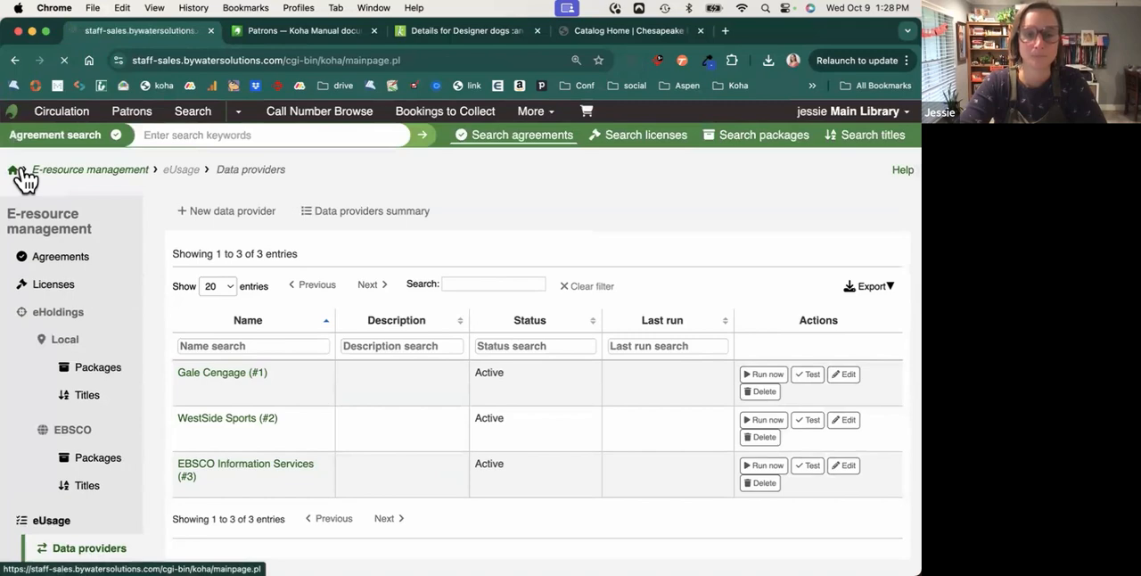
Open the Authorities module, view the Z39.50 authority search form, and close it without searching.
left_click(327, 450)
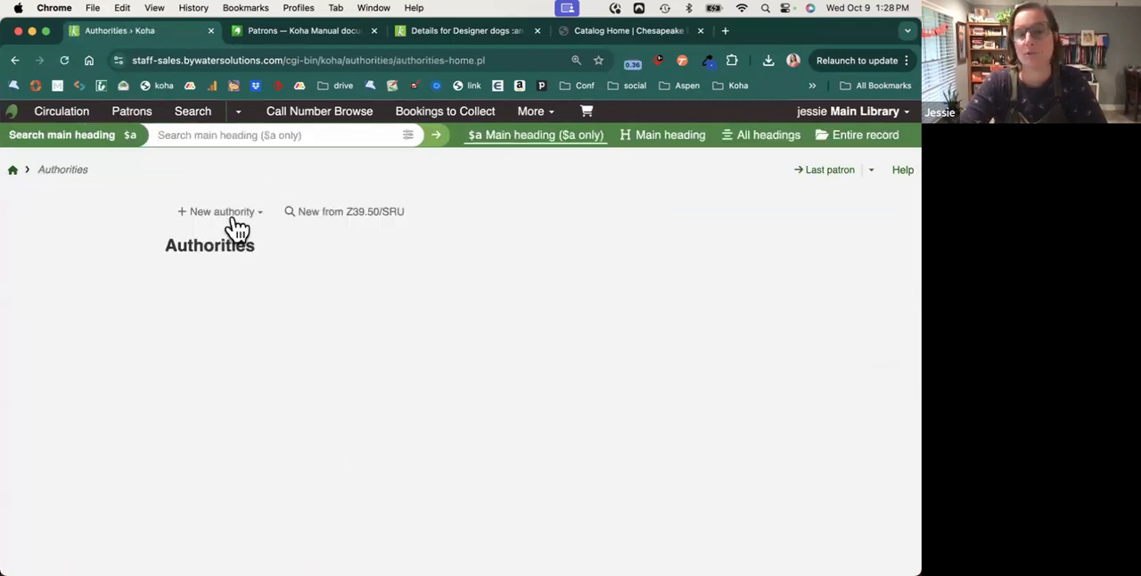
left_click(235, 218)
left_click(319, 213)
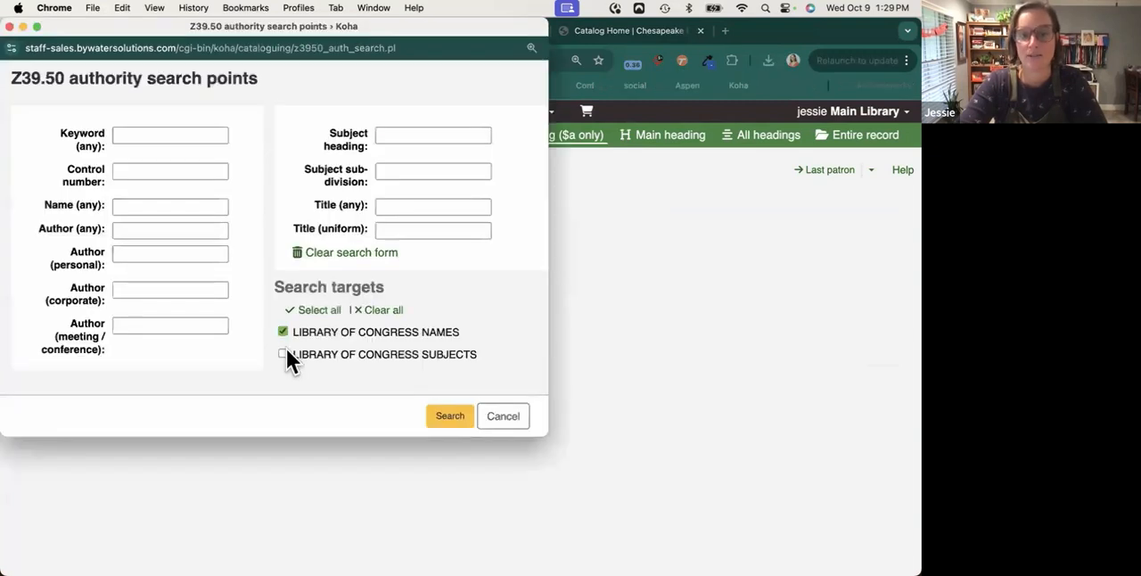
left_click(505, 418)
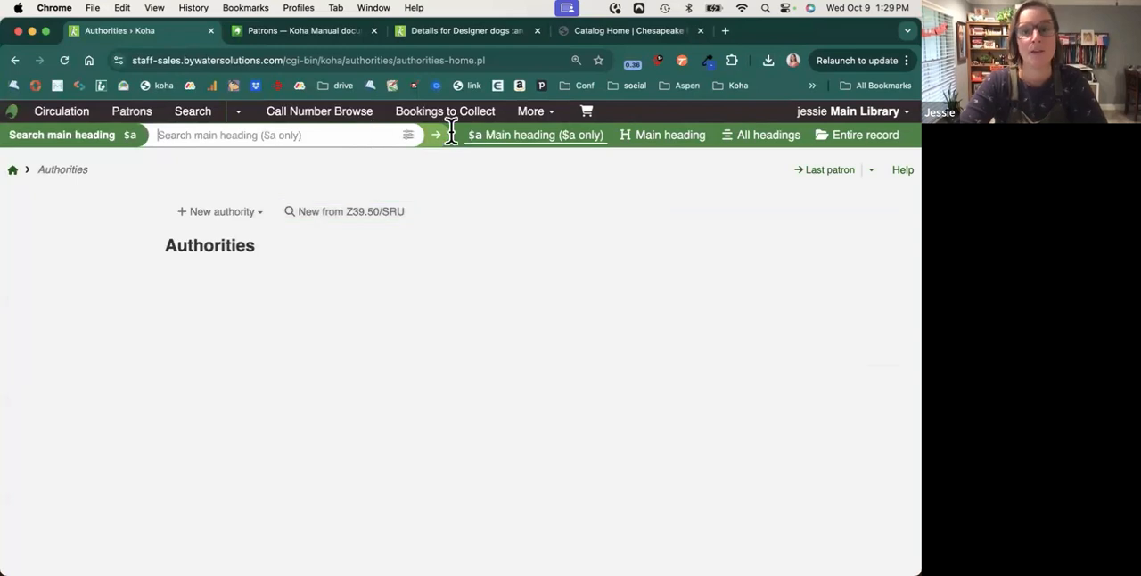
Search the entire record of authorities for "wizard" and show the available actions for the first result.
left_click(857, 138)
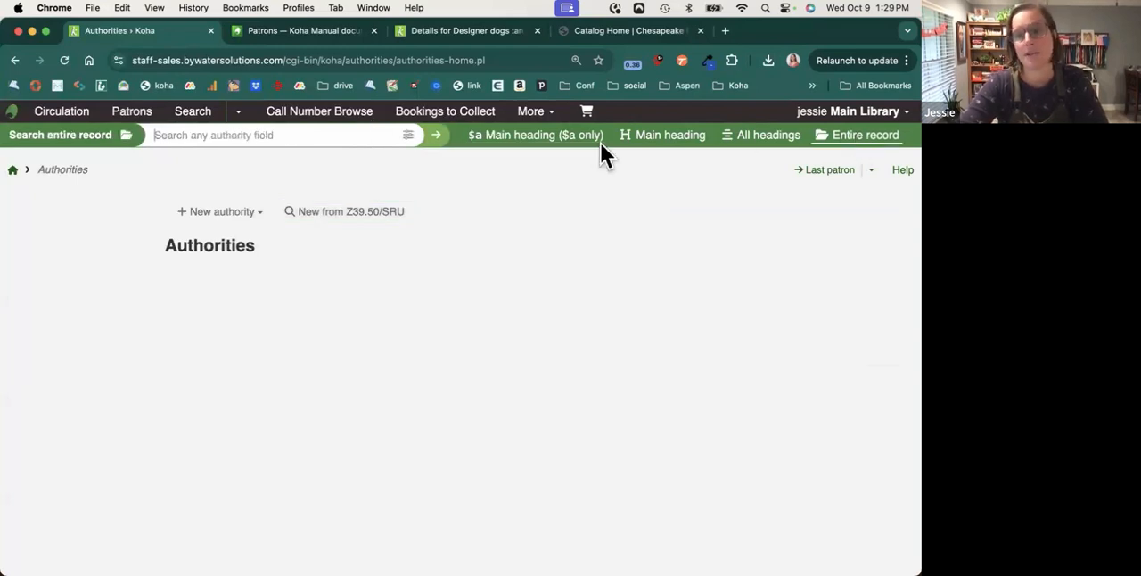
left_click(318, 132)
type("wizar")
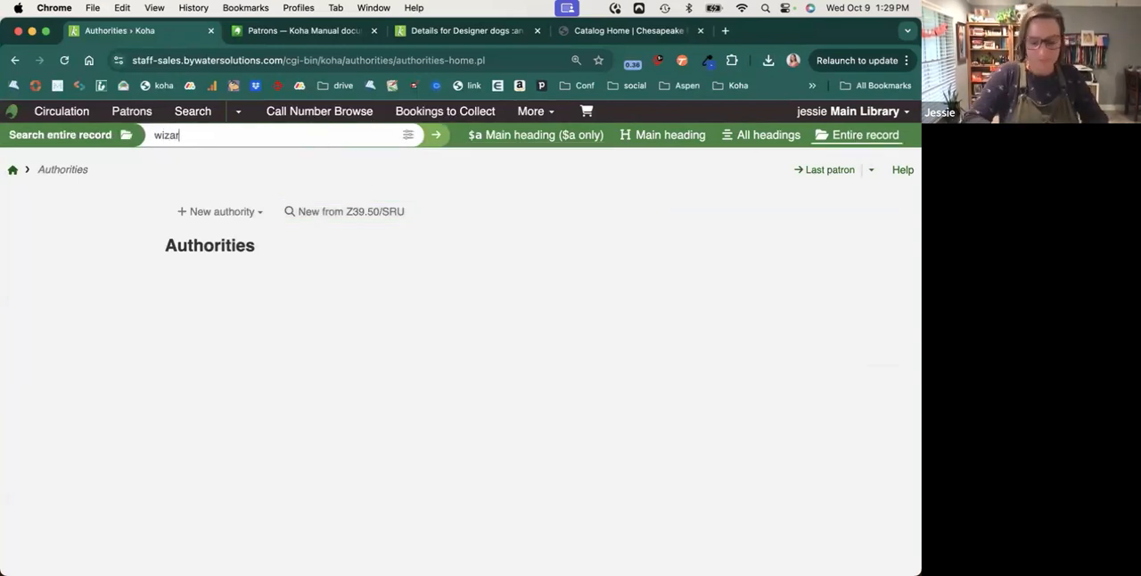
type("d")
key("Return")
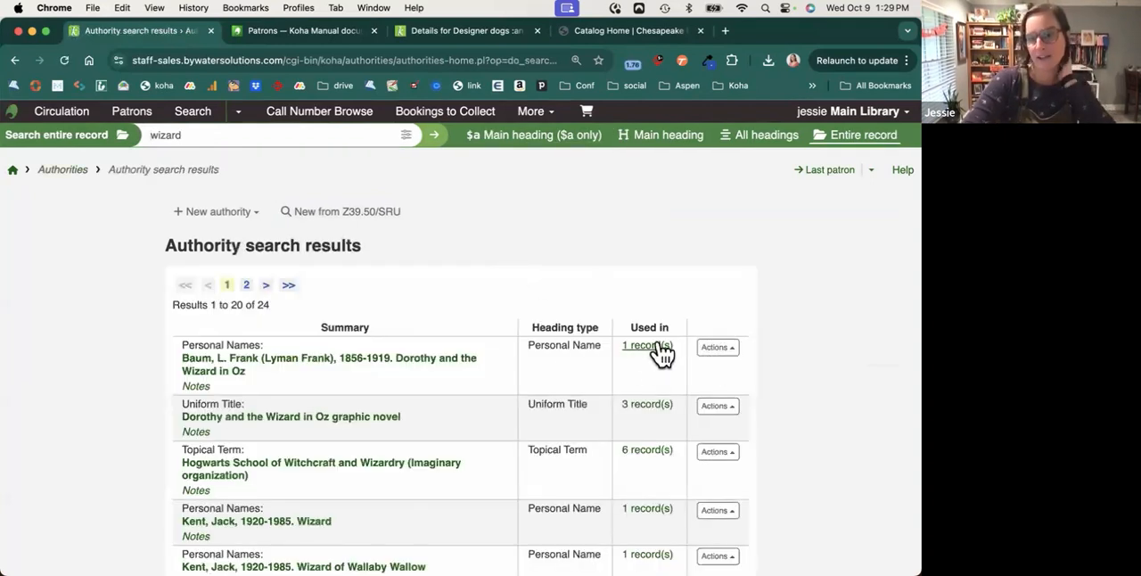
left_click(718, 347)
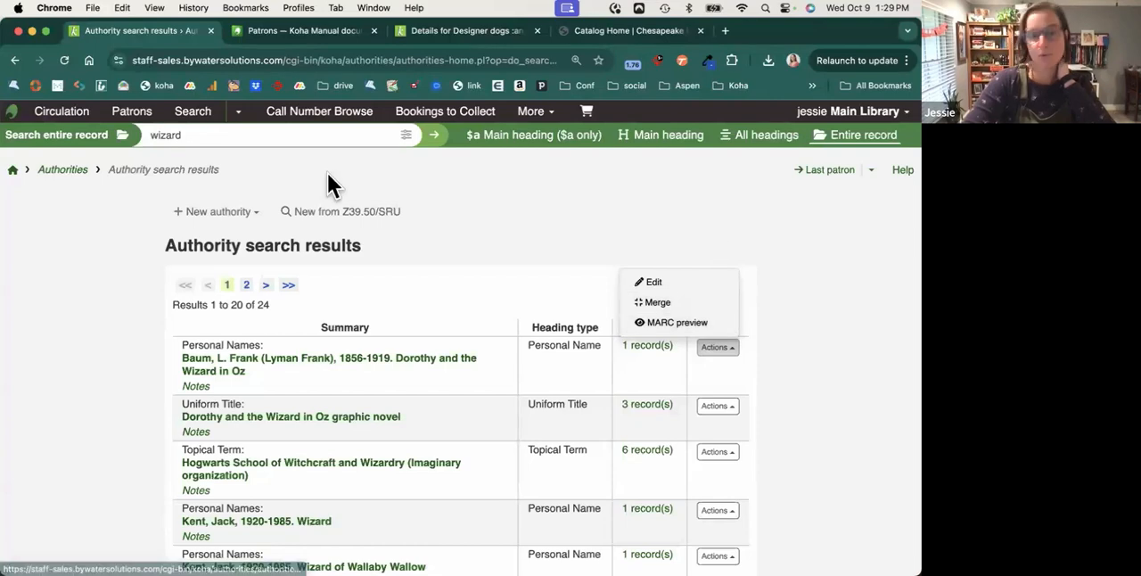
Open the saved reports in the Reports module and examine the Collection Development group.
left_click(17, 174)
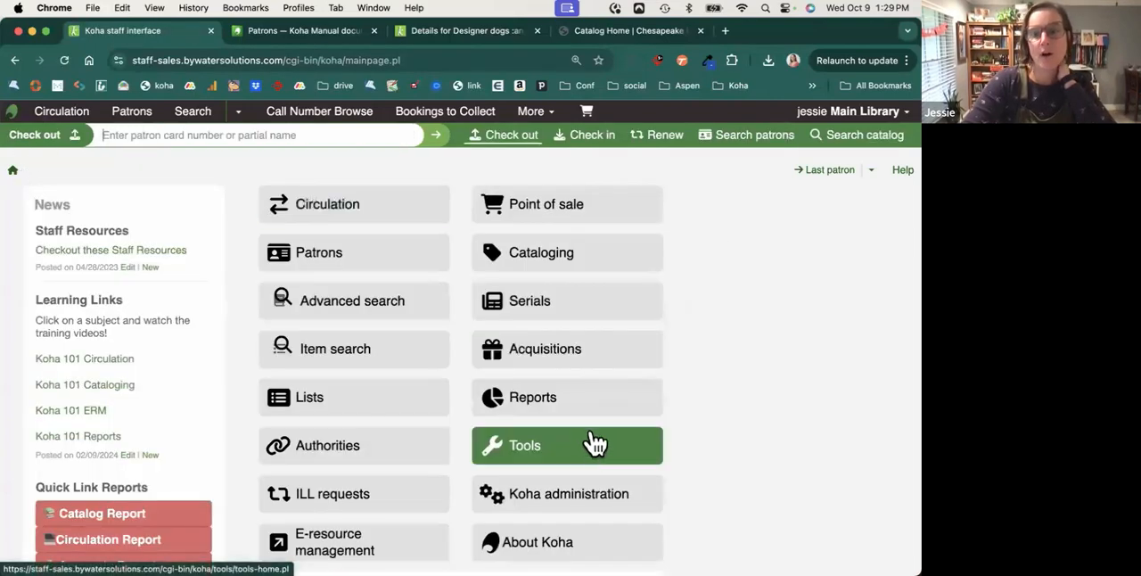
left_click(585, 408)
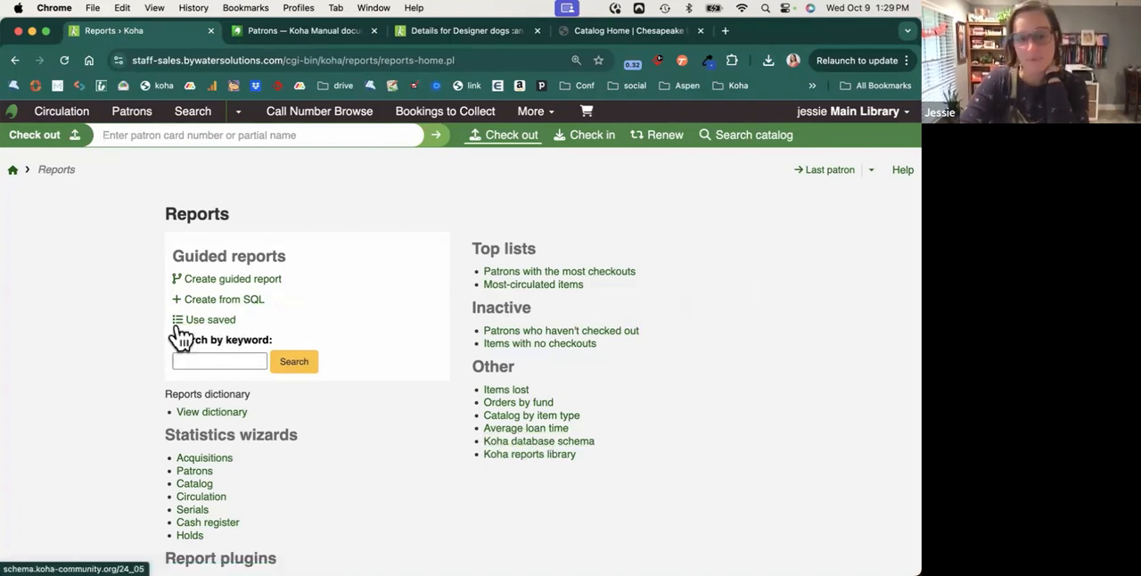
left_click(203, 321)
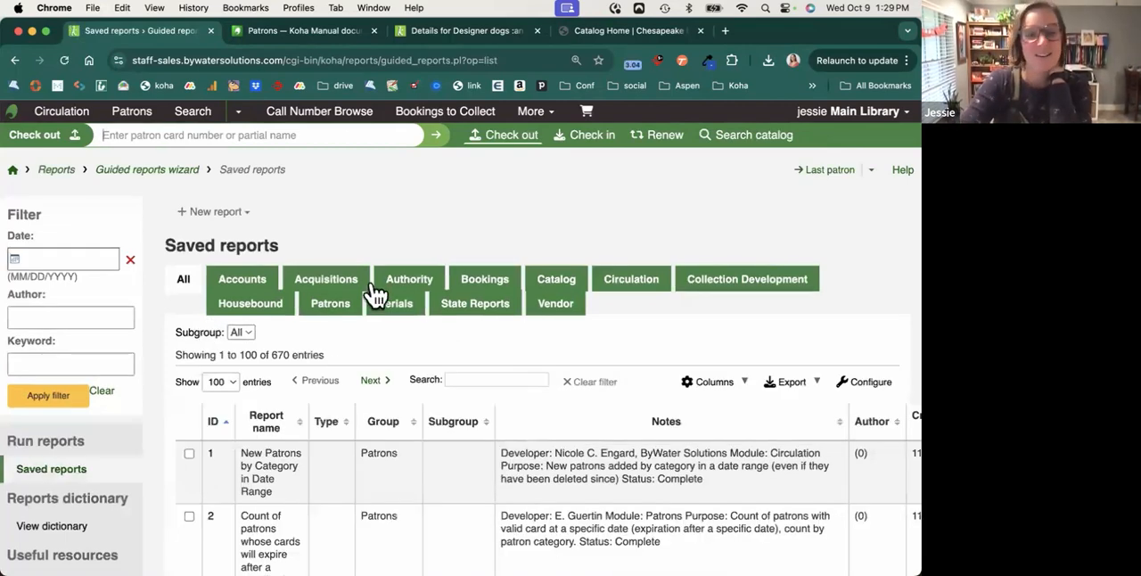
left_click(717, 283)
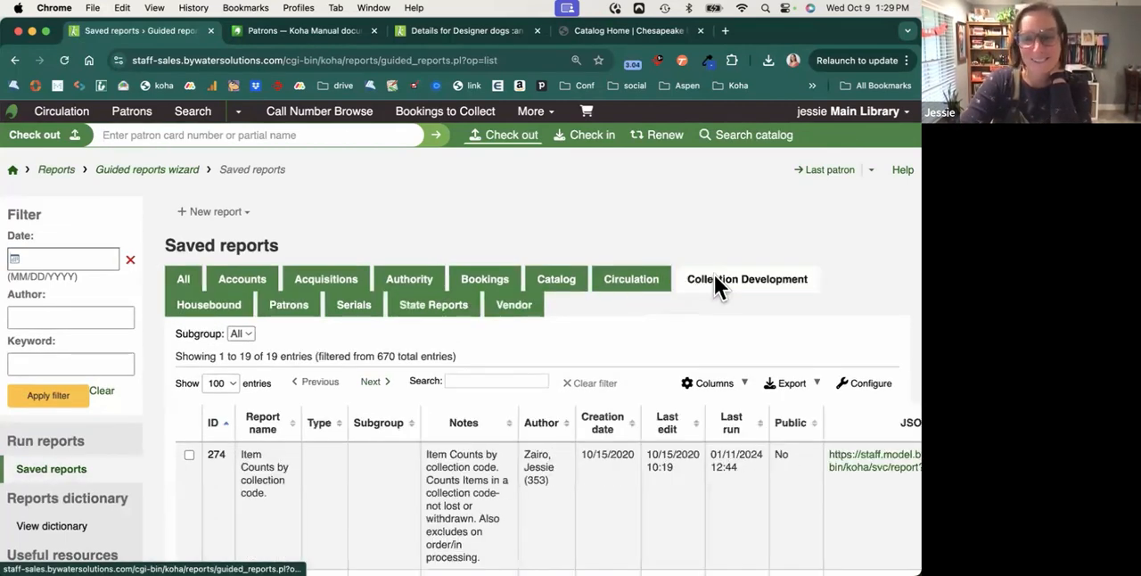
scroll(702, 403, "down", 3)
scroll(702, 397, "down", 1)
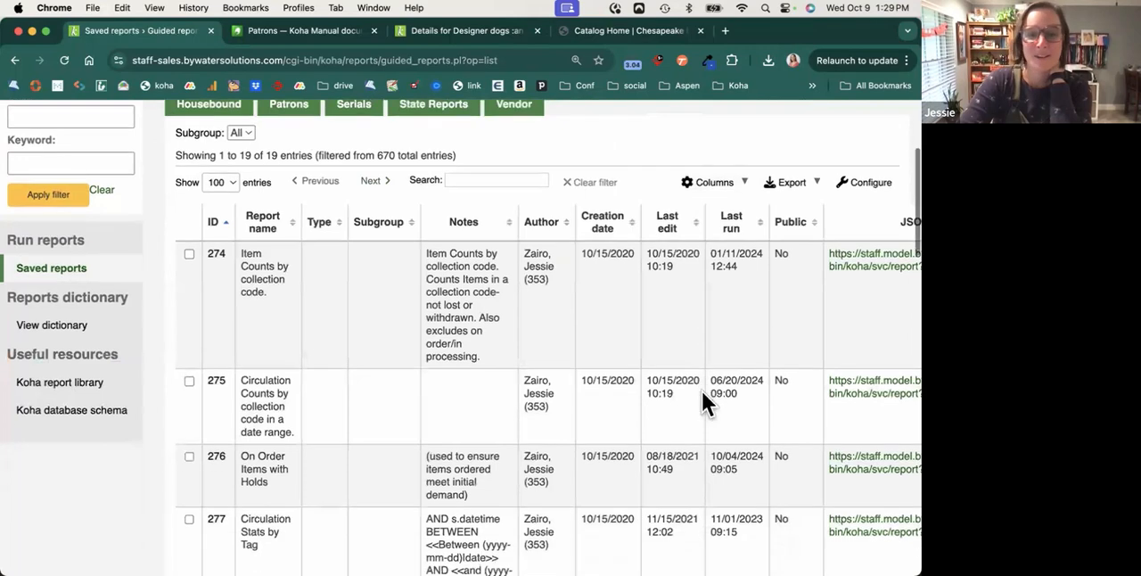
scroll(702, 396, "up", 3)
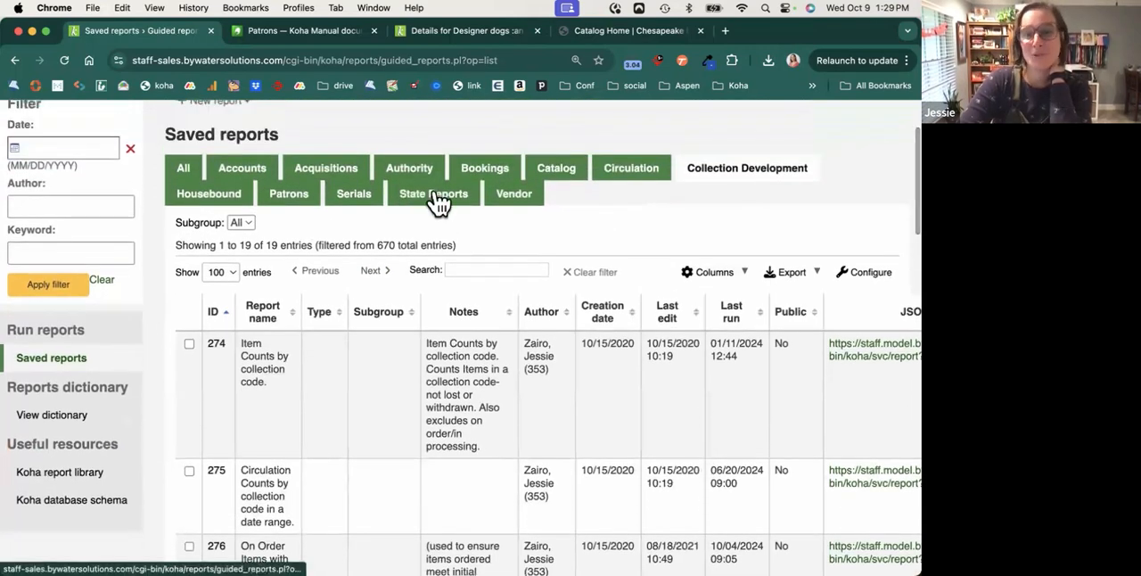
Examine the saved reports in the State Reports group and the Acquisitions group, including their detail columns.
left_click(435, 193)
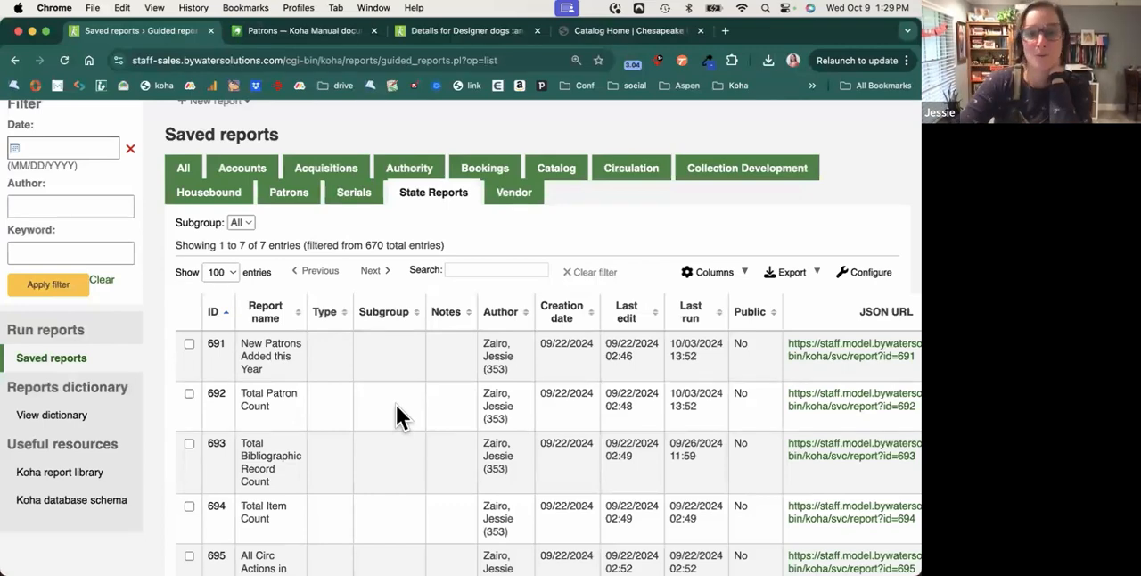
left_click(326, 171)
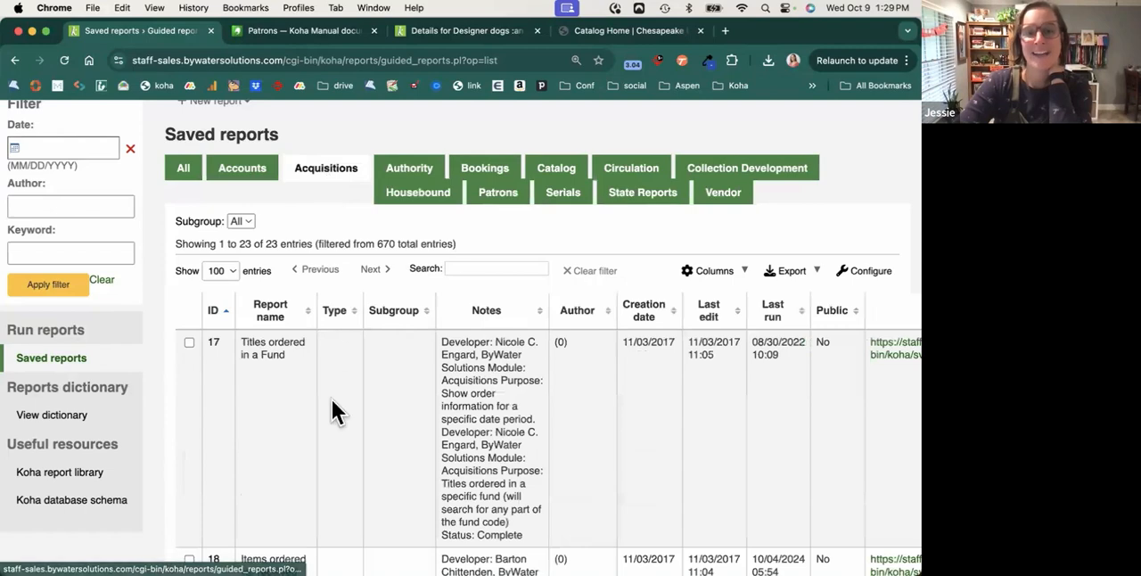
scroll(331, 400, "down", 5)
scroll(332, 399, "down", 10)
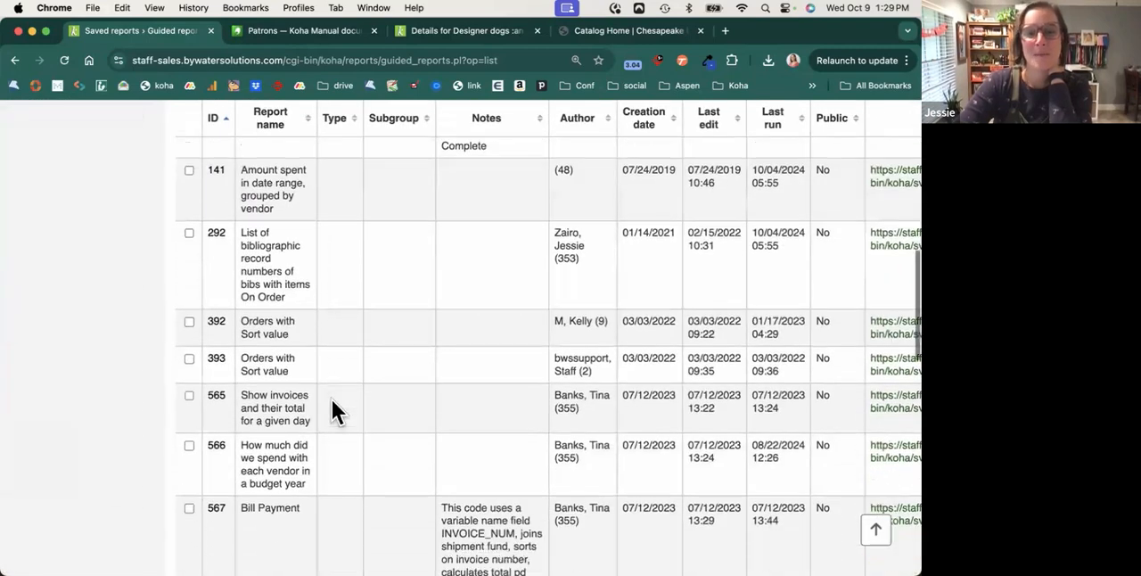
scroll(332, 410, "down", 5)
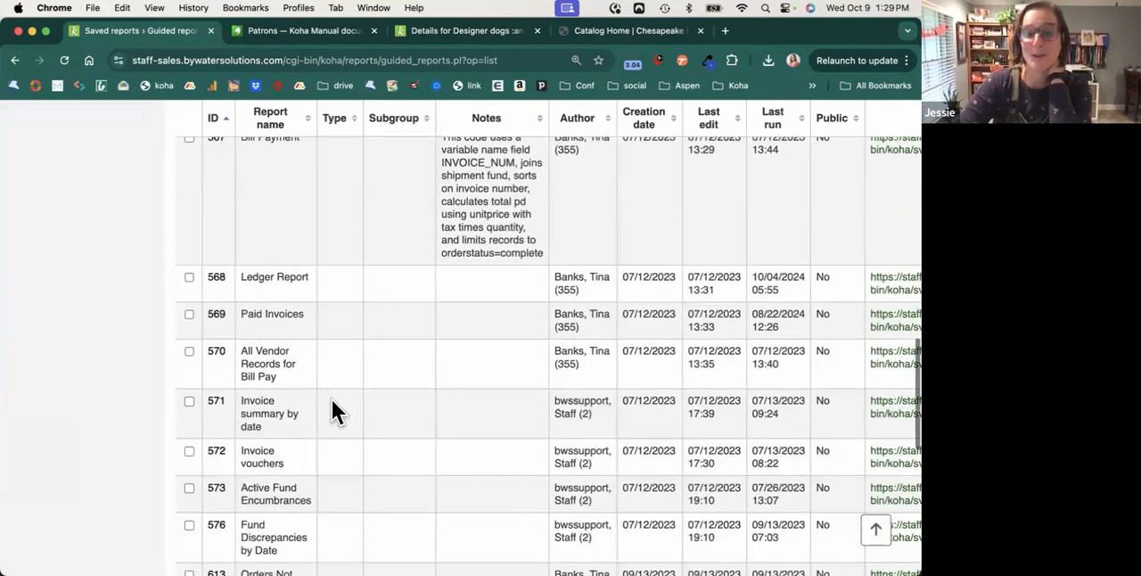
scroll(332, 410, "right", 1)
scroll(332, 399, "right", 4)
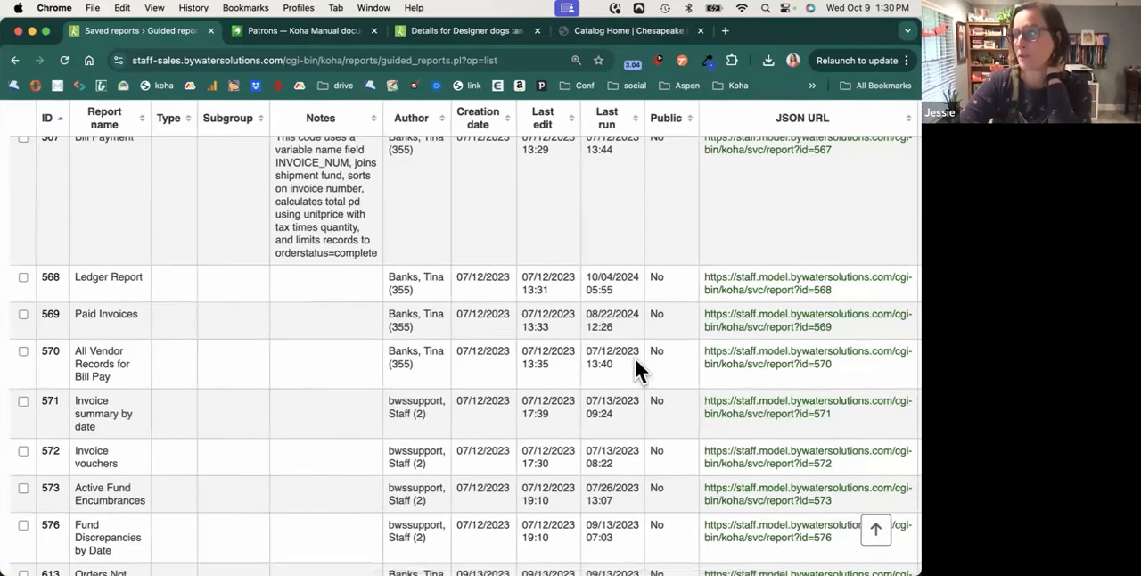
scroll(297, 342, "left", 1)
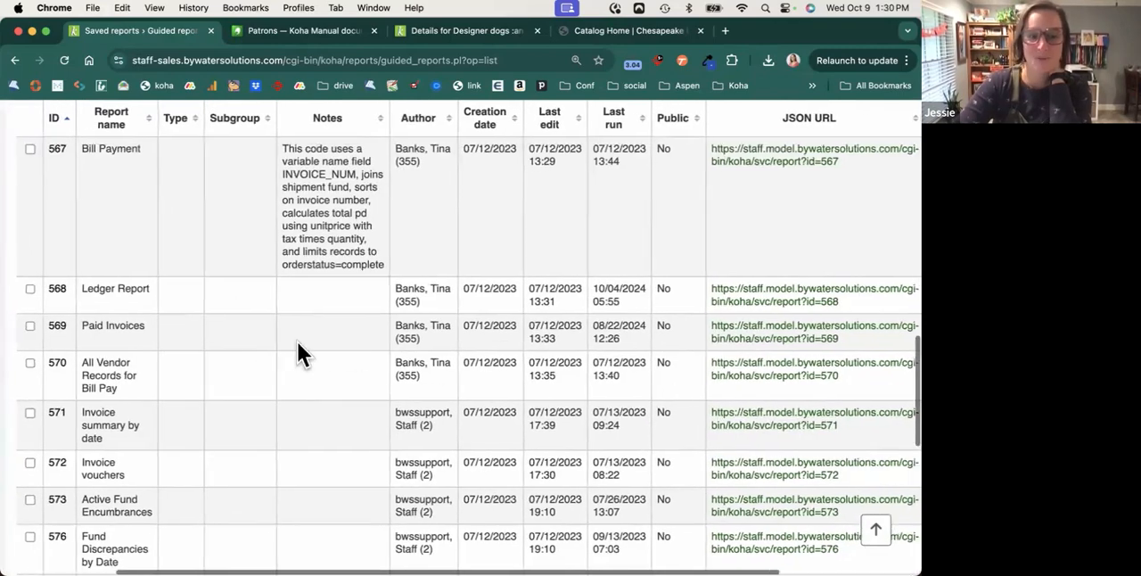
scroll(297, 342, "up", 3)
scroll(297, 342, "up", 10)
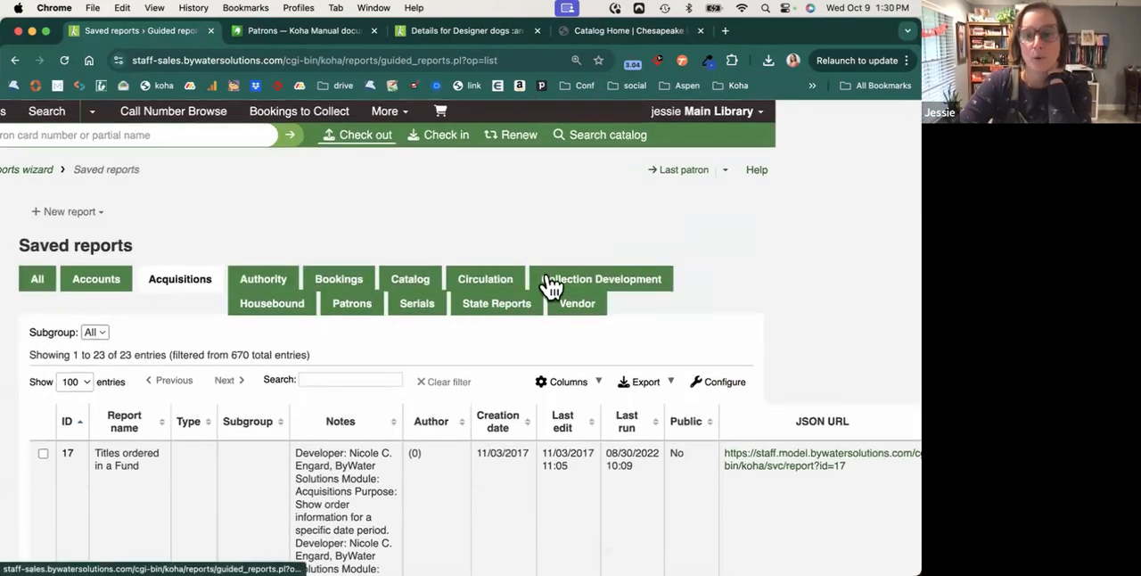
Find the Never Circulated Items for Weeding report in the Collection Development group and open its run parameters.
left_click(550, 282)
scroll(554, 404, "down", 3)
scroll(550, 393, "down", 3)
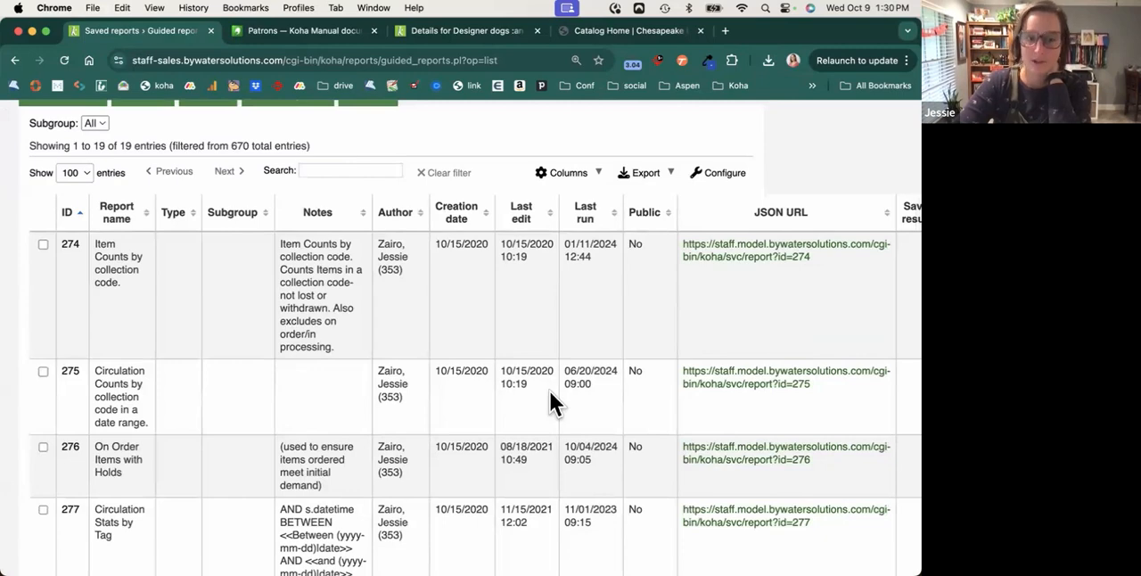
scroll(550, 397, "down", 12)
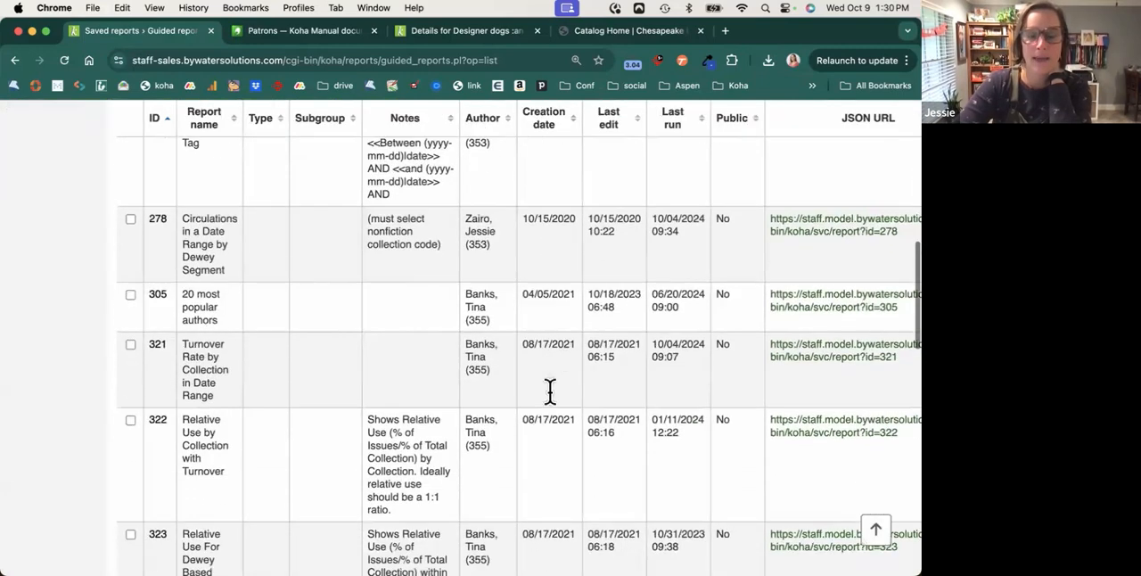
scroll(551, 391, "down", 5)
scroll(550, 400, "down", 1)
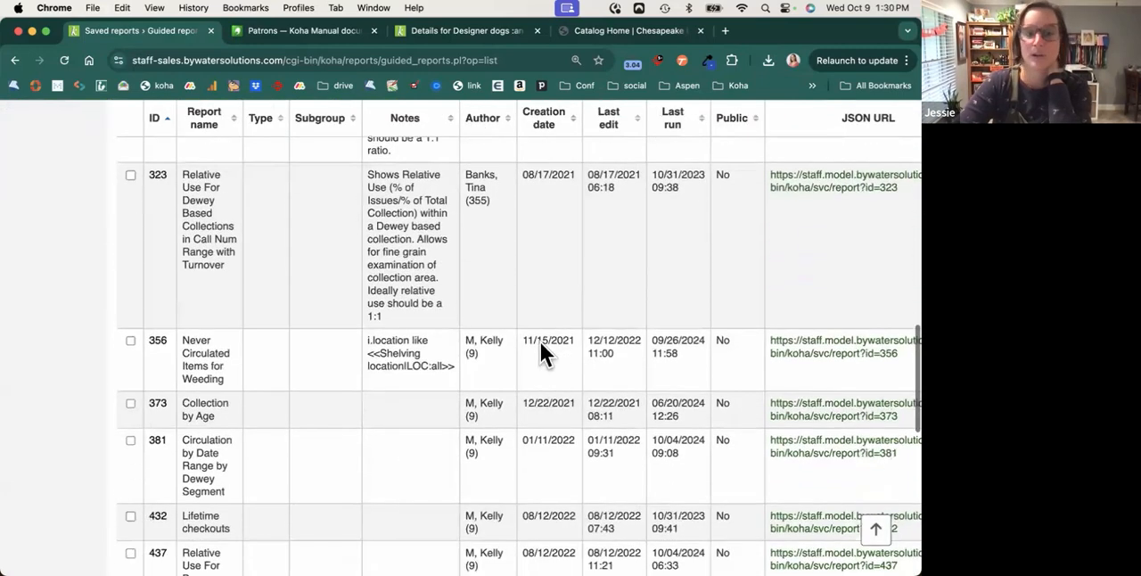
scroll(565, 365, "right", 5)
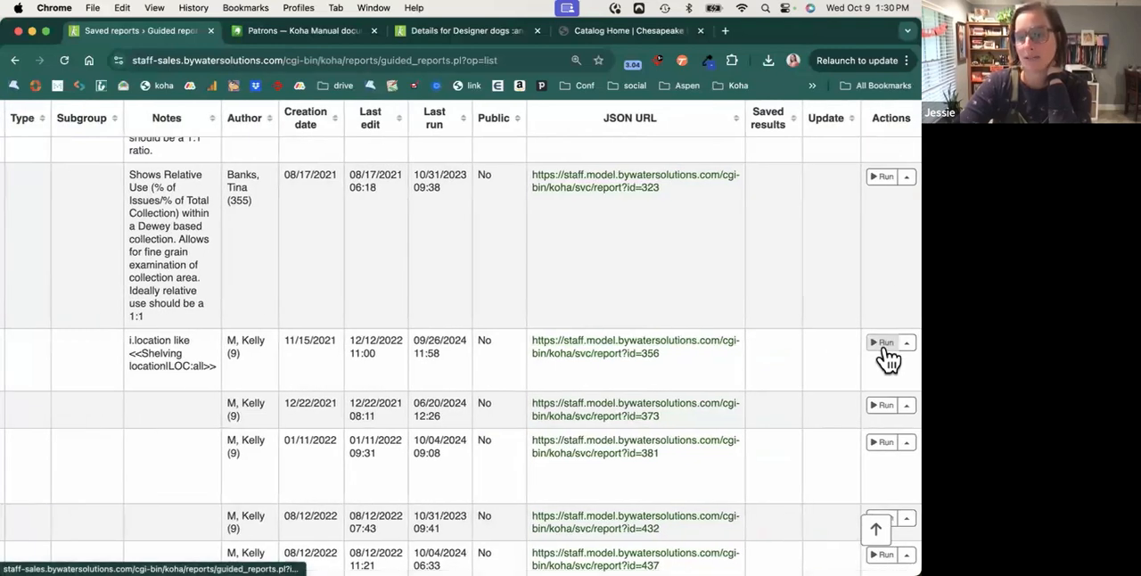
left_click(882, 342)
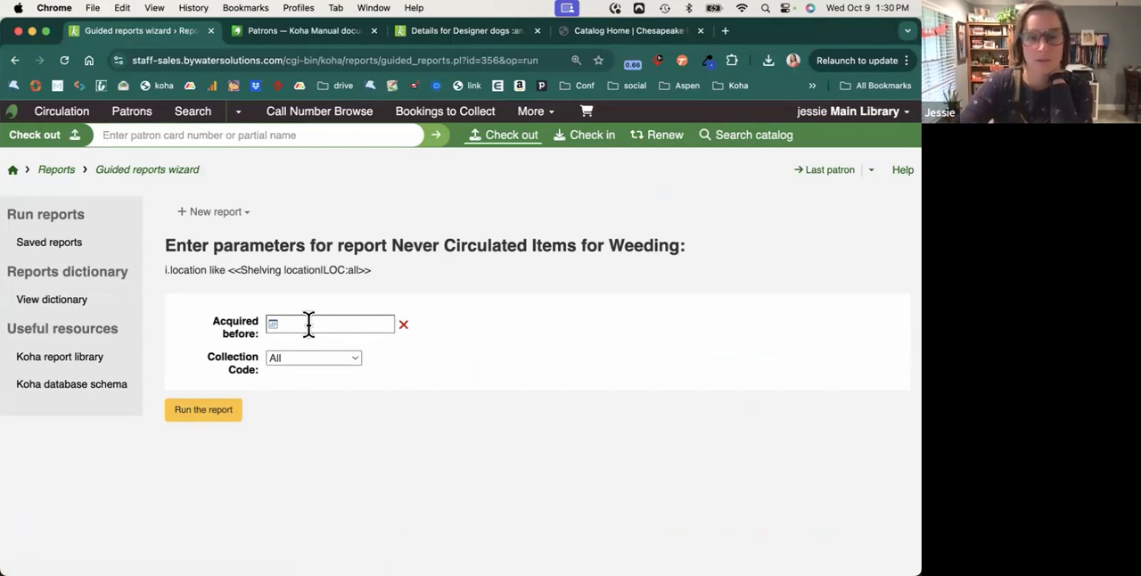
Run the Never Circulated Items for Weeding report with Acquired before set to 10/09/2014 and Collection Code set to Fiction.
left_click(312, 324)
scroll(446, 355, "down", 9)
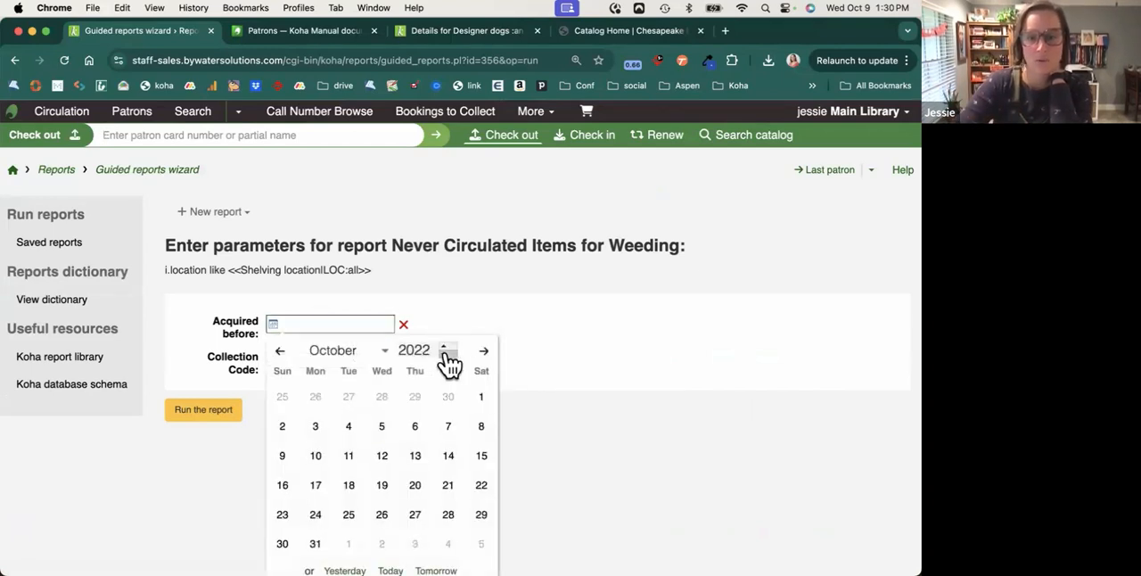
scroll(448, 364, "down", 1)
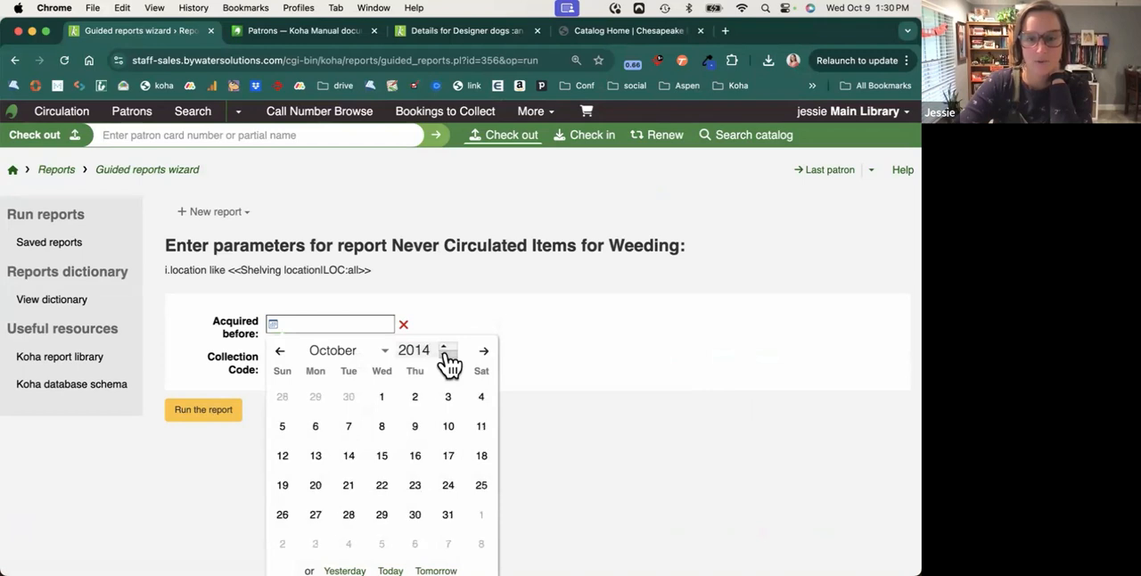
left_click(415, 426)
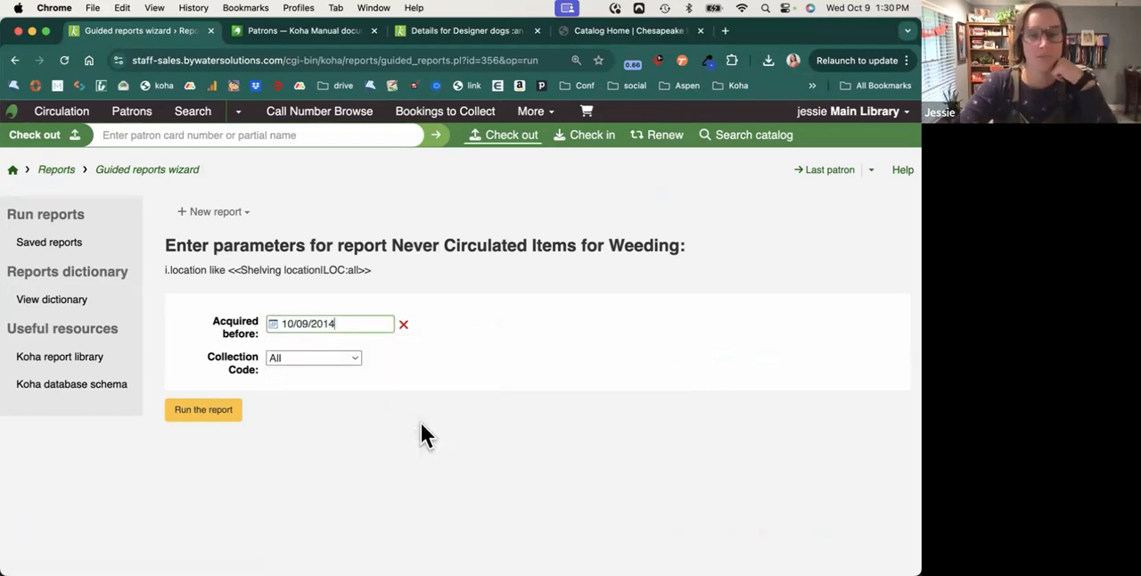
left_click(296, 359)
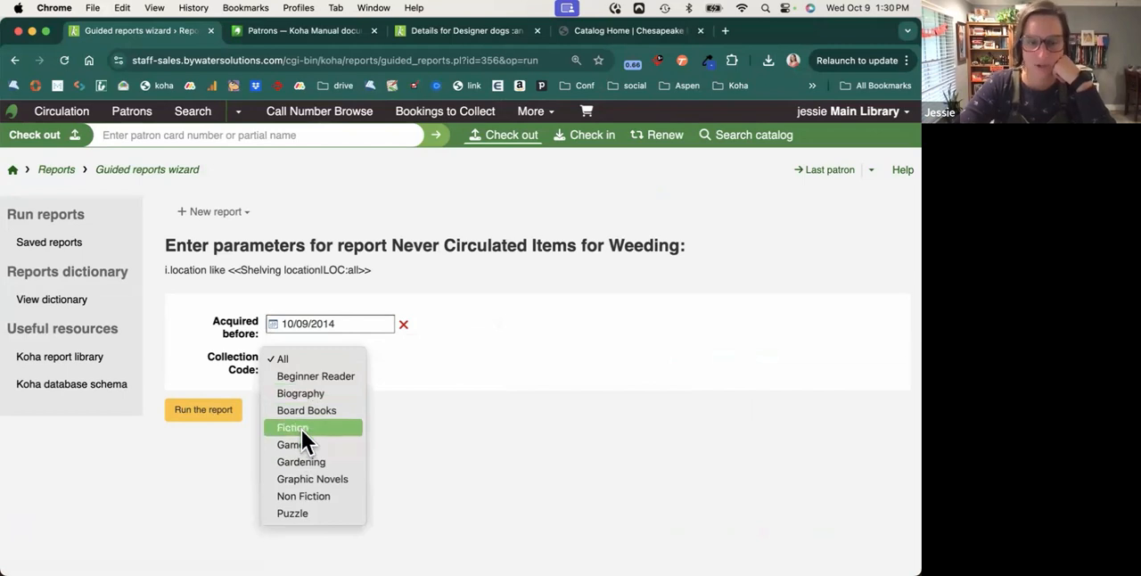
key("Escape")
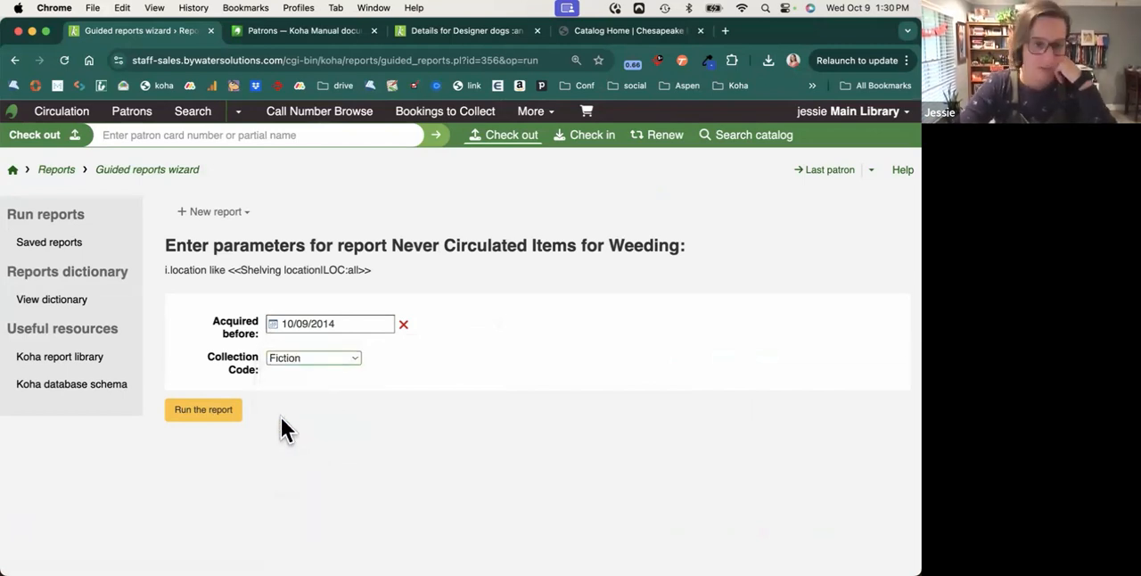
left_click(221, 414)
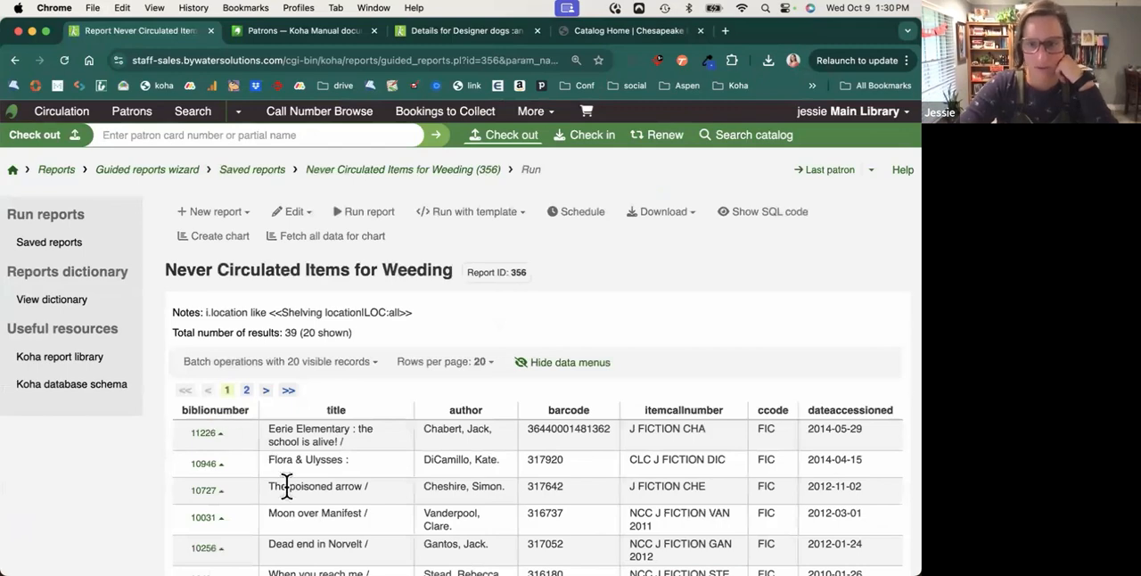
Show the available actions for the first record in the report results and the batch operations for the visible records.
scroll(287, 486, "down", 1)
scroll(287, 486, "down", 3)
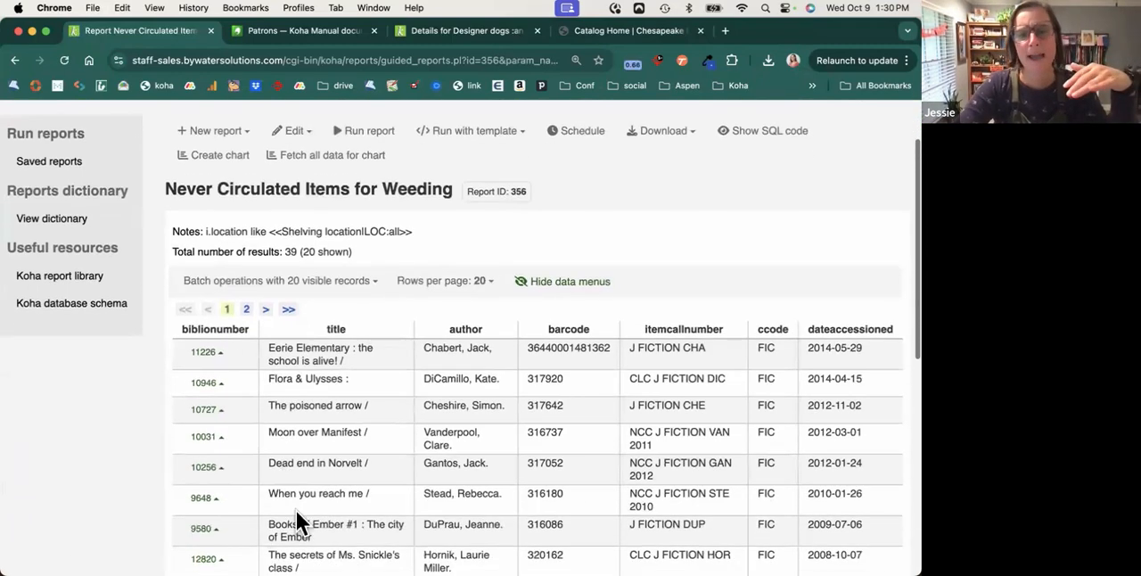
left_click(208, 353)
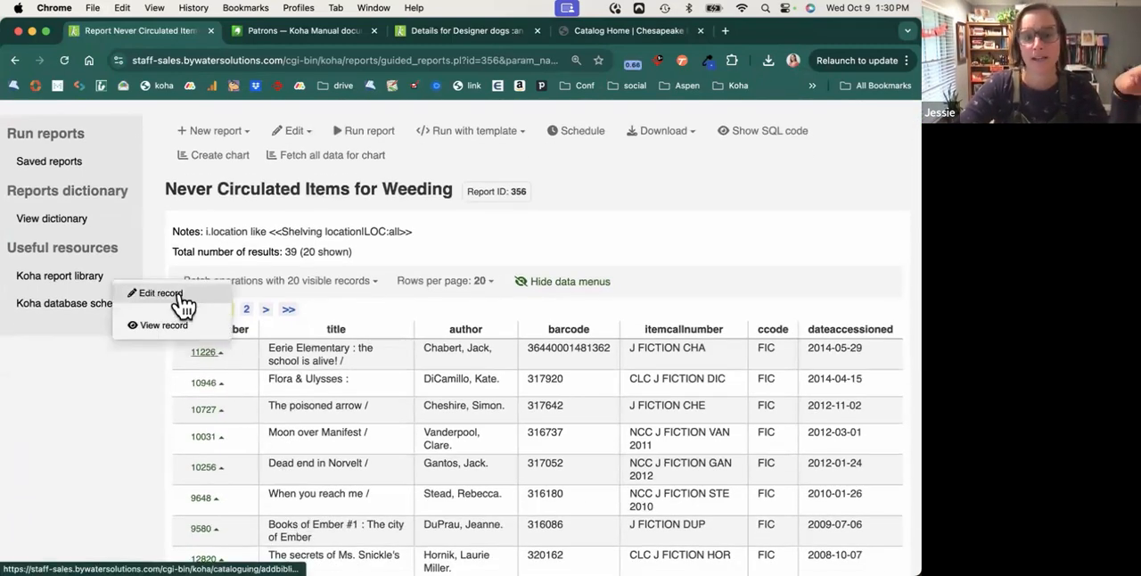
left_click(368, 284)
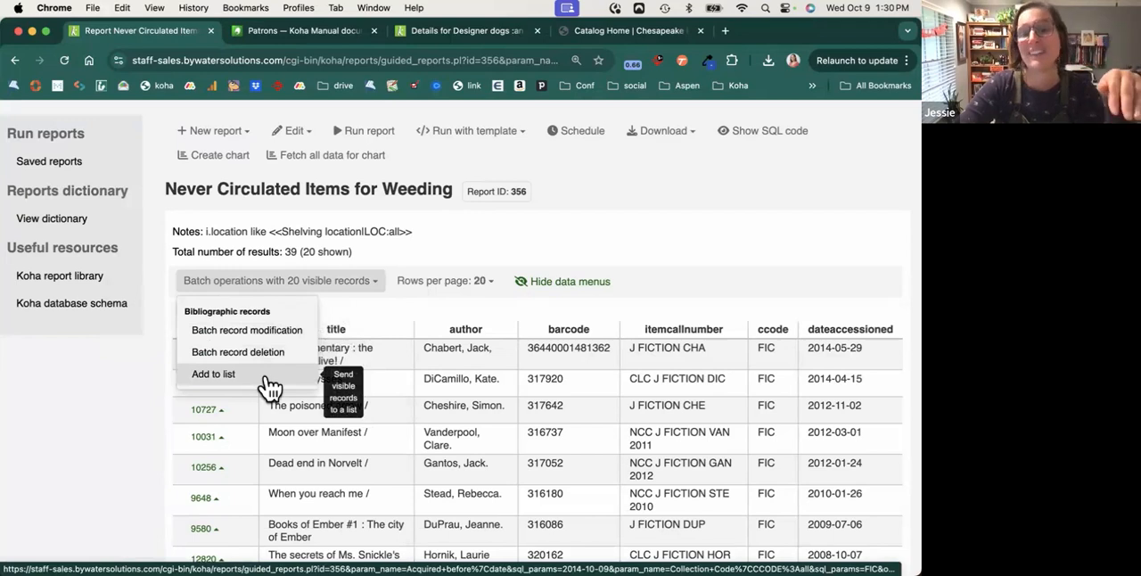
Show the download formats for the report results, and view the chart settings without drawing a chart.
left_click(676, 136)
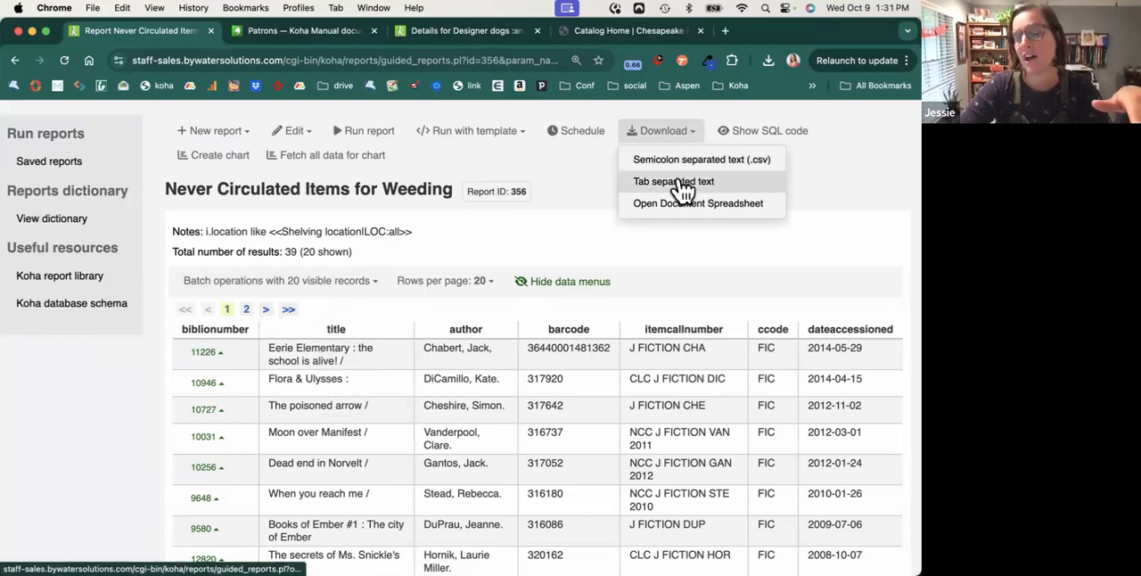
left_click(663, 256)
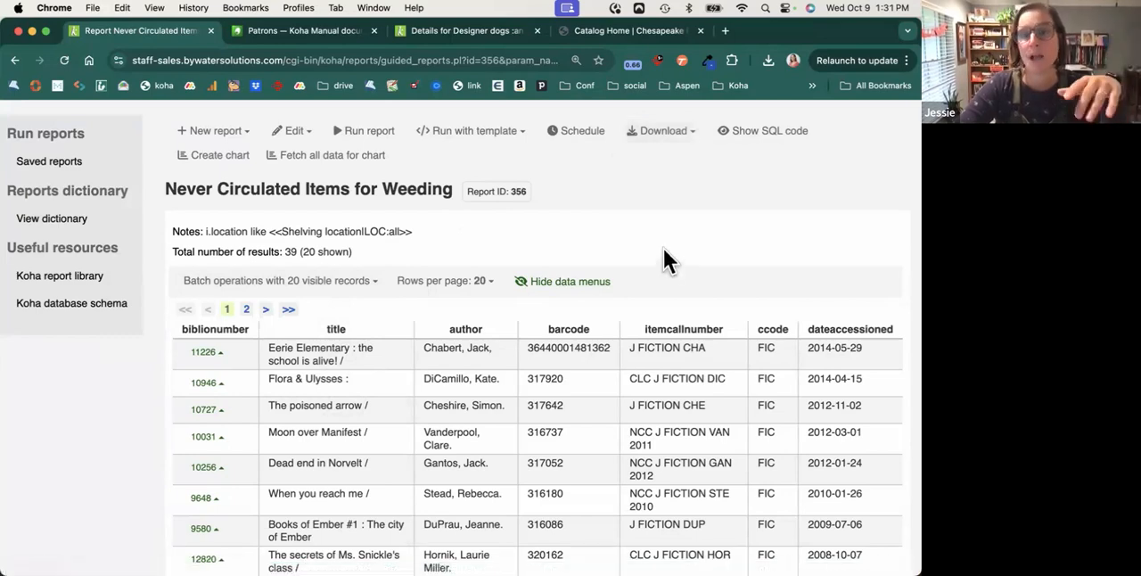
left_click(222, 155)
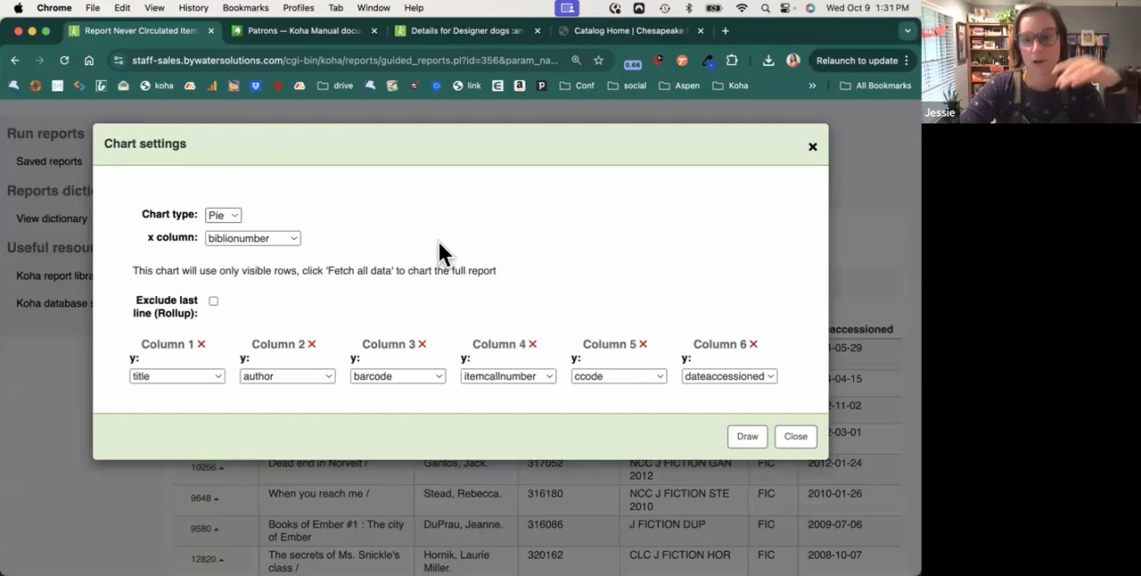
left_click(796, 437)
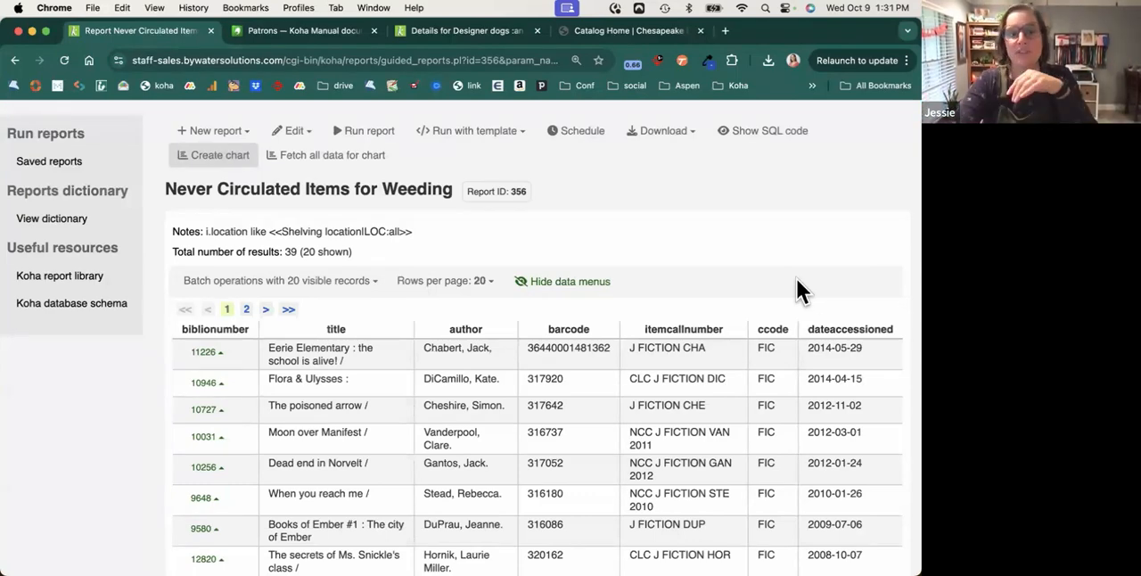
Return to the Reports home page and open the blank form for creating a report from SQL.
scroll(797, 284, "up", 2)
left_click(55, 171)
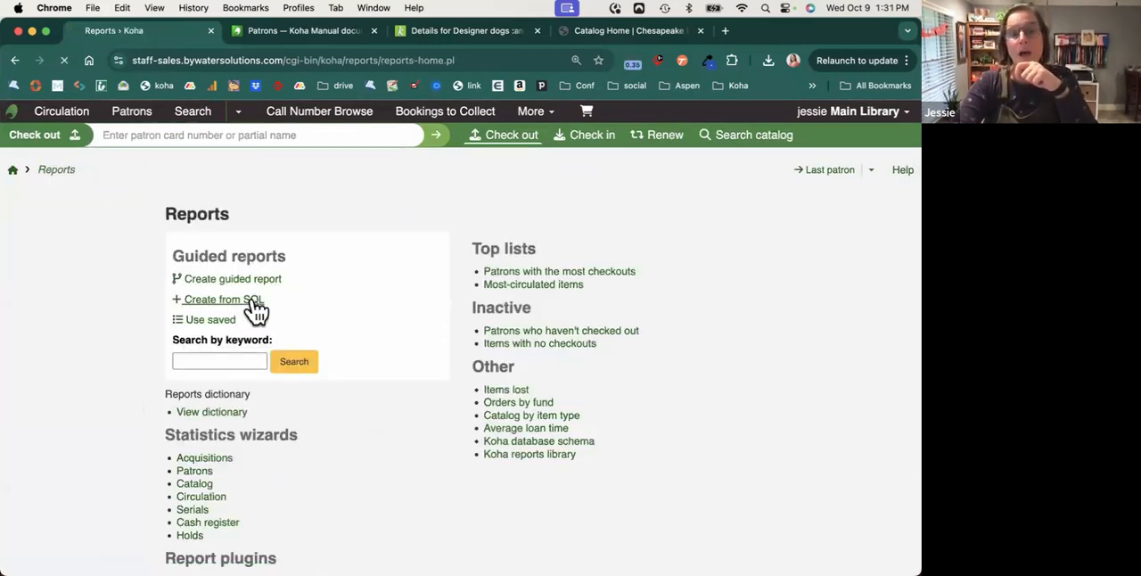
left_click(254, 308)
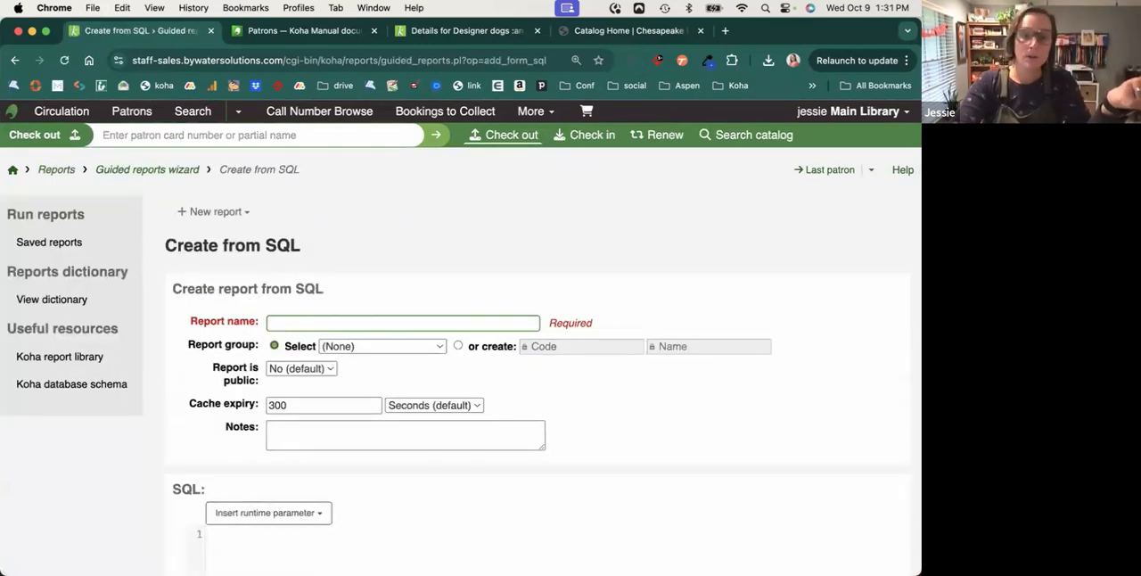
scroll(238, 528, "down", 1)
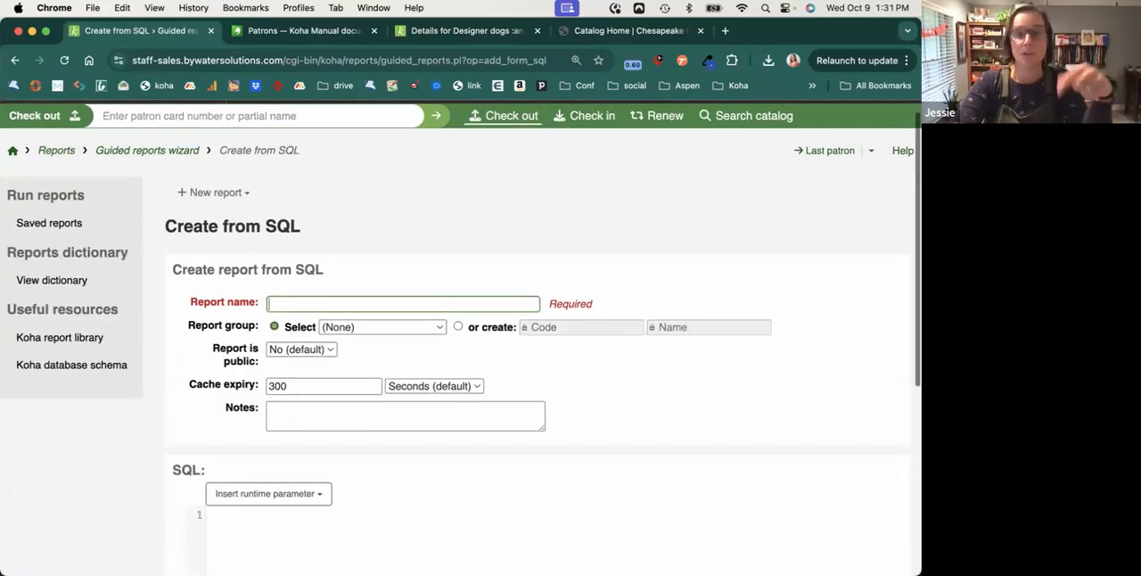
Open the first stage of a new guided report, and view the Mana search for SQL reports without searching.
left_click(232, 200)
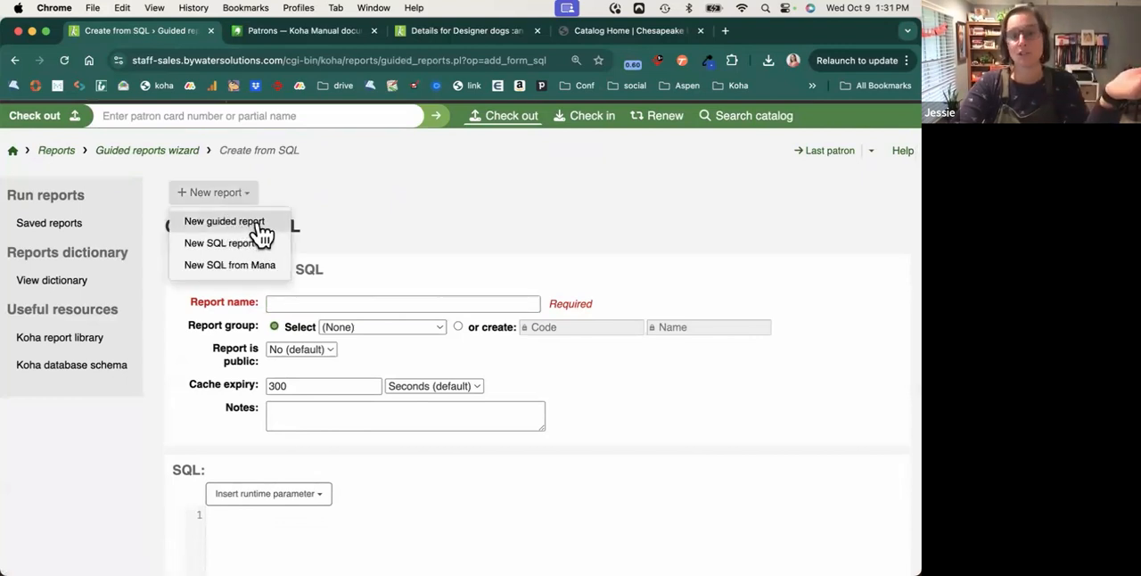
left_click(256, 223)
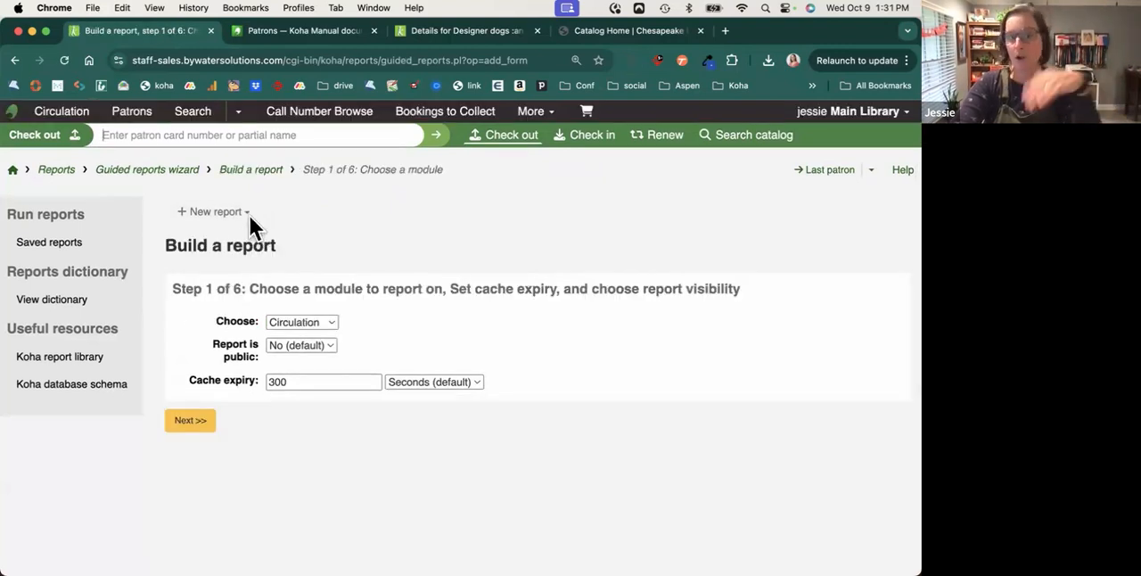
left_click(245, 215)
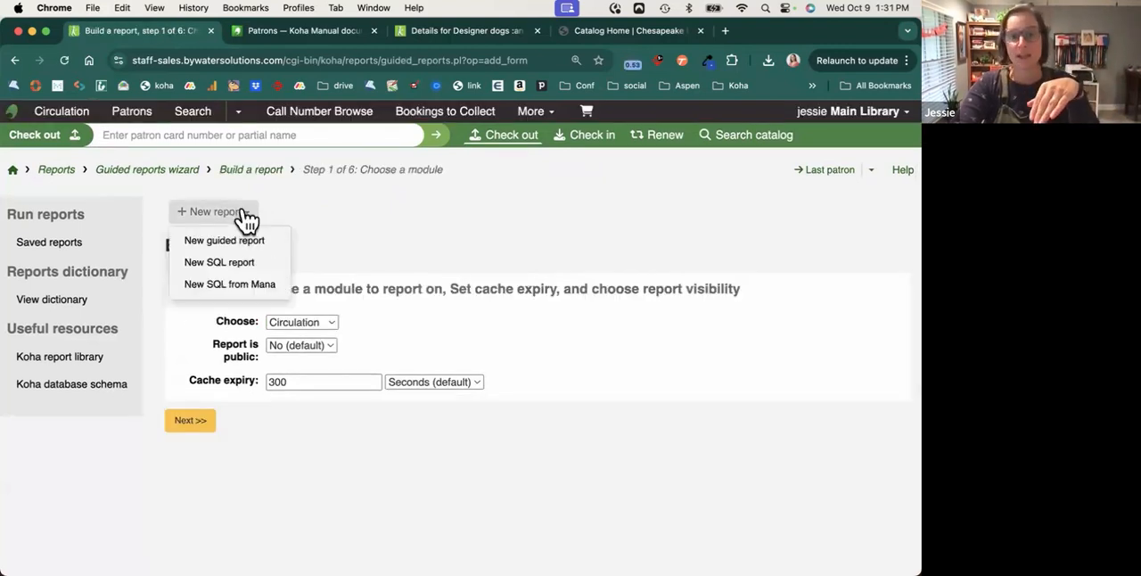
left_click(250, 285)
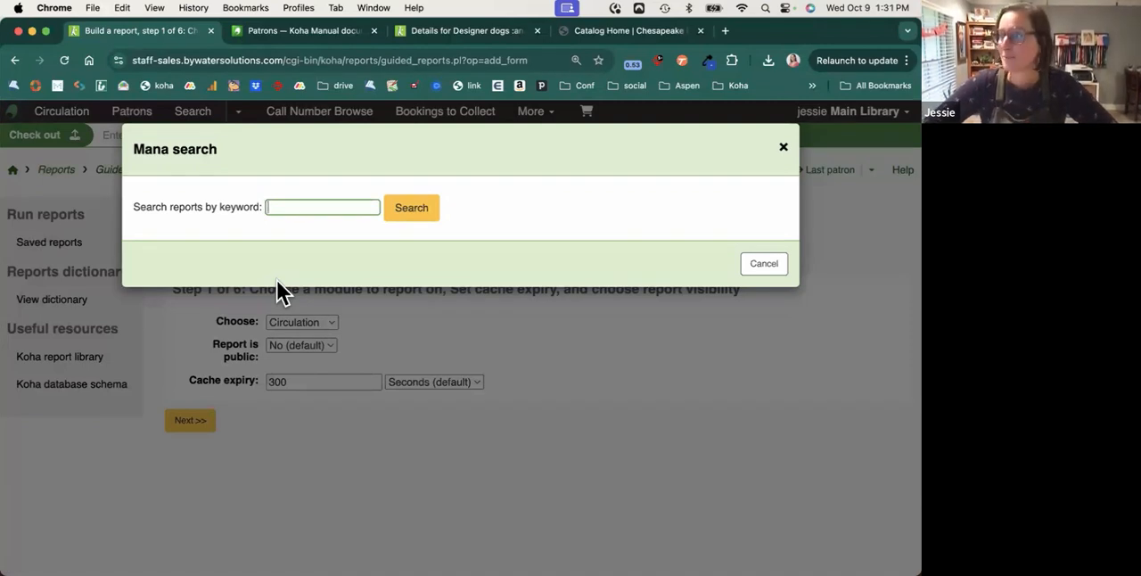
left_click(773, 266)
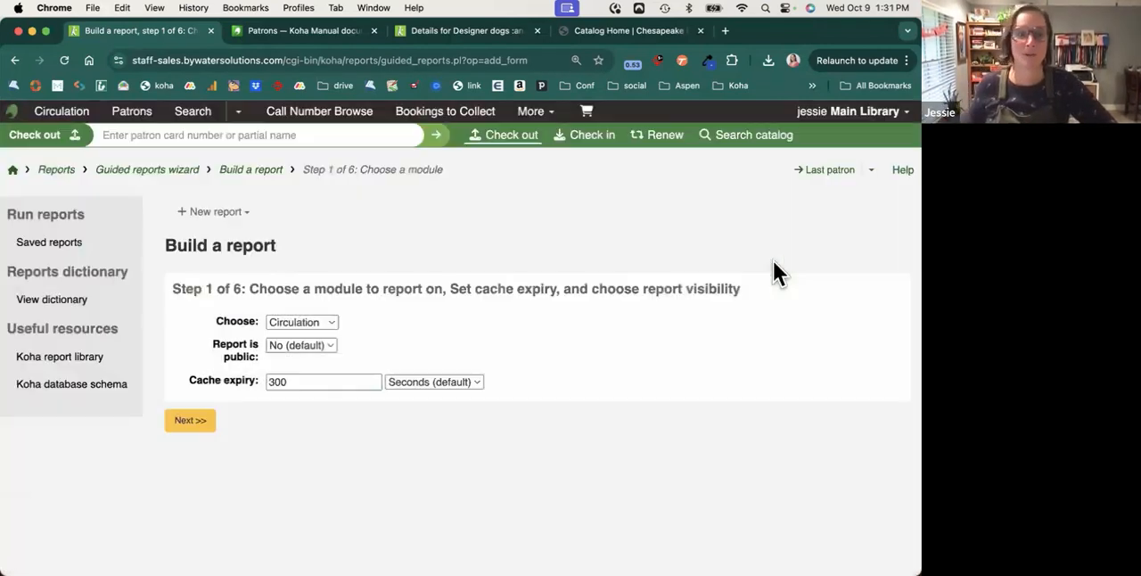
Go back to the saved reports and examine the Collection Development group, including the run actions for each report.
left_click(52, 170)
left_click(221, 322)
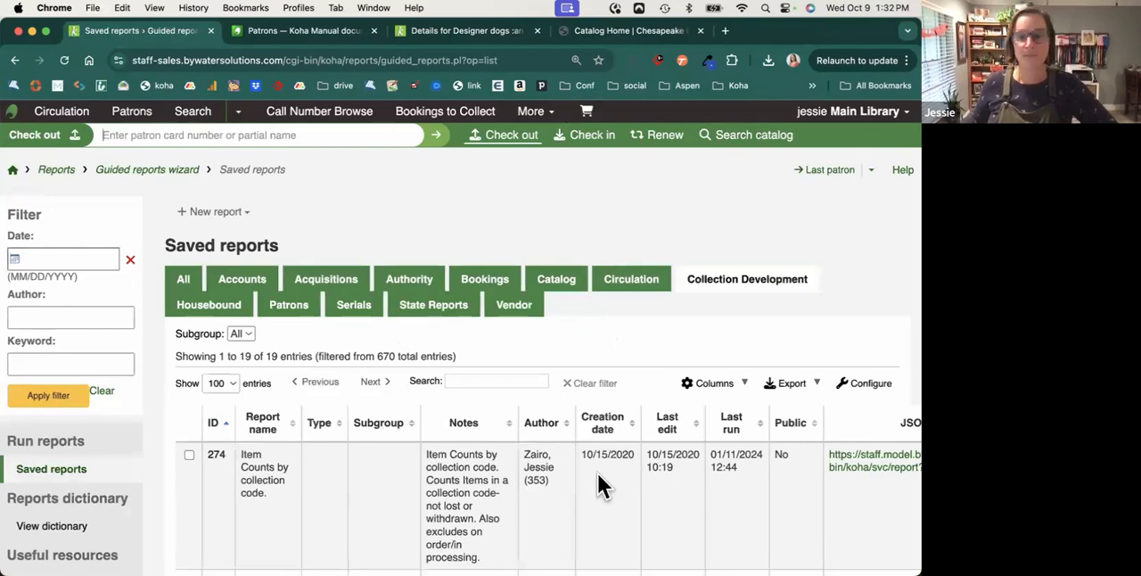
scroll(597, 482, "down", 3)
scroll(597, 473, "right", 3)
scroll(803, 410, "right", 3)
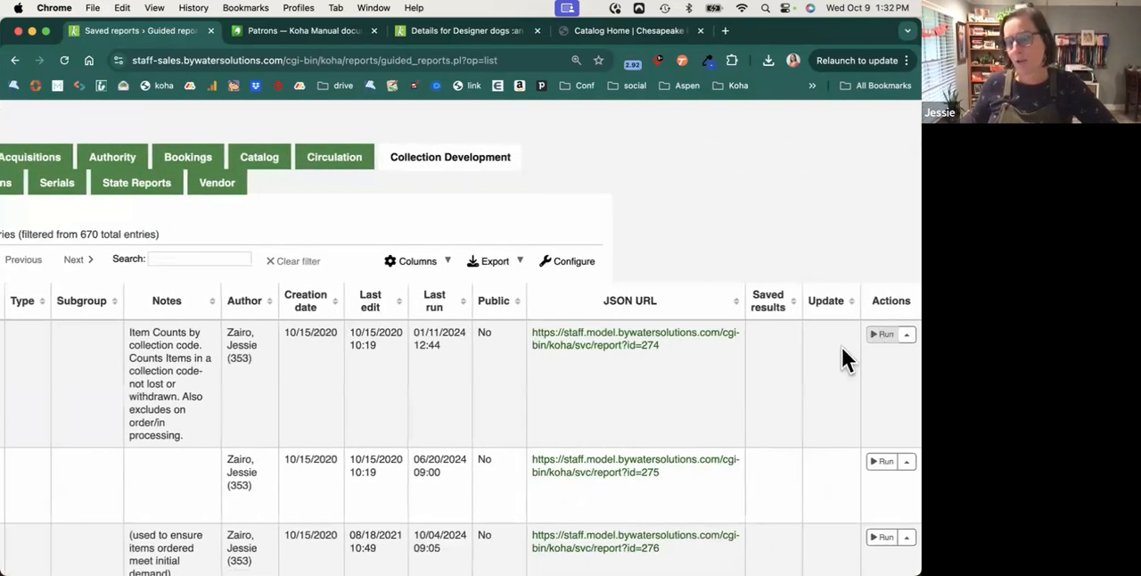
scroll(657, 377, "left", 4)
scroll(657, 379, "left", 2)
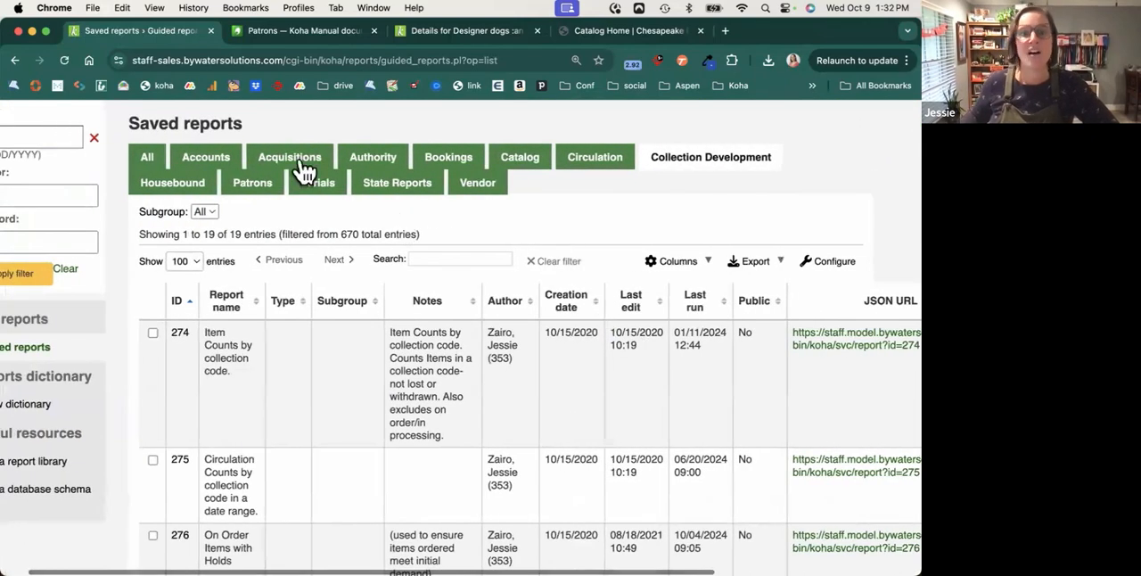
Show the saved reports from all groups in one list.
left_click(157, 156)
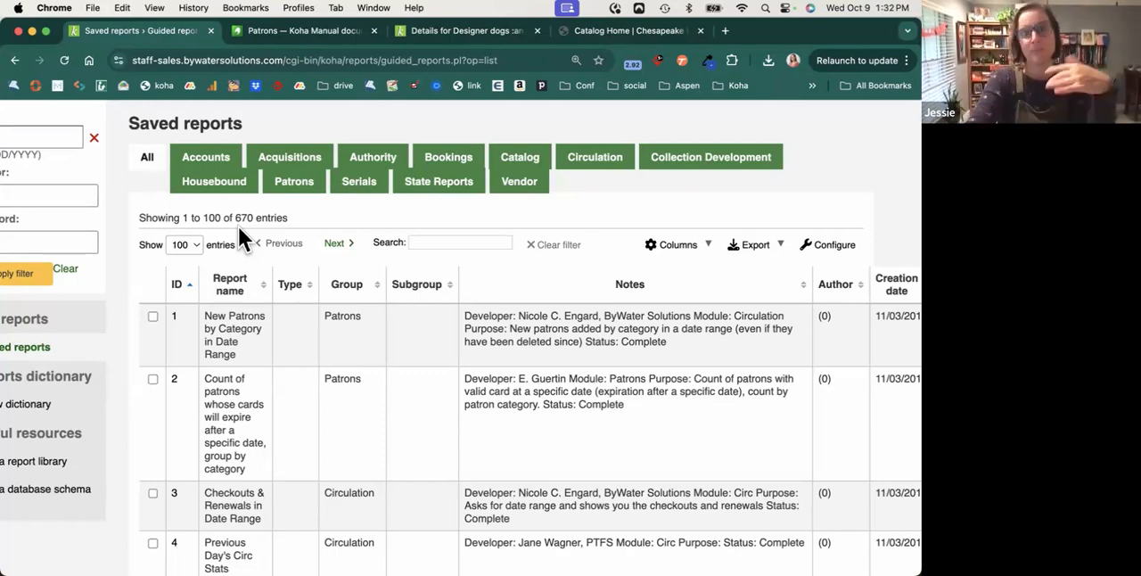
scroll(238, 226, "left", 2)
scroll(238, 226, "up", 3)
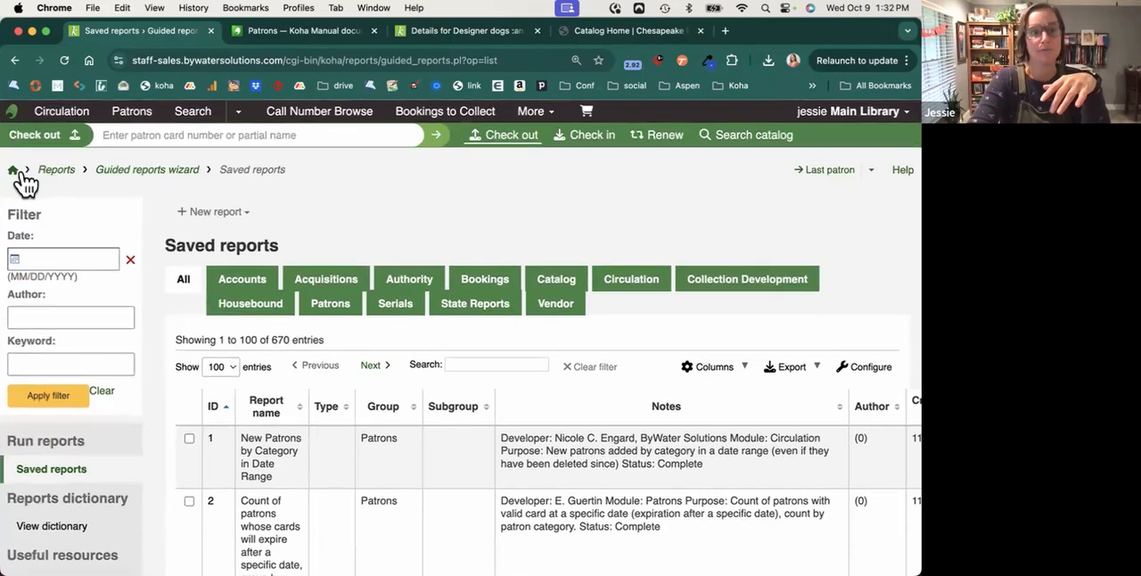
Open the Tools module from the staff home page and examine the patron, circulation and additional tools.
left_click(20, 174)
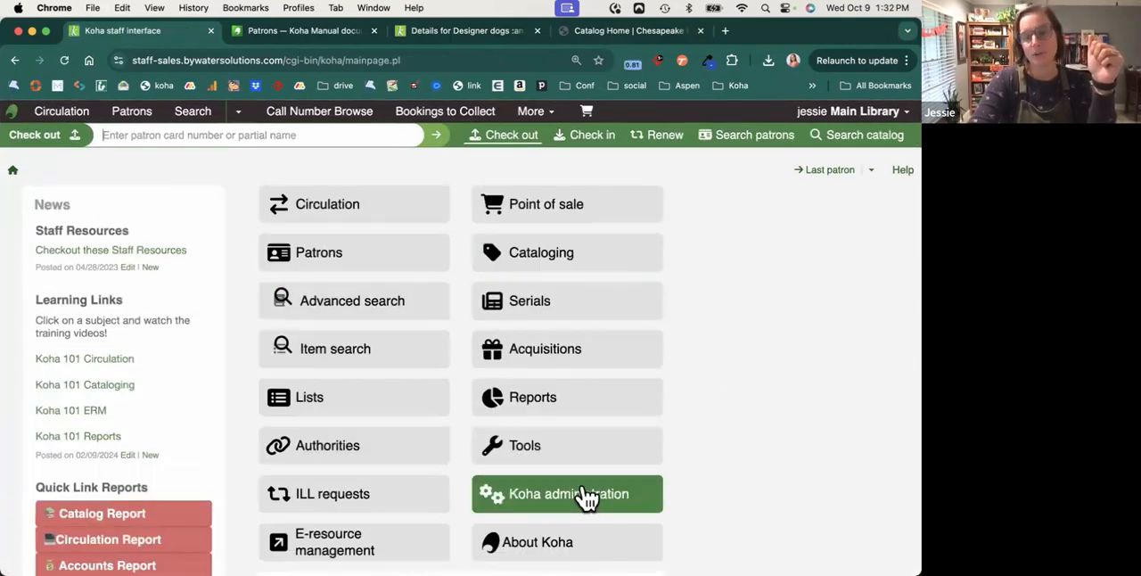
left_click(577, 457)
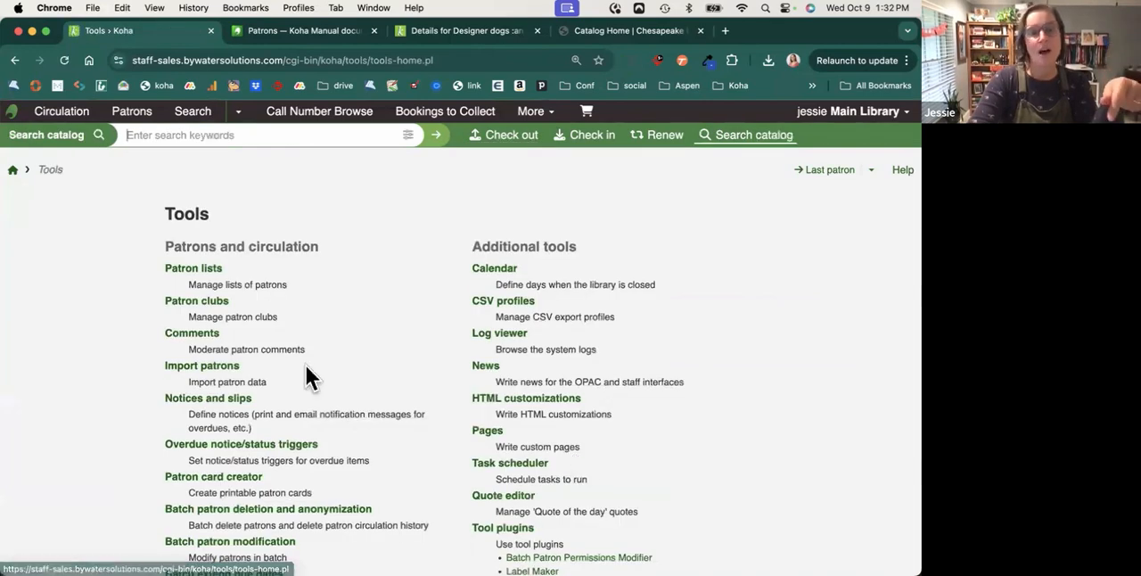
scroll(306, 365, "down", 2)
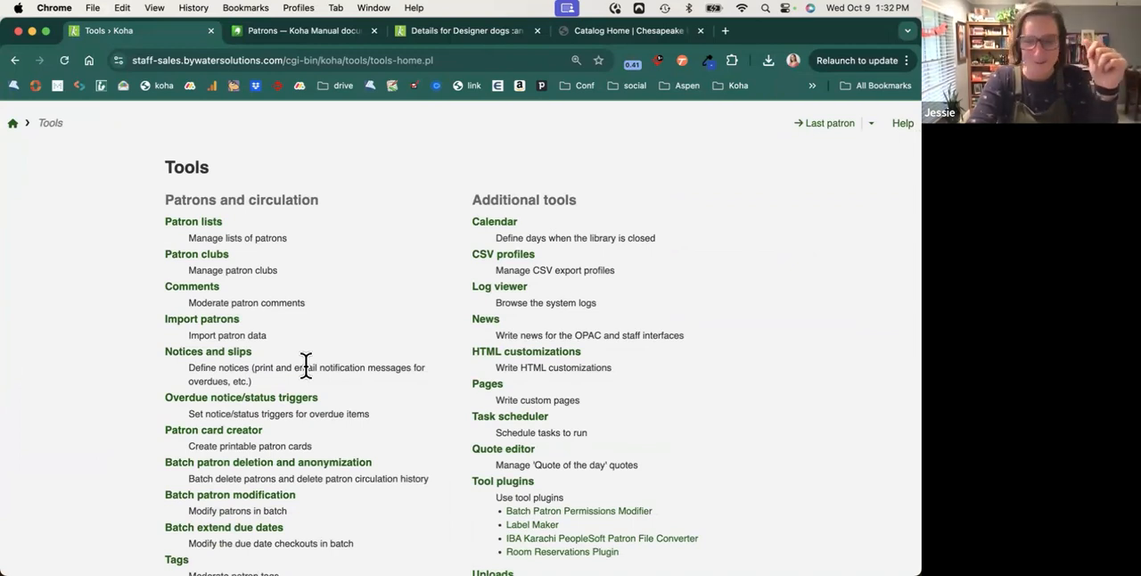
scroll(306, 366, "down", 1)
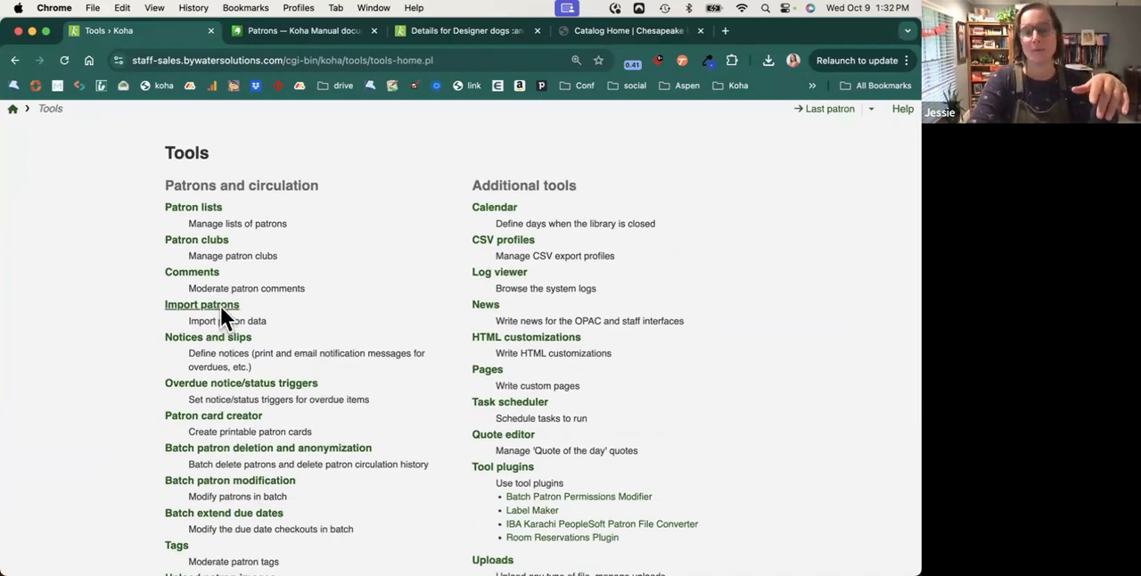
Open the Account writeoff notice in Notices and slips, view its message formats, and leave it without saving.
left_click(234, 339)
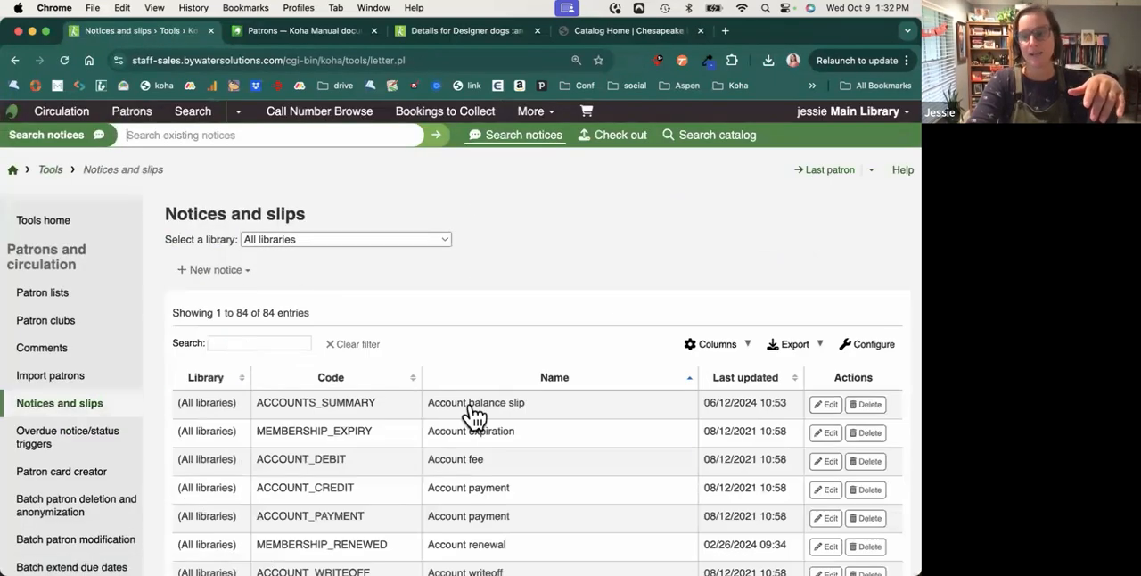
scroll(472, 418, "down", 5)
left_click(831, 359)
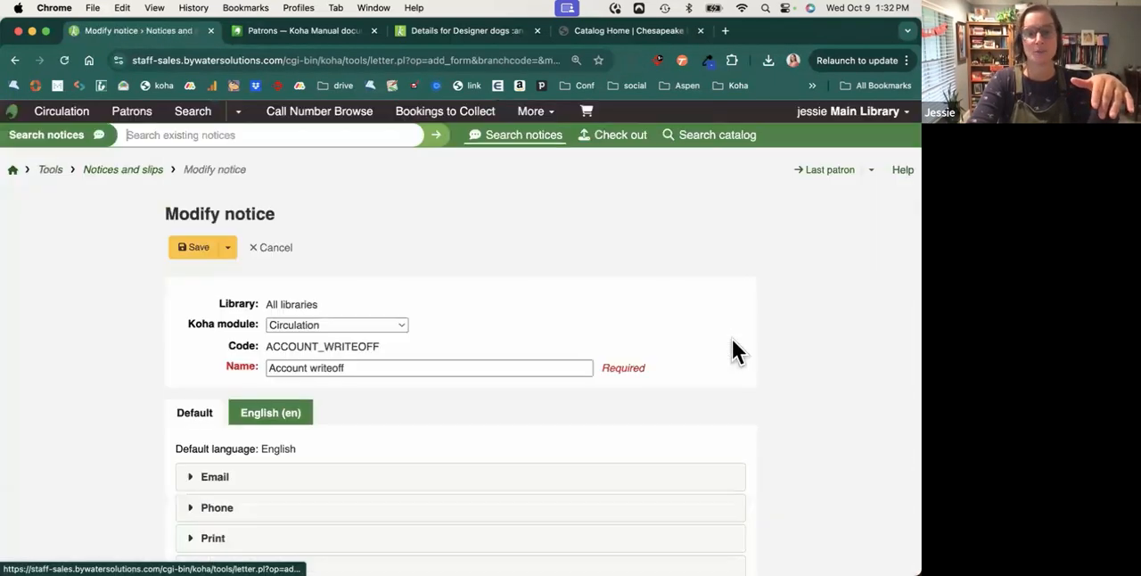
scroll(734, 350, "down", 4)
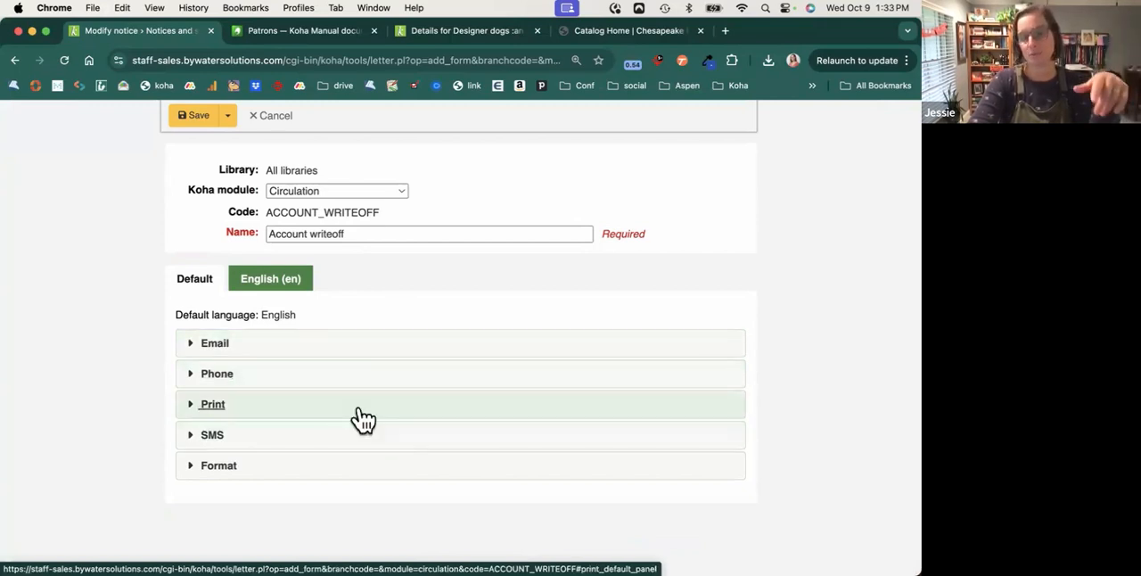
left_click(277, 119)
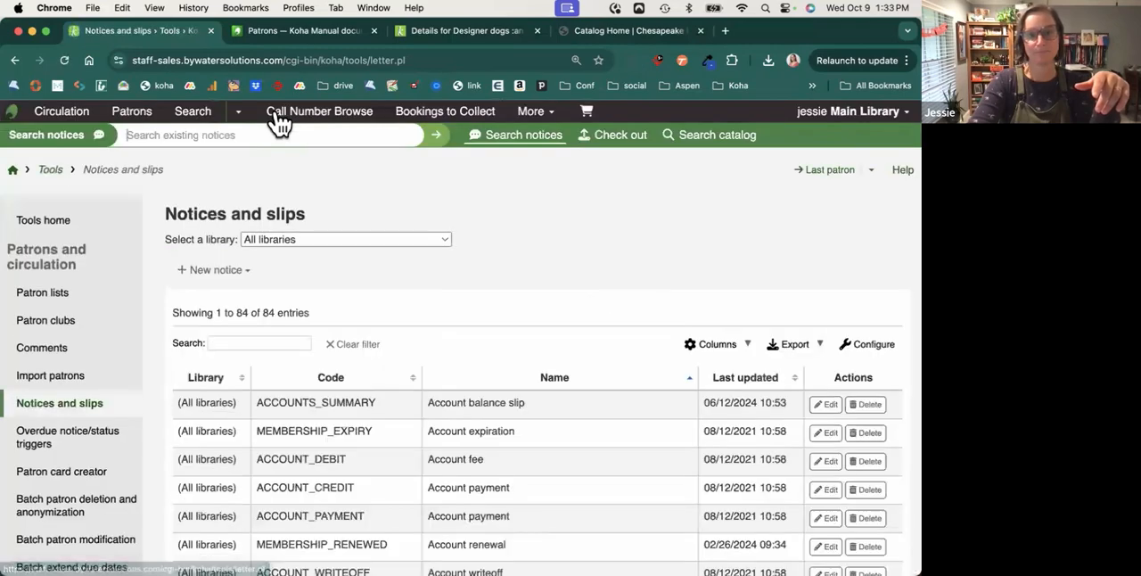
Open Koha administration from the staff home page and examine the basic, patron, circulation and catalog parameters.
left_click(50, 169)
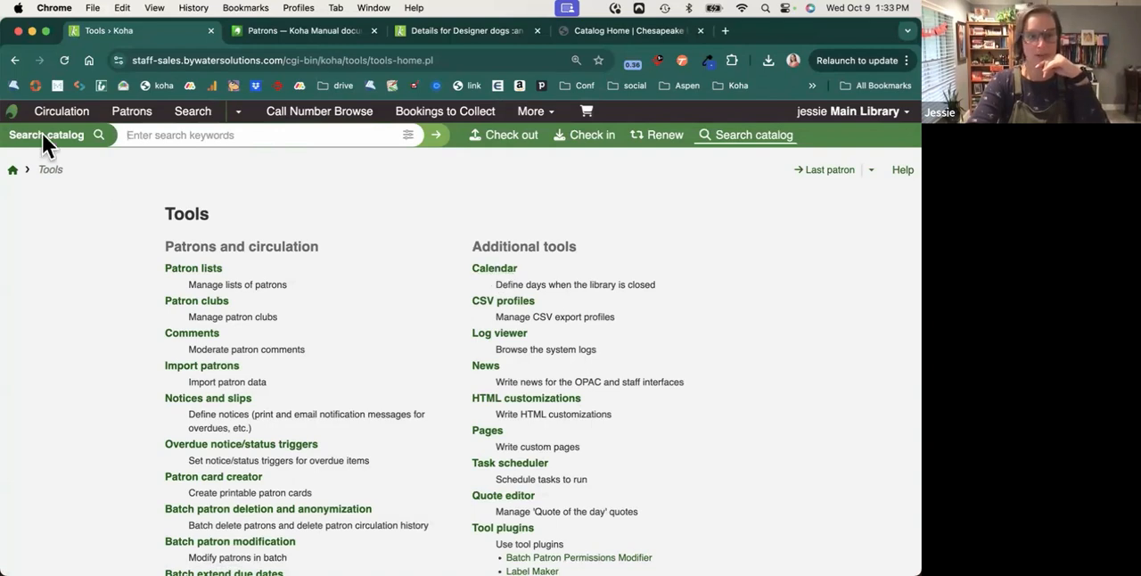
left_click(12, 112)
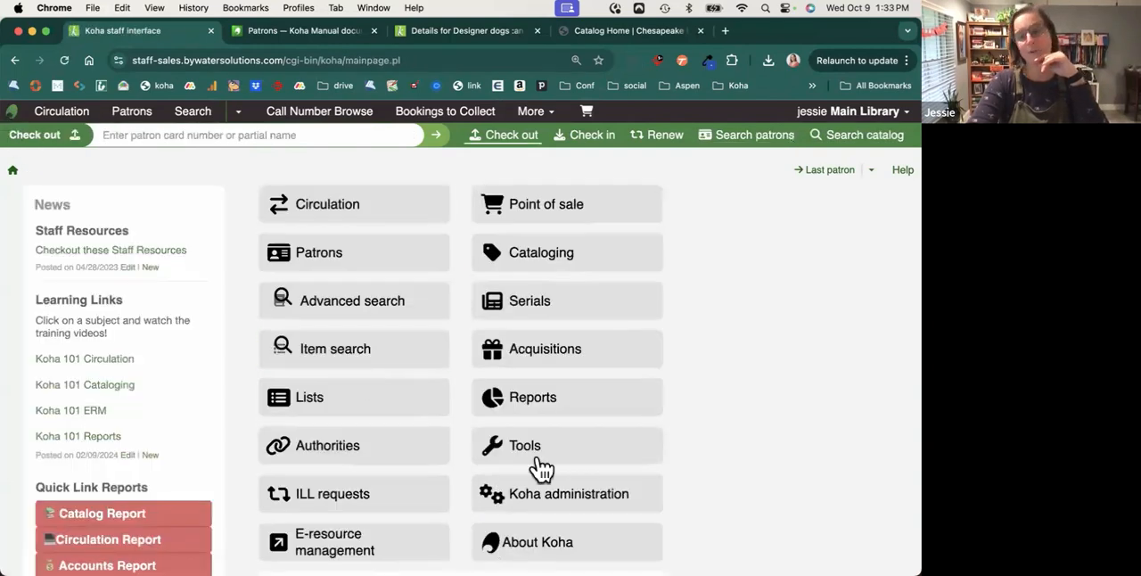
left_click(554, 505)
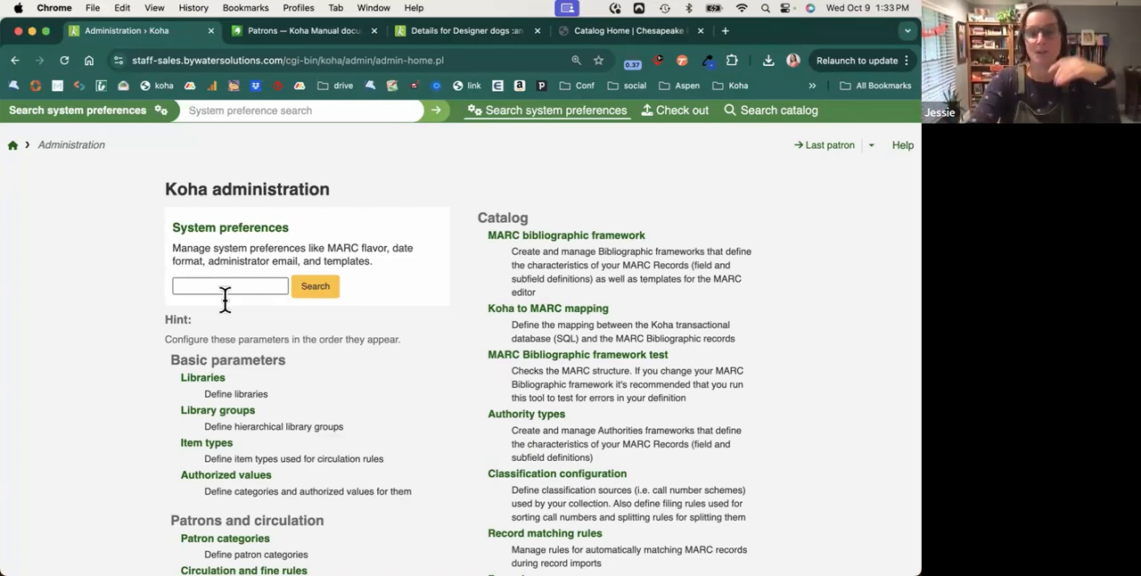
scroll(225, 300, "down", 3)
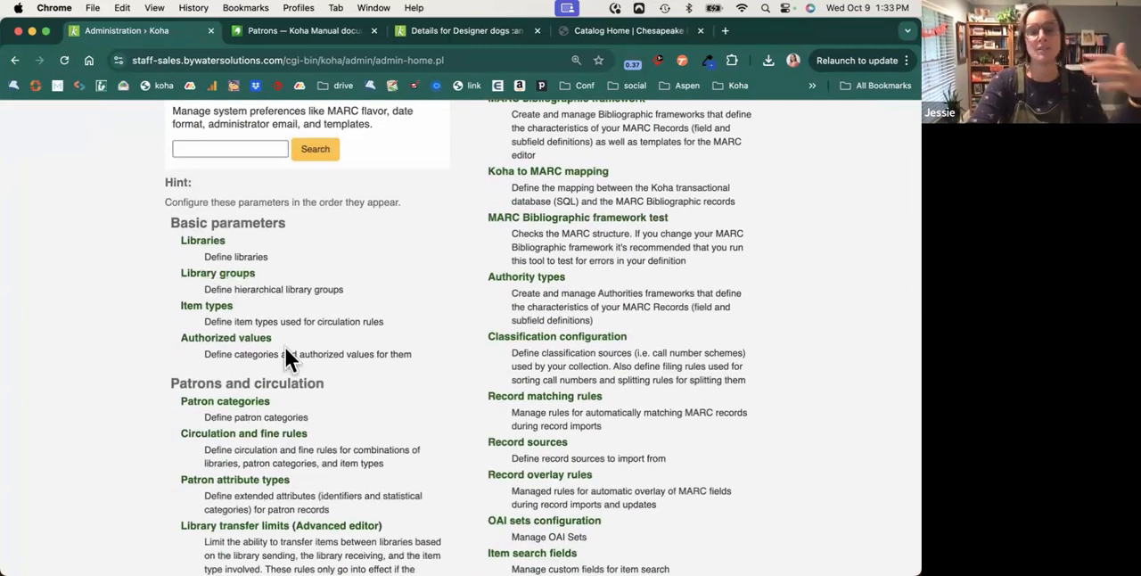
scroll(283, 346, "down", 2)
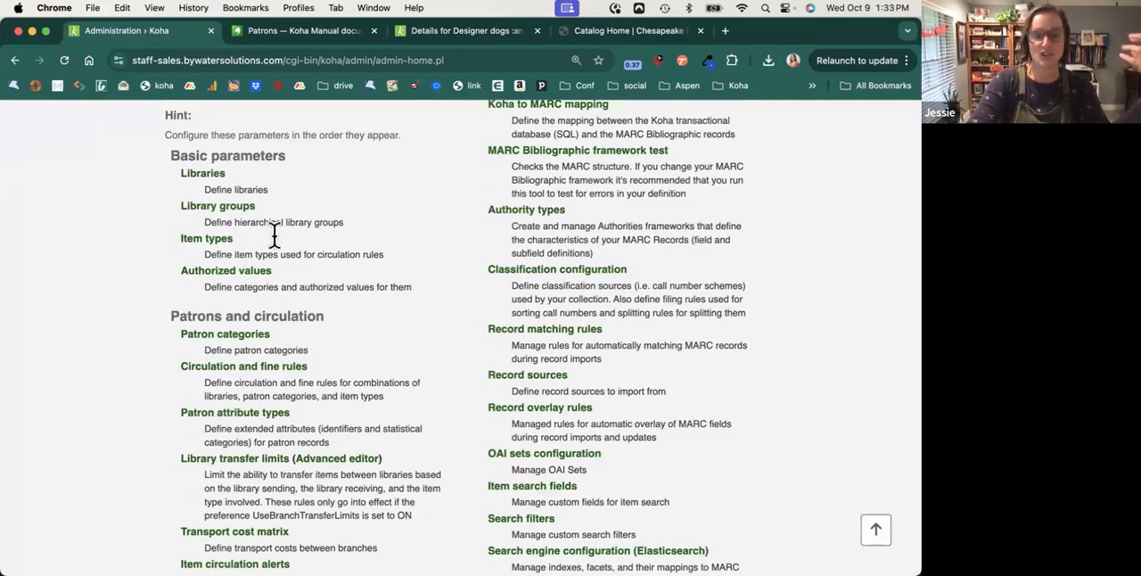
scroll(303, 233, "up", 5)
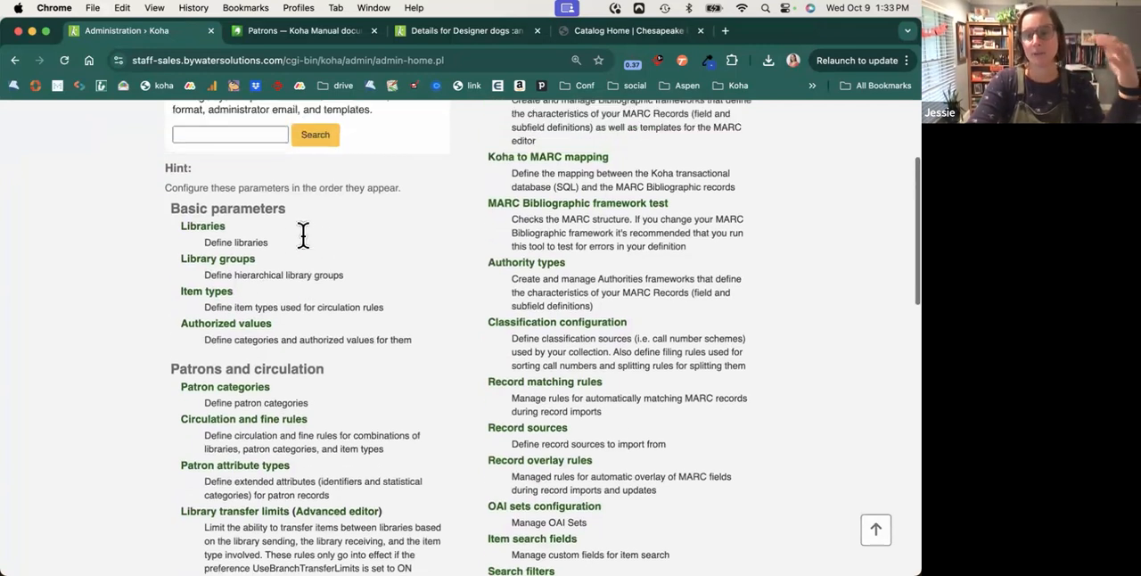